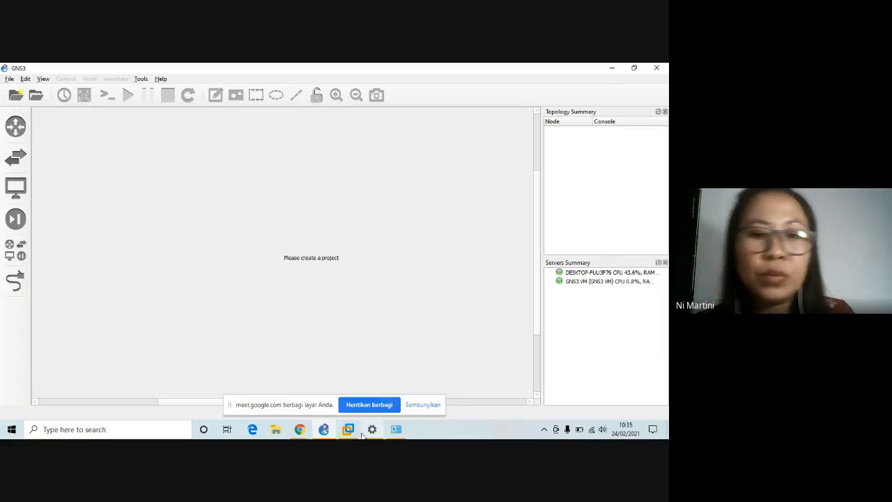
mouse_move(352, 433)
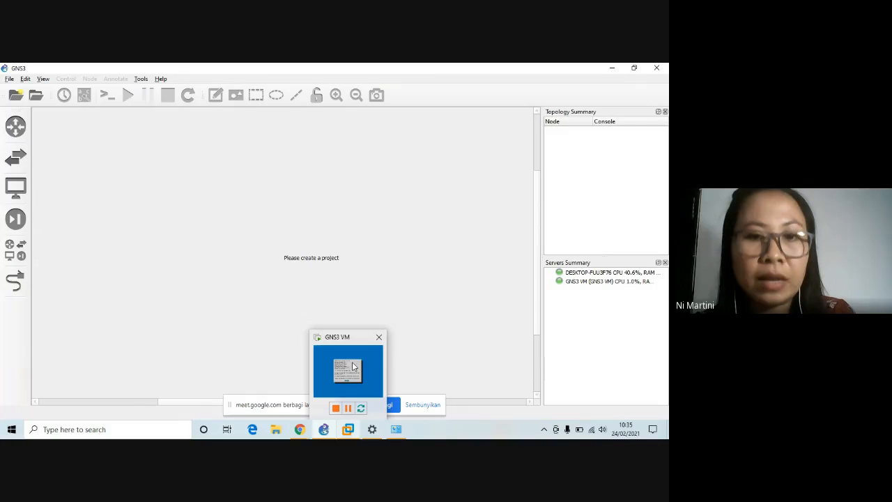
mouse_move(348, 340)
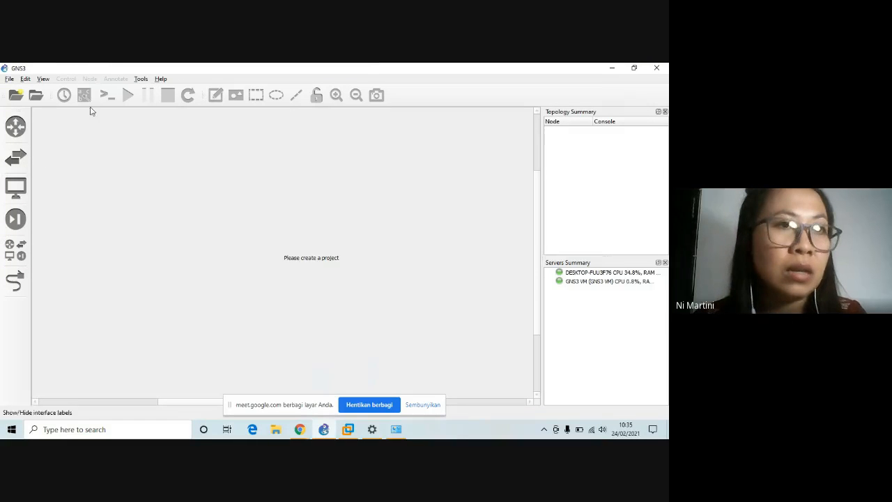
left_click(35, 98)
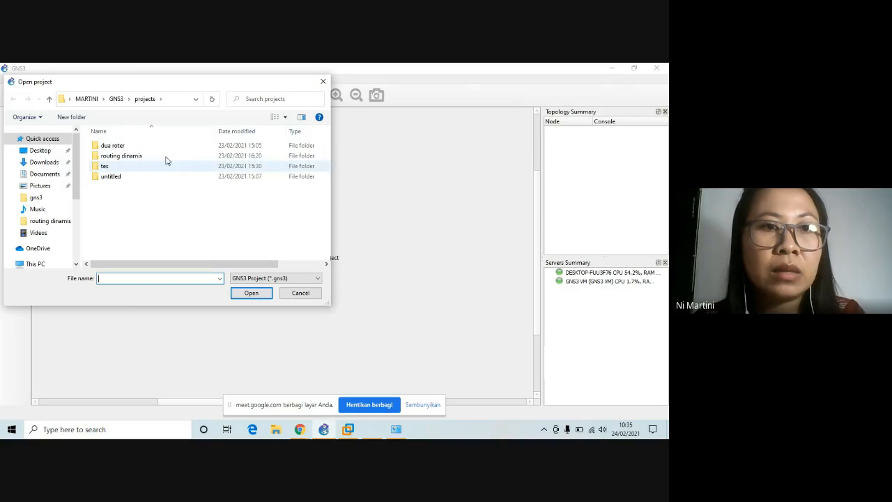
left_click(322, 82)
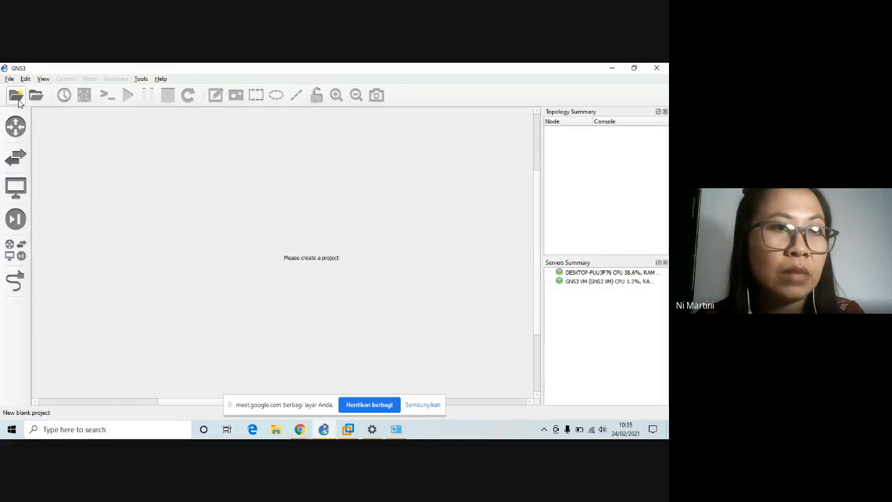
Create a new blank project named routerdinamis2.
left_click(18, 99)
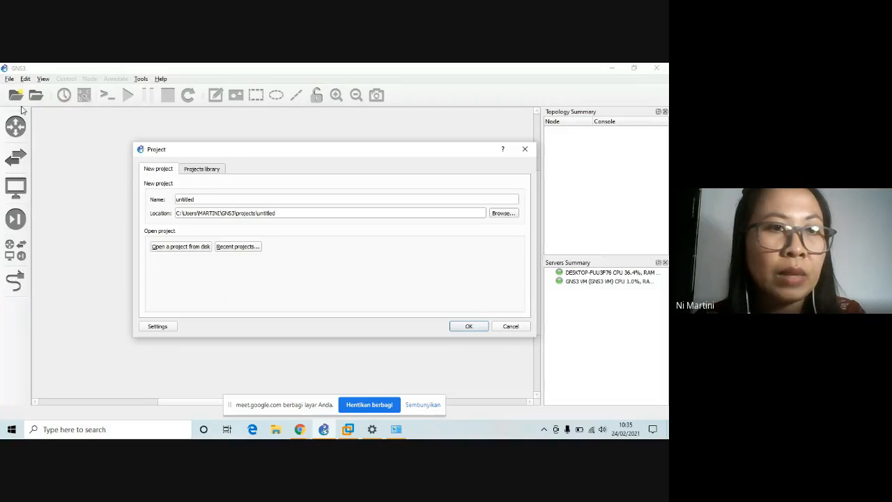
left_click_drag(202, 200, 146, 205)
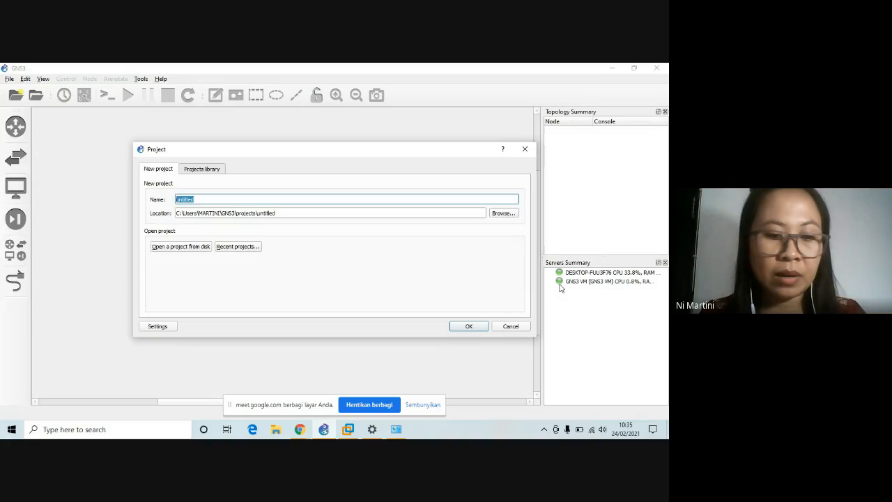
type("routerdinamis2")
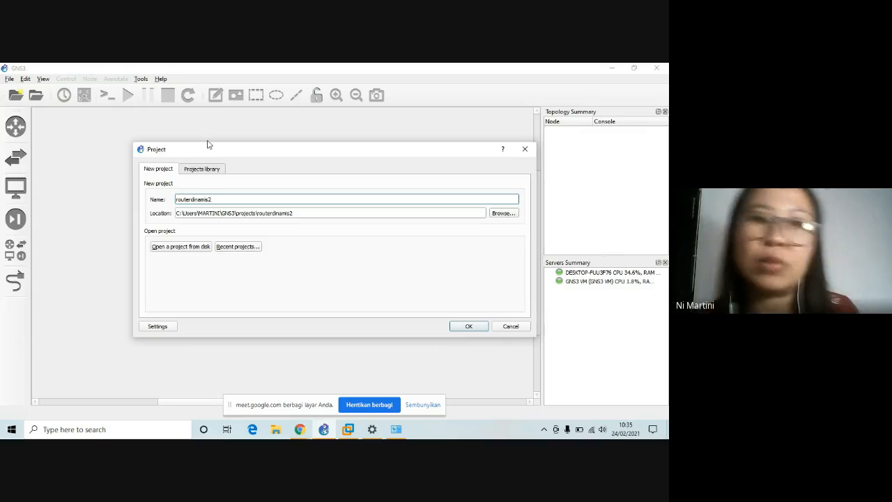
left_click(469, 327)
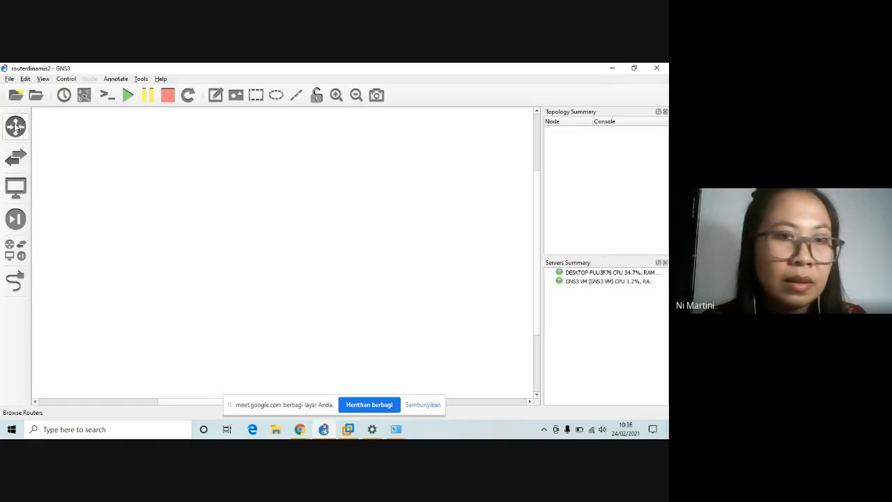
Show the workspace grid and place a MikroTik router in the upper part of the canvas.
left_click(15, 126)
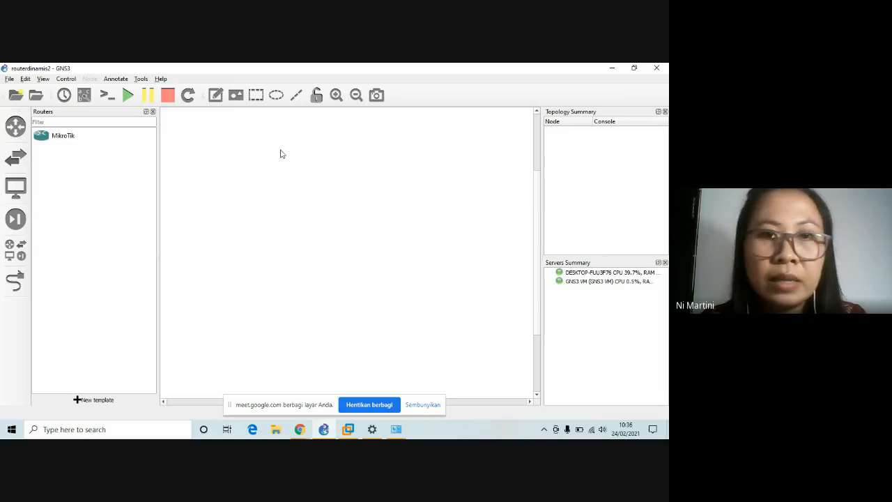
left_click(43, 79)
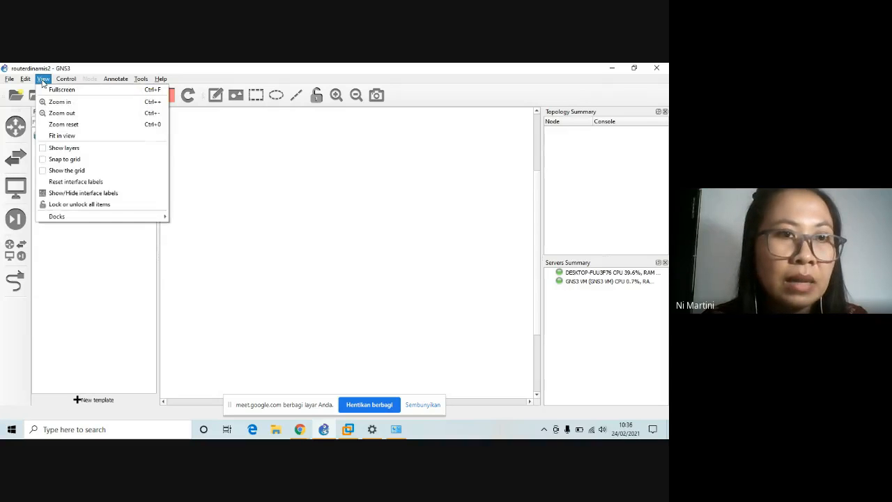
left_click(58, 173)
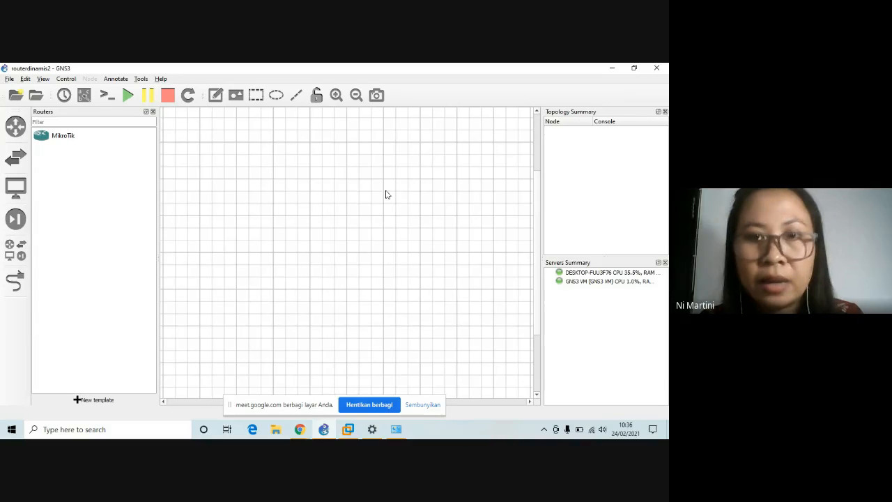
left_click(47, 141)
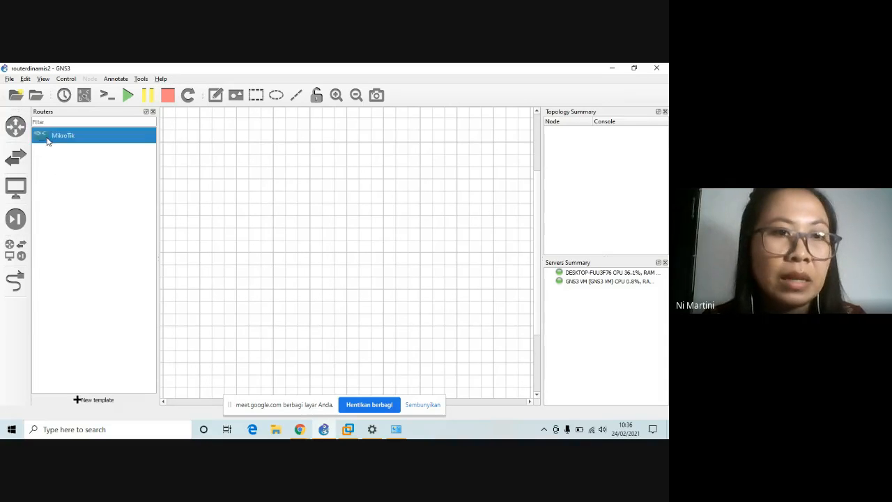
left_click_drag(47, 141, 255, 174)
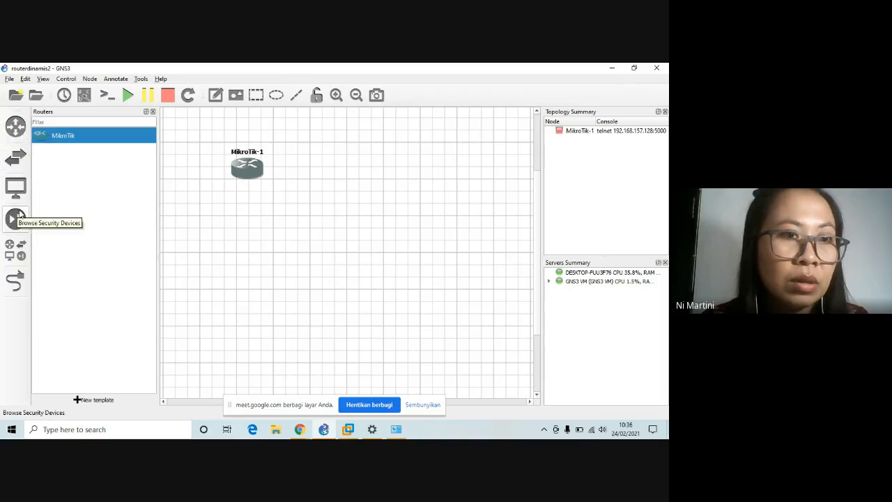
Add an Ethernet switch hosted on the GNS3 VM server and align it directly below the MikroTik router.
left_click(15, 250)
left_click(69, 186)
left_click_drag(69, 187, 261, 230)
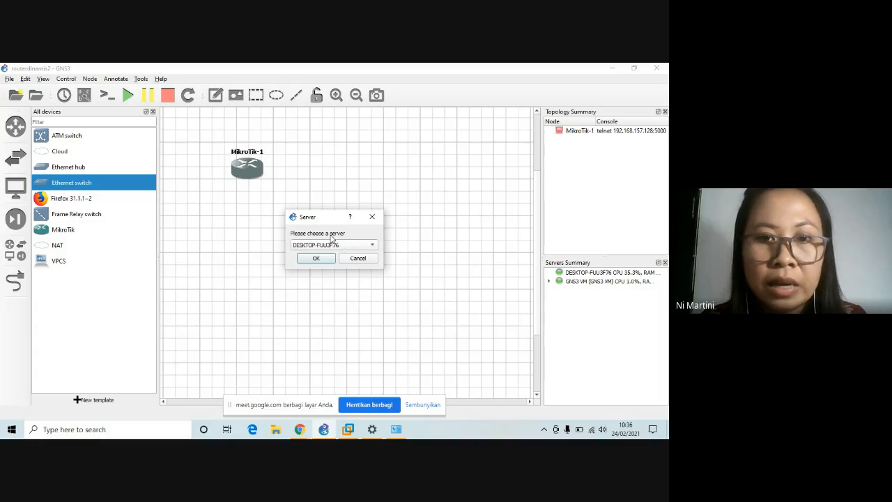
left_click(371, 245)
left_click(337, 257)
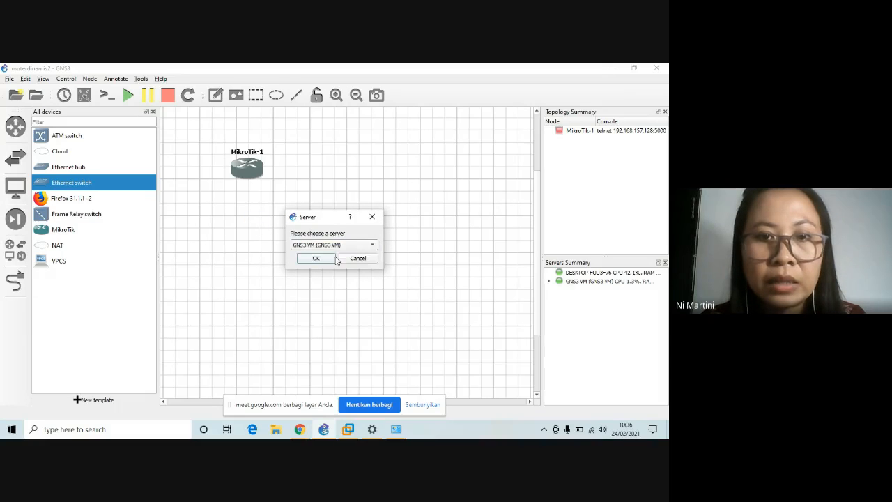
left_click(317, 258)
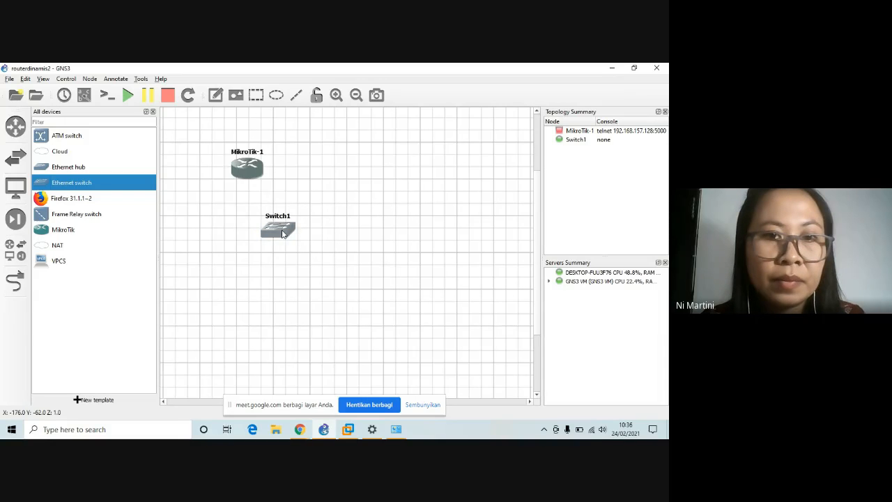
left_click_drag(283, 234, 254, 236)
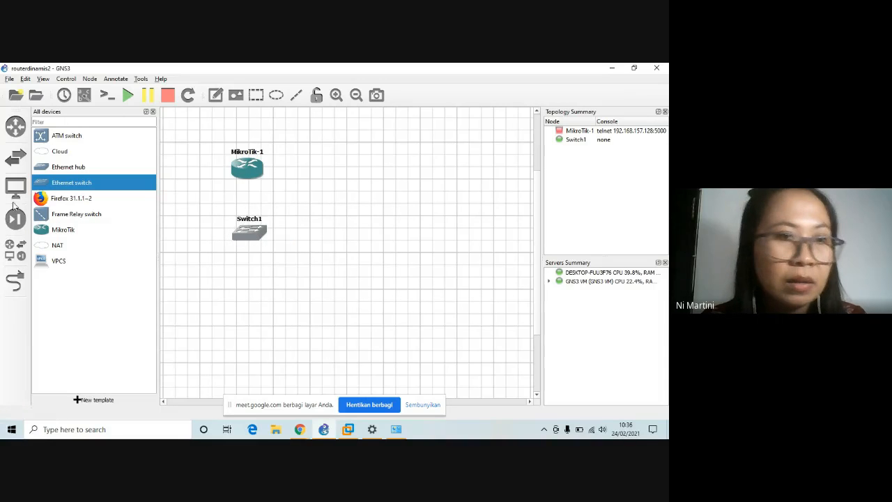
Add a VPCS node hosted on the GNS3 VM server below the switch, and shift the switch slightly closer to it.
left_click(15, 250)
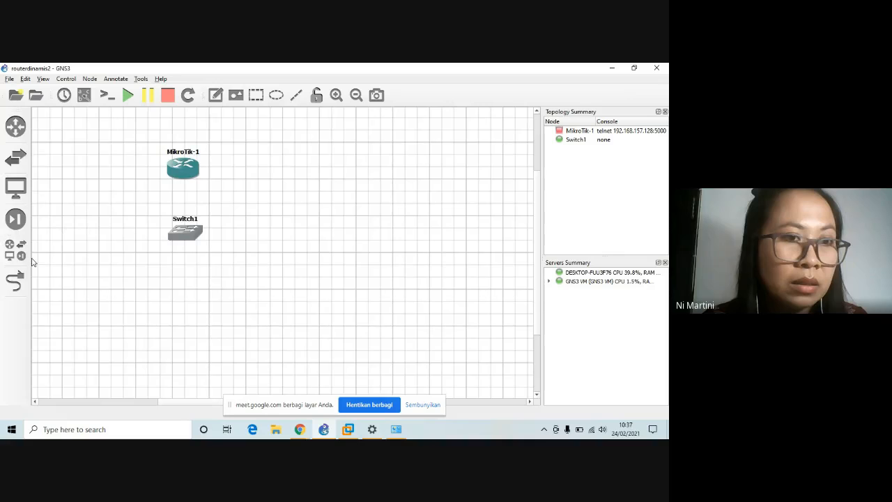
left_click(15, 249)
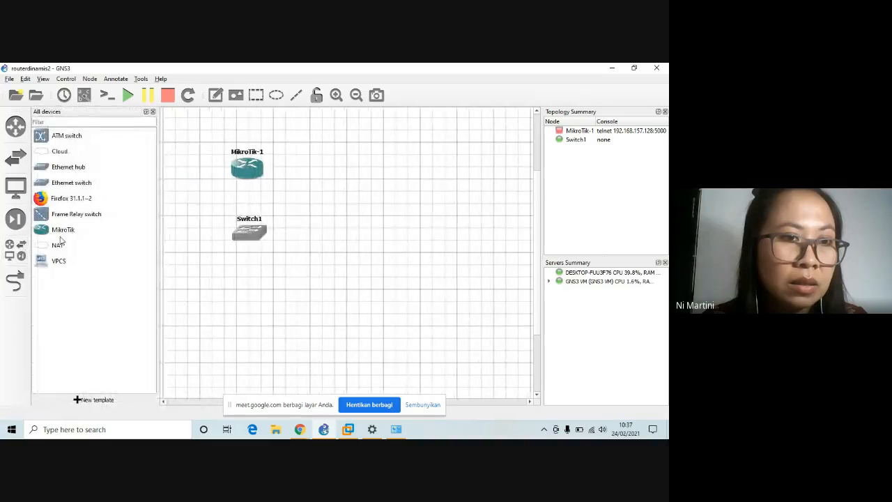
left_click_drag(54, 262, 256, 293)
left_click(333, 245)
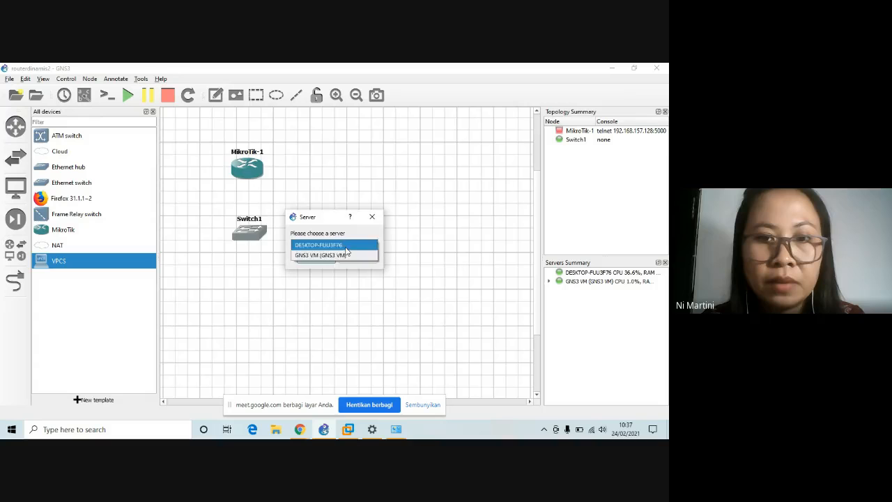
left_click(327, 255)
left_click(316, 259)
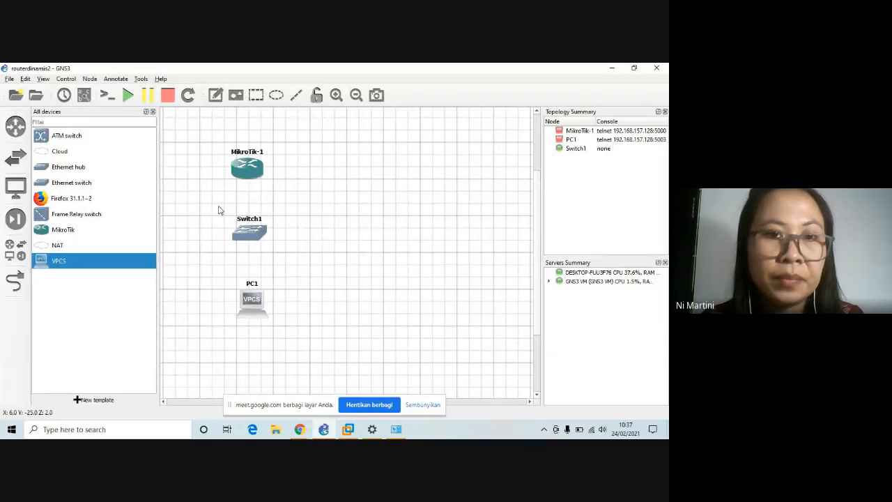
left_click_drag(249, 238, 257, 247)
Add a second VPCS on the GNS3 VM server level with the first, and move the MikroTik router closer to the switch.
left_click_drag(58, 263, 325, 317)
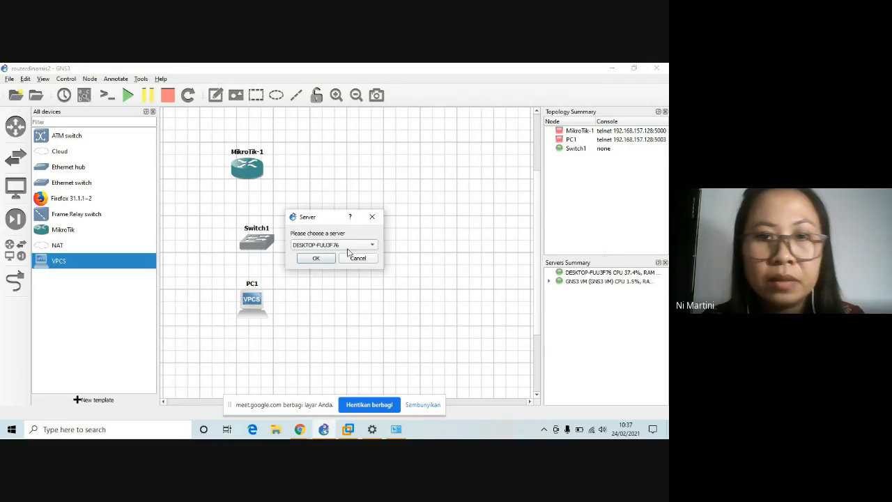
left_click(349, 247)
left_click(338, 256)
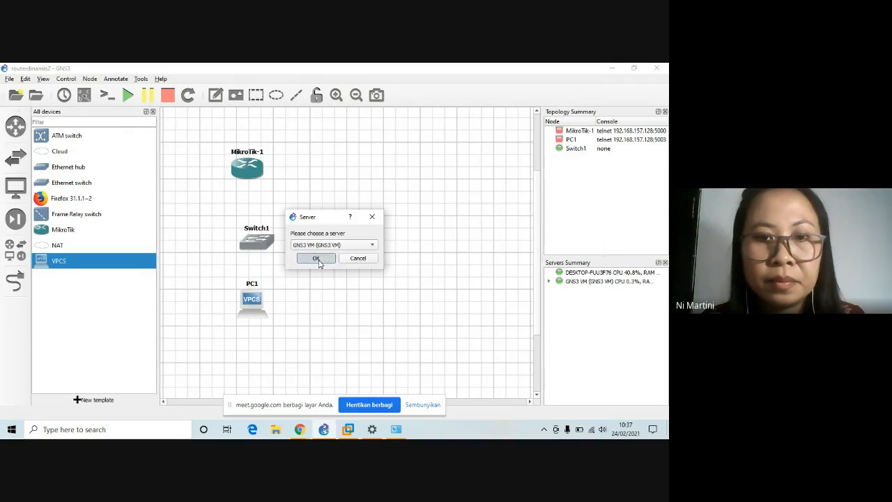
left_click(315, 262)
left_click_drag(348, 320, 331, 303)
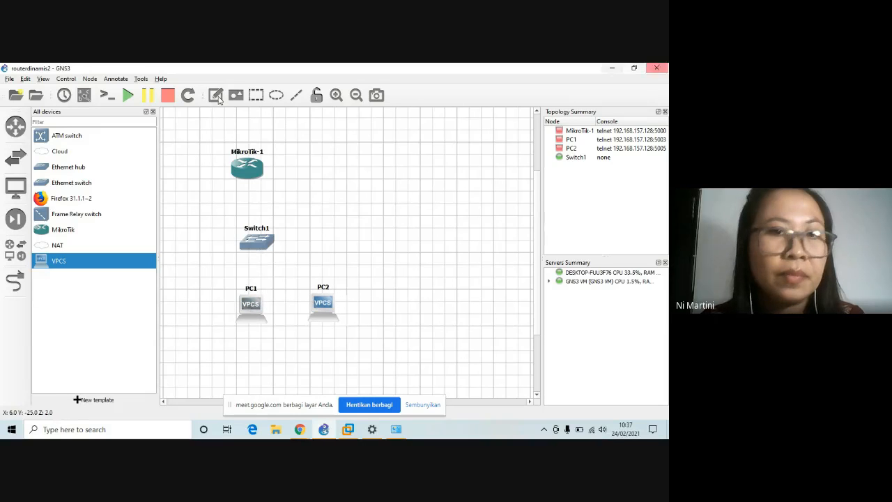
left_click_drag(249, 165, 260, 189)
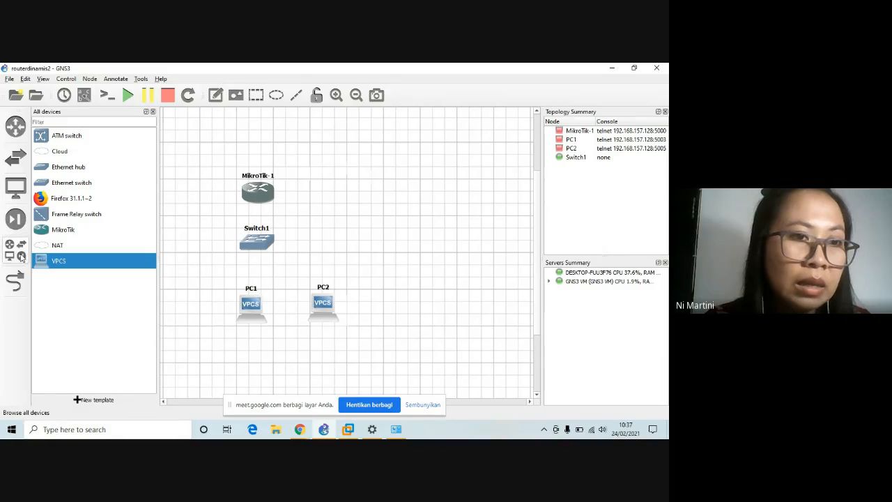
Add a Cloud node hosted on the GNS3 VM server and position it above and to the left of the MikroTik router.
left_click(16, 128)
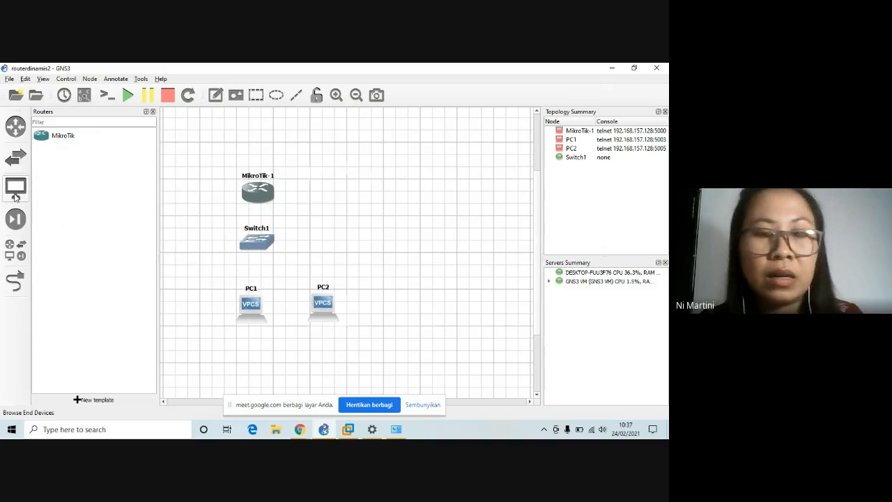
left_click(19, 258)
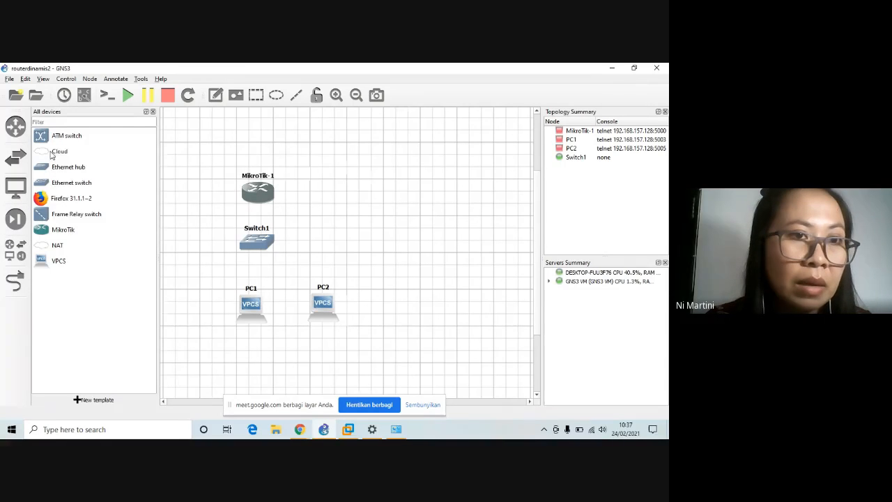
left_click(51, 155)
left_click_drag(52, 154, 237, 139)
left_click(334, 246)
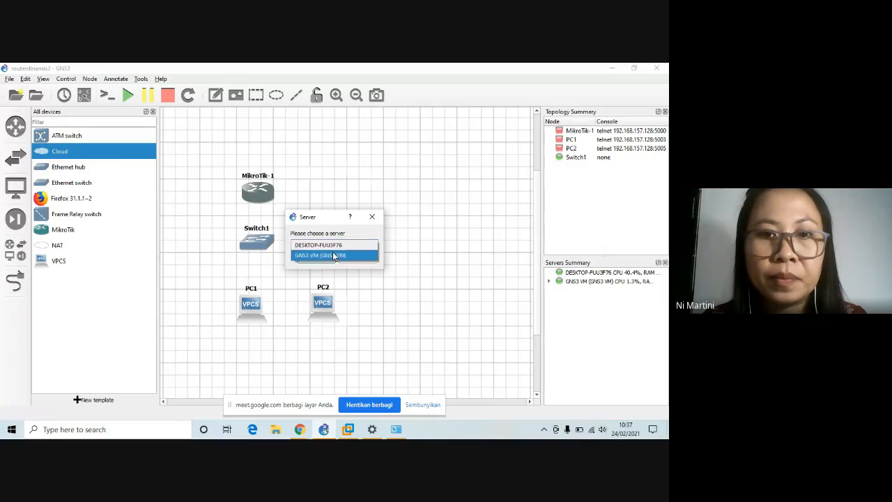
left_click(328, 255)
left_click(316, 258)
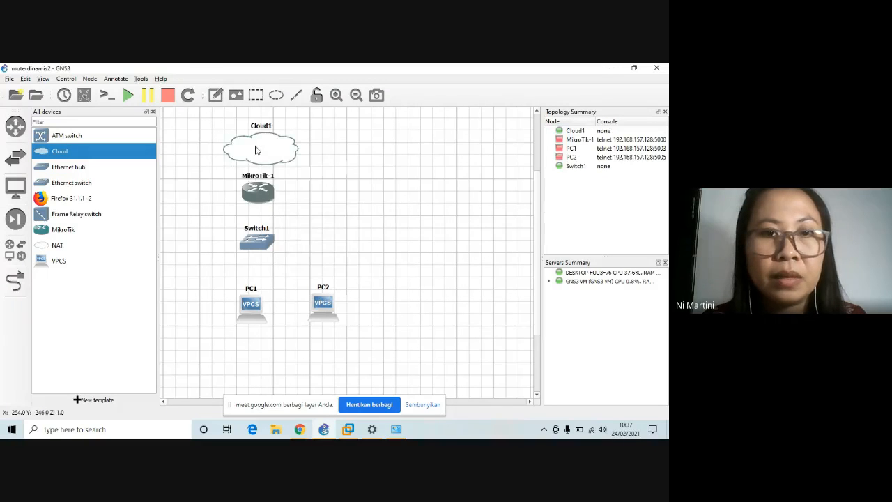
left_click_drag(255, 147, 207, 137)
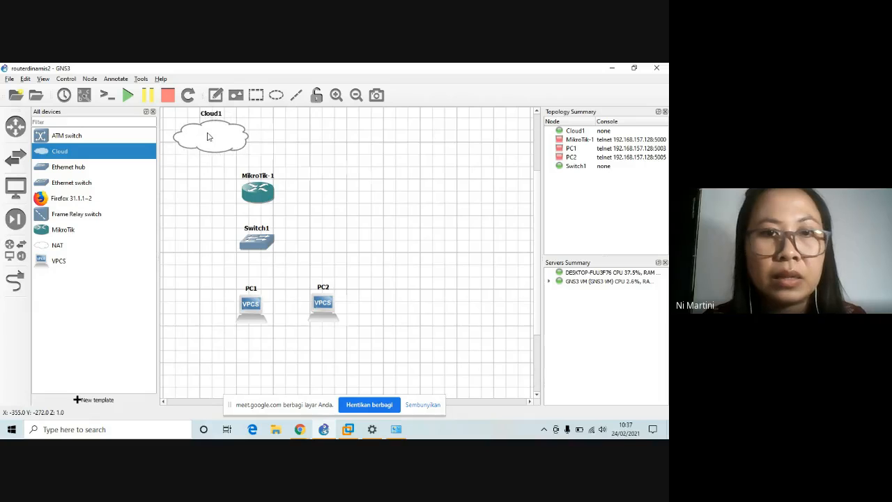
left_click(328, 217)
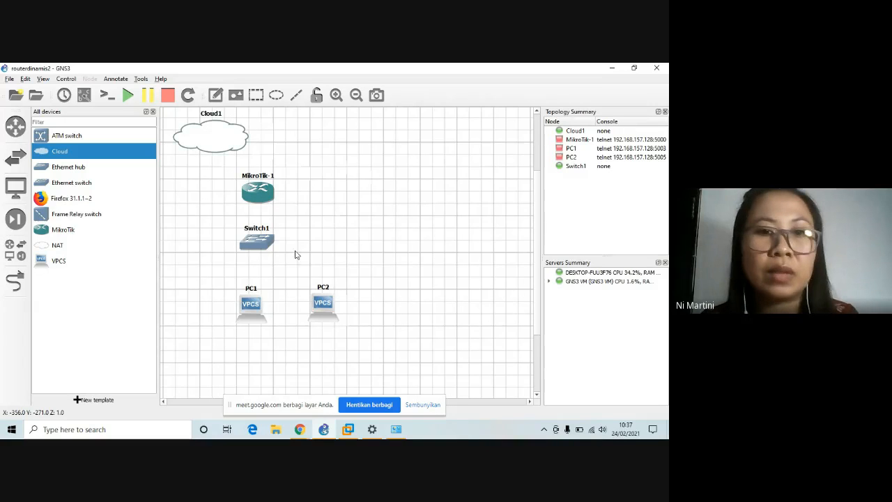
left_click(259, 248)
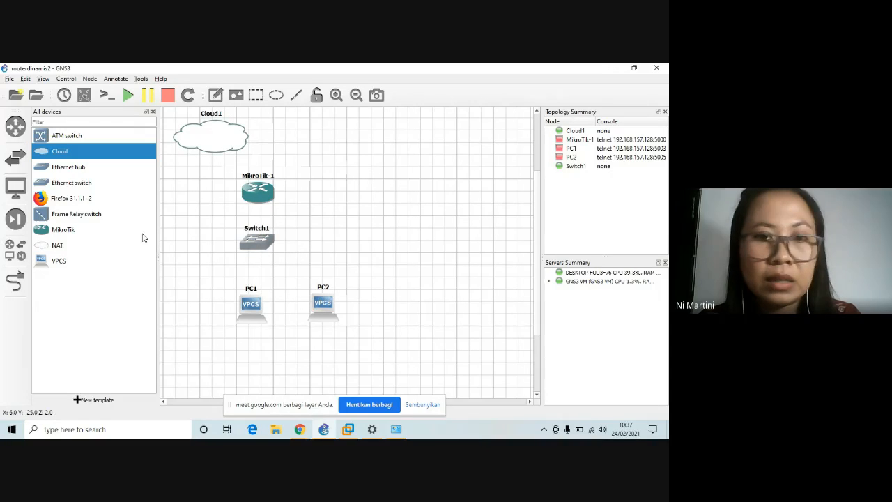
Link Cloud1's eth1 port to the MikroTik-1 router's ether1 port.
left_click(16, 281)
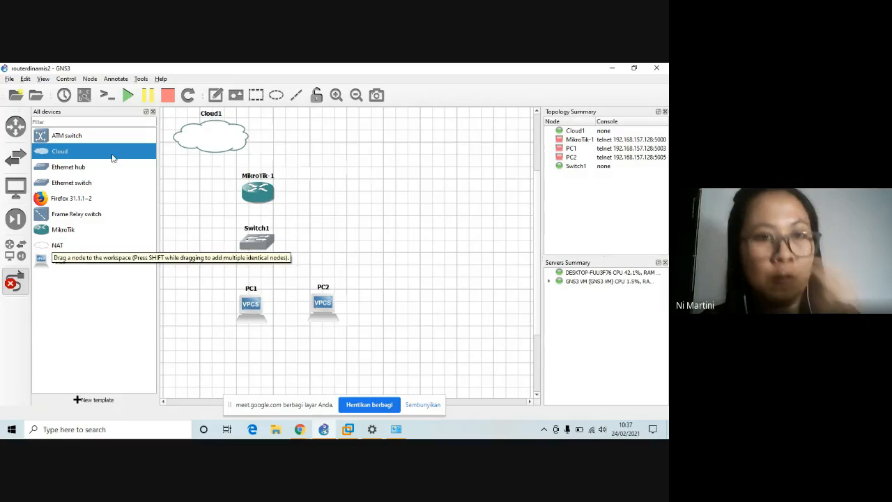
left_click(217, 138)
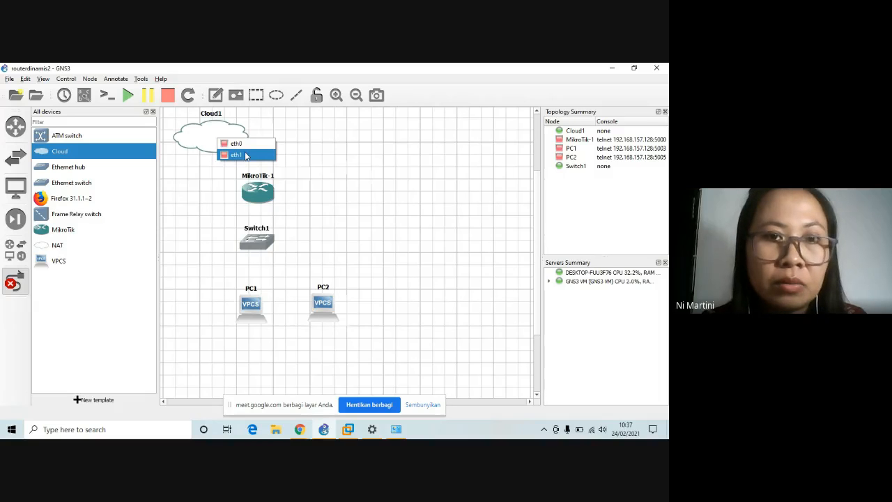
left_click(246, 155)
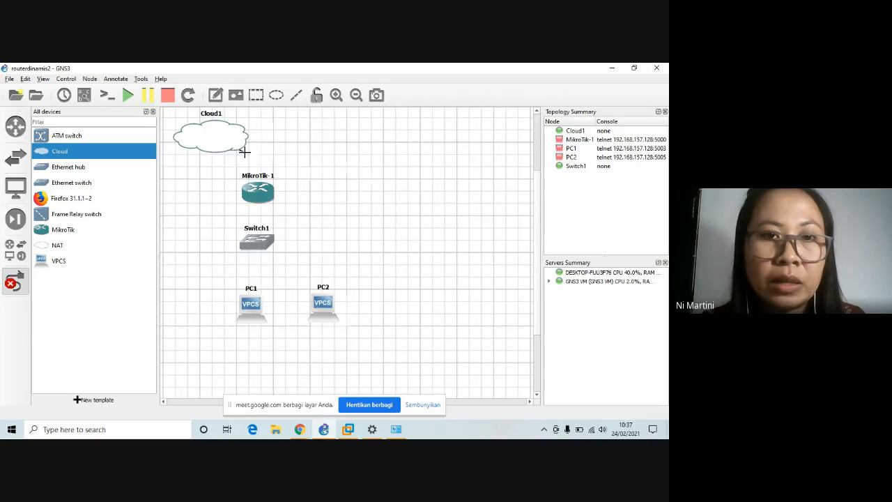
left_click(276, 187)
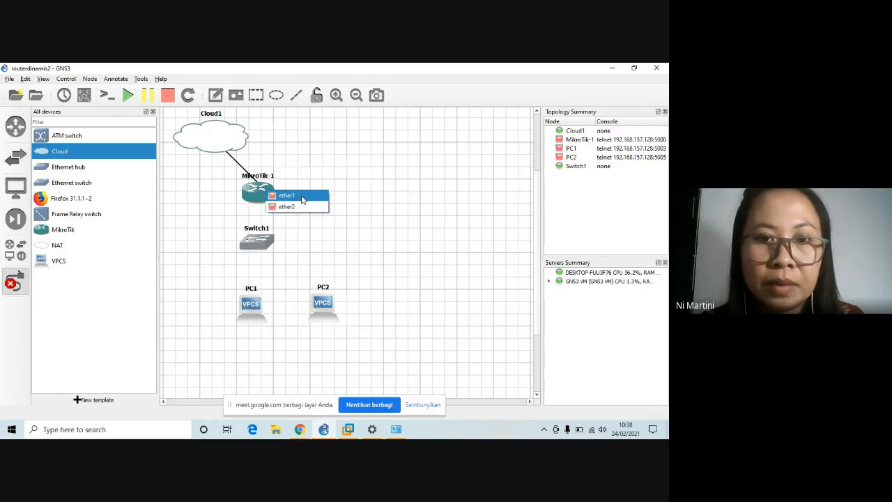
left_click(303, 206)
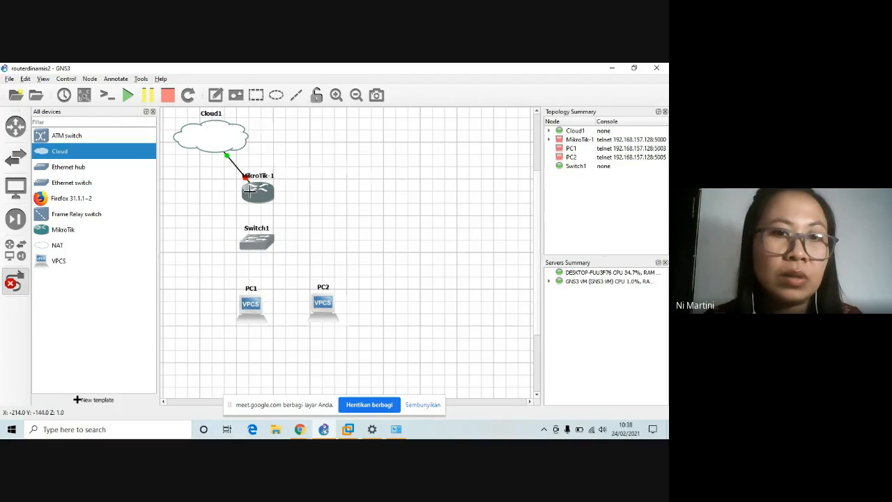
left_click(13, 286)
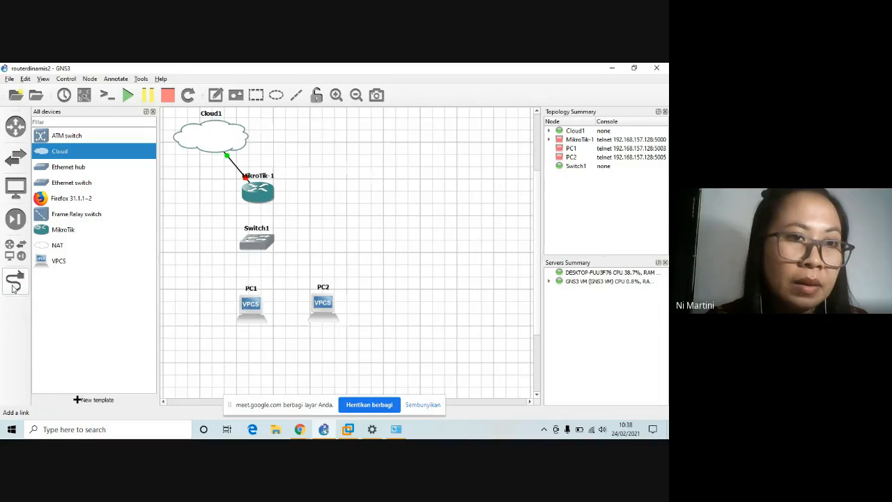
Try to start another link from the MikroTik-1 router, and leave link mode.
left_click(15, 285)
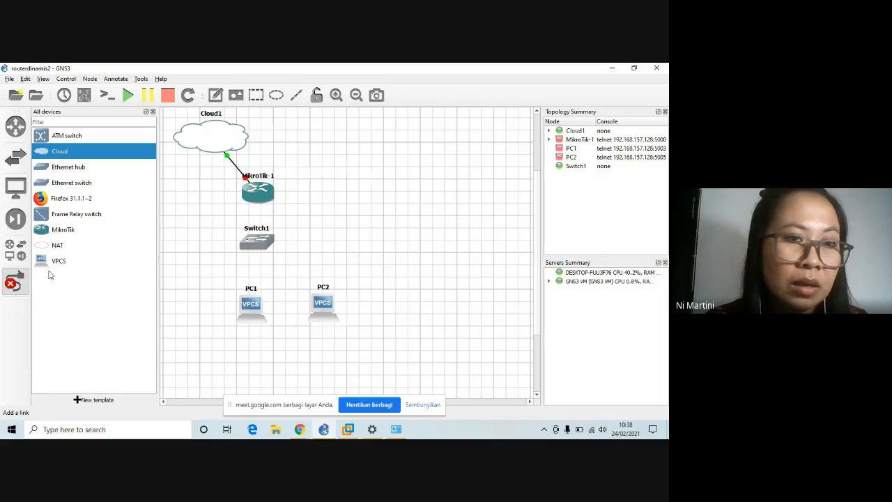
left_click(261, 205)
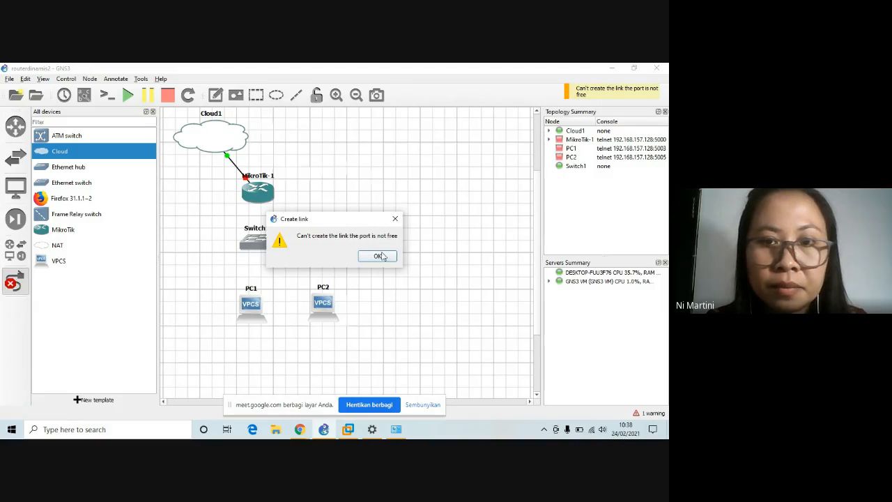
left_click(387, 260)
left_click(256, 195)
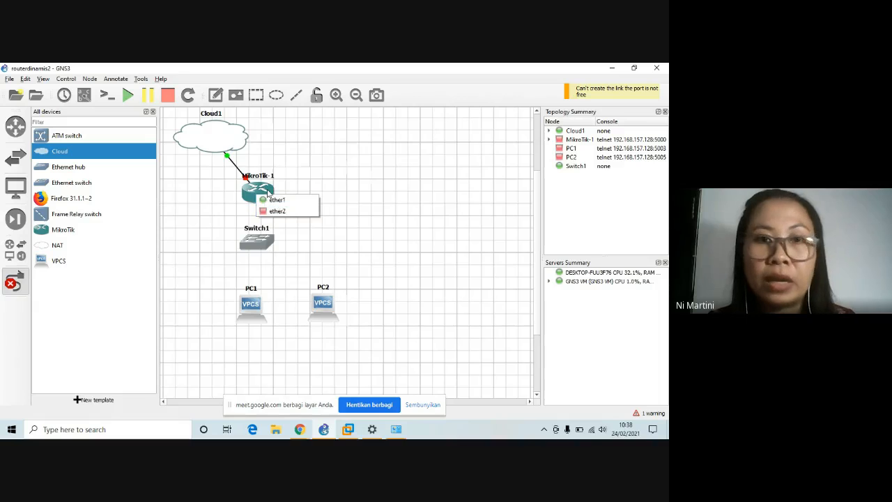
left_click(12, 283)
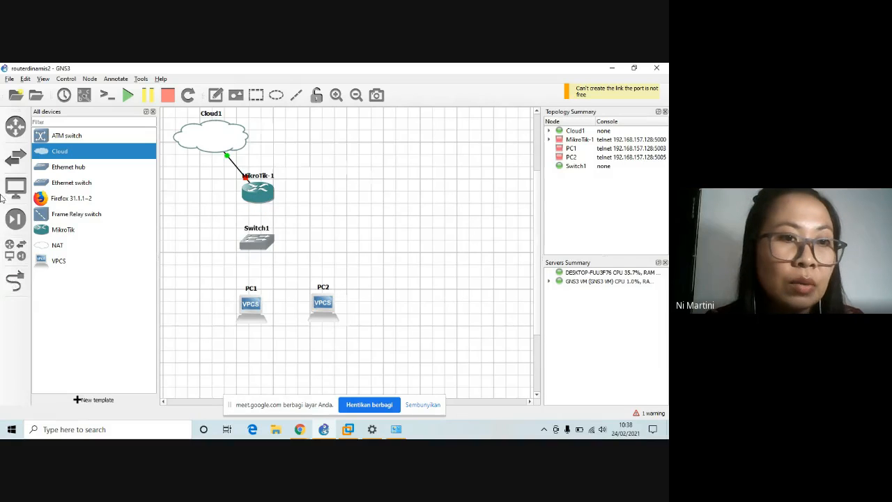
Try to raise MikroTik-1's number of network adapters to 5 while its cloud link is in place, and close its configuration.
right_click(265, 199)
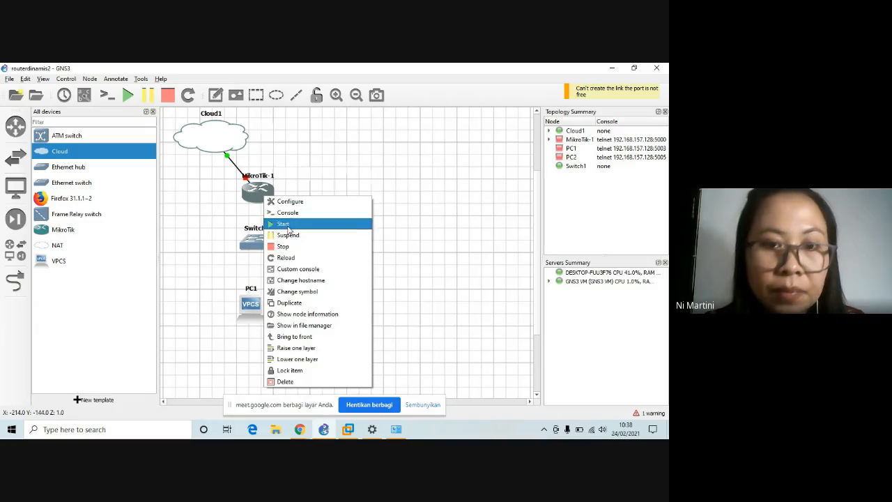
left_click(291, 201)
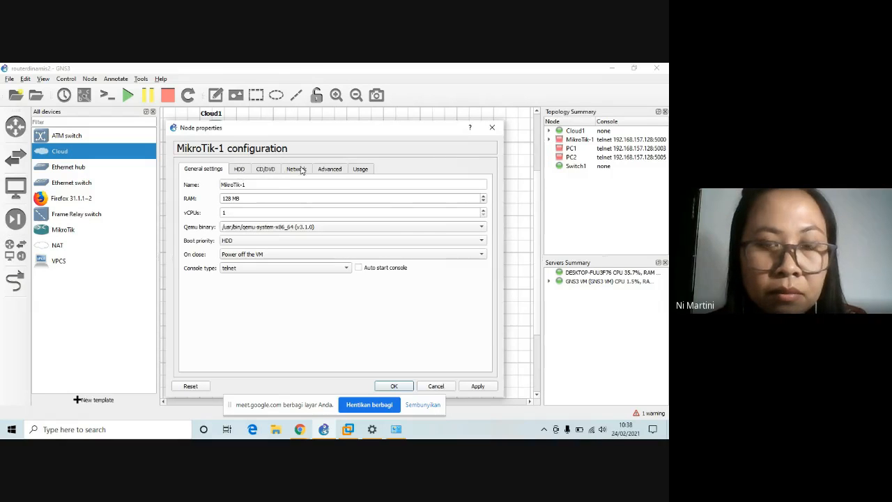
left_click(297, 171)
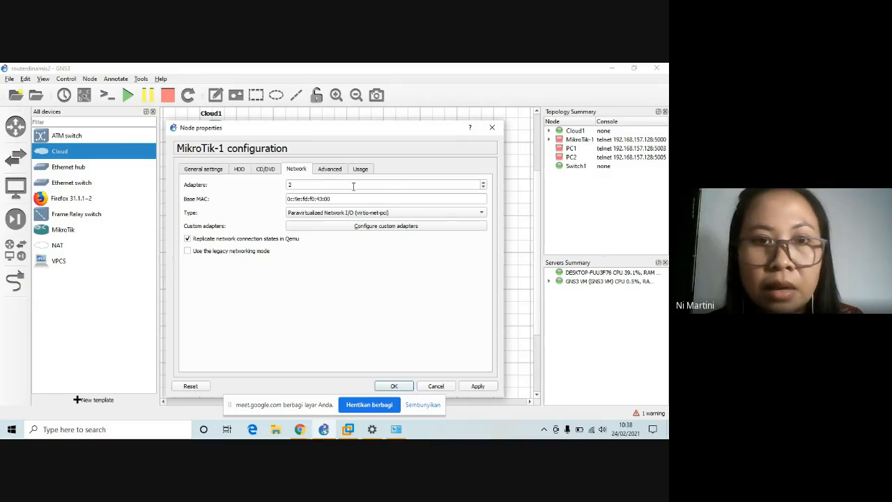
left_click(483, 183)
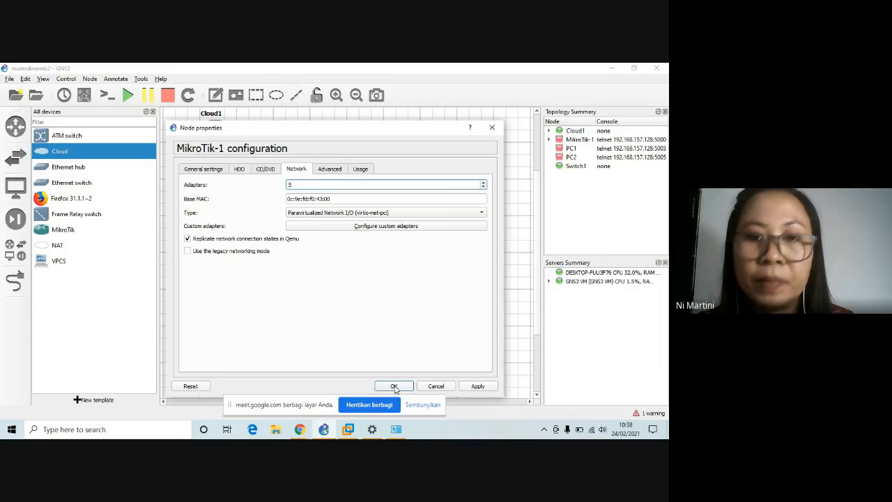
left_click(474, 388)
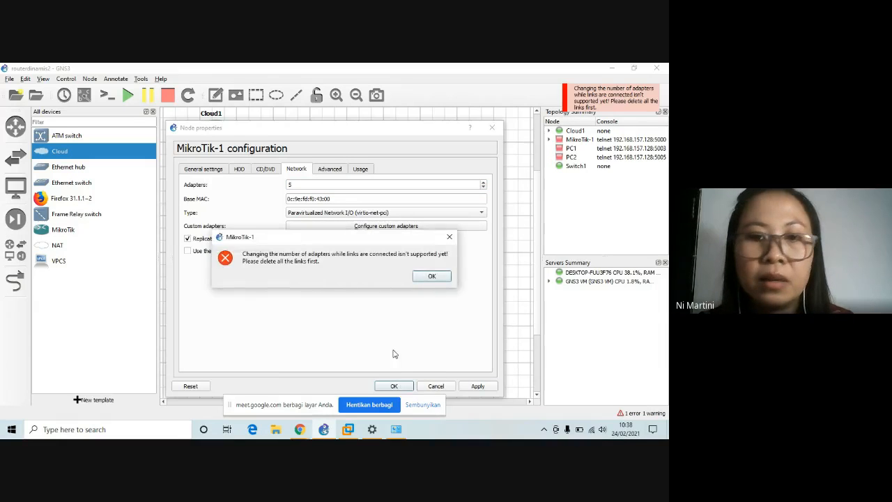
left_click(430, 277)
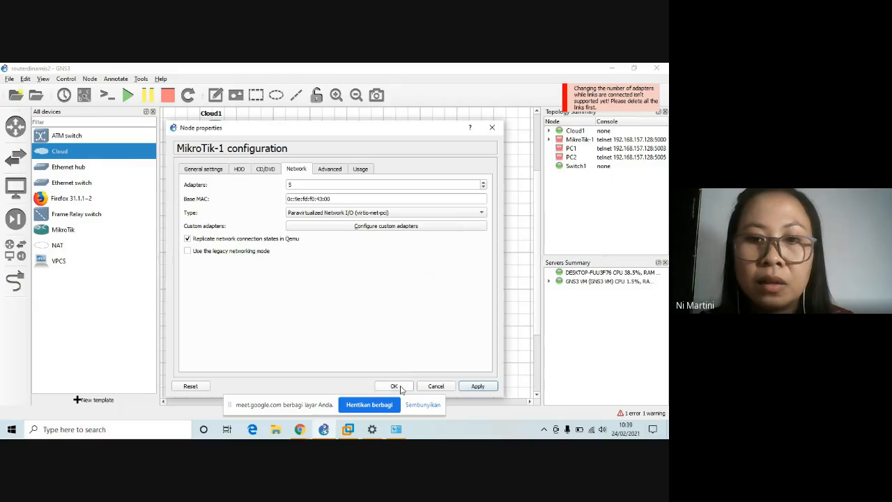
left_click(400, 388)
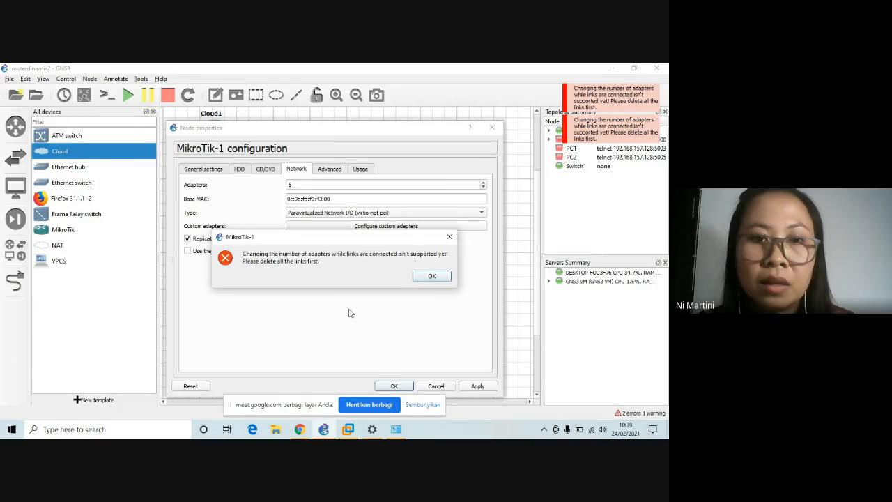
left_click(430, 276)
left_click(493, 129)
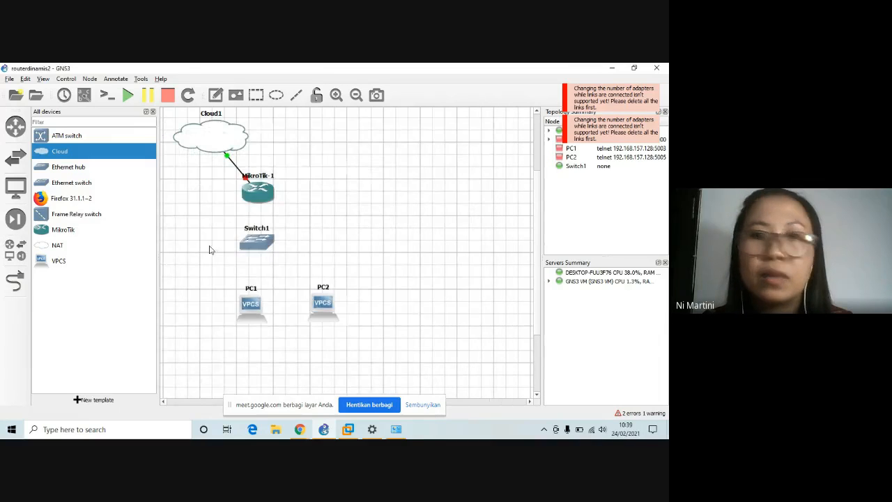
Delete the link between Cloud1 and MikroTik-1, and set the router's number of network adapters to 5.
right_click(237, 167)
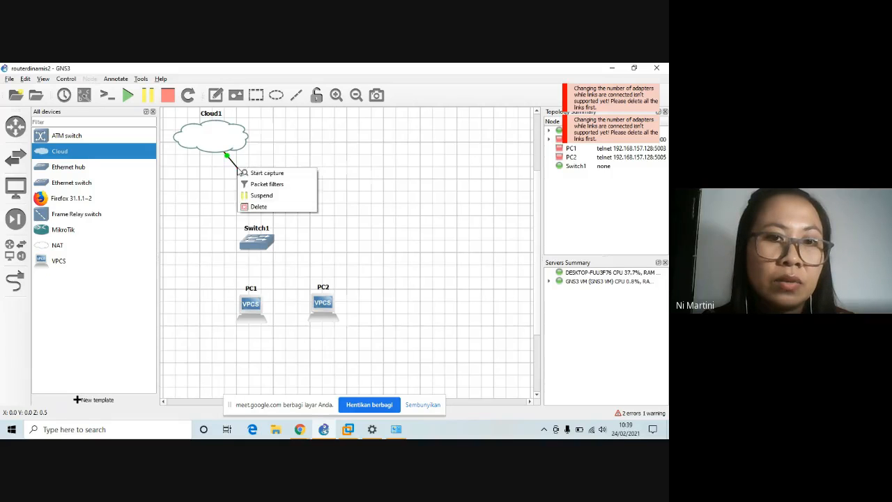
left_click(258, 207)
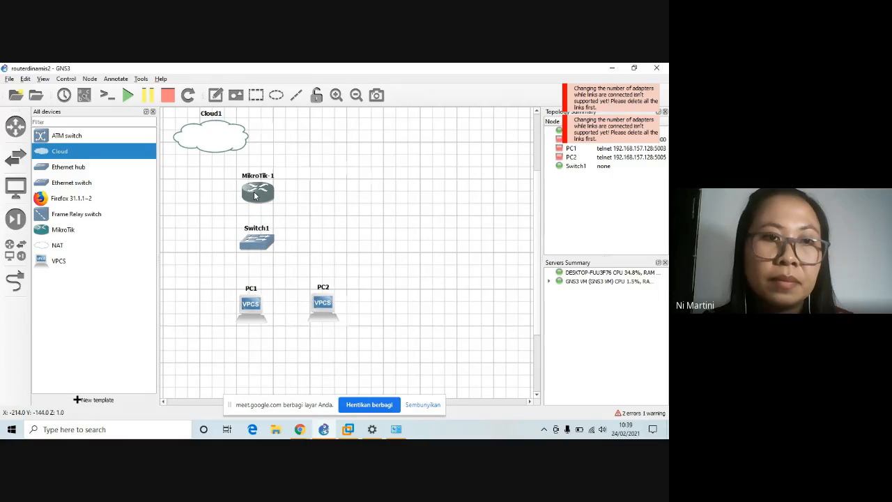
right_click(255, 195)
left_click(274, 198)
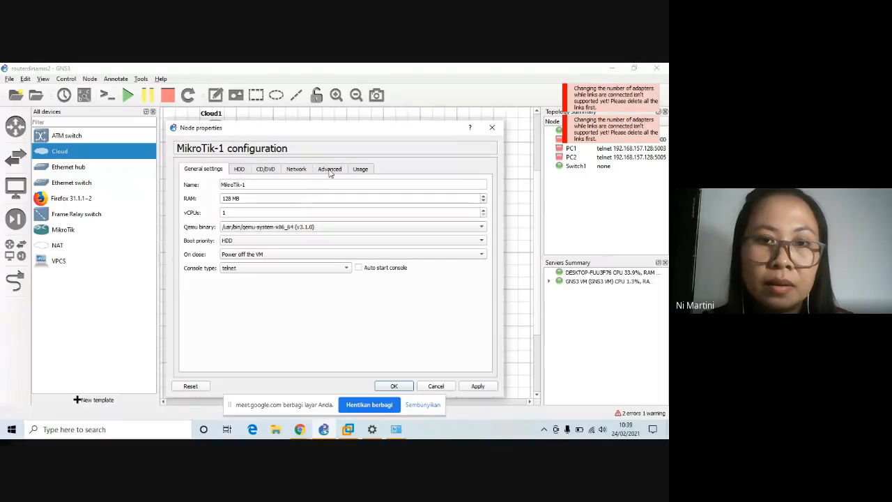
left_click(300, 170)
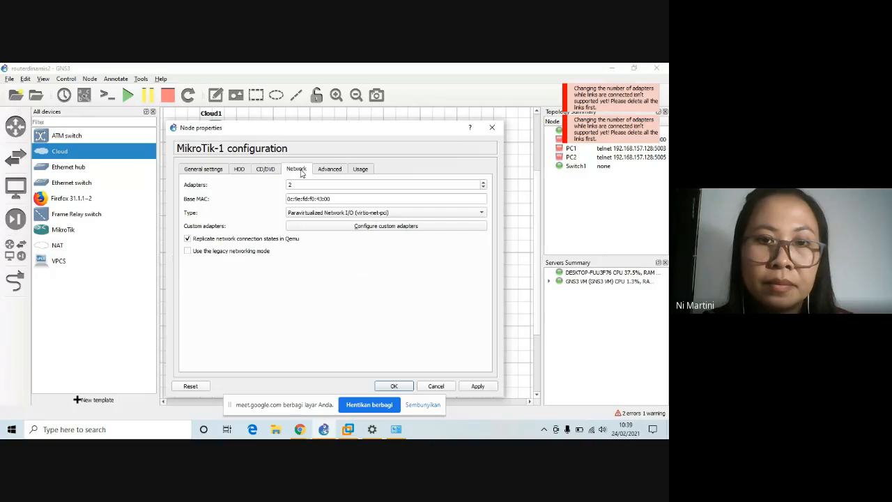
left_click(482, 185)
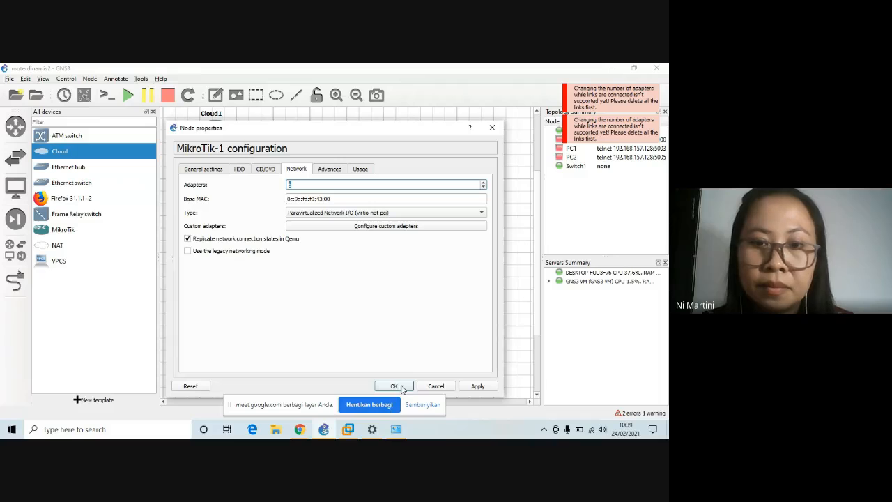
left_click(402, 388)
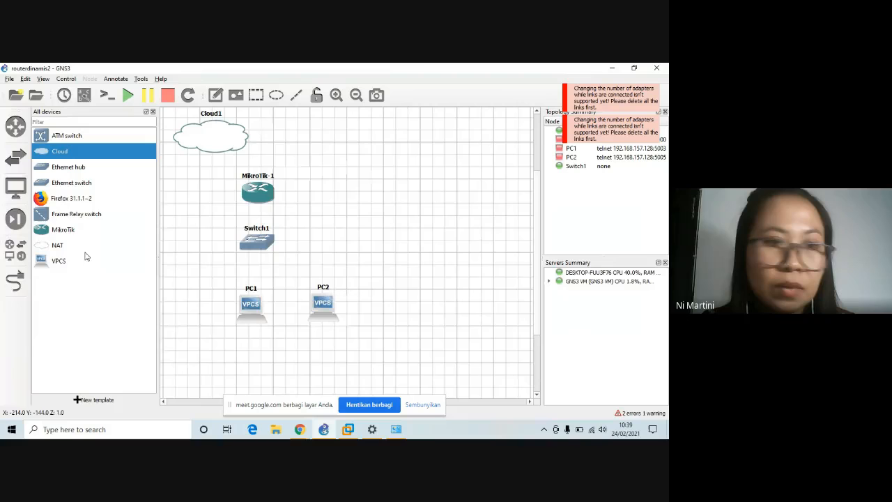
Link Cloud1's eth0 port to the MikroTik-1 router's ether1 port.
left_click(16, 281)
left_click(234, 147)
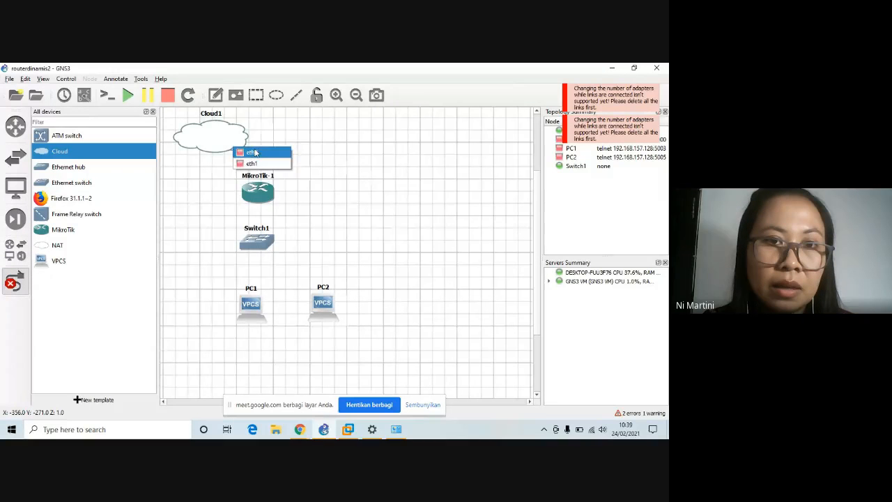
left_click(251, 155)
left_click(266, 194)
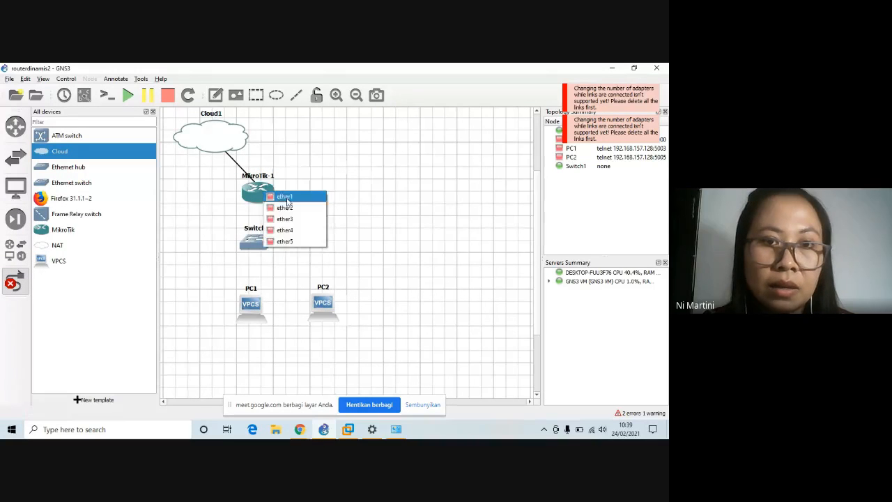
left_click(293, 197)
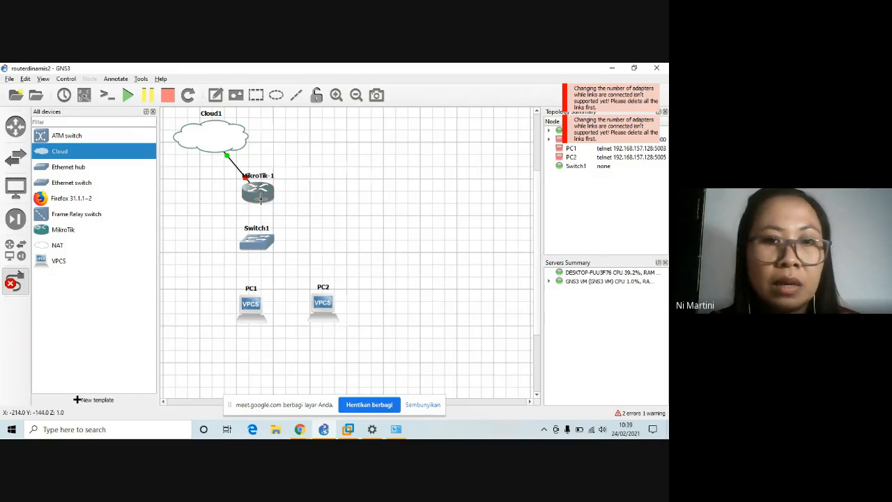
Link the MikroTik-1 router's ether2 port to Switch1's Ethernet0 port.
left_click(260, 197)
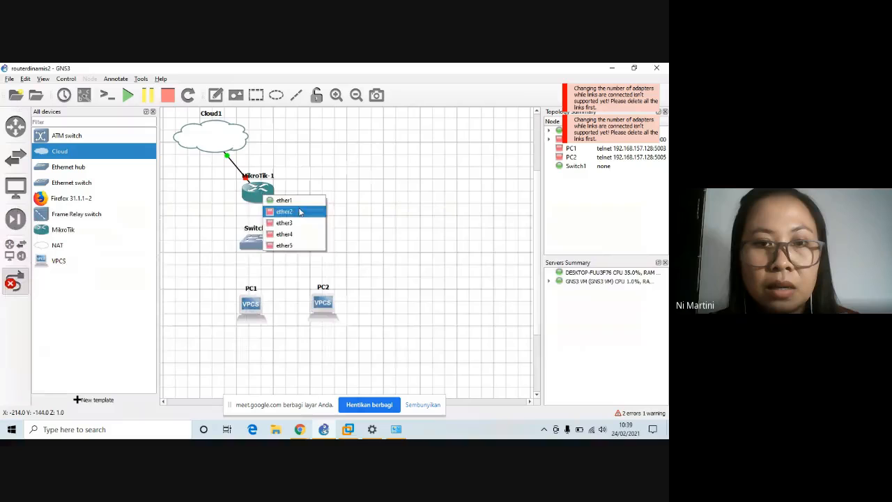
left_click(298, 213)
left_click(262, 241)
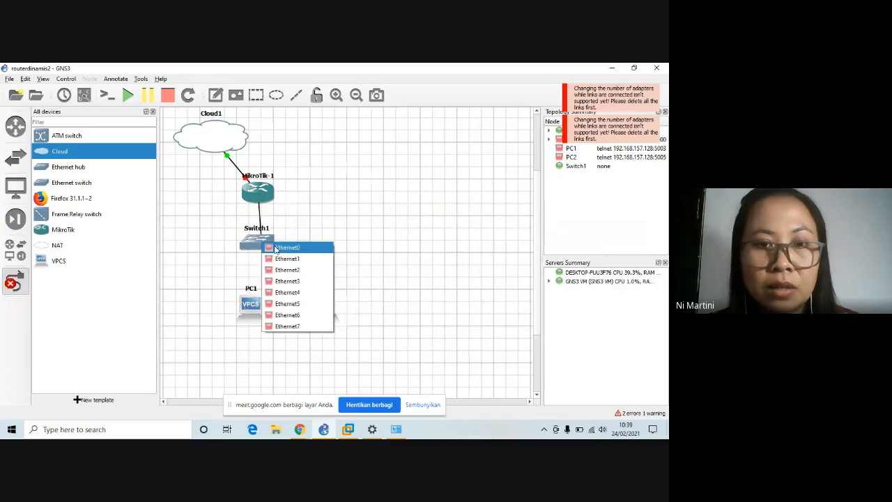
left_click(287, 247)
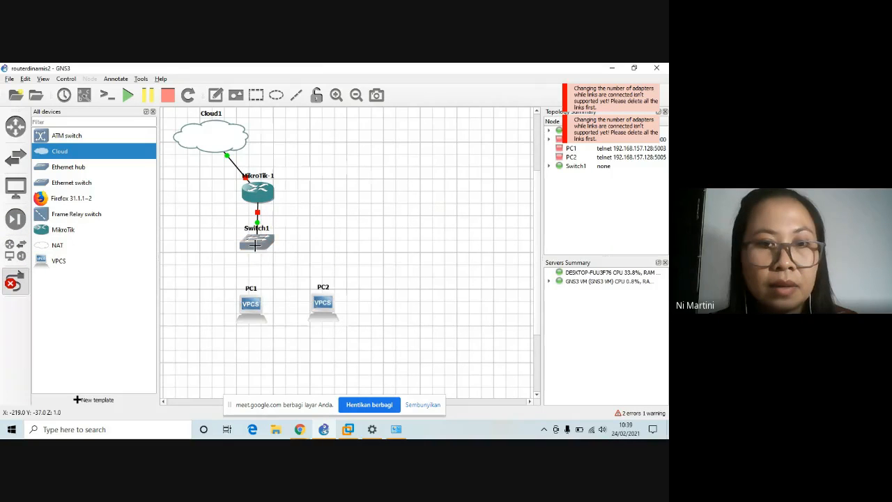
Link Switch1 to both VPCS nodes, PC1 and PC2, and leave link mode.
left_click(256, 246)
left_click(281, 261)
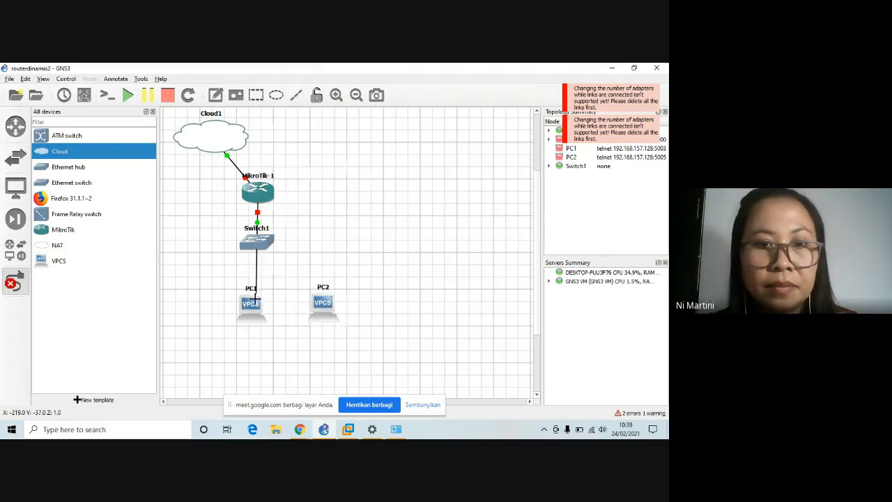
left_click(257, 304)
left_click(288, 311)
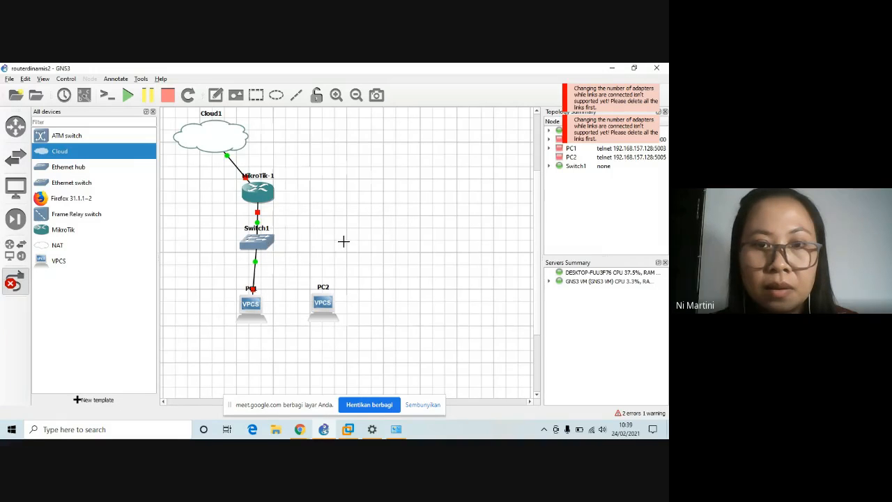
left_click(260, 243)
left_click(277, 258)
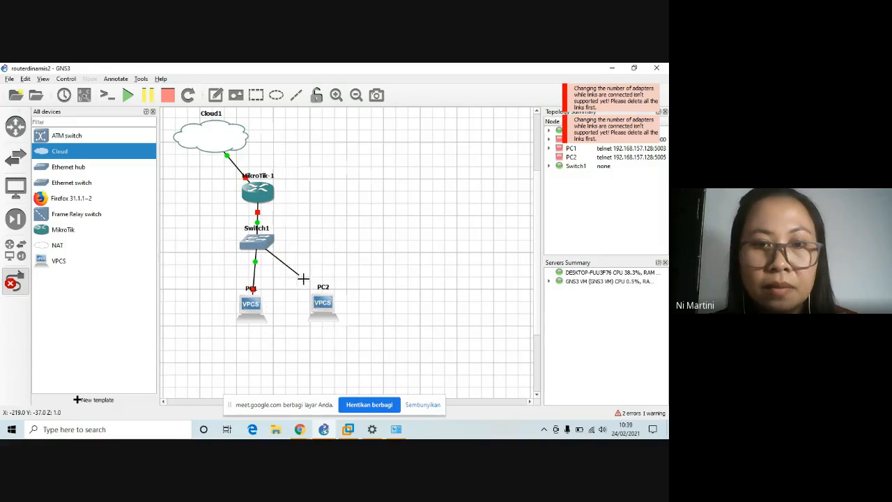
left_click(321, 299)
left_click(352, 304)
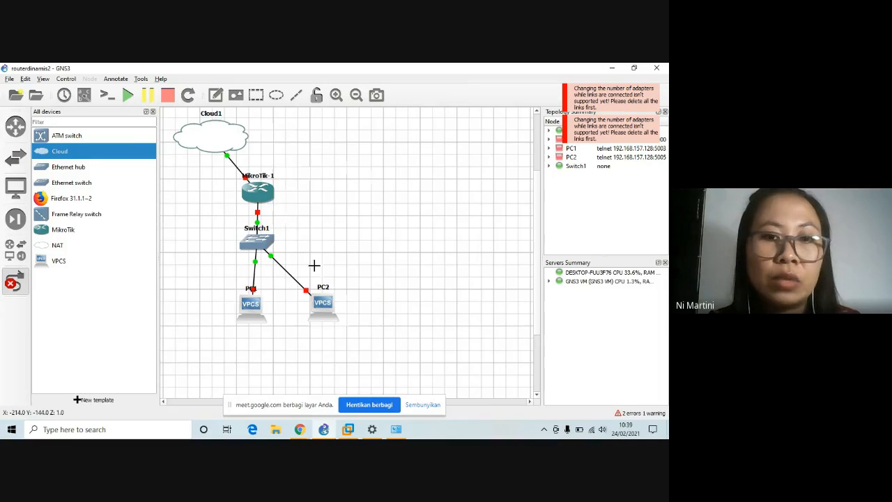
left_click(12, 282)
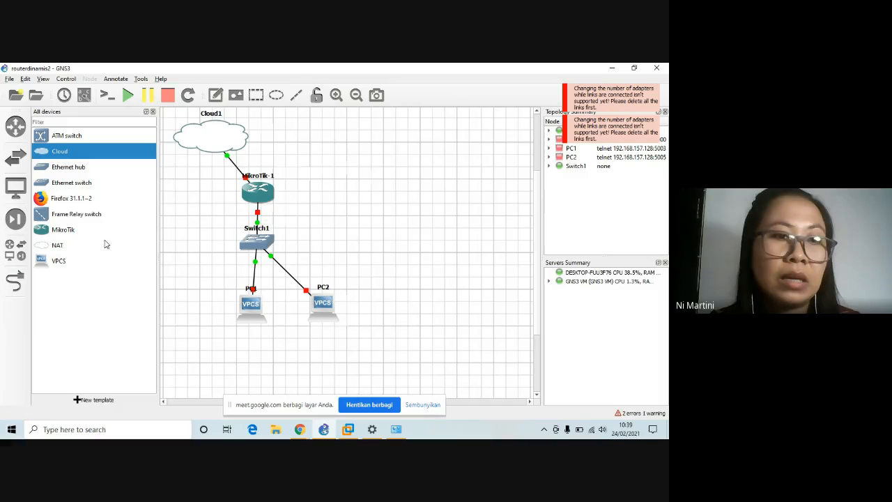
Arrange the router, Switch1, PC1 and PC2 as a tree with the PCs on either side below the switch, and start all devices.
left_click_drag(259, 198, 255, 196)
left_click_drag(257, 240, 252, 241)
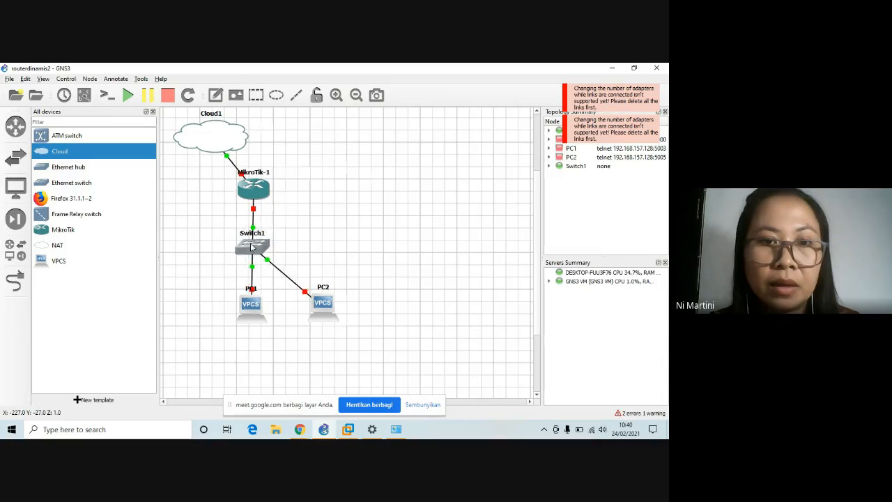
left_click_drag(255, 299, 213, 309)
left_click_drag(328, 306, 292, 311)
left_click(302, 252)
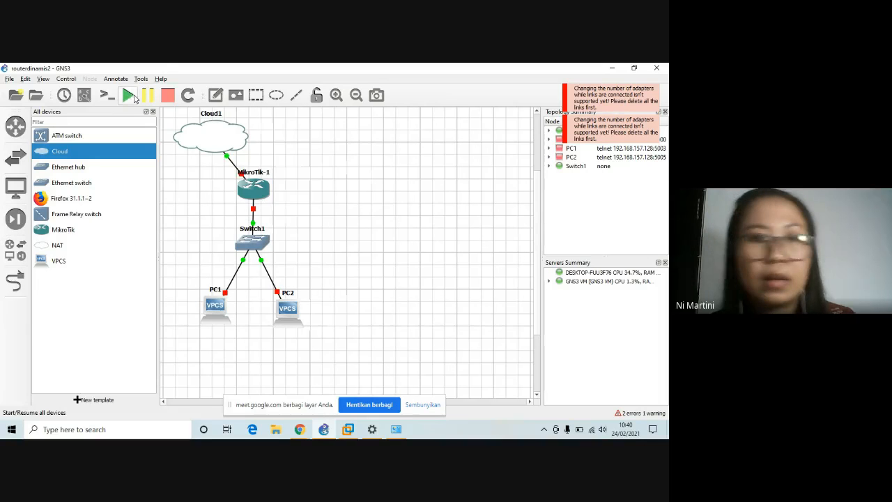
left_click(135, 97)
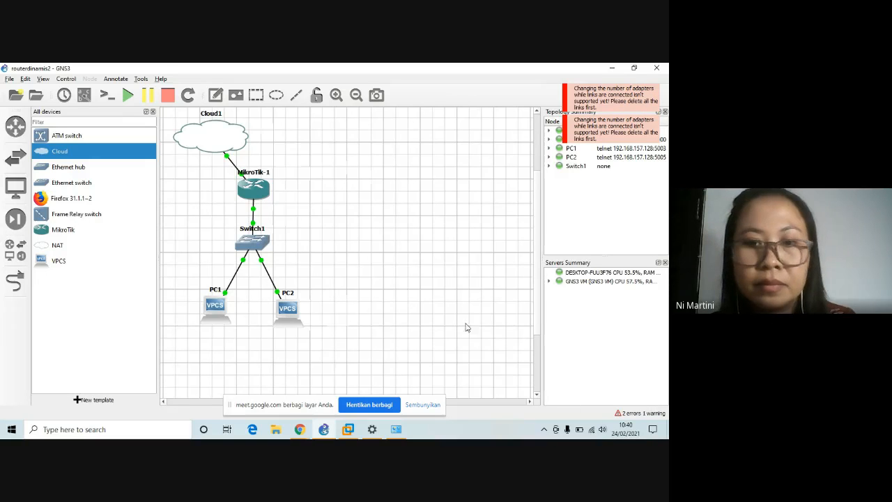
left_click(260, 177)
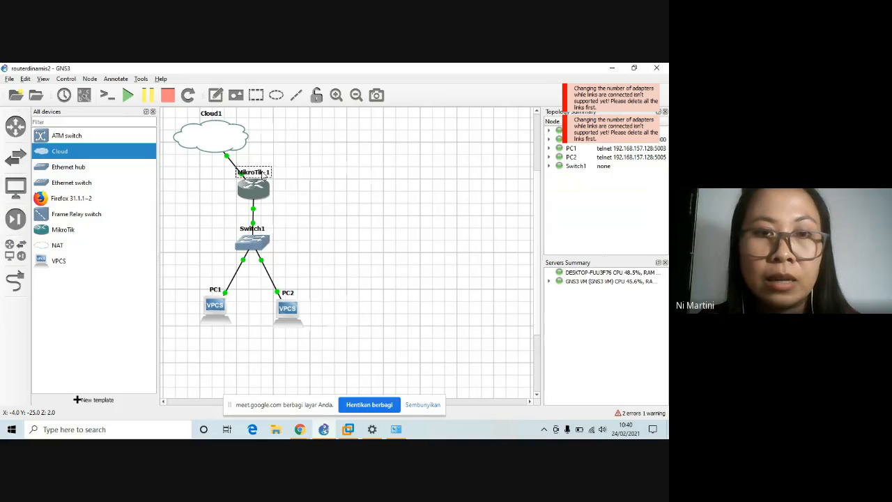
right_click(263, 173)
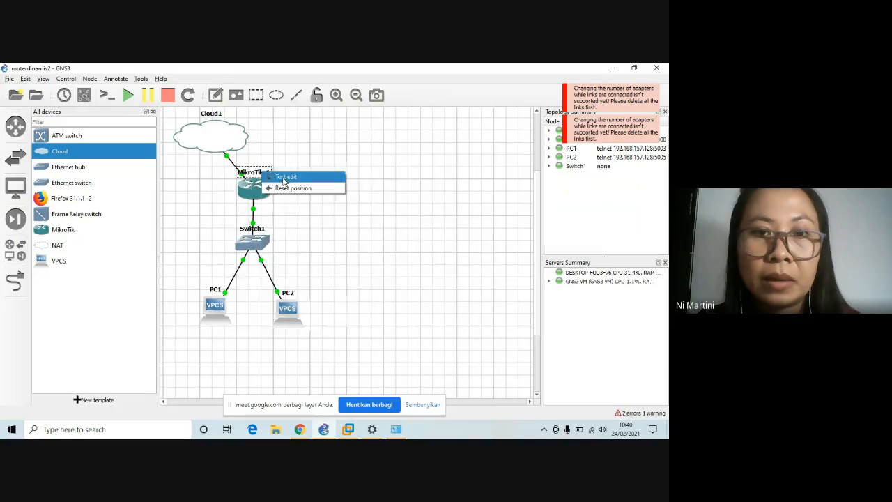
left_click(285, 179)
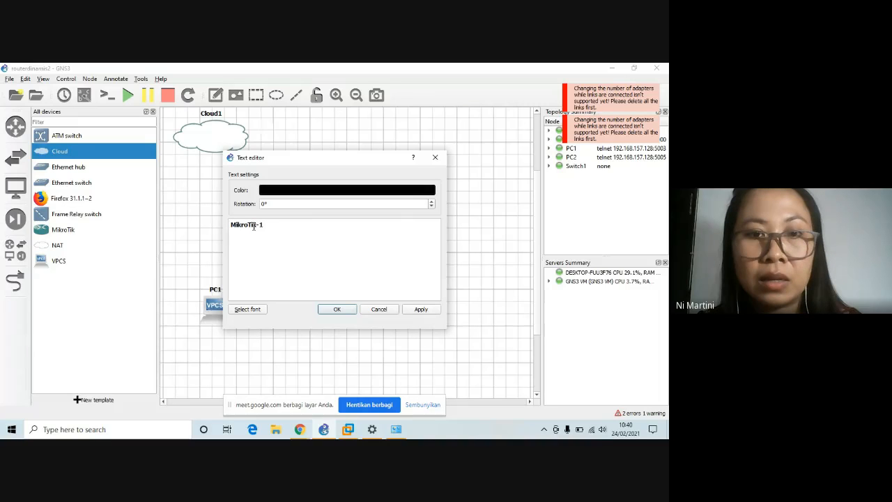
left_click(435, 157)
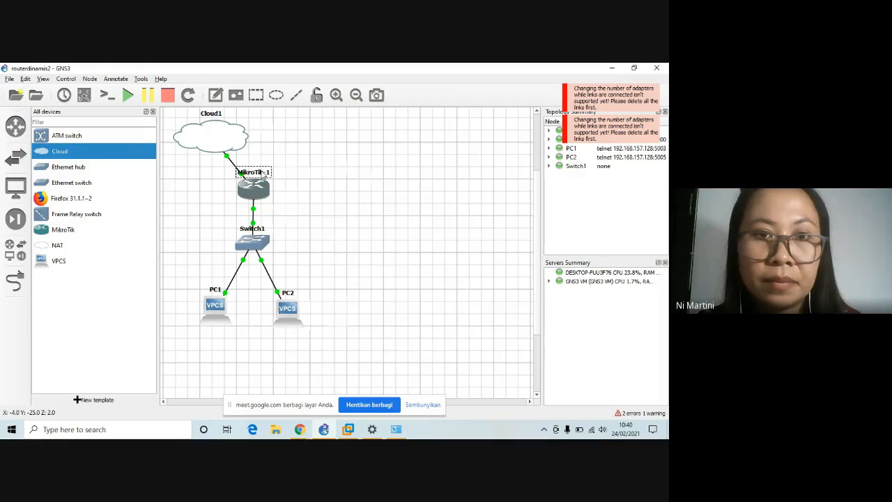
Change the MikroTik-1 router's hostname to RouterA.
double_click(263, 178)
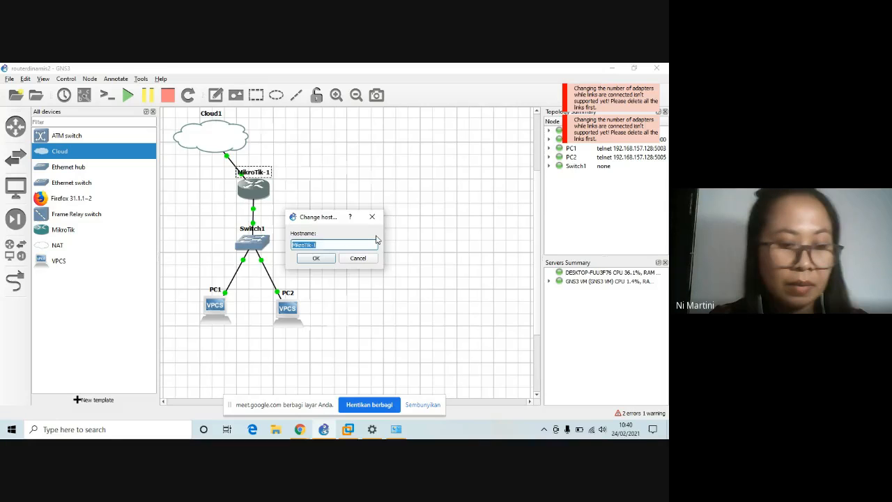
type("RouterA")
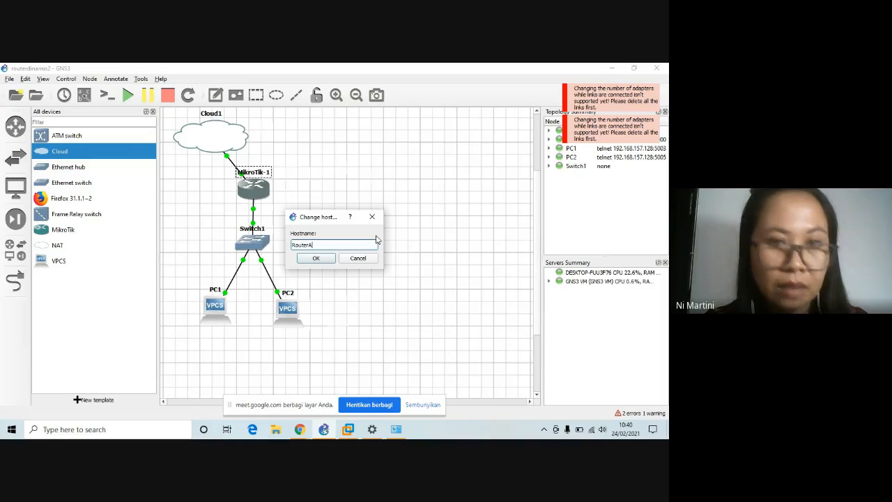
left_click(315, 258)
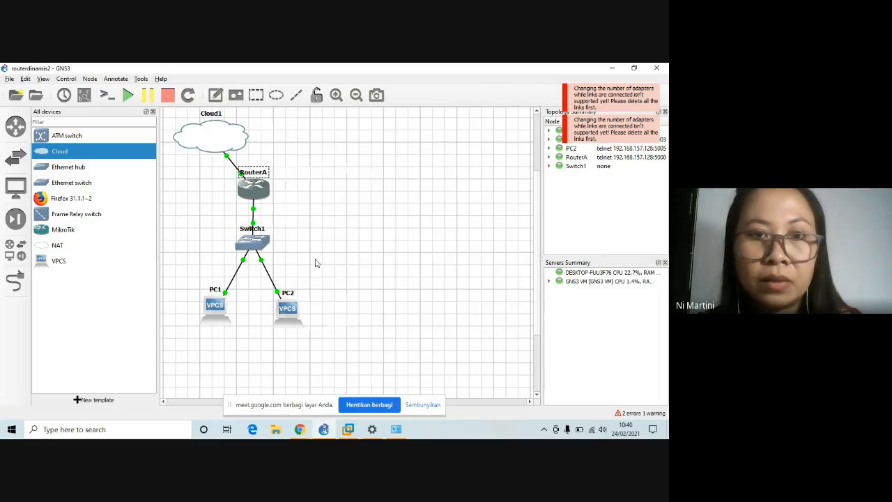
left_click(290, 185)
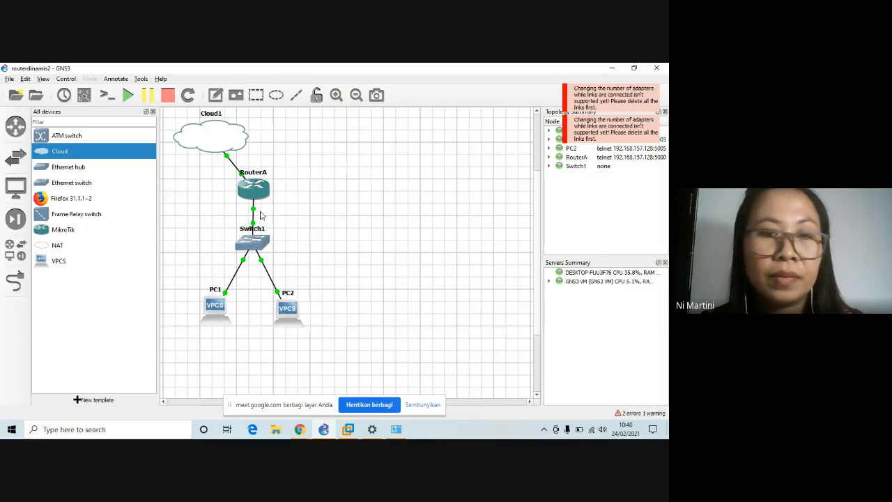
Spread PC1 and PC2 farther apart, move Switch1 slightly lower, and nudge RouterA into position above it.
left_click_drag(216, 313, 206, 316)
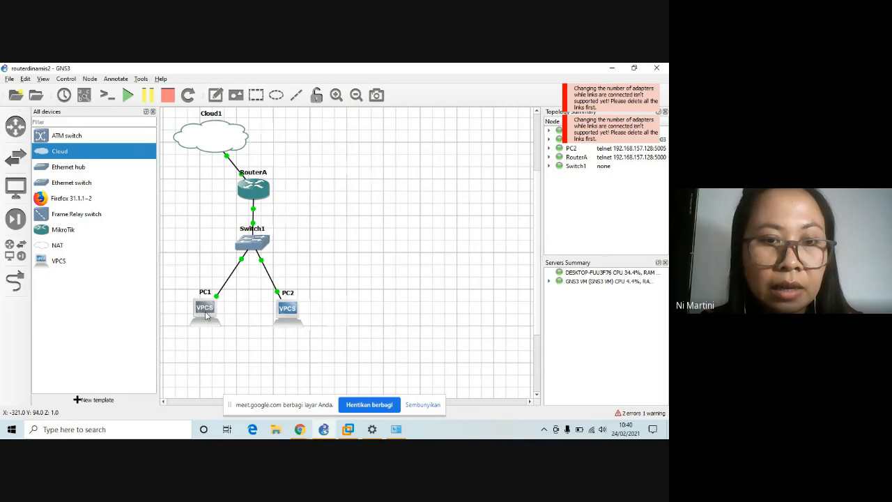
left_click_drag(294, 311, 308, 315)
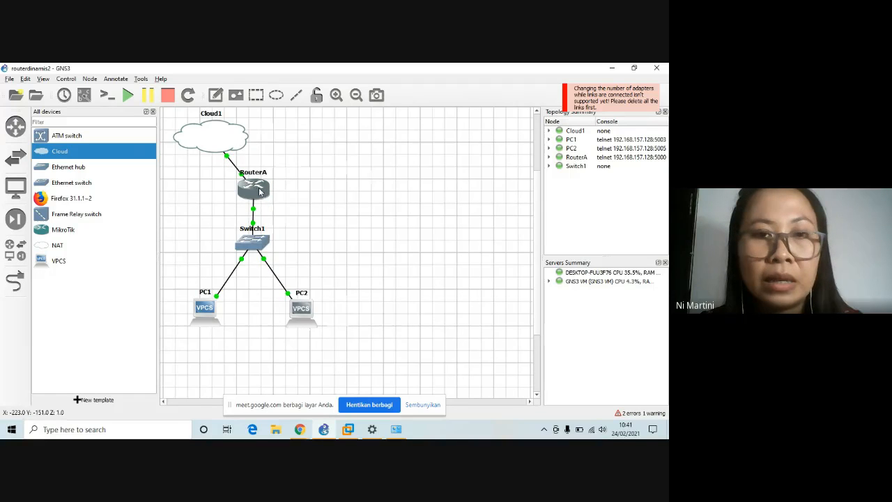
left_click_drag(257, 235, 260, 242)
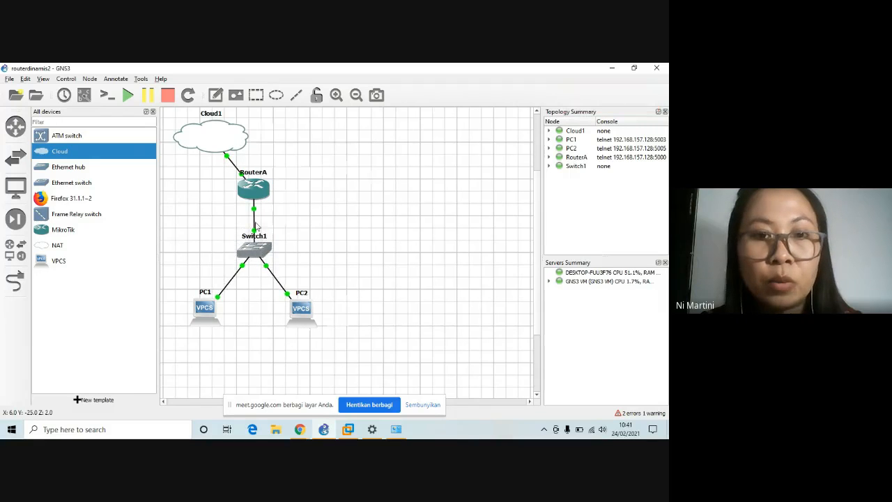
left_click_drag(257, 188, 256, 188)
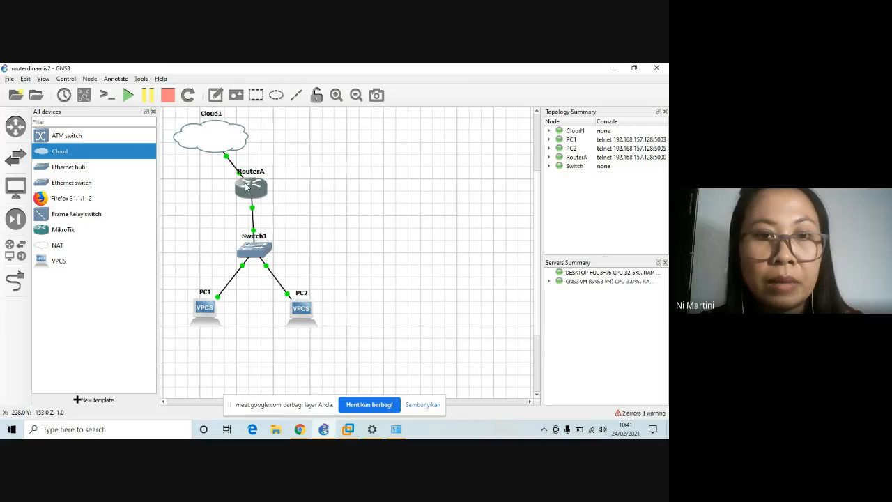
Show the interface labels and move PC1, PC2 and Switch1 lower, placing the switch's name label to its upper left.
left_click(45, 80)
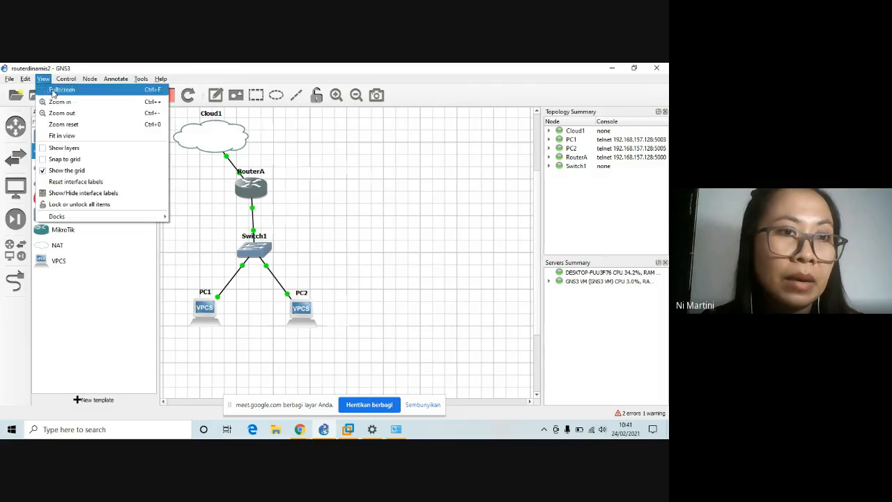
left_click(65, 195)
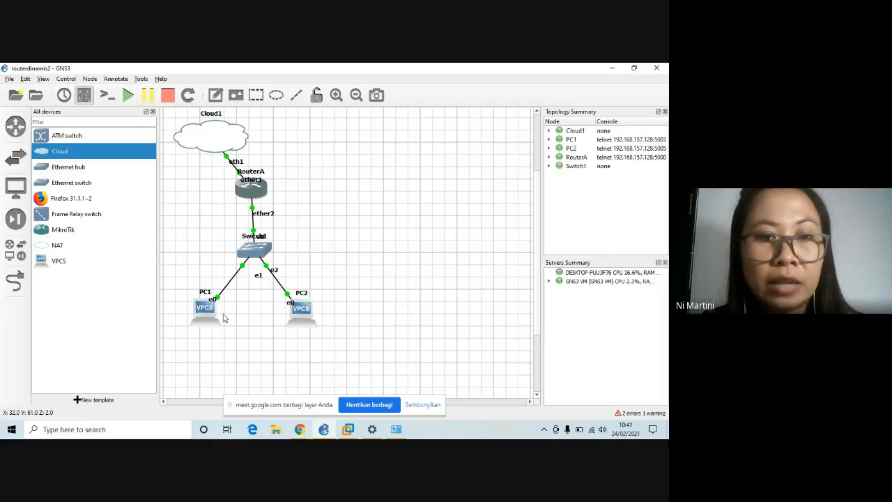
left_click_drag(202, 316, 195, 346)
left_click_drag(306, 311, 298, 346)
left_click_drag(251, 241, 232, 265)
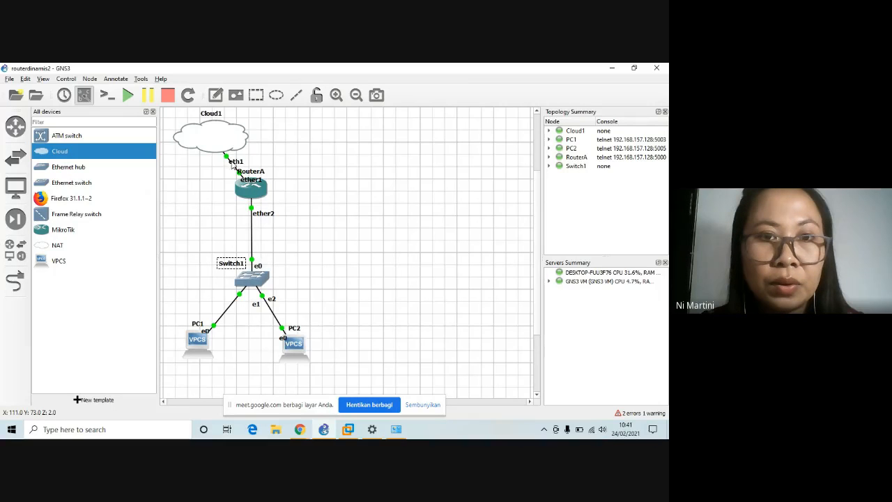
Move the eth1 label below Cloud1, and separate the ether1 and RouterA labels so they no longer overlap the router.
left_click_drag(235, 164, 207, 162)
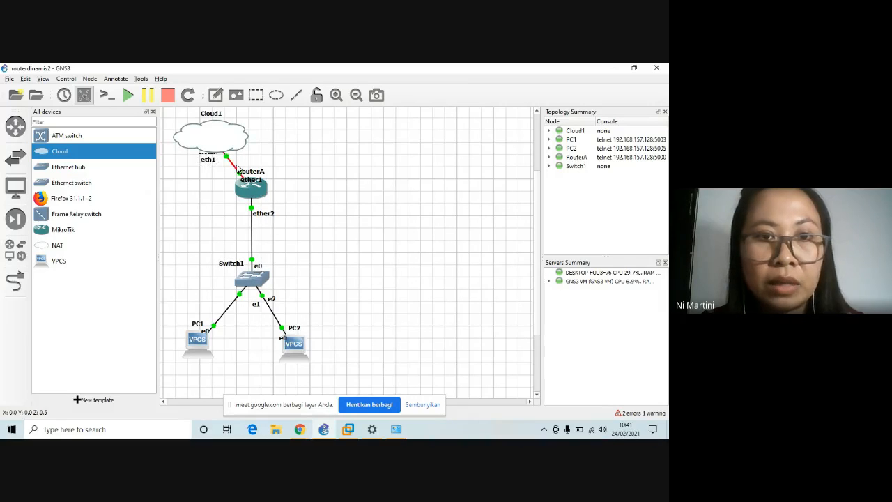
mouse_move(258, 179)
left_mouse_down()
mouse_move(276, 169)
mouse_move(291, 183)
mouse_move(263, 175)
left_mouse_up()
left_click(301, 159)
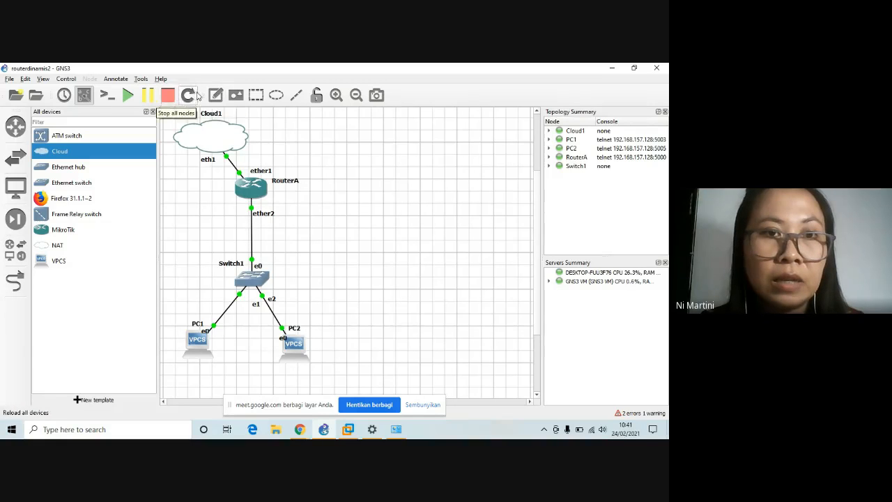
Add the note "IP : 192.168.10.1/24" beside the link between RouterA and Switch1, and align it just under the ether2 label.
left_click(217, 97)
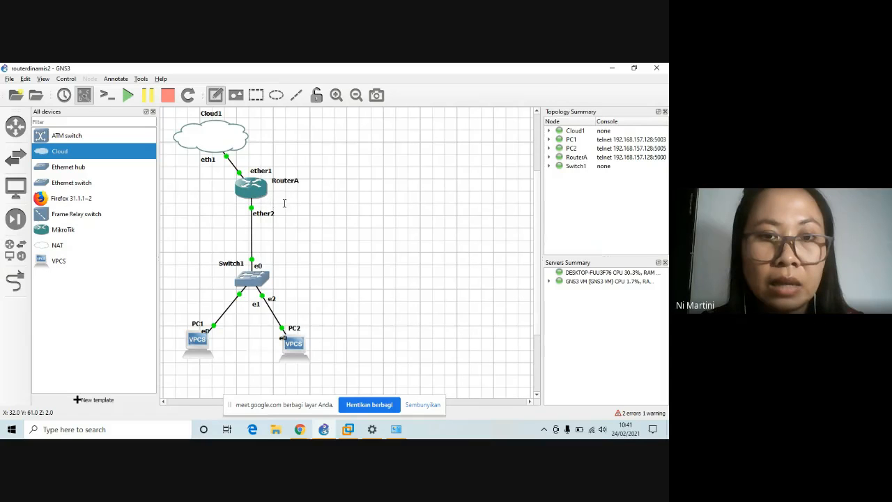
left_click(259, 223)
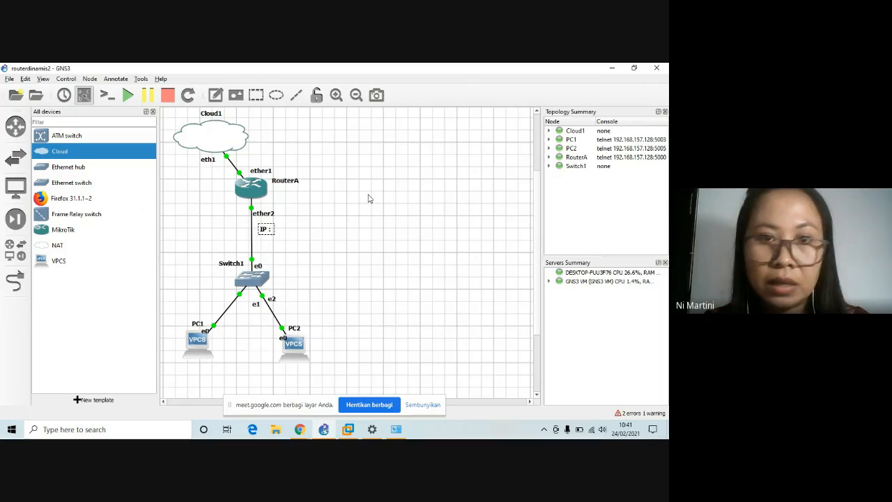
type("192")
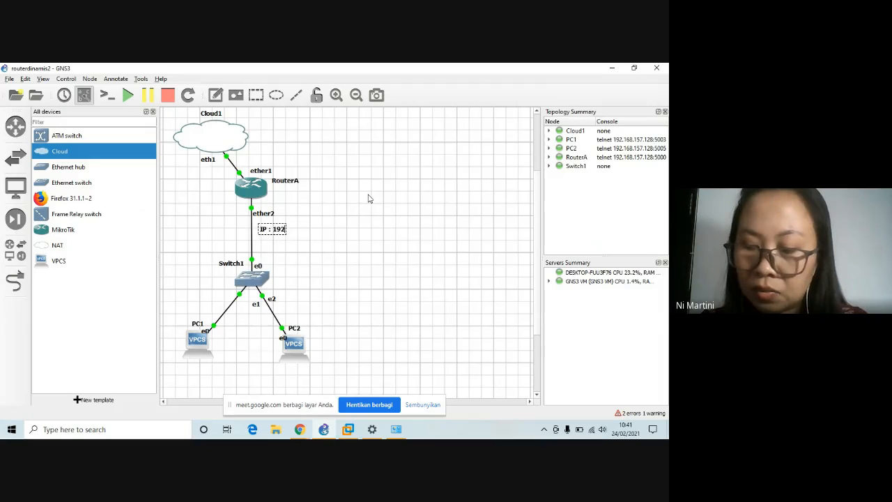
type(".168")
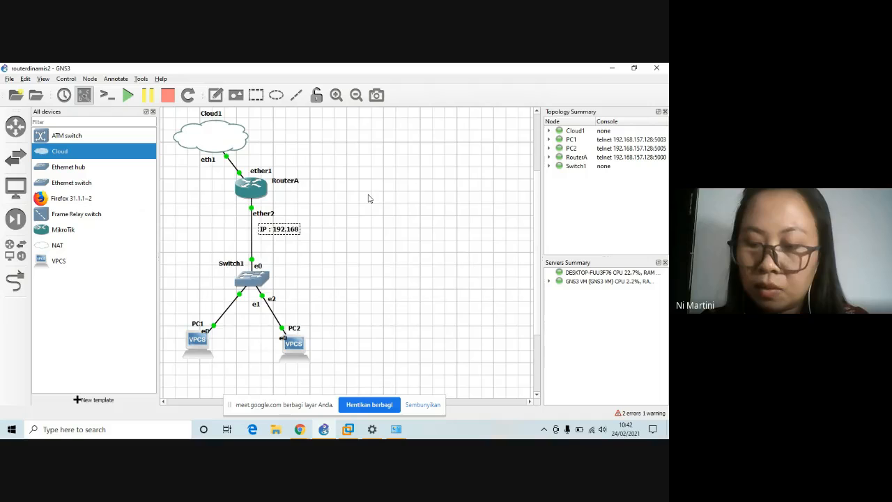
type(".10")
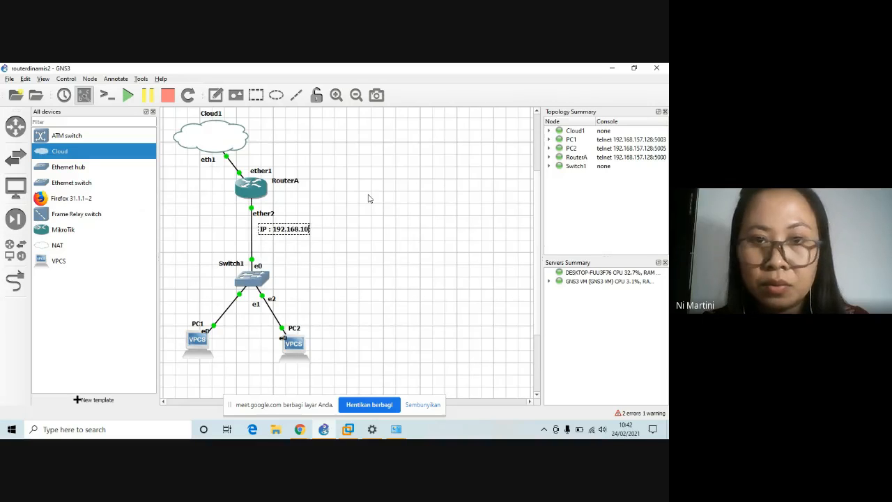
type(".1")
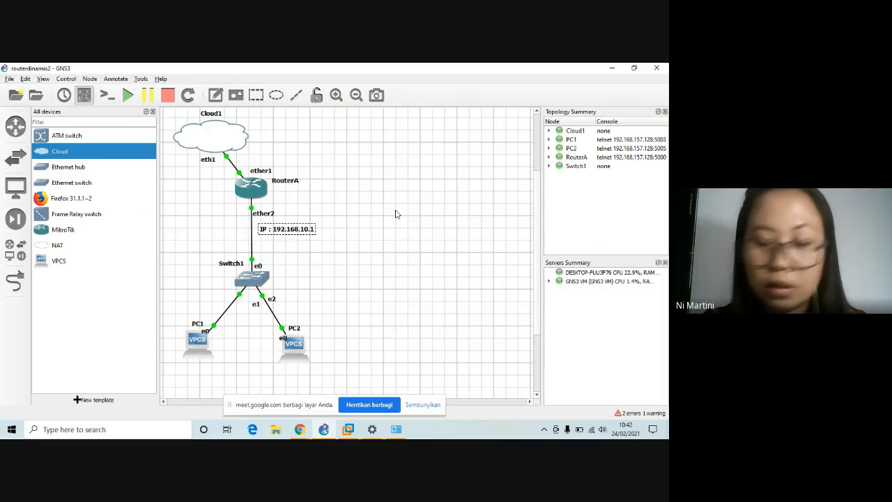
type("/")
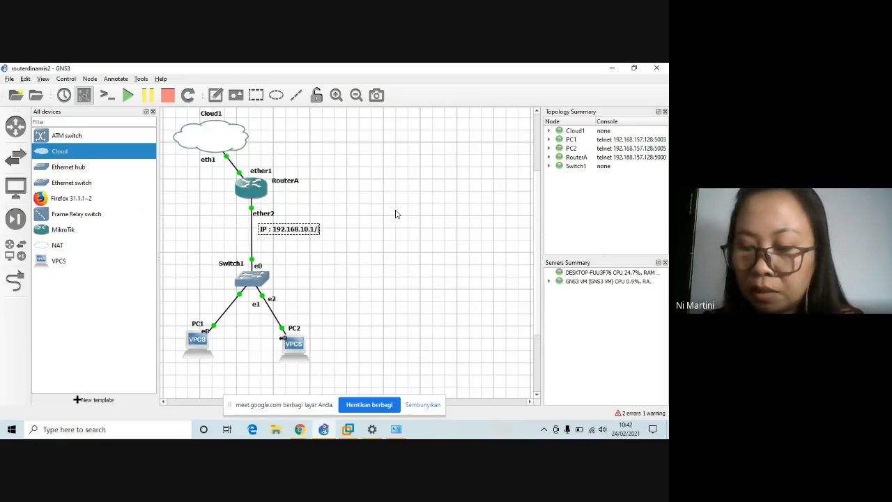
type("24")
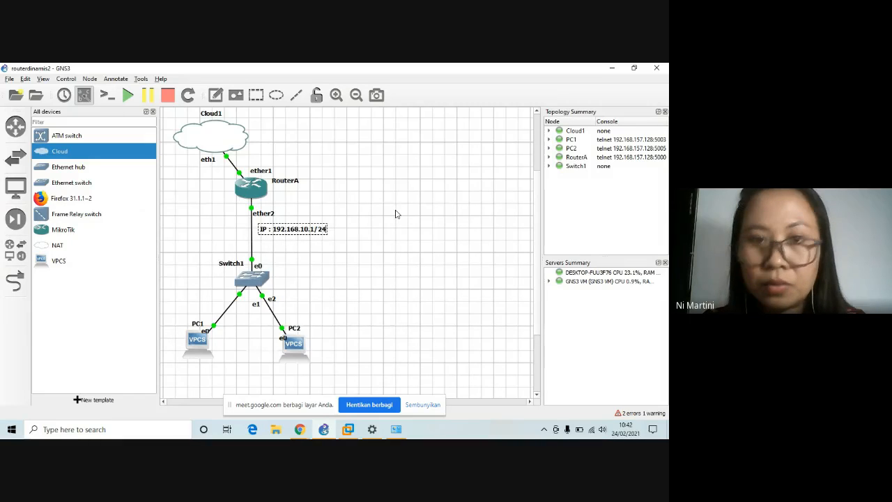
left_click(345, 238)
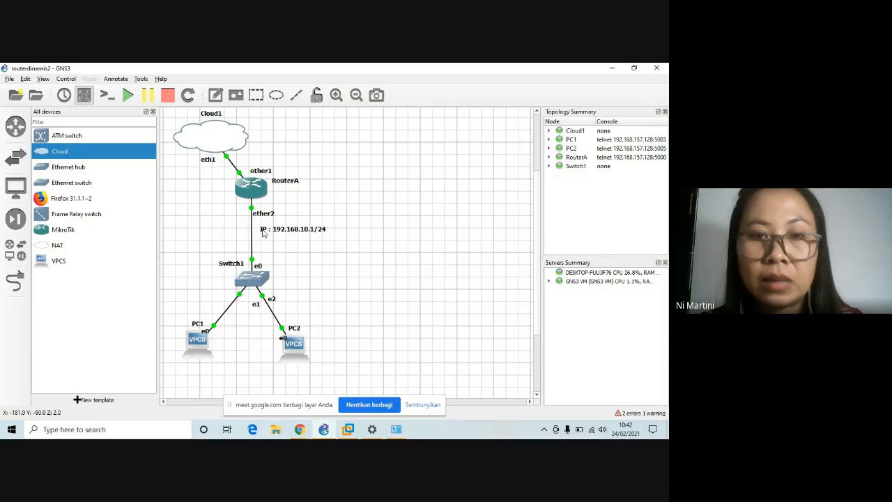
left_click(290, 233)
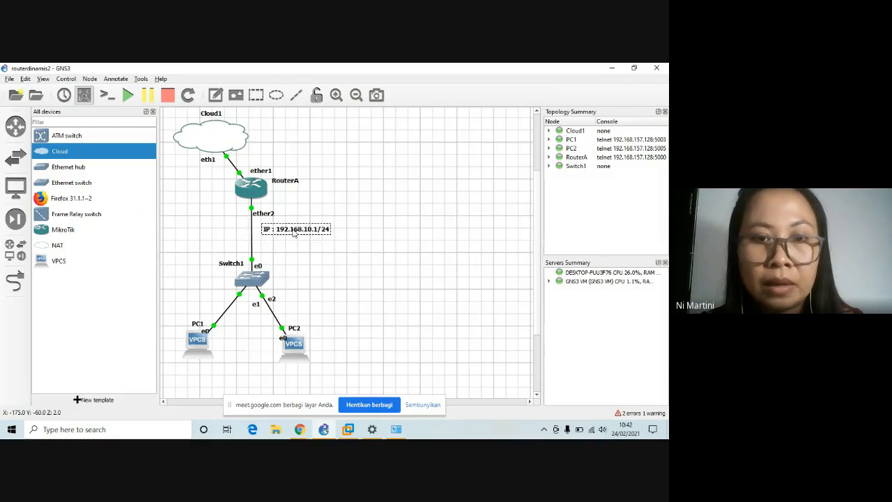
left_click_drag(290, 233, 288, 231)
left_click(306, 265)
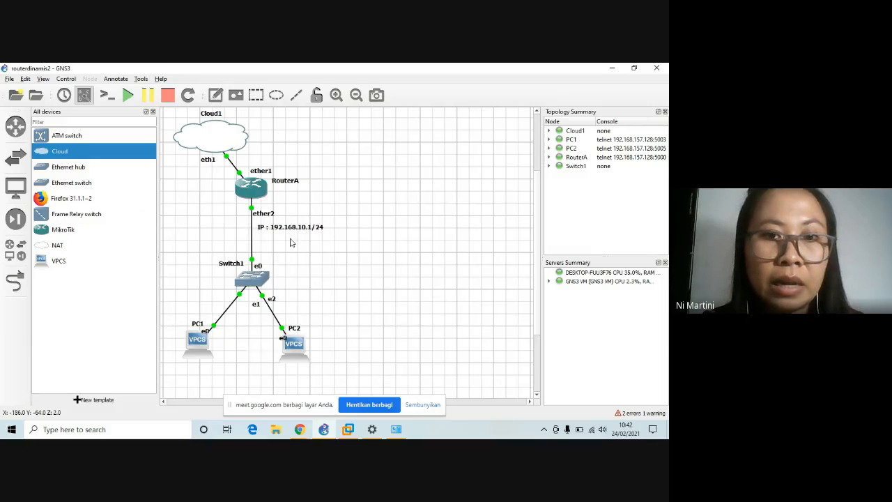
Add the note "IP: 192.168.10.100/24" to the topology and position it just below PC1.
left_click(216, 95)
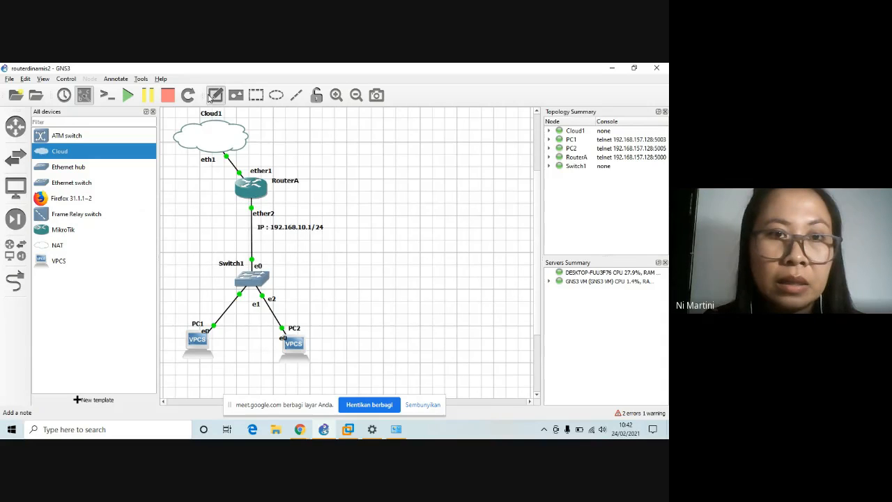
left_click(197, 367)
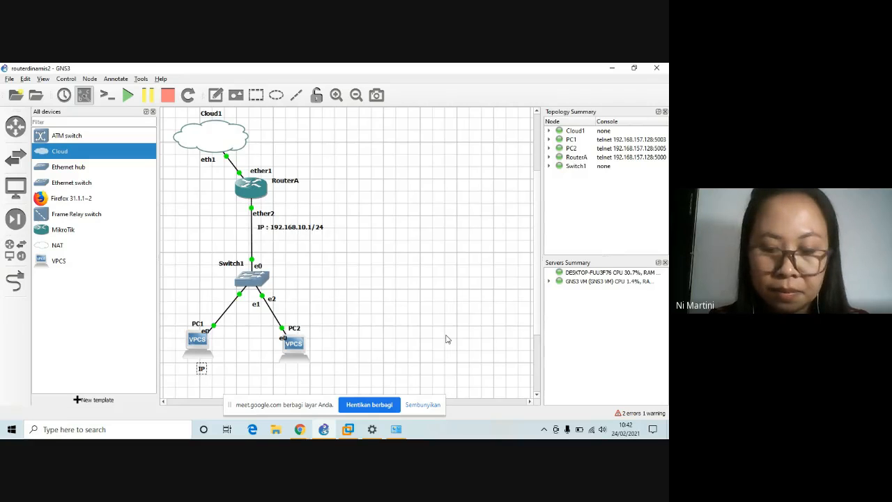
type("IP: 19")
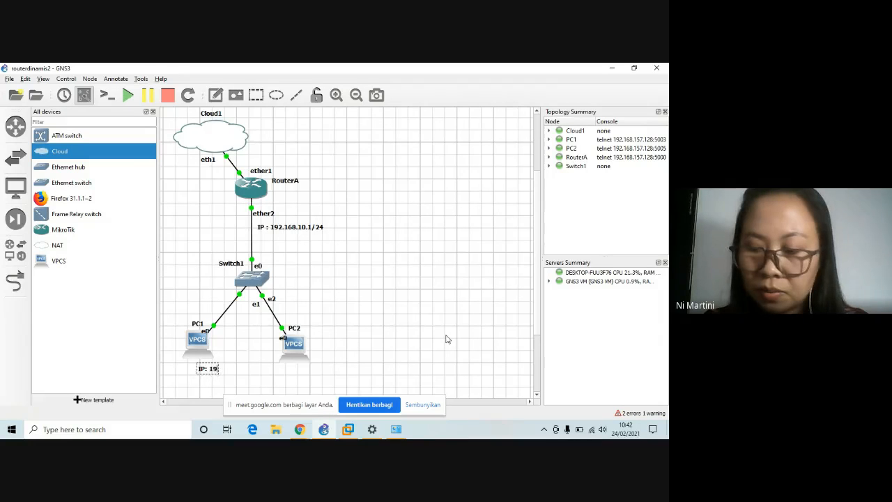
type("2.168.")
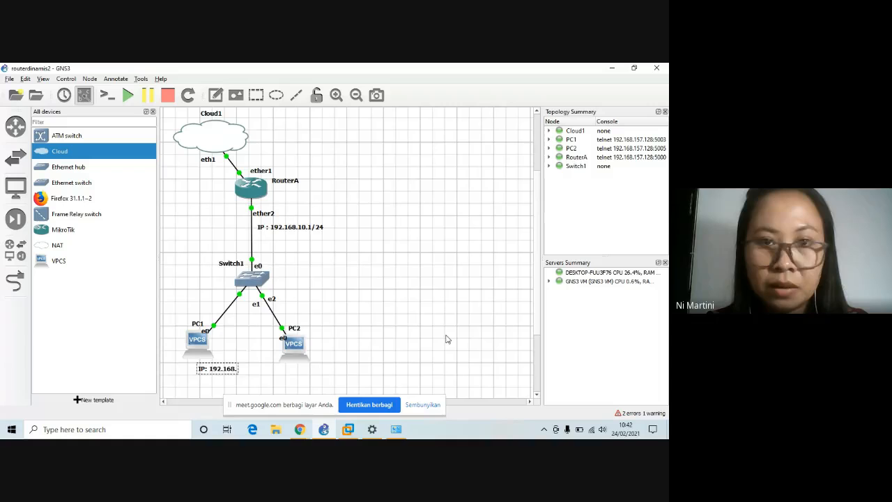
type("10.")
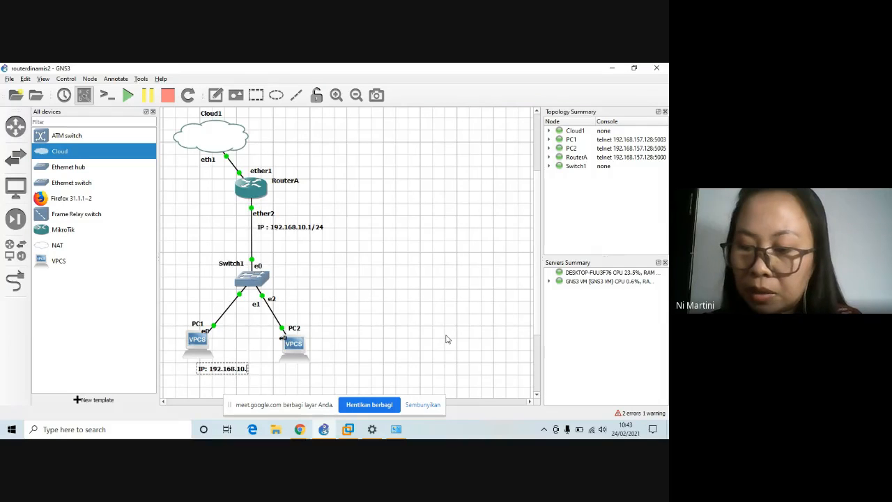
type("100")
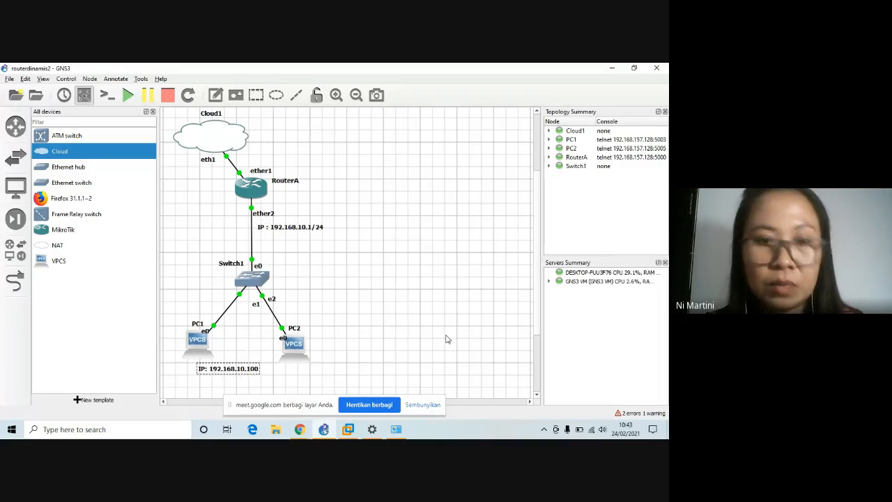
type("/24")
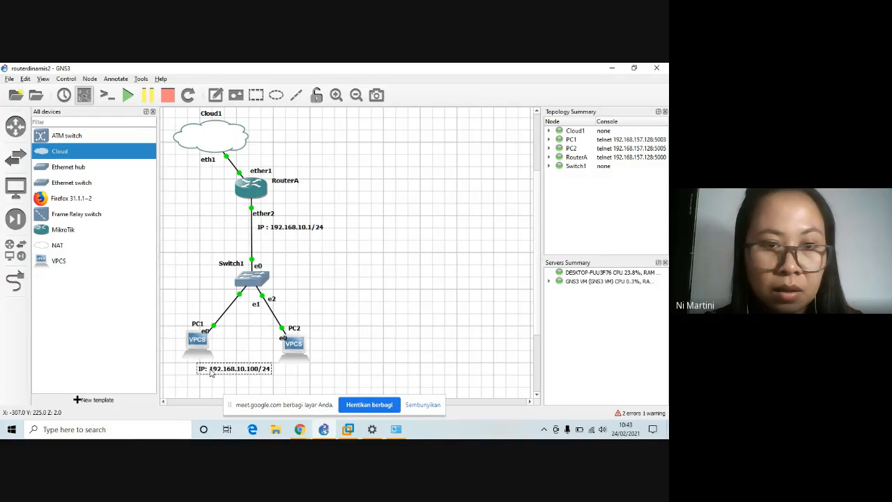
left_click_drag(241, 374, 221, 378)
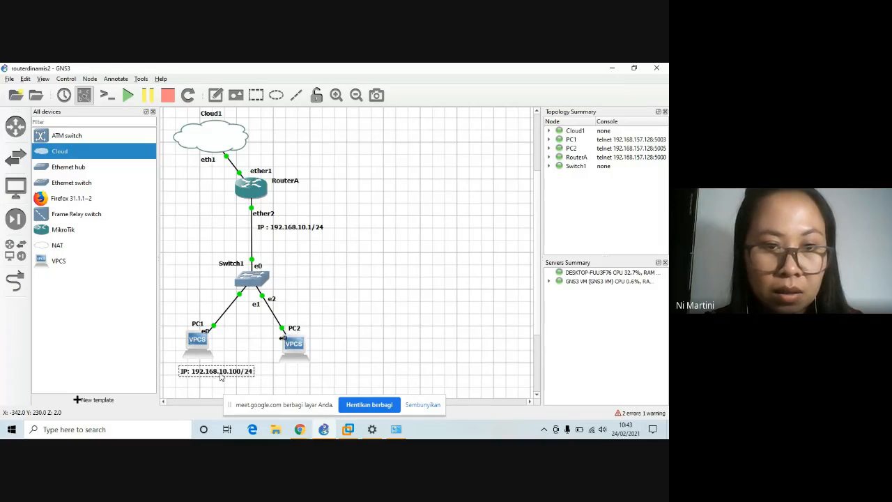
Duplicate PC1's IP note, place the copy below PC2, and change its text to "IP: 192.168.10.101/24".
right_click(221, 377)
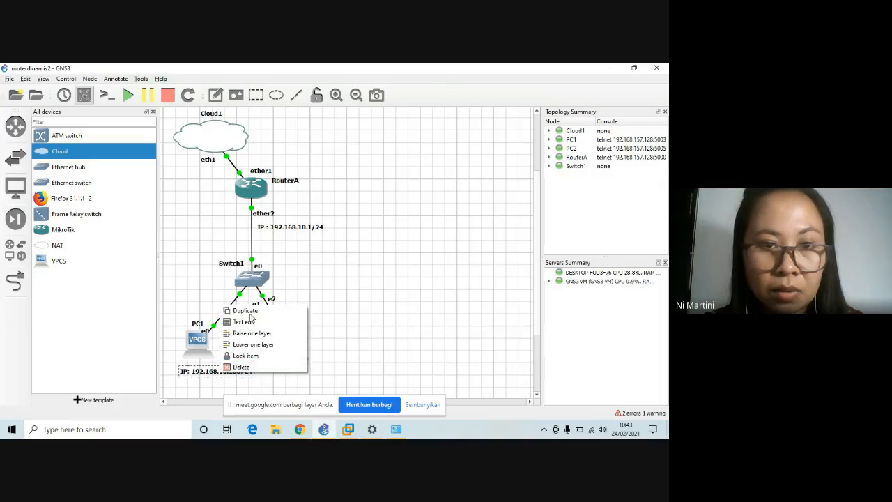
left_click(241, 308)
left_click_drag(245, 386, 332, 379)
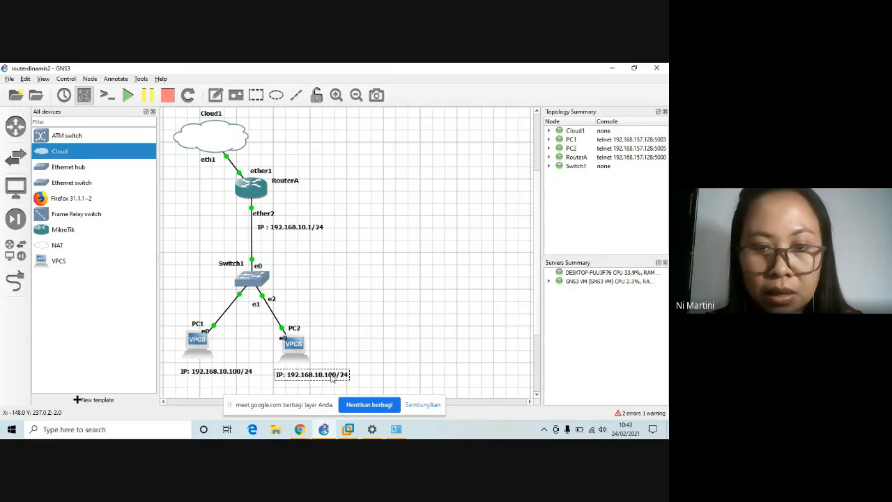
double_click(333, 376)
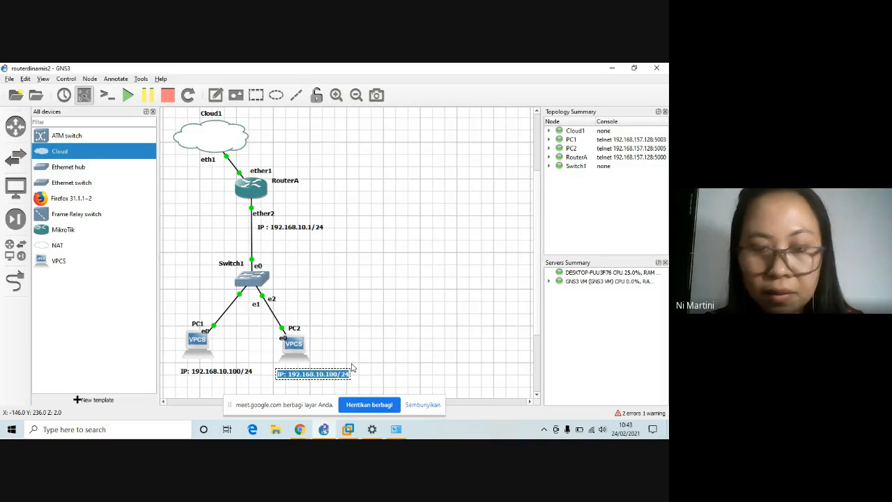
left_click(352, 368)
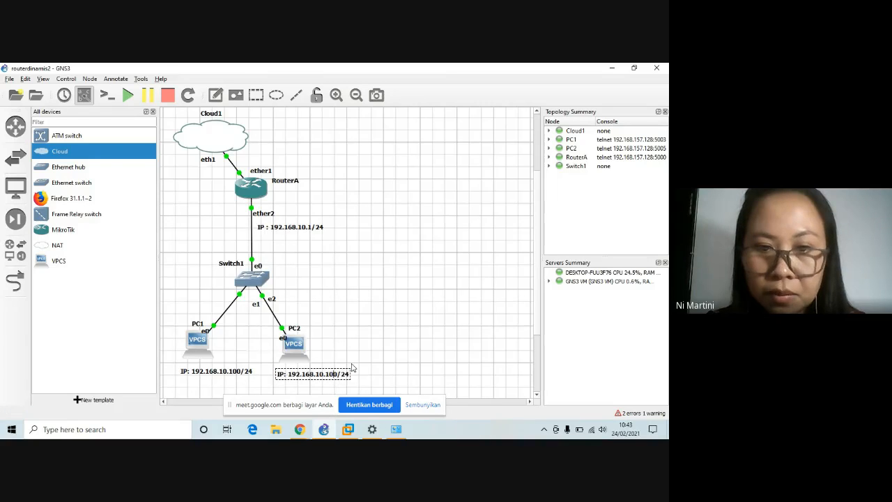
key("BackSpace")
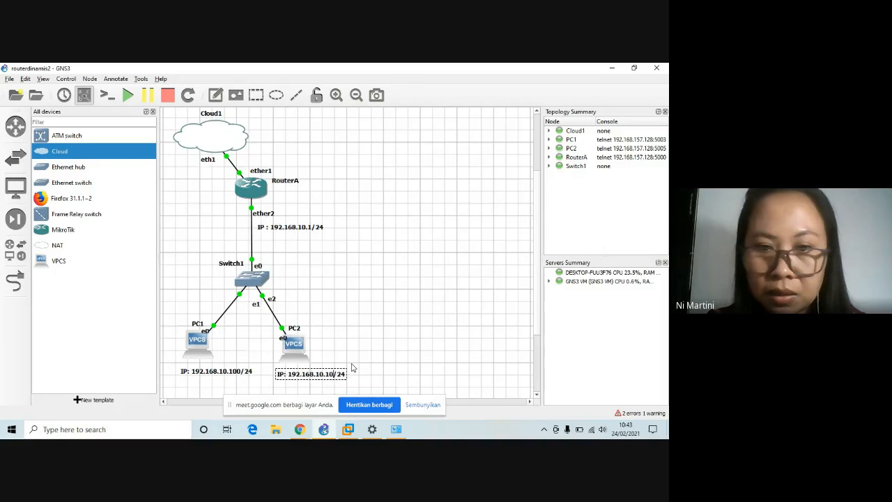
type("1")
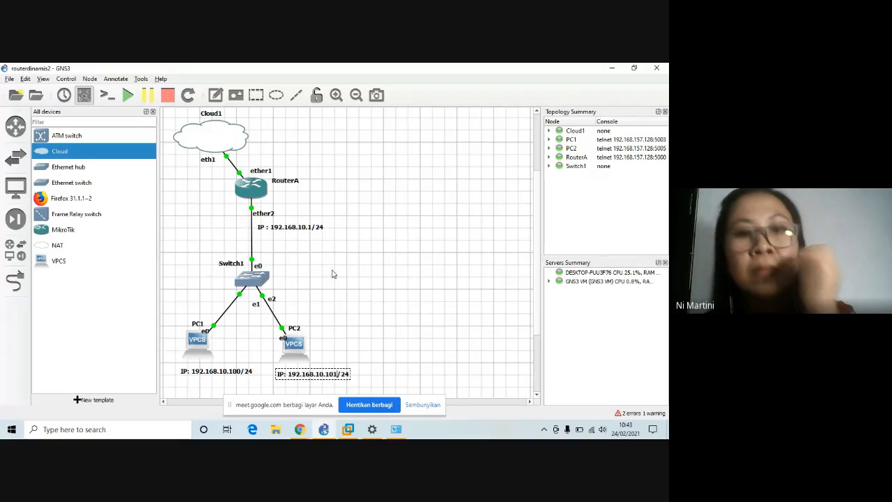
left_click(286, 231)
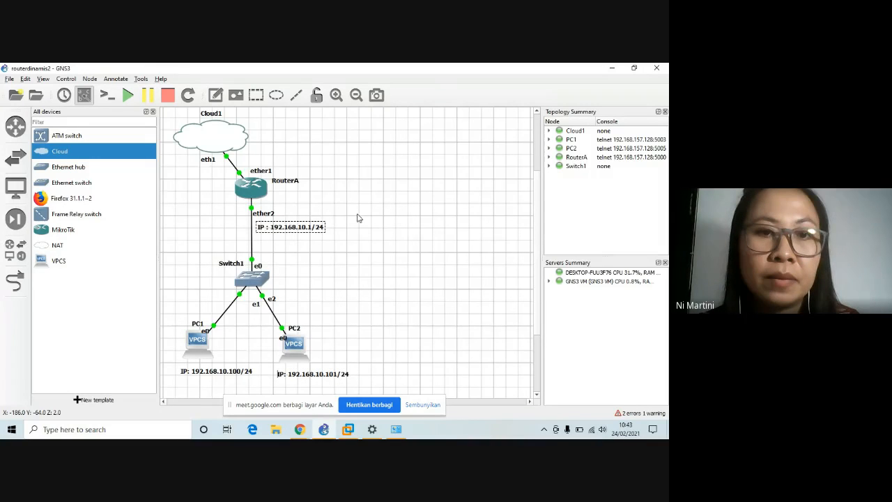
left_click(387, 223)
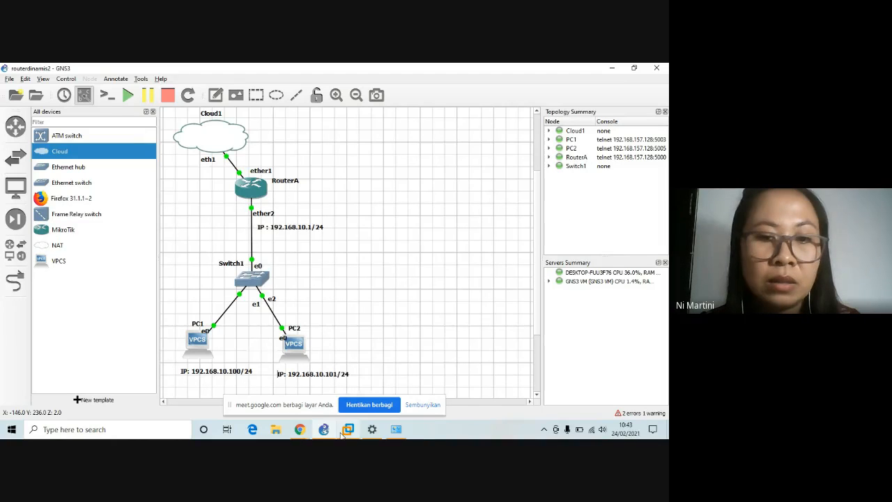
Launch WinBox from the desktop and show its window in front of the GNS3 project.
mouse_move(348, 433)
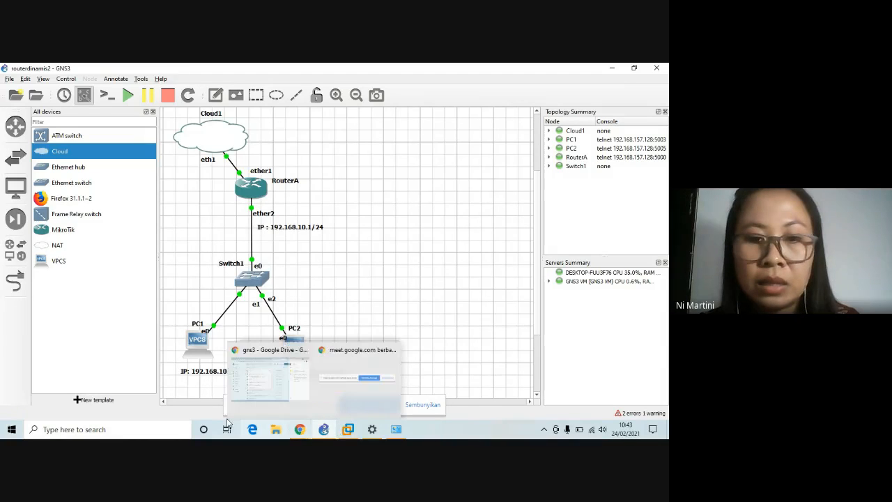
left_click(612, 67)
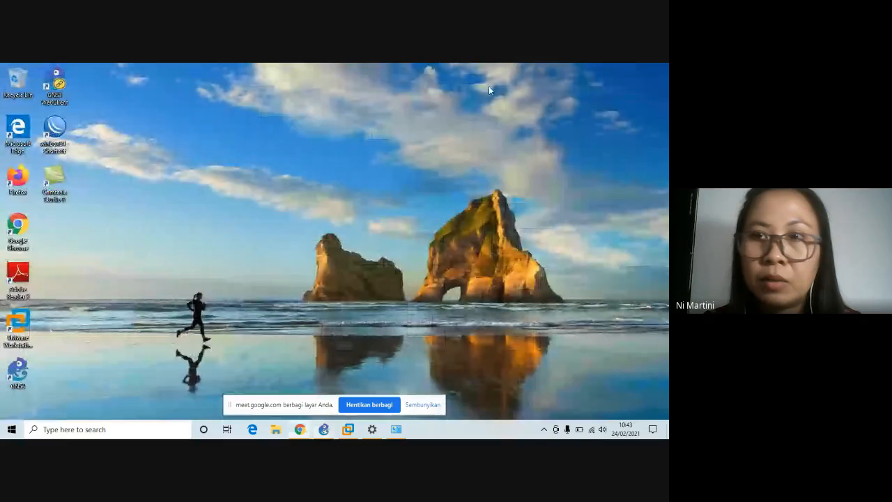
double_click(54, 129)
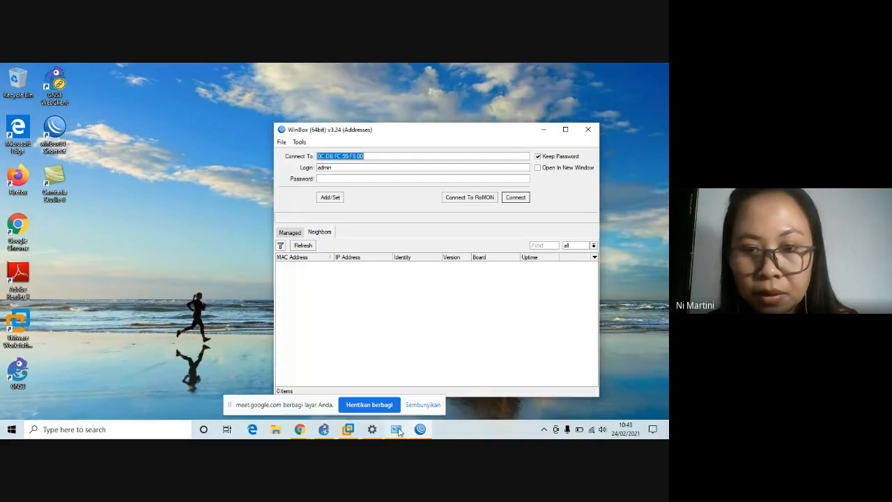
left_click(323, 430)
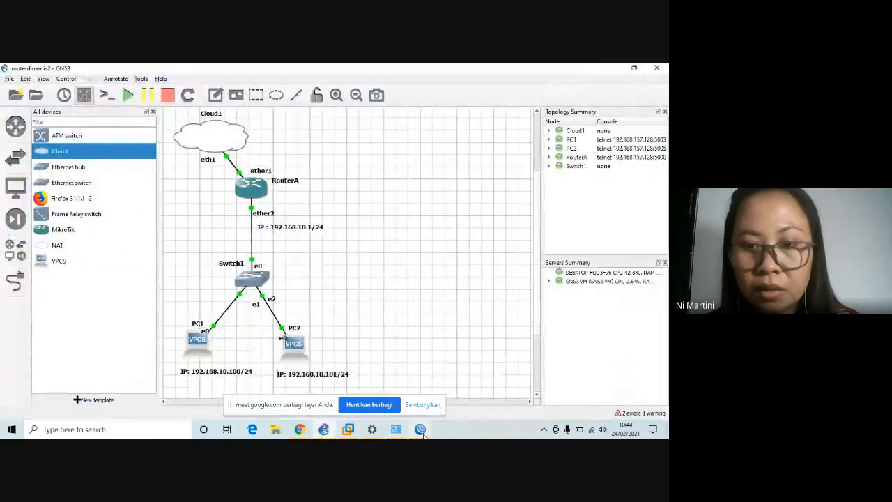
left_click(420, 430)
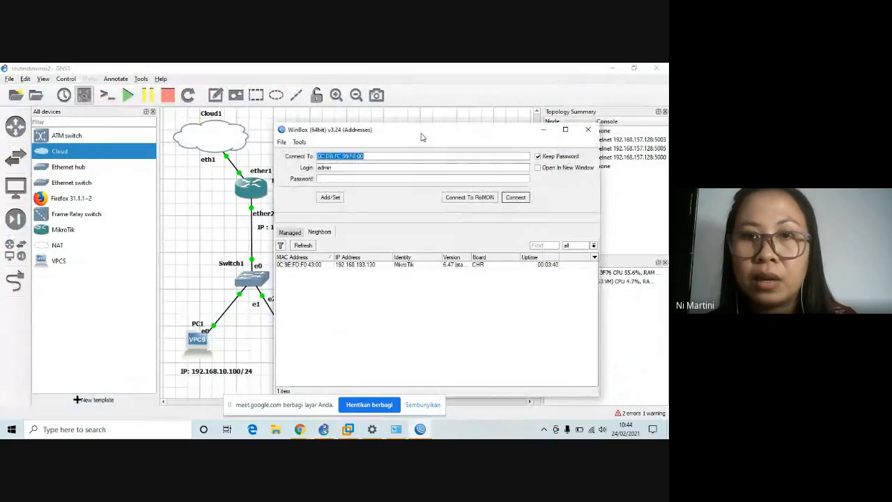
Move WinBox aside to uncover the topology, refresh its neighbors, and select the discovered MikroTik router by its MAC address.
left_click_drag(421, 137, 479, 132)
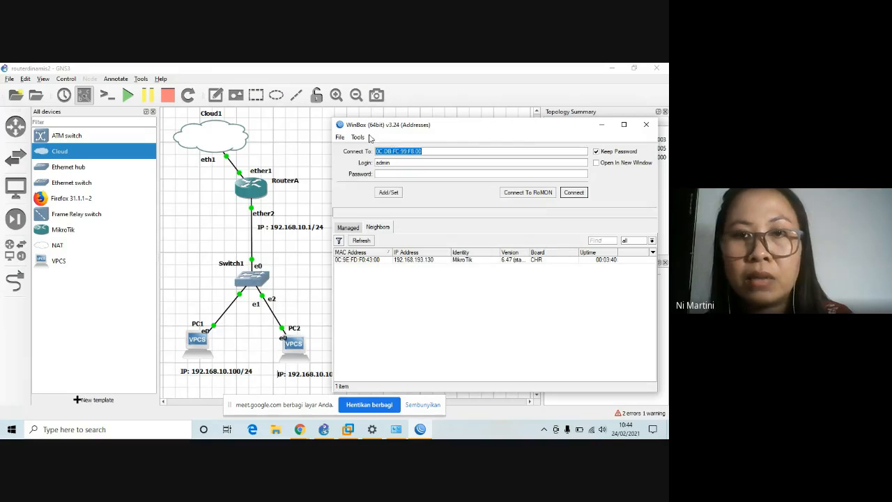
left_click(361, 241)
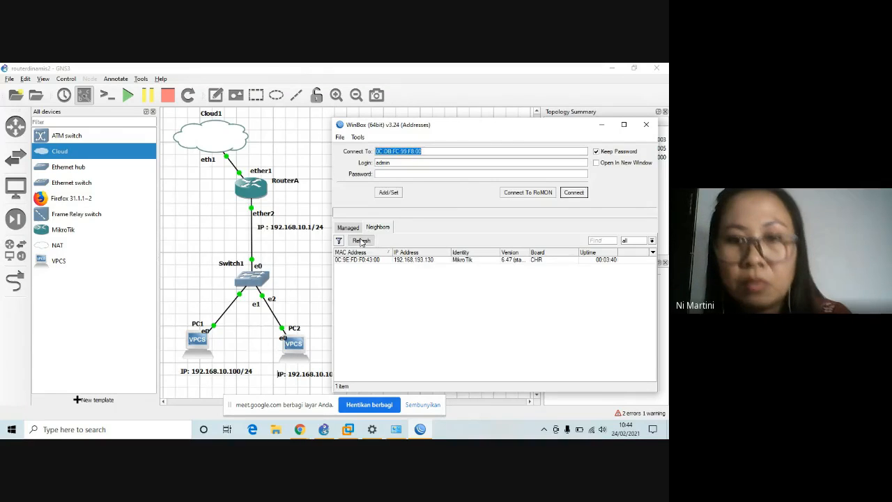
left_click(362, 262)
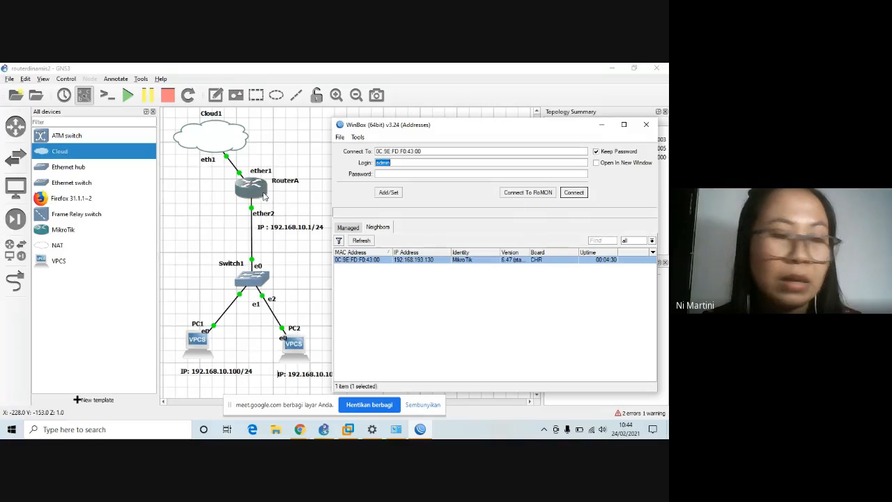
Switch back to GNS3 and add a second Ethernet switch on the GNS3 VM server, placed to the upper right of RouterA.
left_click(176, 239)
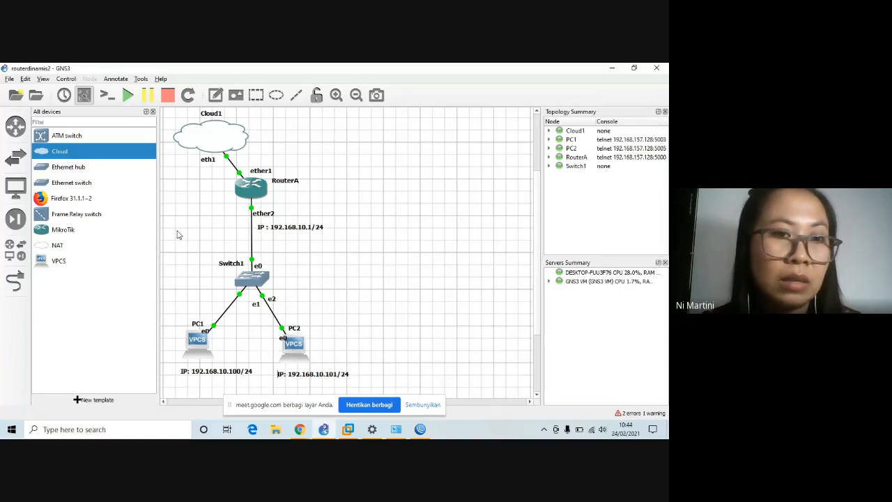
left_click(87, 183)
left_click_drag(87, 183, 356, 176)
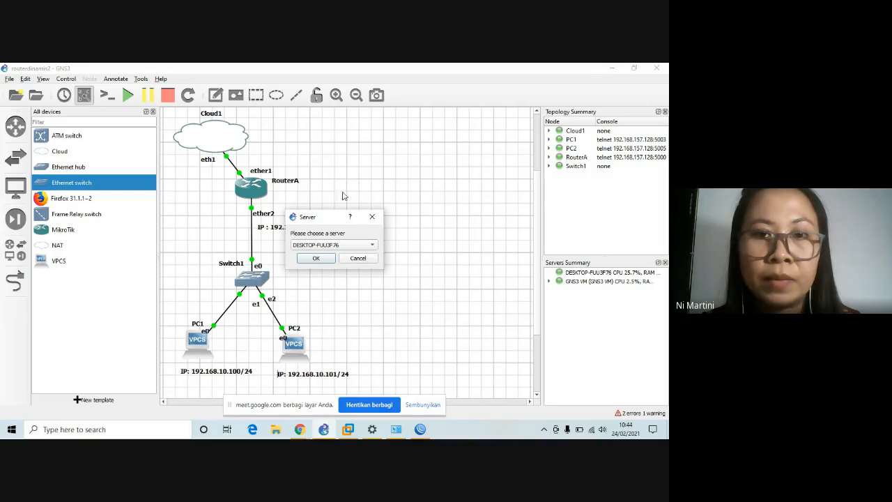
left_click(362, 245)
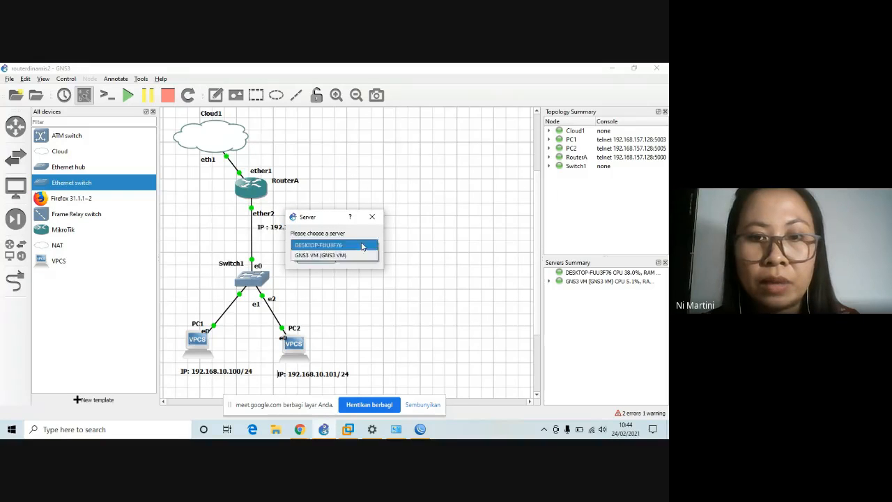
left_click(341, 256)
left_click(325, 258)
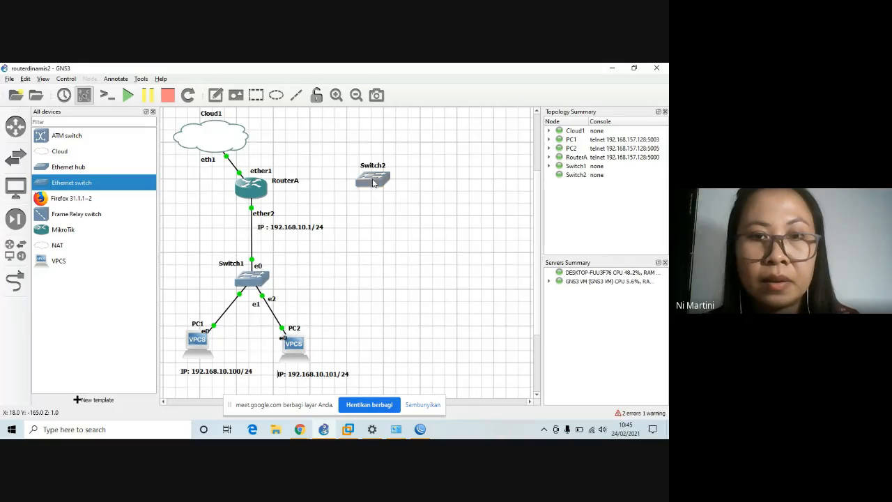
left_click_drag(368, 176, 347, 161)
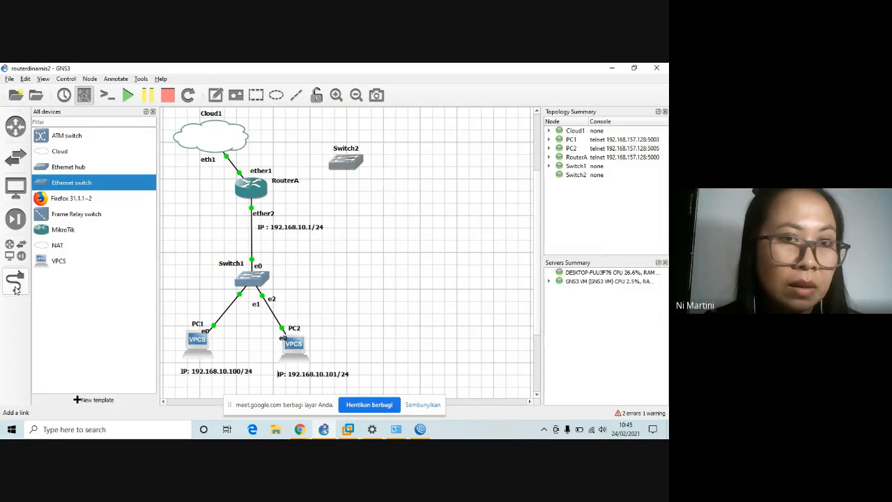
Delete the link between Cloud1 and RouterA, and link Cloud1's eth1 to port e0 of Switch2 instead.
right_click(231, 163)
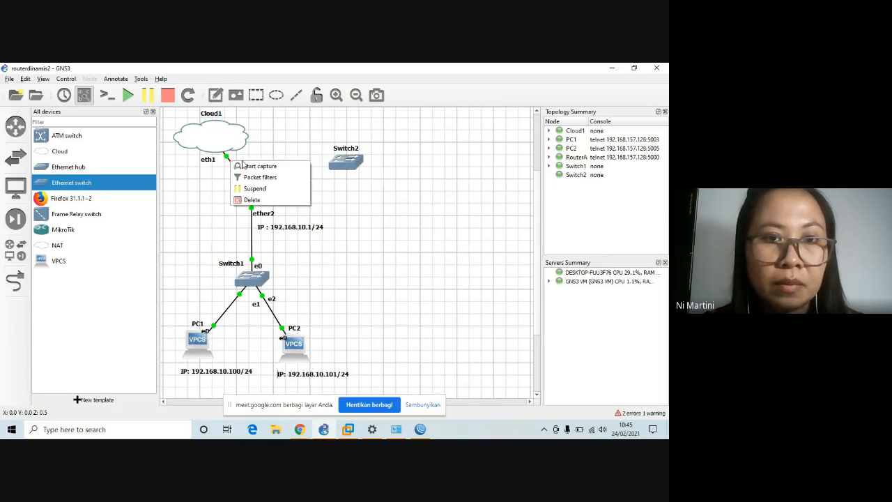
left_click(255, 200)
left_click(16, 281)
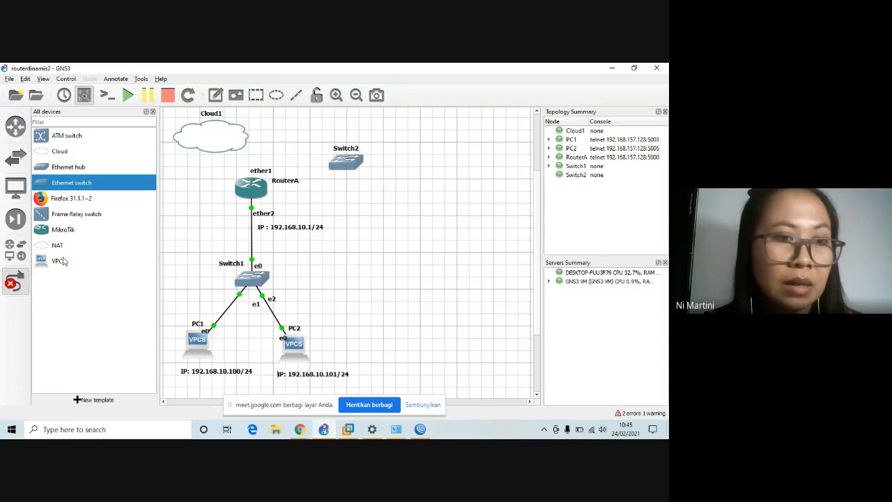
left_click(241, 144)
left_click(266, 158)
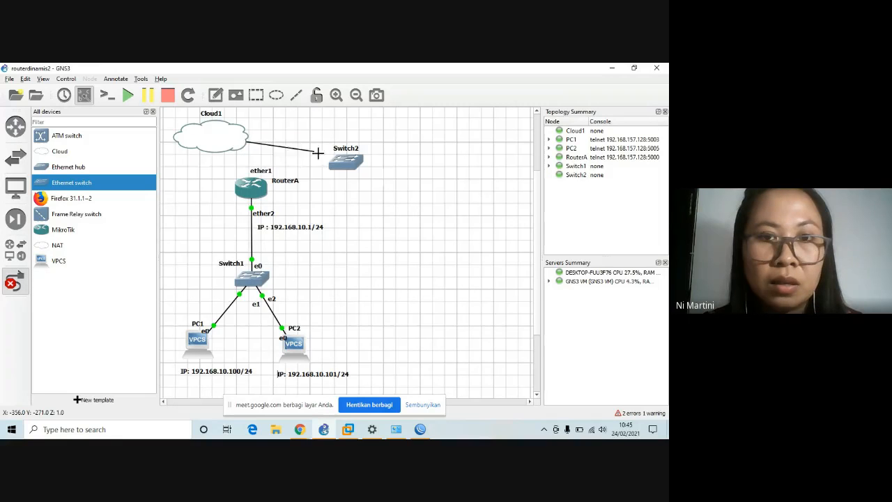
left_click(345, 163)
left_click(375, 170)
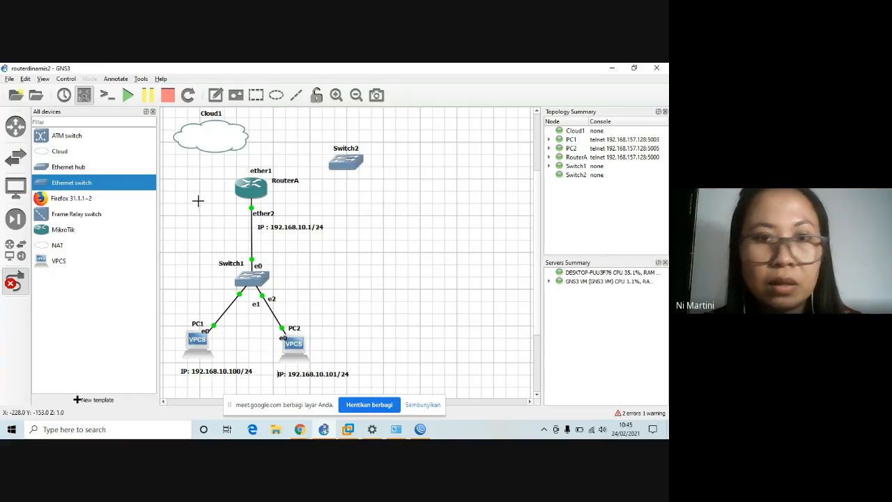
left_click(14, 283)
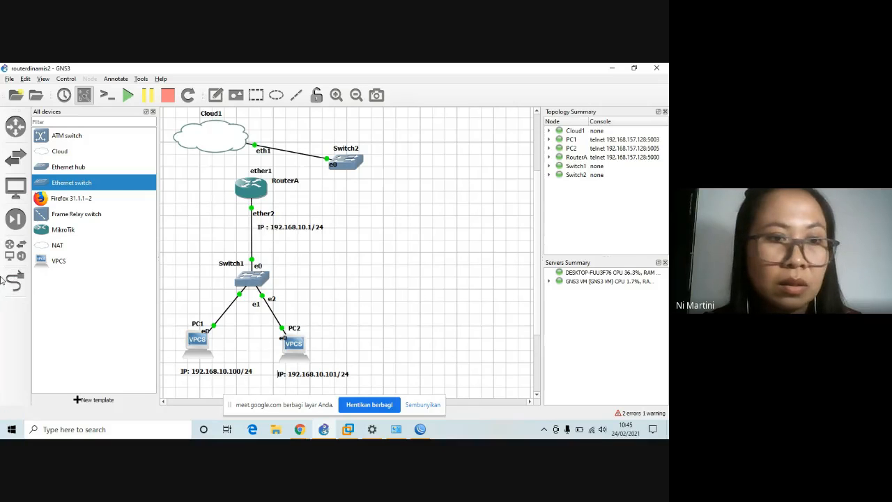
Link RouterA's ether1 to port e1 of Switch2.
left_click(15, 282)
left_click(262, 188)
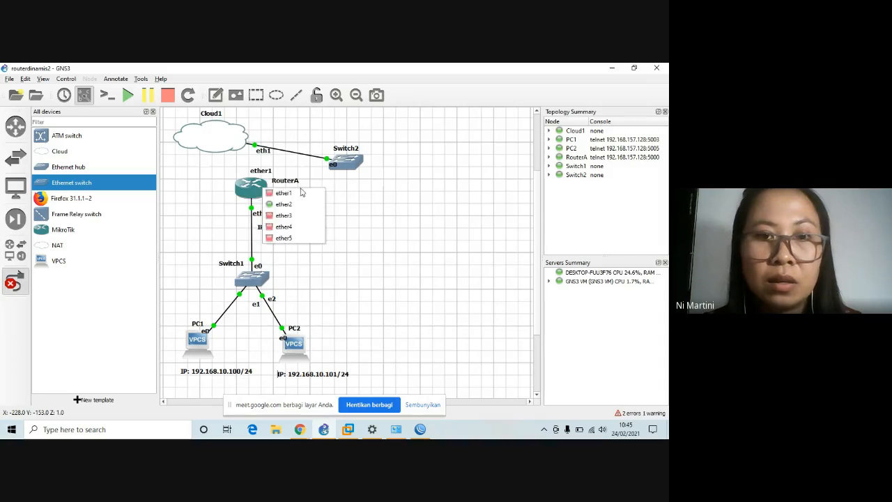
left_click(296, 194)
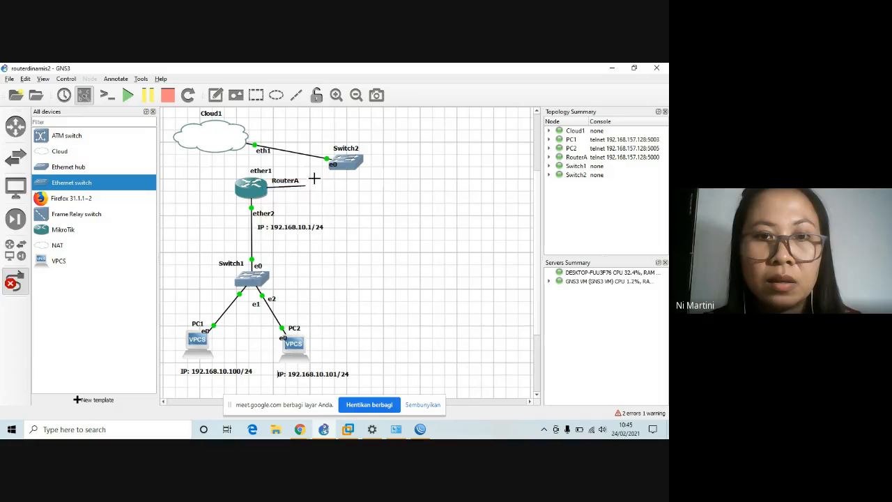
left_click(349, 162)
left_click(376, 183)
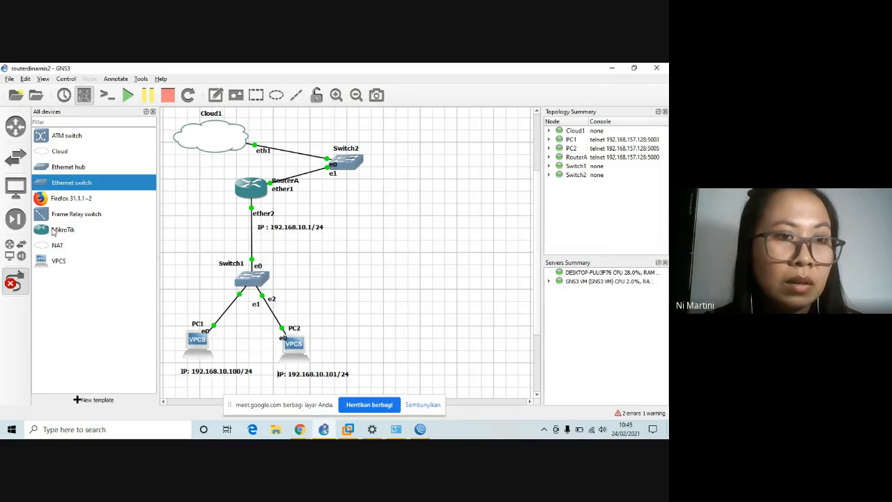
Add a MikroTik router to the right of Switch2, link its ether1 to Switch2's e2, and start all nodes.
left_click_drag(53, 232, 431, 149)
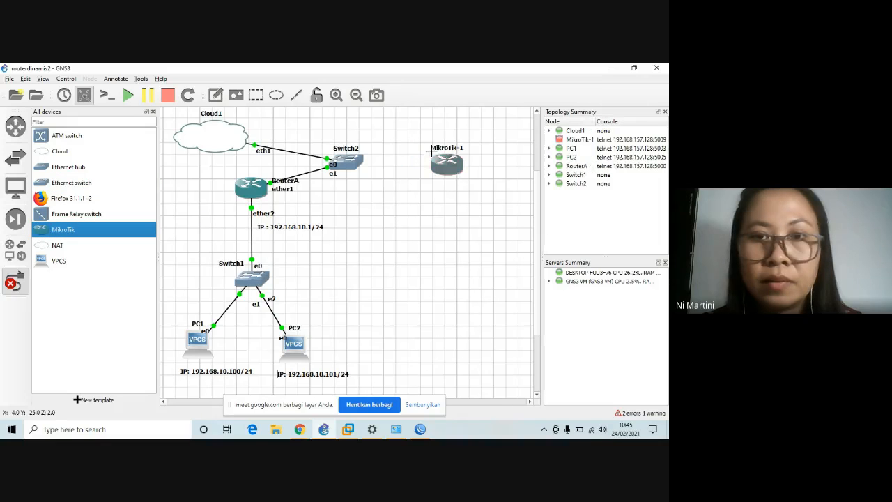
left_click(359, 162)
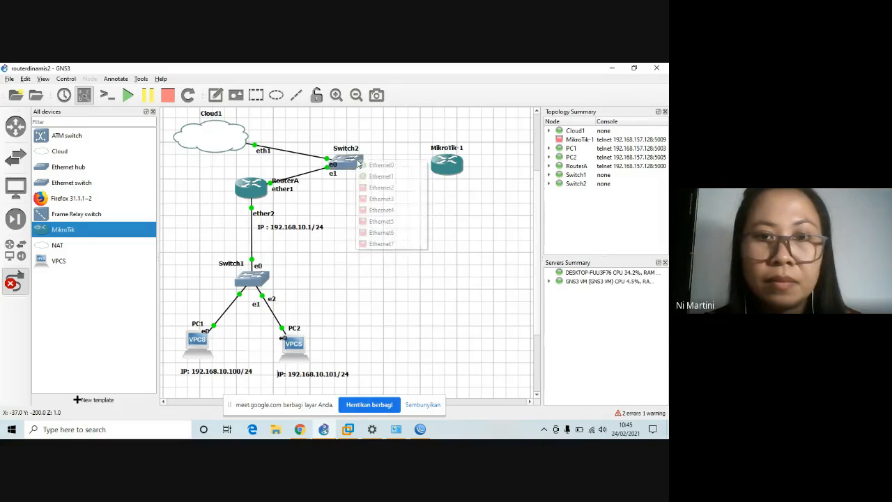
left_click(382, 187)
left_click(443, 162)
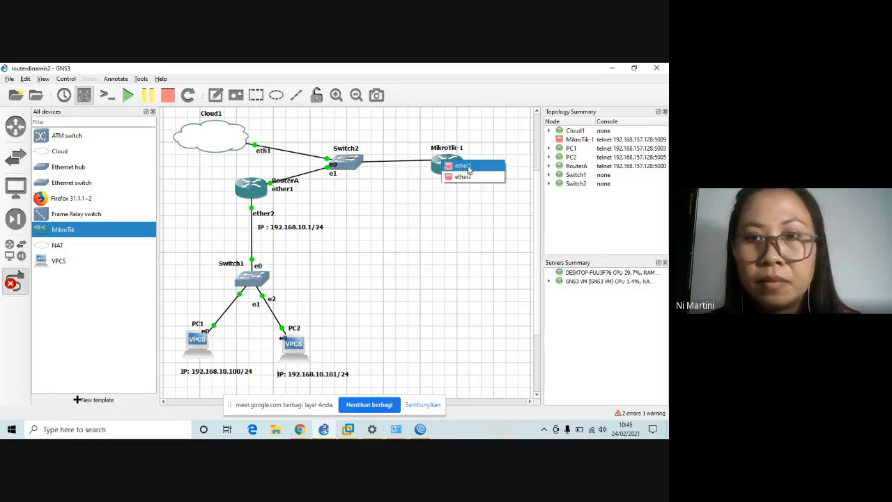
left_click(465, 166)
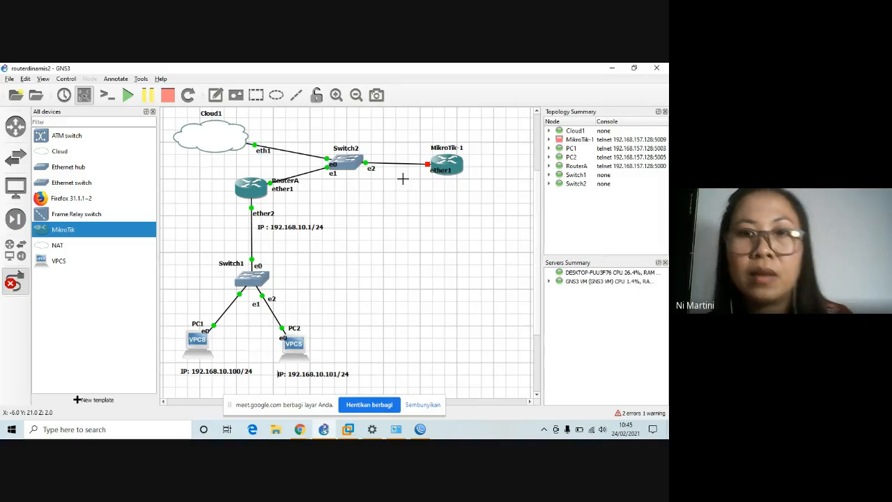
left_click(129, 96)
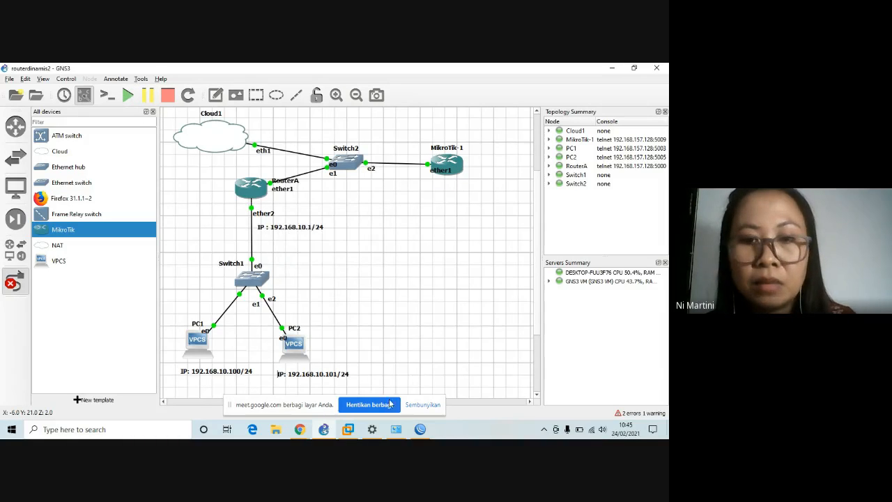
Refresh the neighbor list in WinBox and check it against the GNS3 topology for the newly added MikroTik-1 router.
left_click(396, 429)
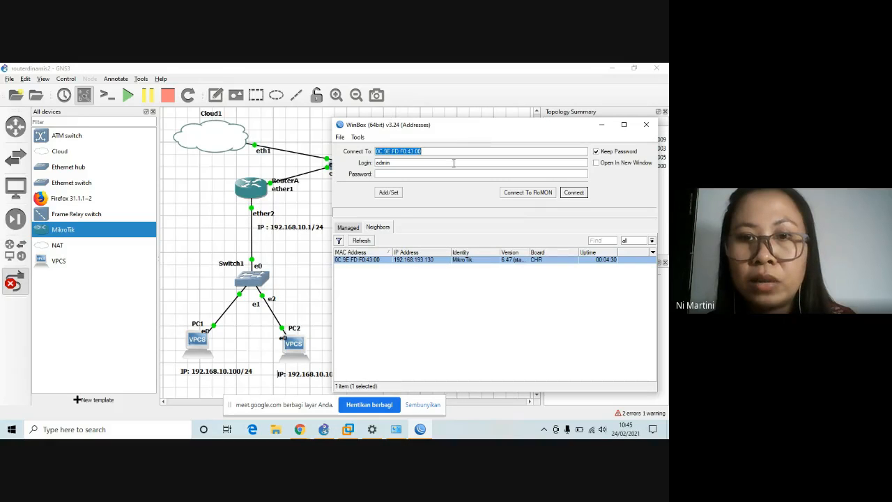
left_click(362, 242)
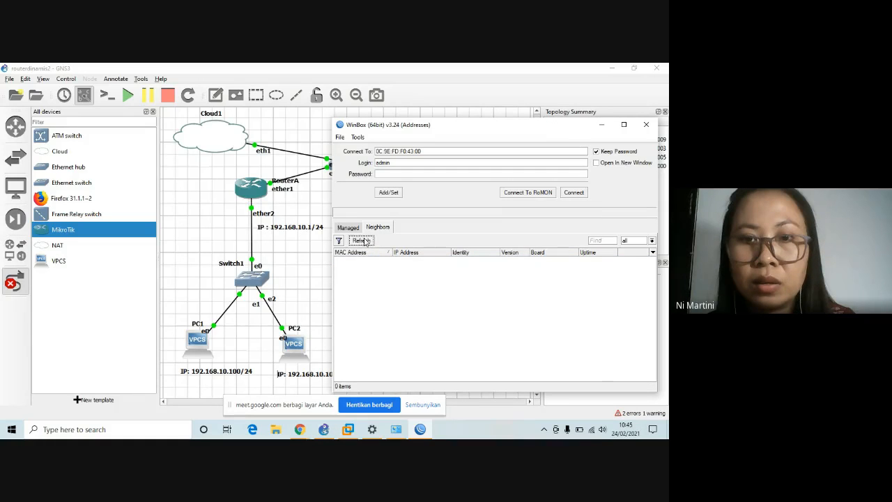
left_click(362, 241)
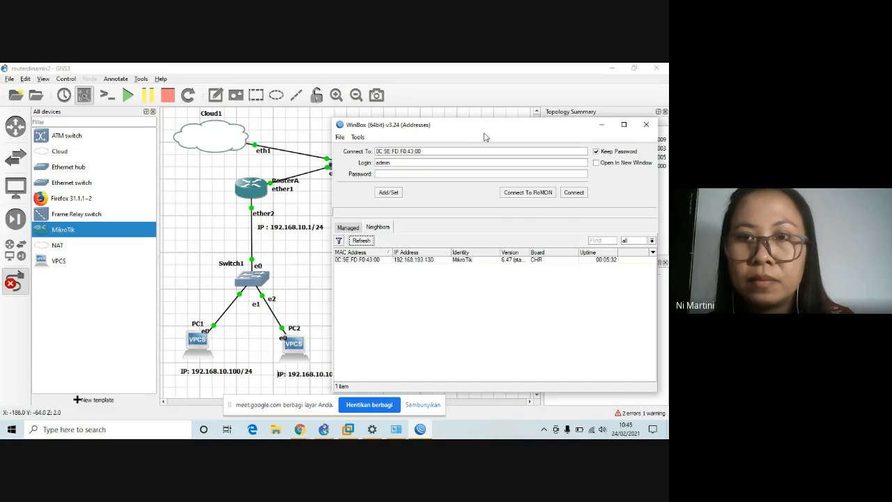
left_click(303, 263)
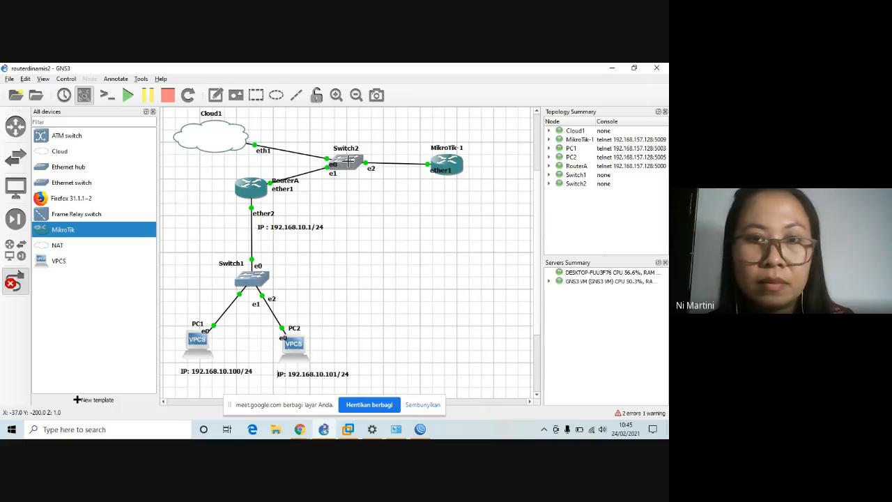
left_click(351, 167)
left_click(488, 244)
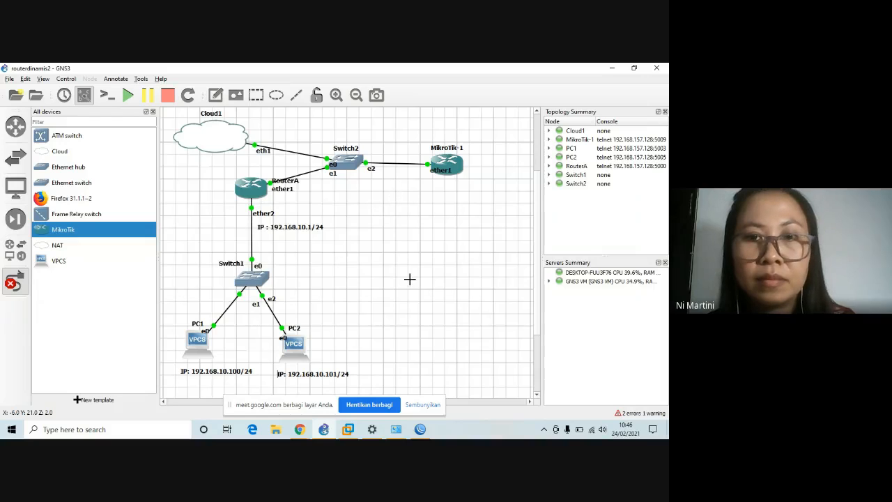
left_click(421, 429)
left_click(367, 244)
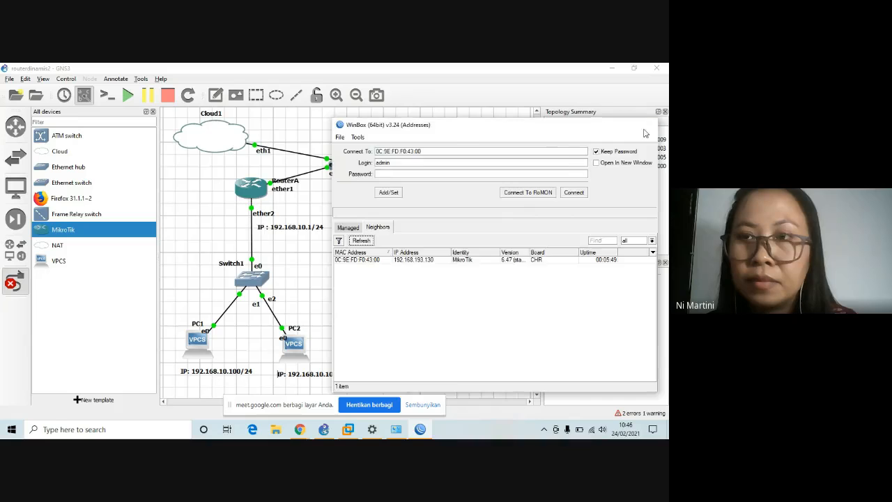
Restart WinBox, place its window below MikroTik-1 to compare the discovered neighbors with the topology, and close it.
left_click(648, 125)
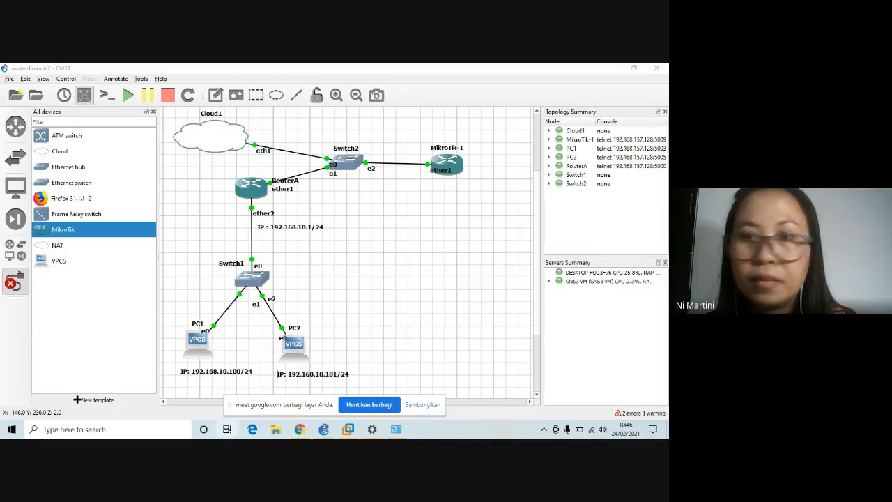
left_click(179, 428)
type("w")
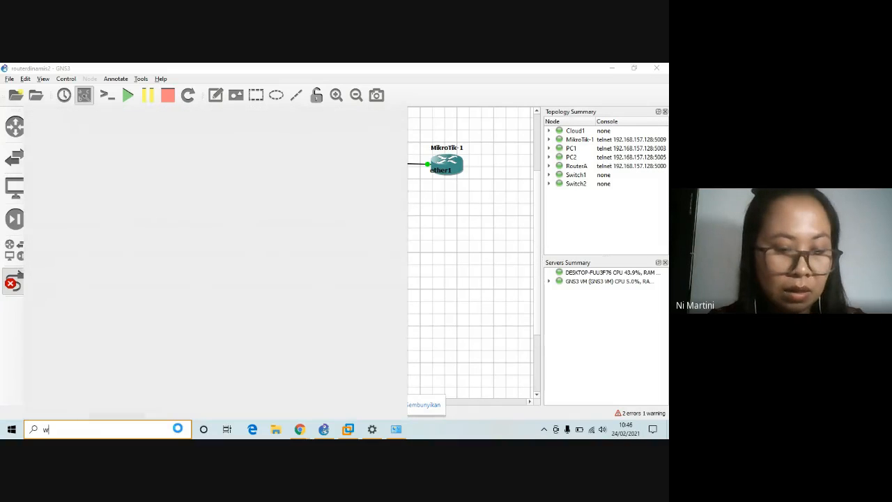
type("inbo")
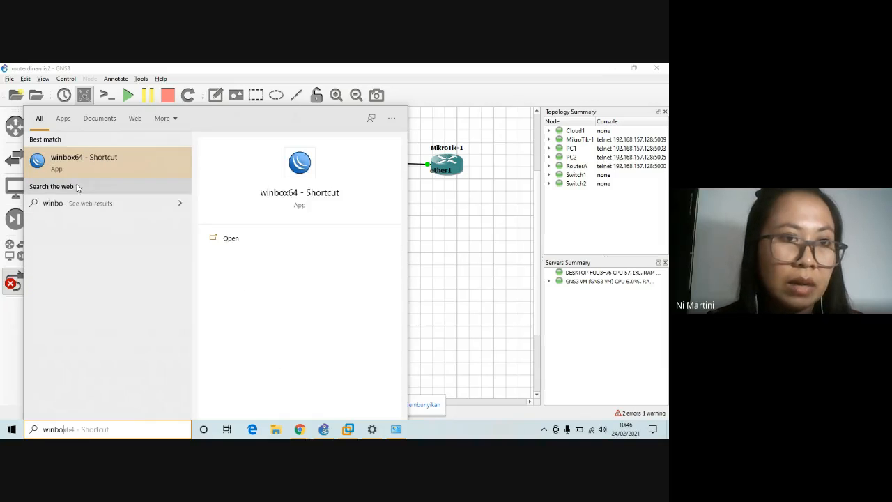
left_click(88, 172)
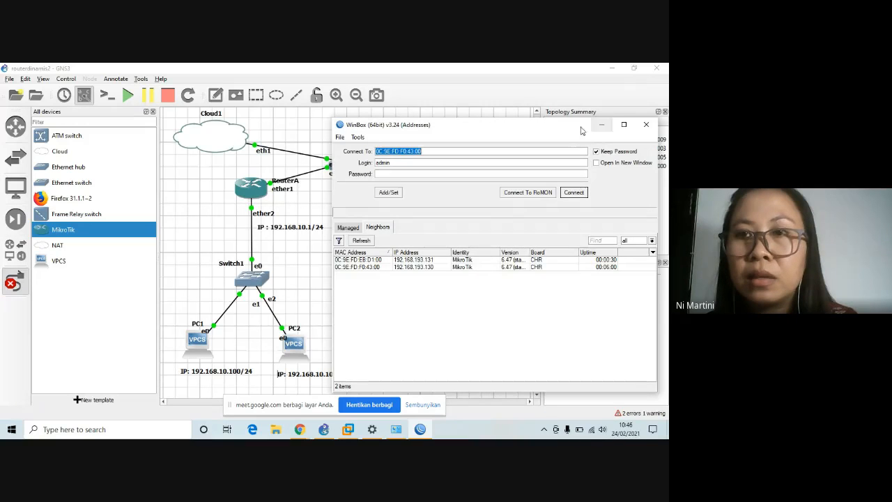
left_click_drag(566, 130, 564, 207)
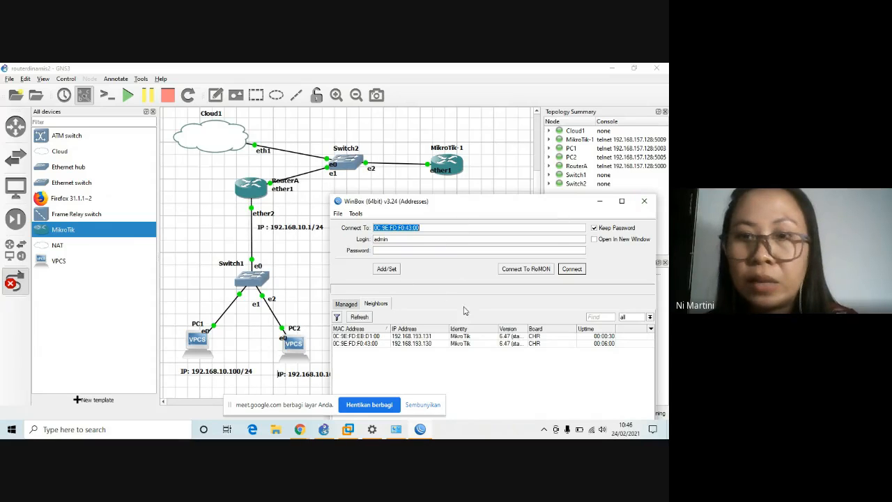
left_click(644, 201)
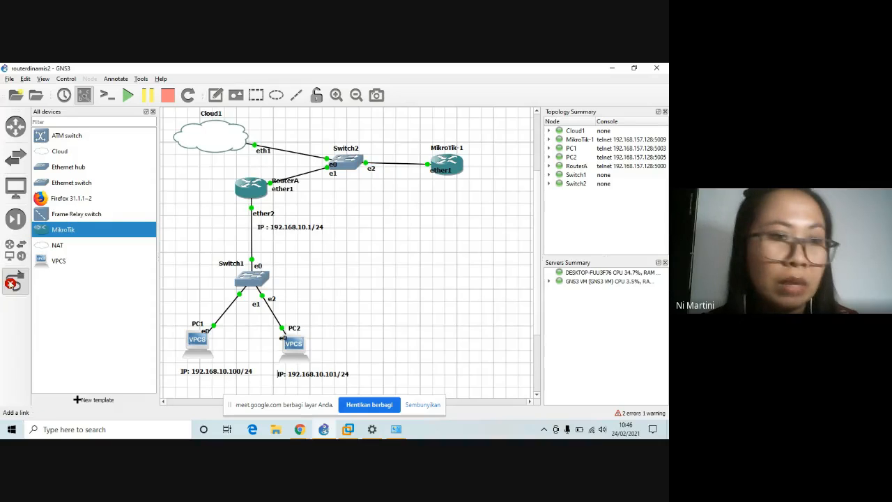
Permanently delete the MikroTik-1 router and Switch2 from the topology.
right_click(446, 165)
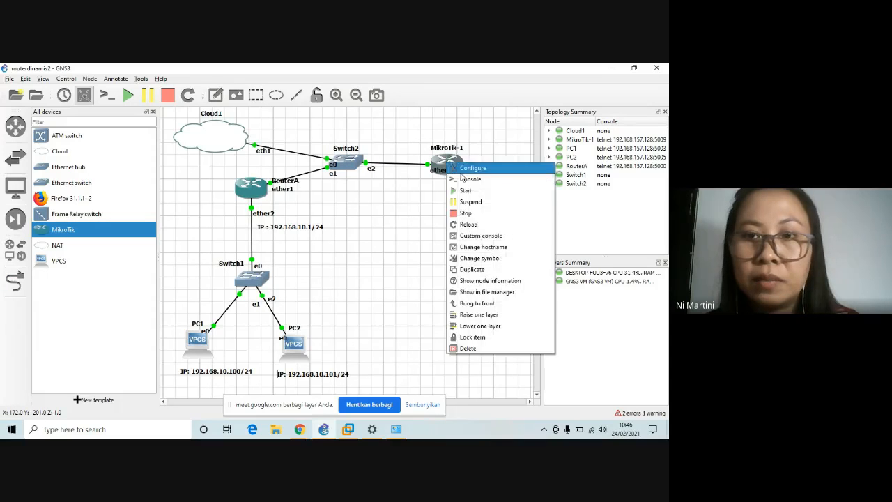
left_click(480, 345)
left_click(347, 256)
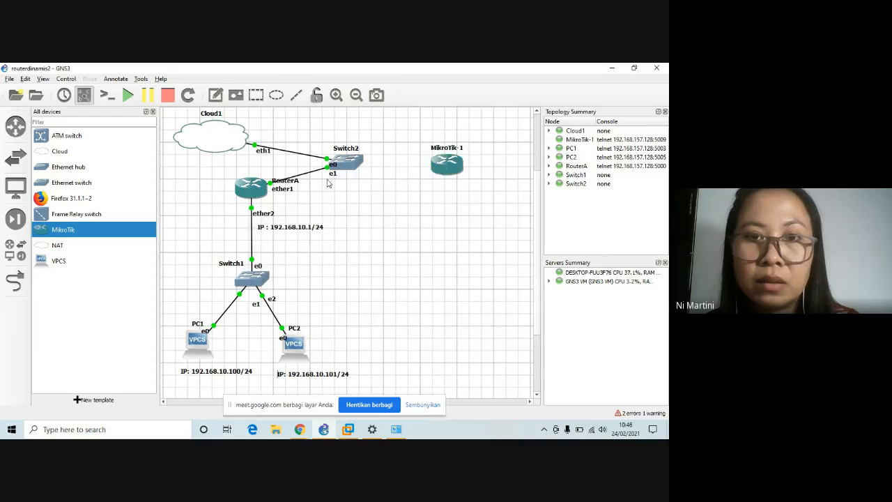
right_click(348, 160)
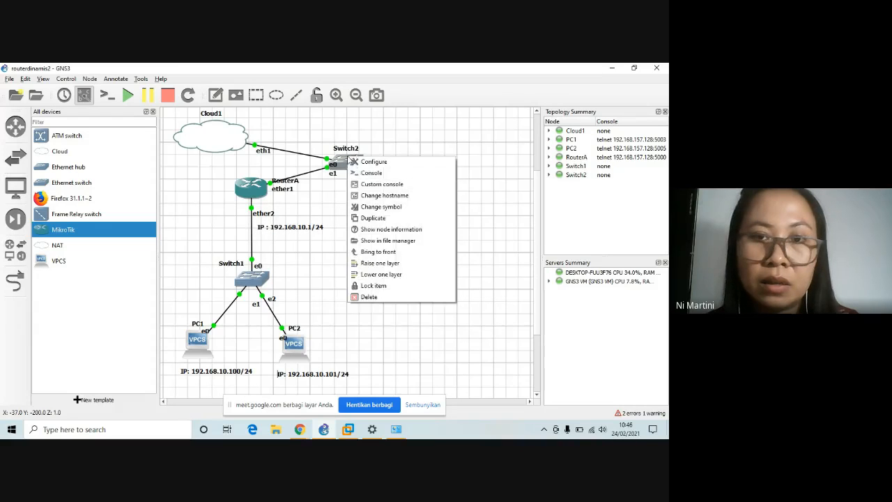
left_click(371, 298)
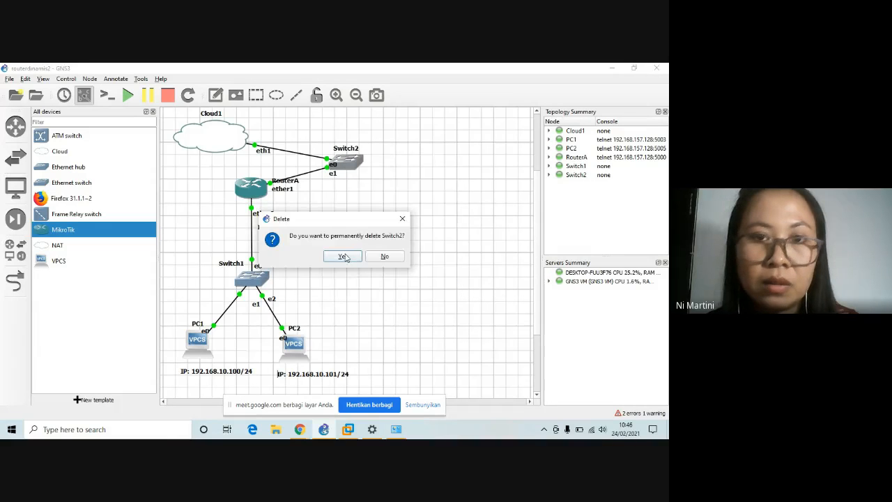
left_click(343, 257)
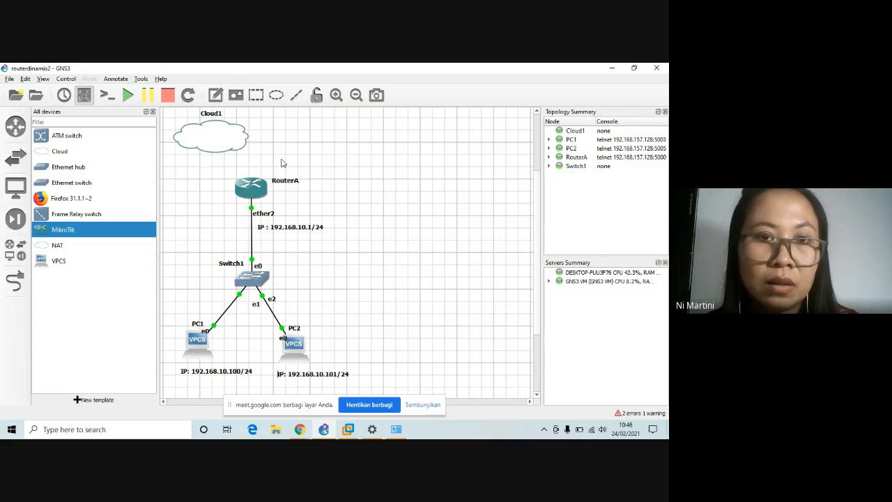
Link Cloud1's eth1 directly to RouterA's ether1.
left_click(16, 281)
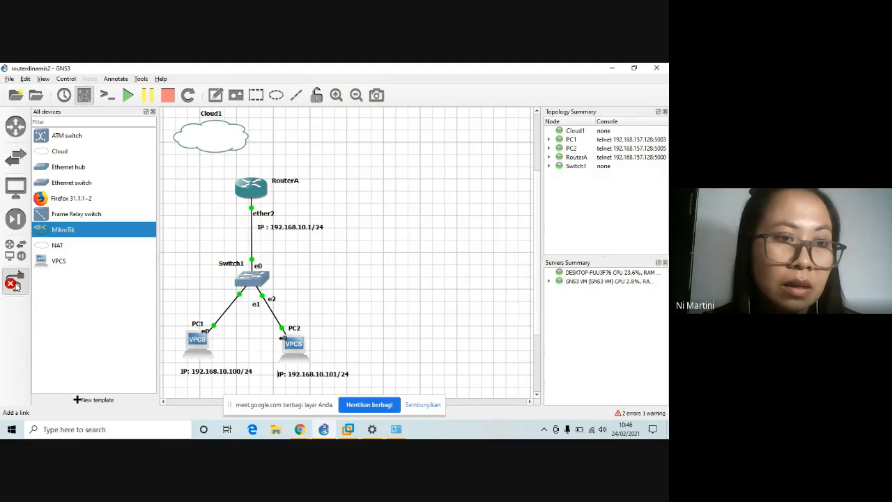
left_click(211, 141)
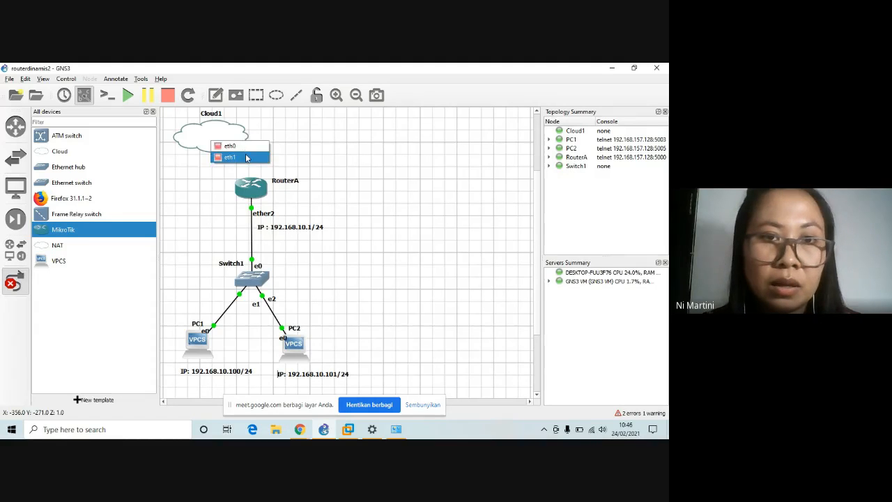
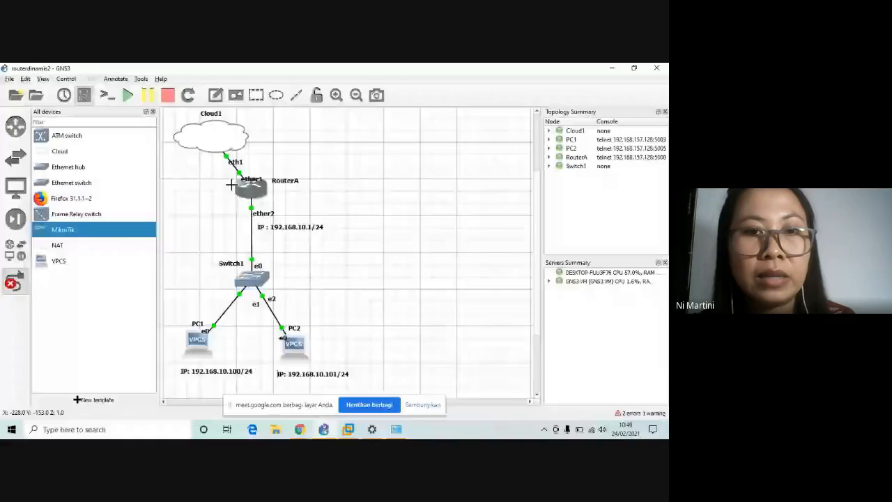
Launch WinBox and connect as admin to the discovered MikroTik router with MAC address 0C:9E:FD:F0:43:00.
left_click(125, 431)
type("winbox")
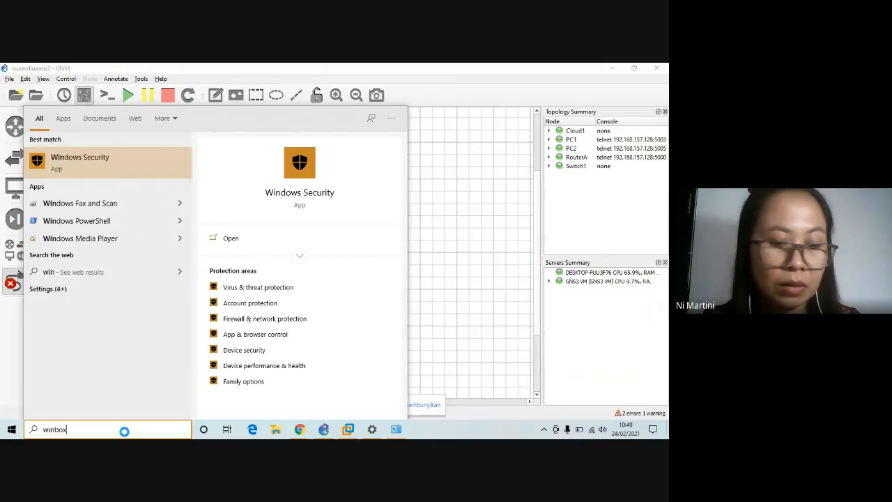
left_click(151, 166)
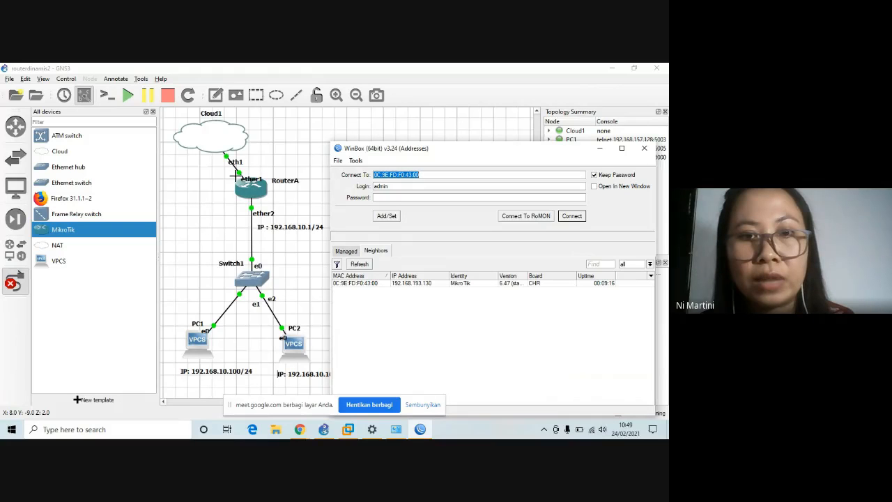
left_click(369, 284)
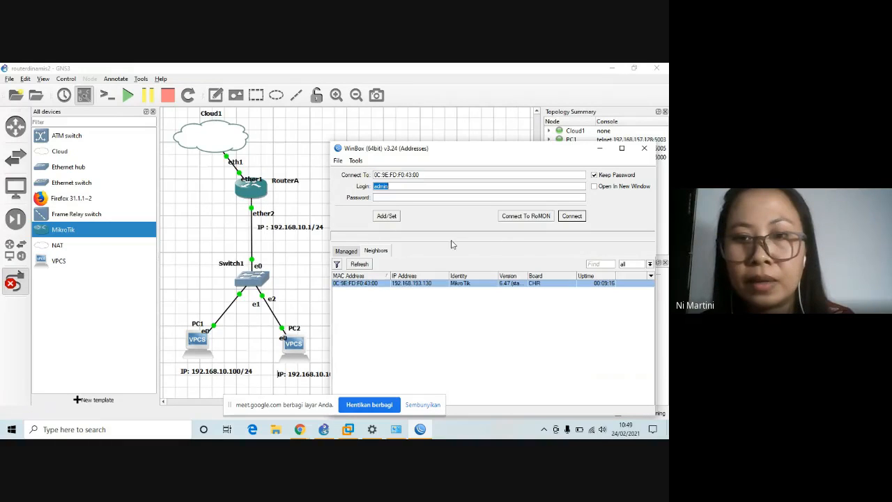
left_click(569, 219)
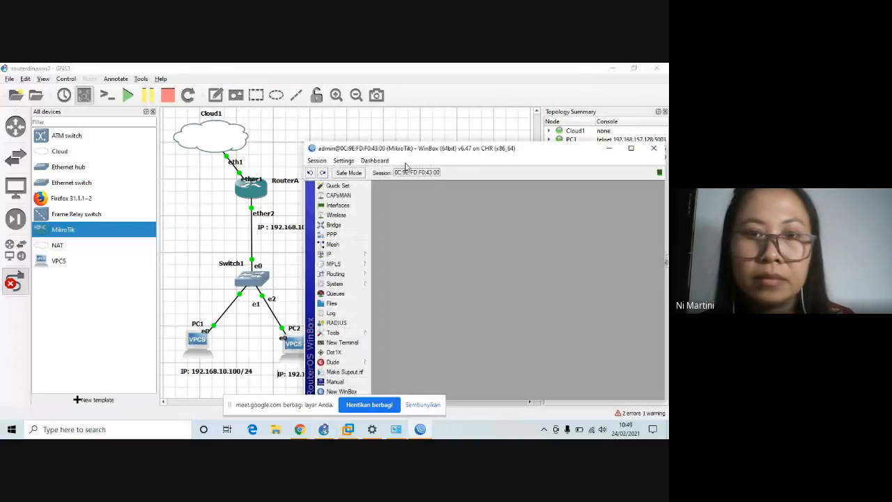
Change the router's system identity to RouterA.
left_click_drag(466, 149, 445, 99)
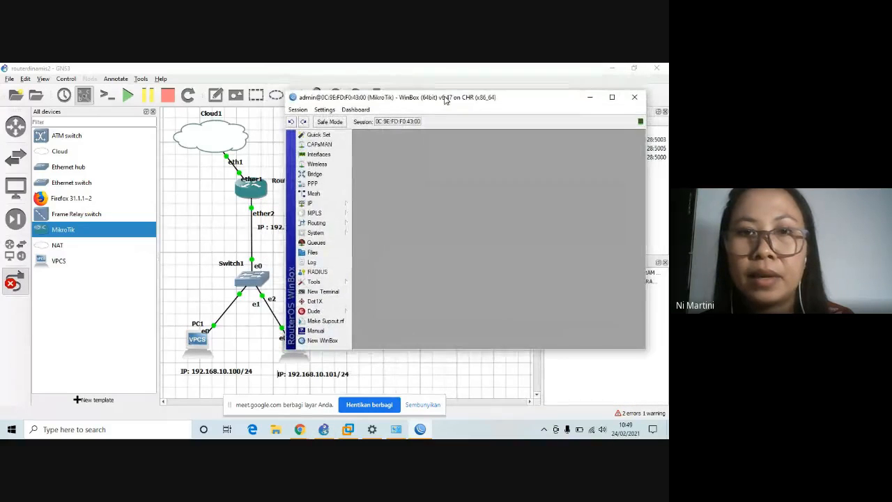
left_click(346, 207)
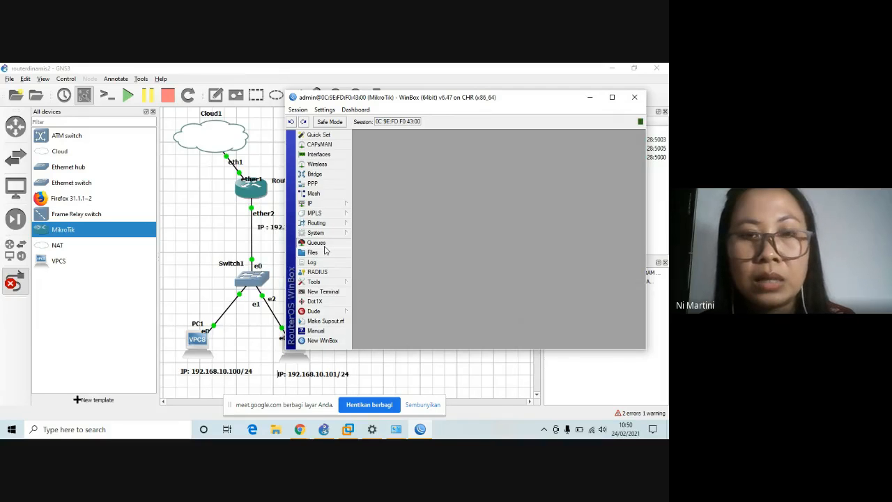
left_click(333, 235)
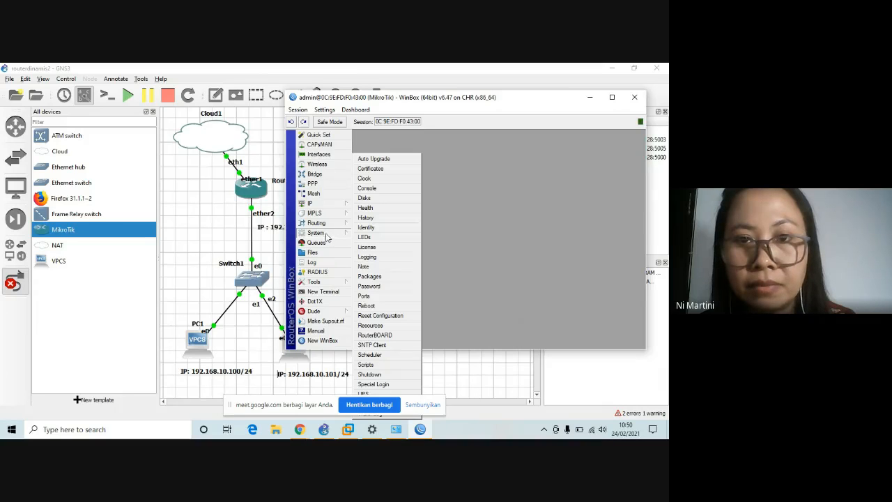
left_click(369, 228)
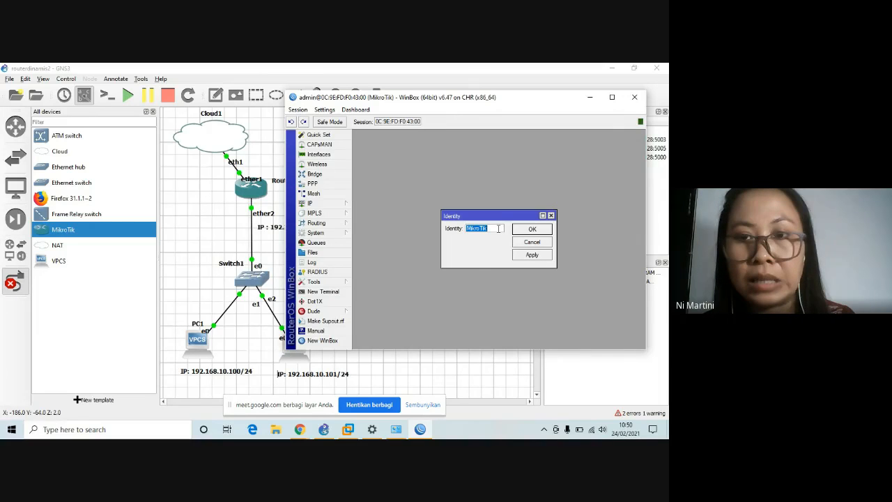
left_click_drag(499, 228, 466, 230)
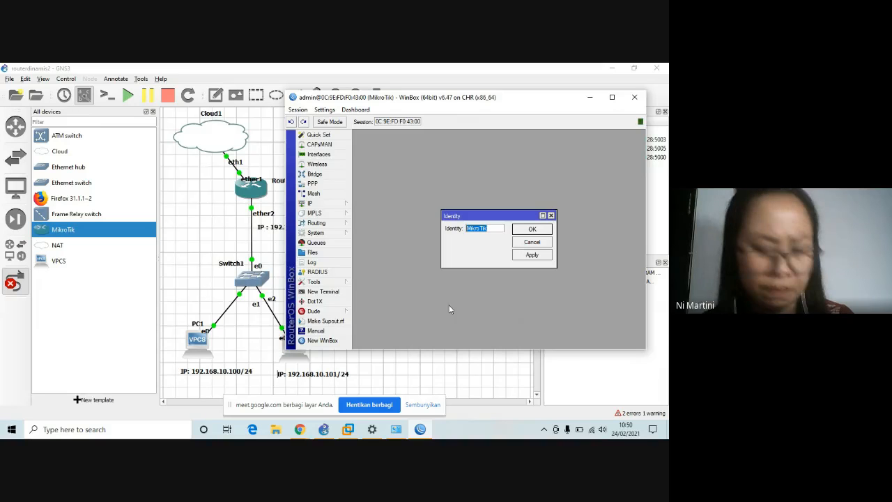
type("Rou")
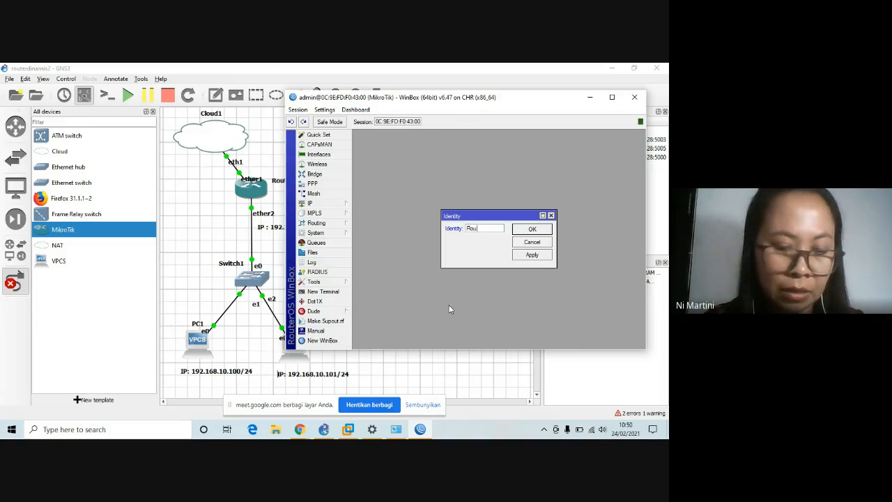
type("terA")
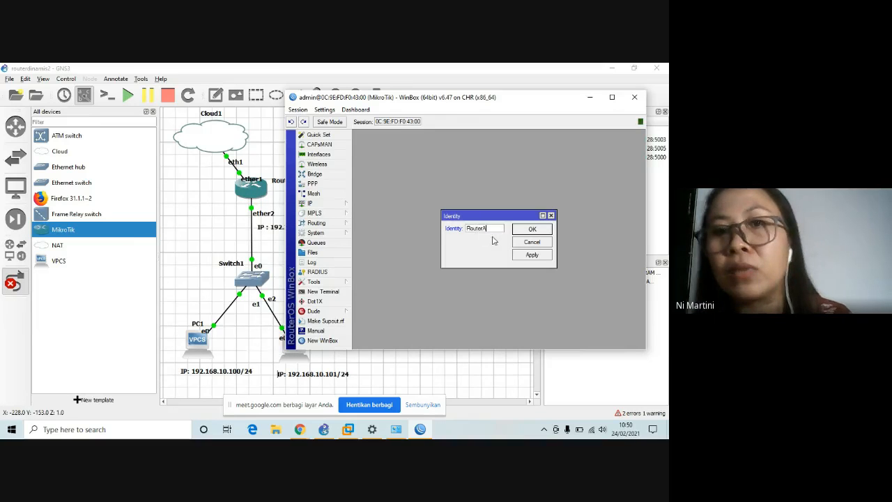
left_click(533, 255)
left_click(534, 229)
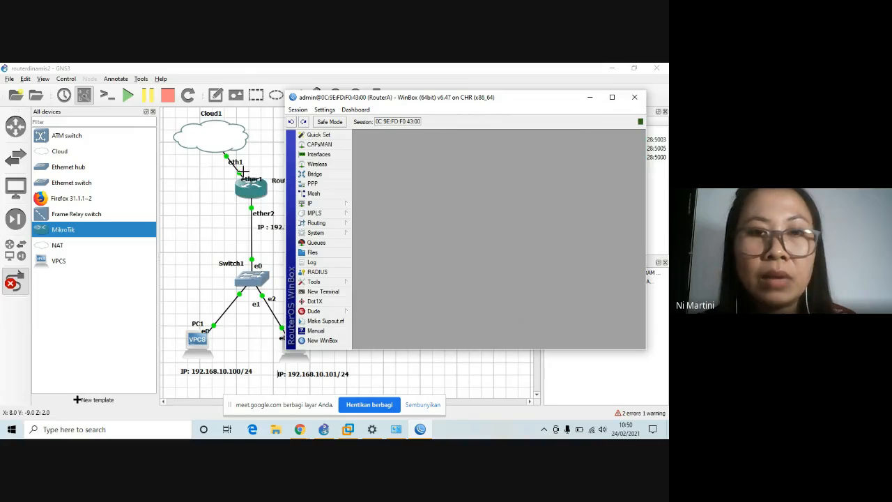
Rename RouterA's interface ether1 as ether1-internet, keeping the WinBox window clear of the topology.
left_click_drag(393, 108, 434, 108)
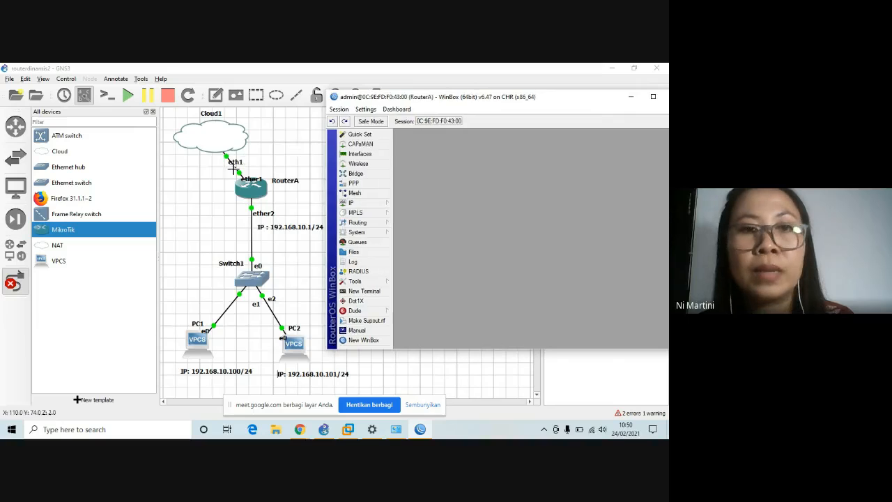
mouse_move(386, 207)
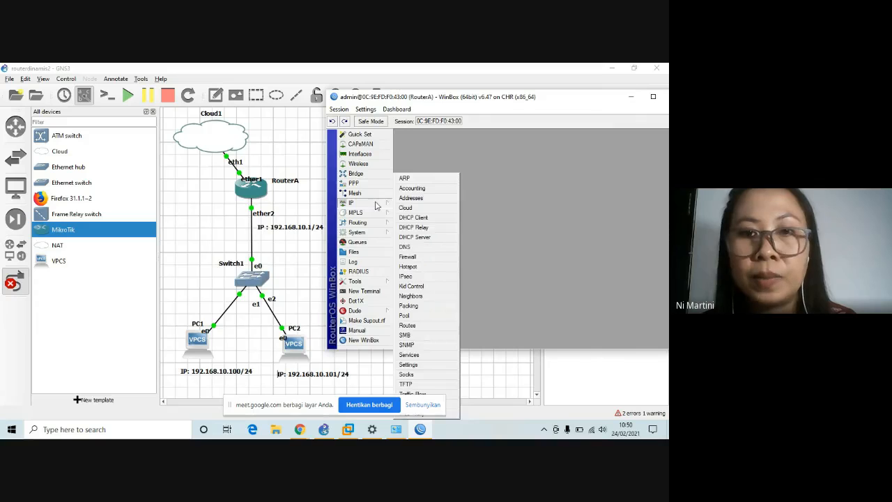
left_click(380, 156)
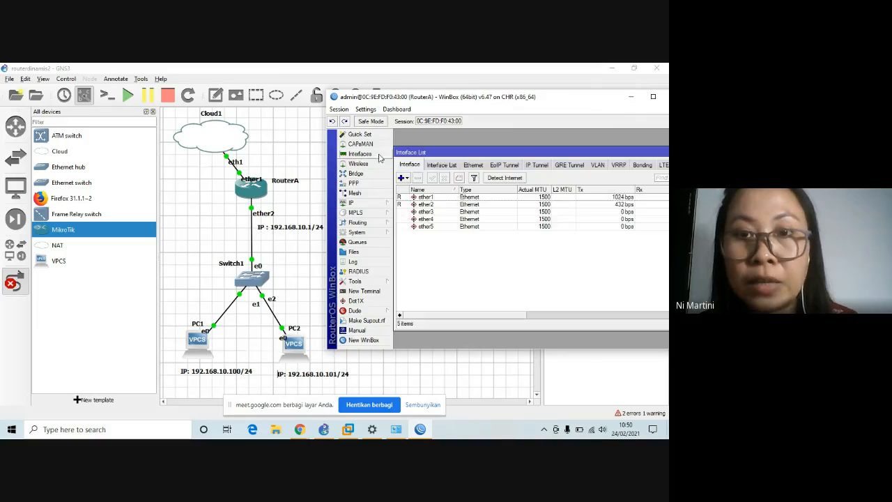
double_click(461, 197)
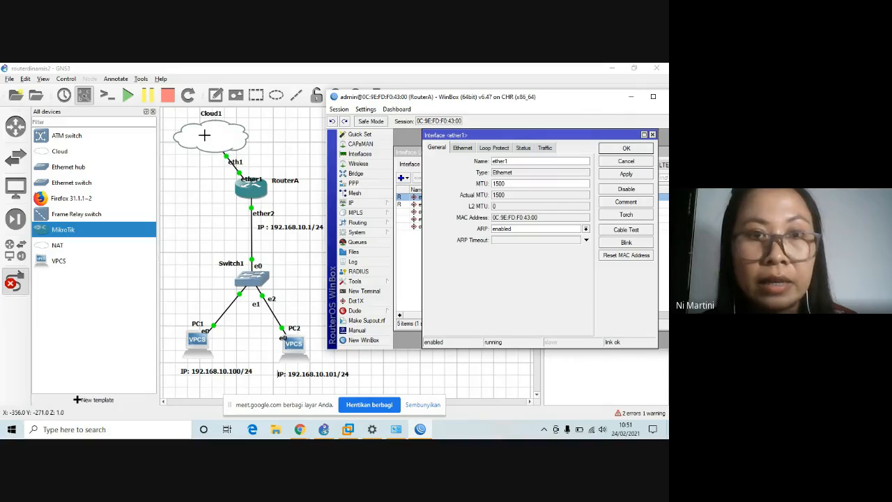
left_click(526, 161)
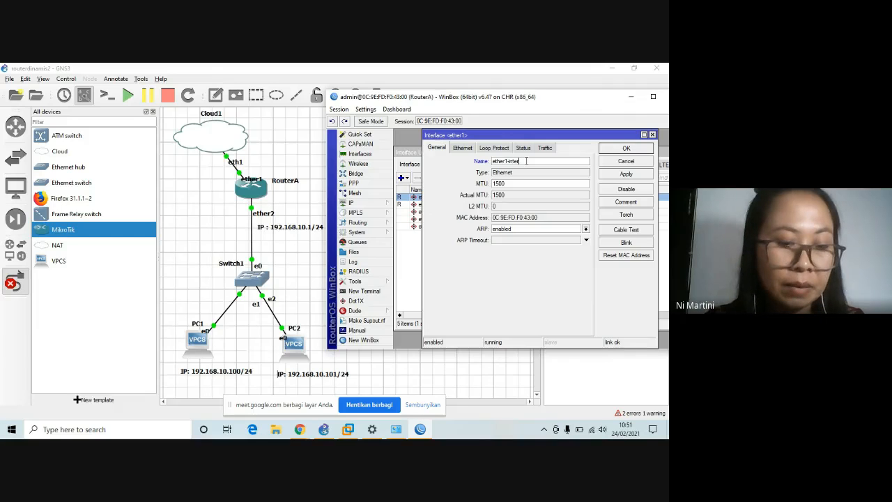
left_click(509, 161)
left_click(649, 150)
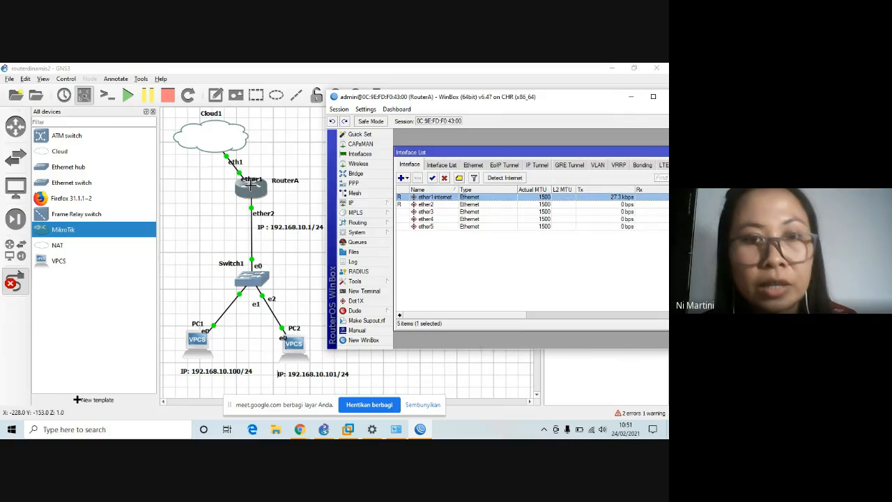
Rename RouterA's interface ether2 as ether2-LAN.
double_click(444, 205)
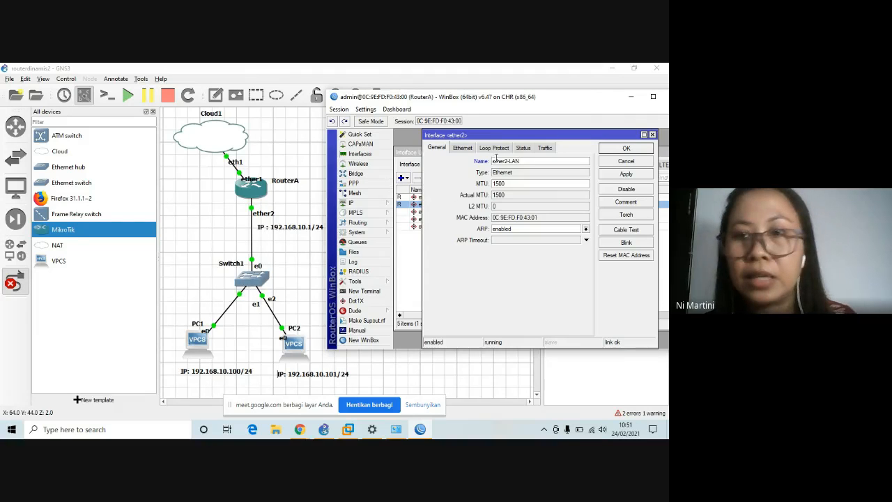
left_click(626, 174)
left_click(625, 149)
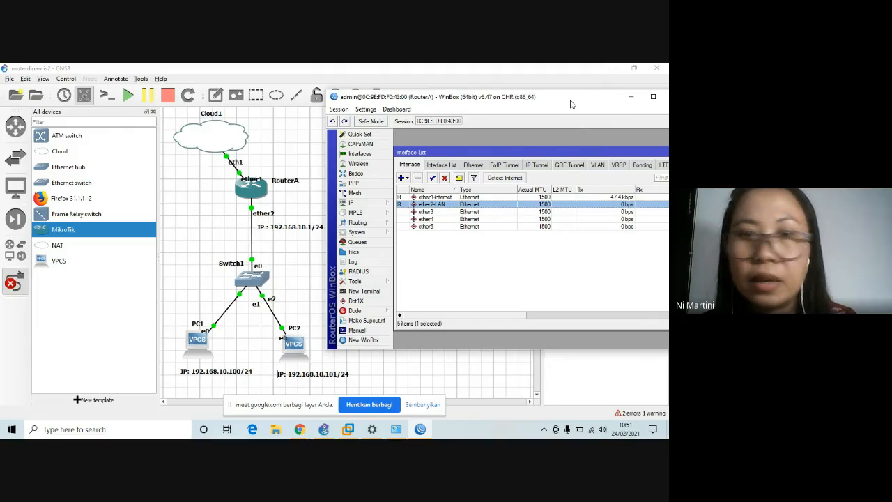
Open RouterA's IP address list beside the topology and examine the dynamic entry on ether1-internet.
left_click_drag(570, 104, 477, 107)
left_click(257, 206)
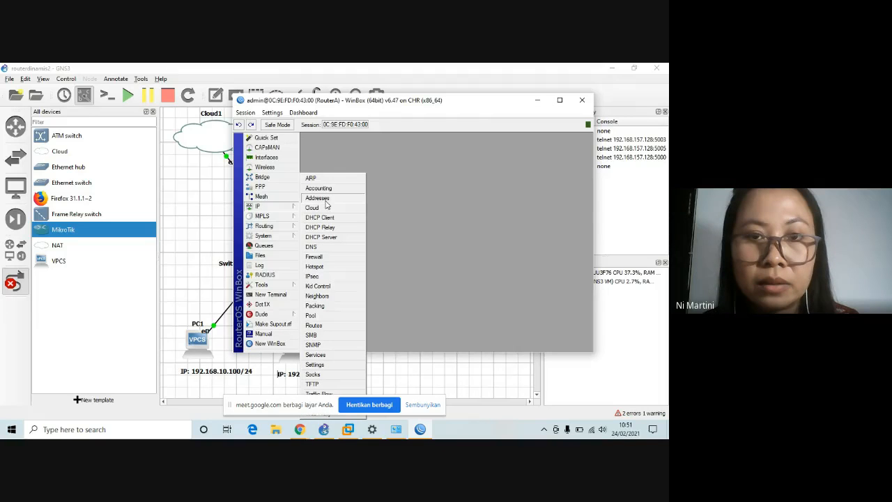
left_click(318, 198)
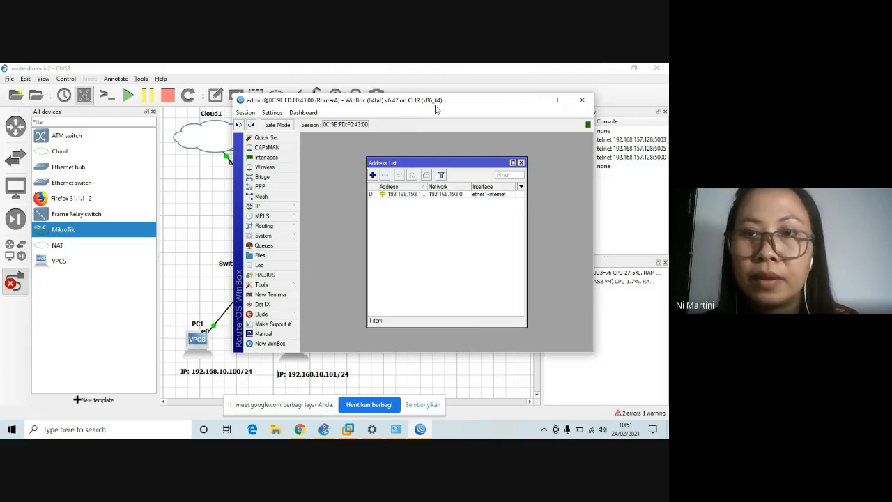
left_click_drag(436, 110, 517, 111)
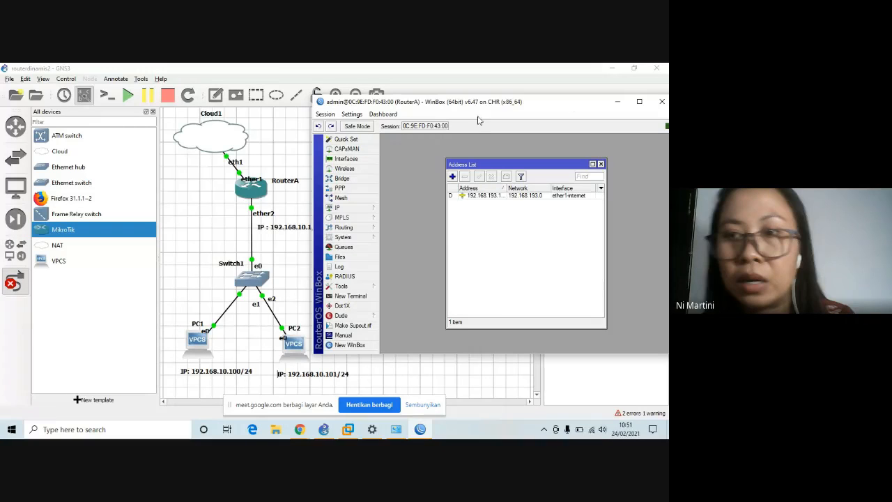
left_click(486, 195)
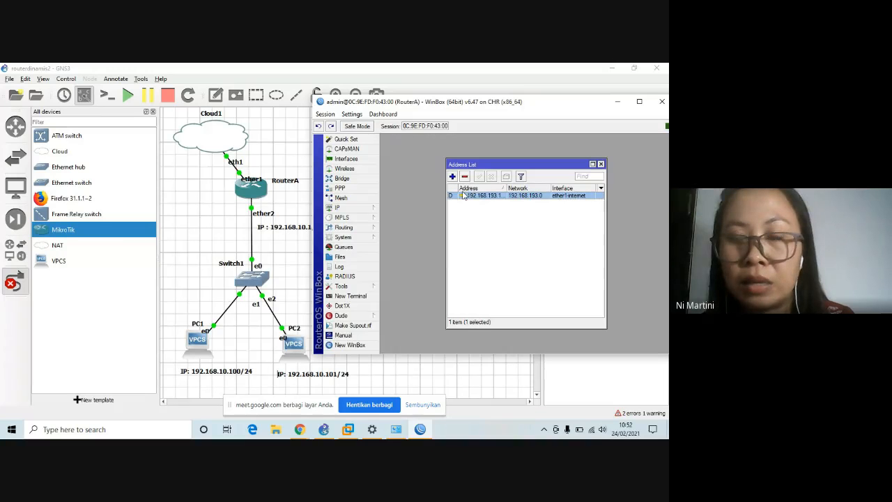
Add the IP address 192.168.10.1/24 to RouterA's ether2-LAN interface.
left_click(453, 176)
left_click_drag(500, 190, 492, 215)
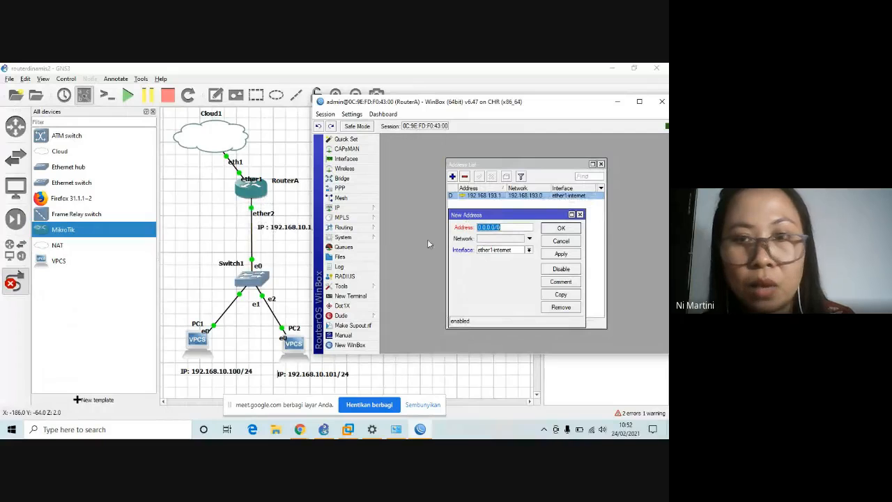
left_click(528, 250)
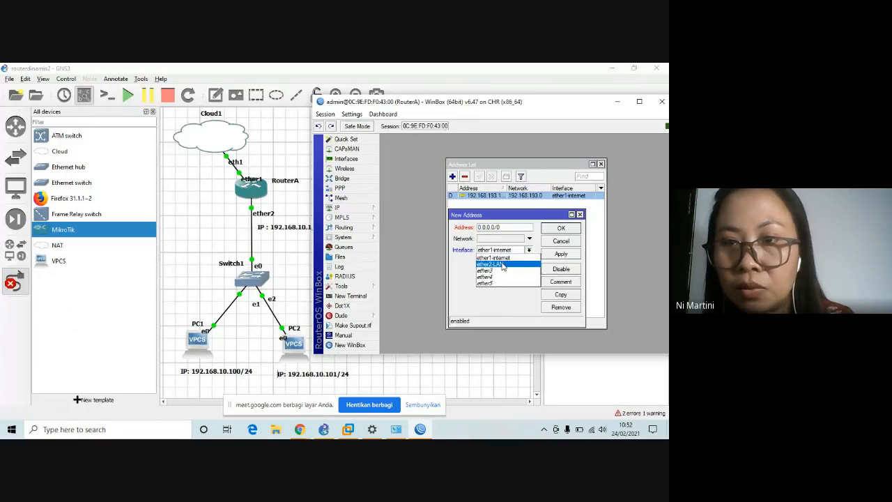
left_click(502, 265)
double_click(500, 228)
type("192")
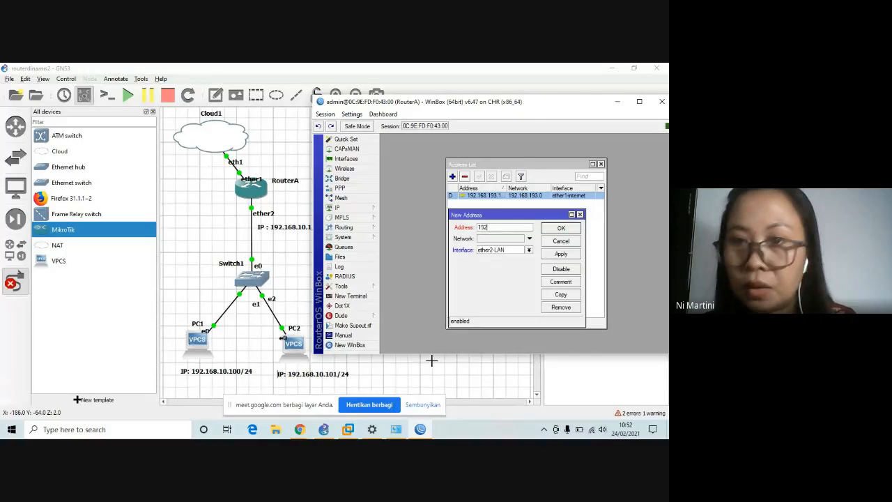
type(".168.1")
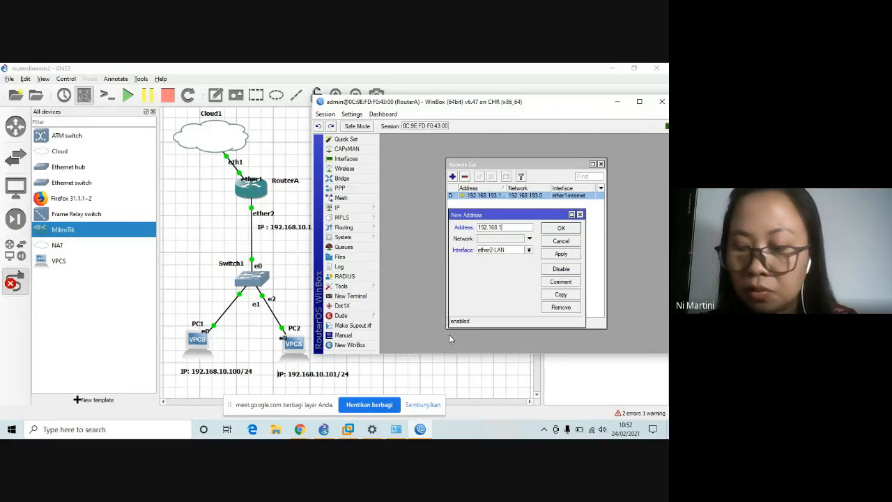
type("0.1/24")
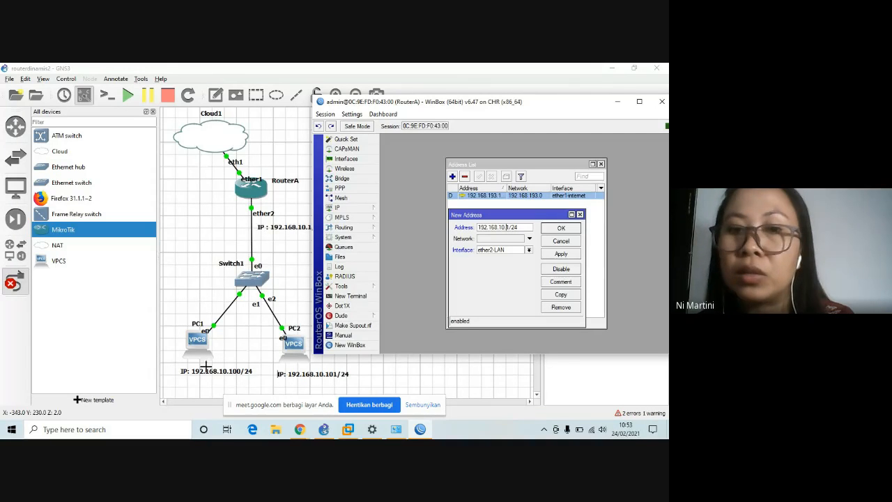
left_click(565, 255)
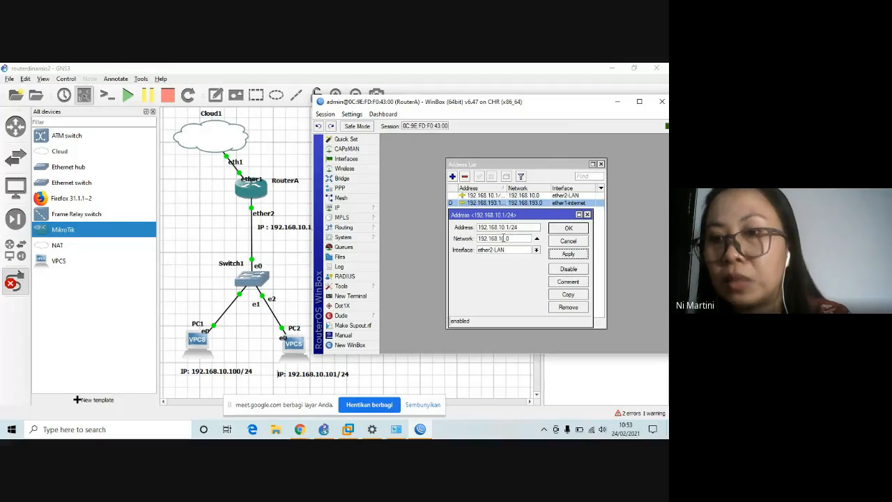
left_click(569, 230)
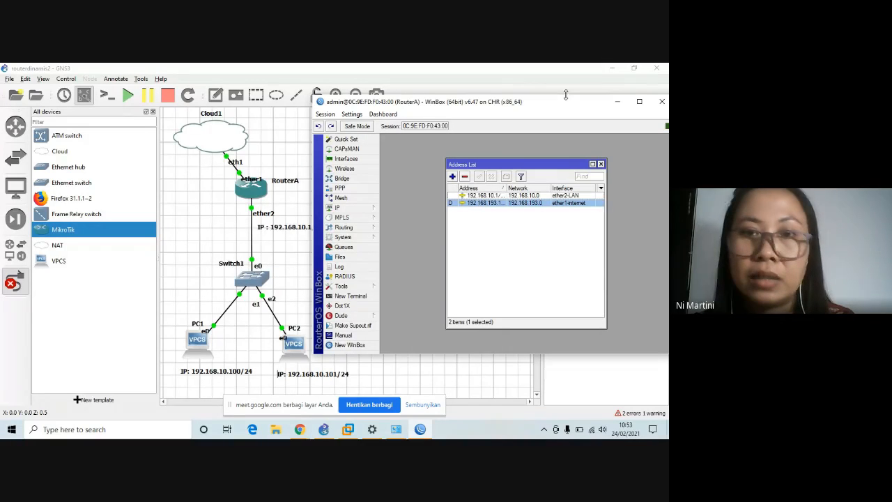
Switch to GNS3, leave link-drawing mode, open PC1's console and place its window beside the topology.
left_click(239, 326)
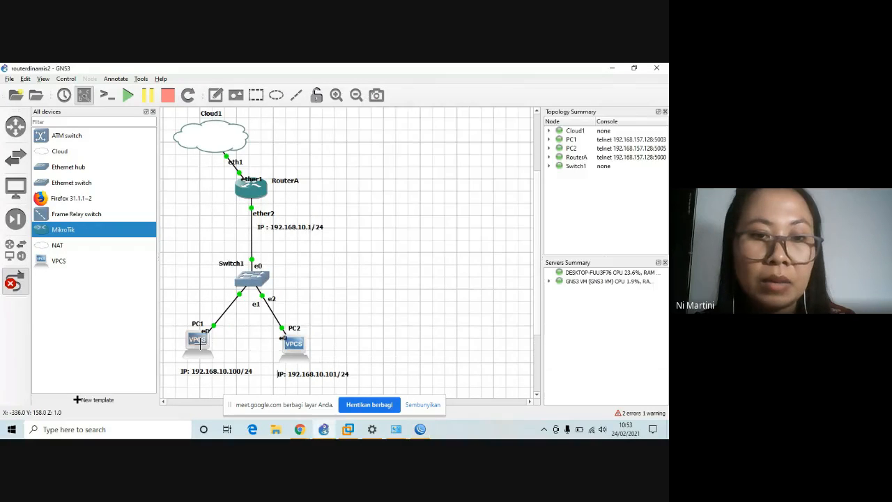
left_click(11, 288)
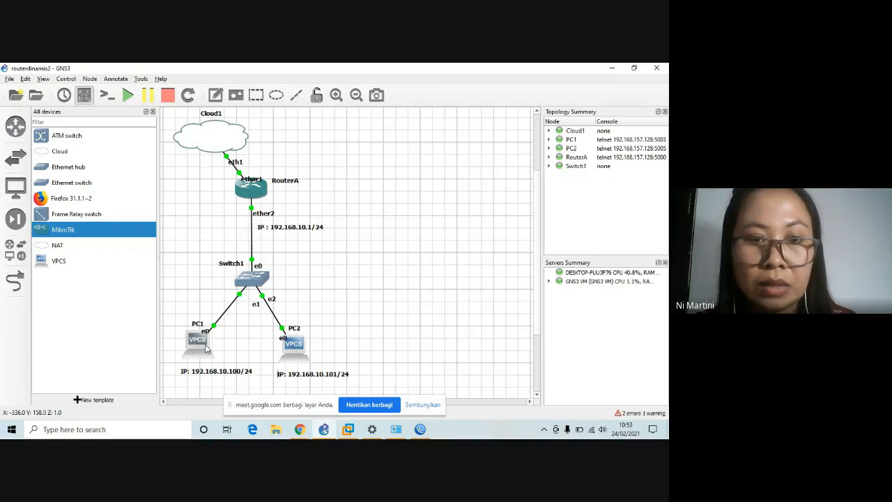
double_click(204, 342)
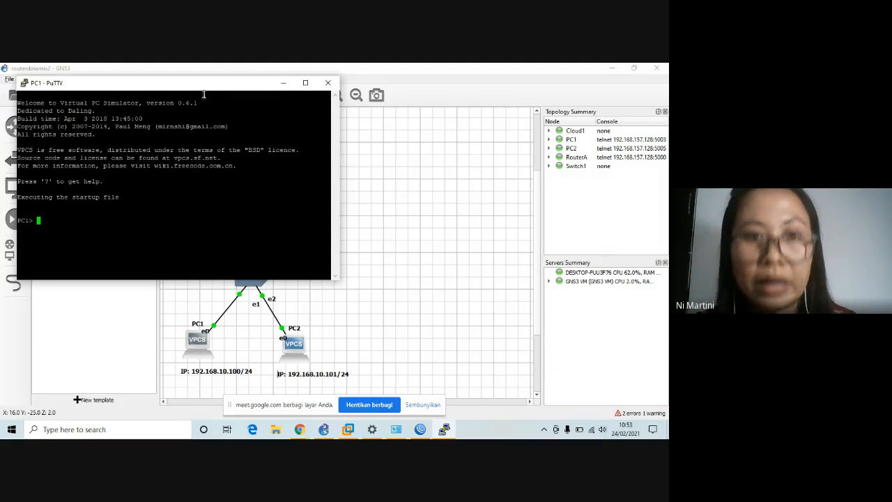
left_click_drag(207, 86, 526, 108)
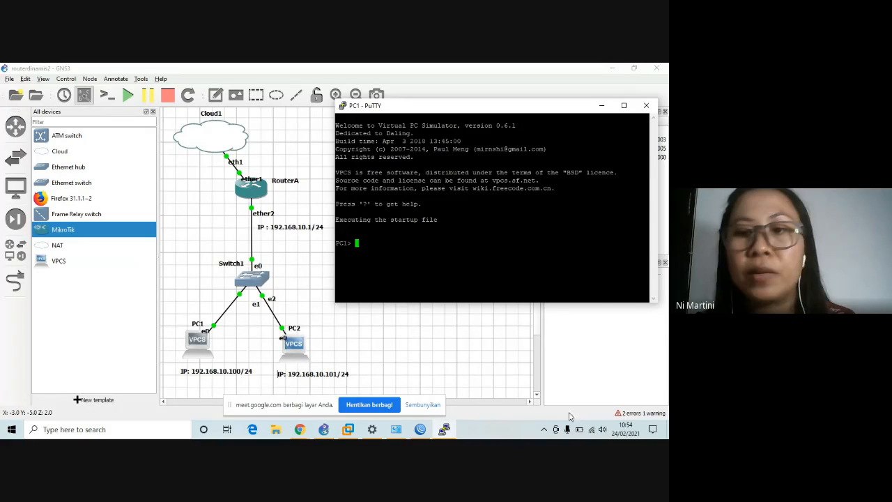
Examine the IPv4 properties of the Windows Ethernet adapter through the network settings, and close all the settings windows without changes.
left_click(591, 430)
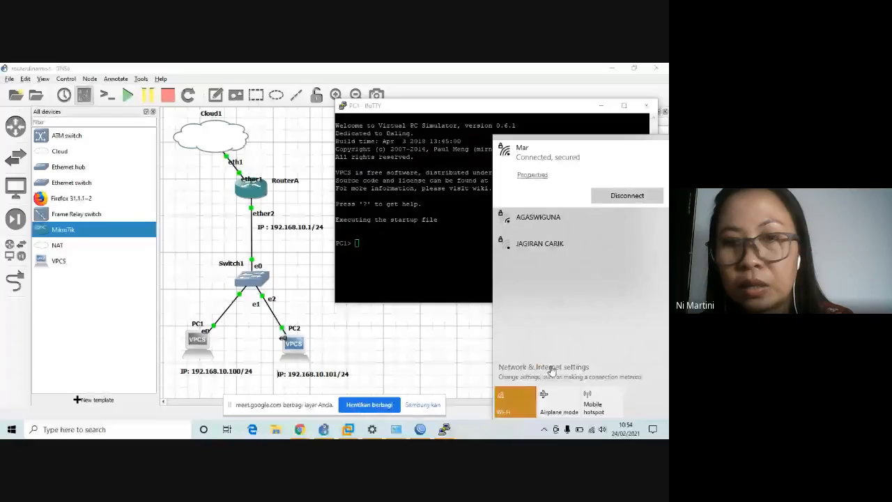
left_click(552, 367)
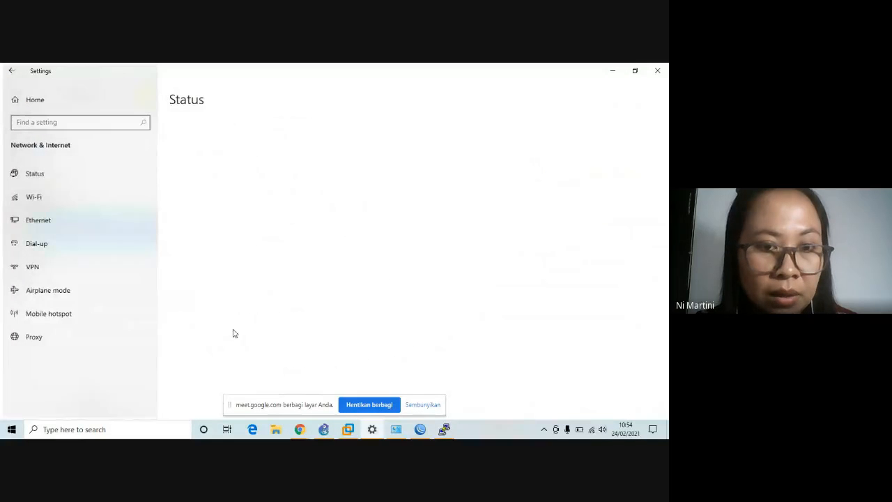
left_click(216, 368)
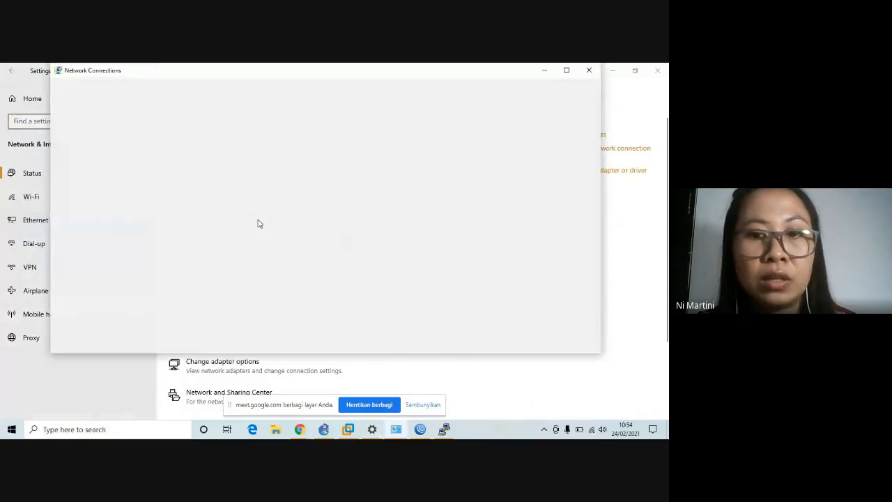
left_click(207, 137)
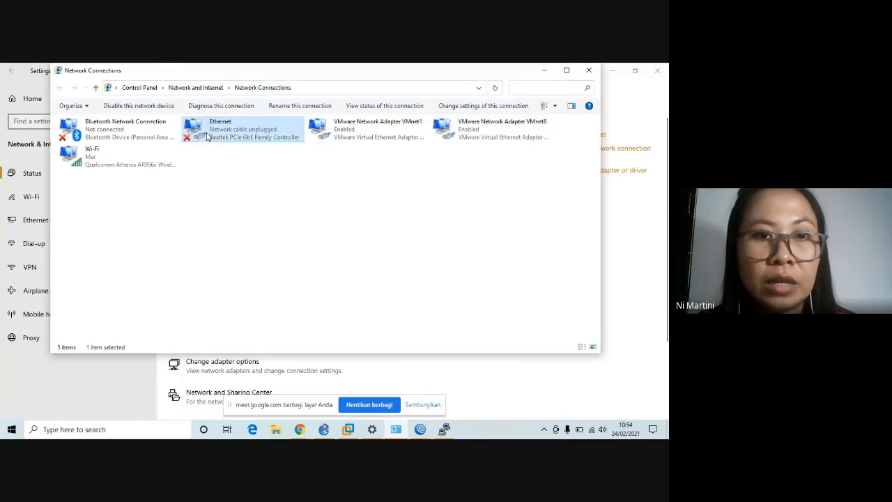
right_click(225, 137)
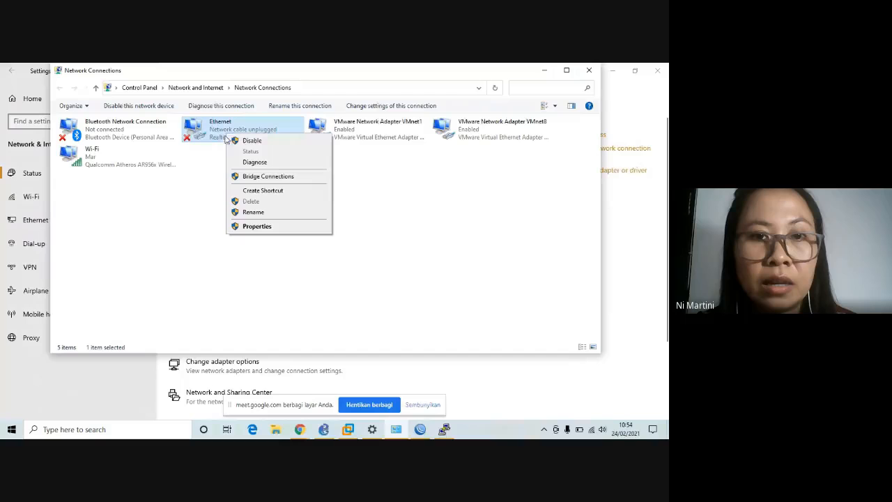
left_click(257, 228)
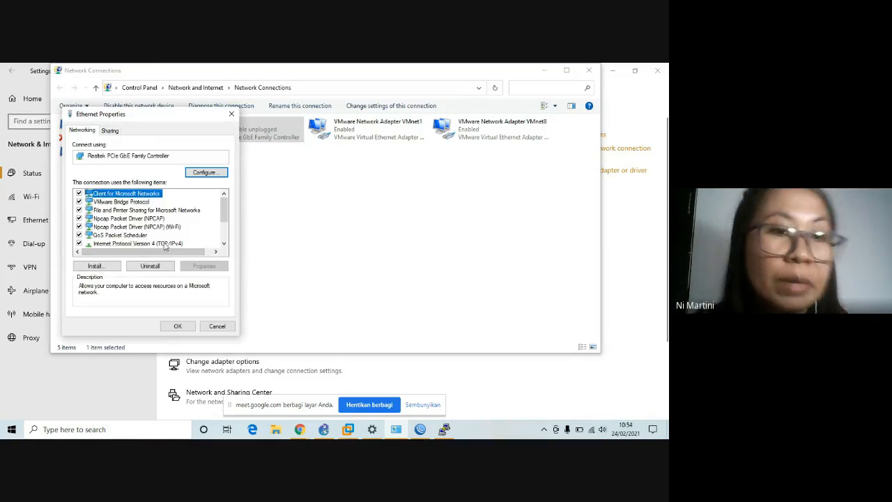
left_click(131, 243)
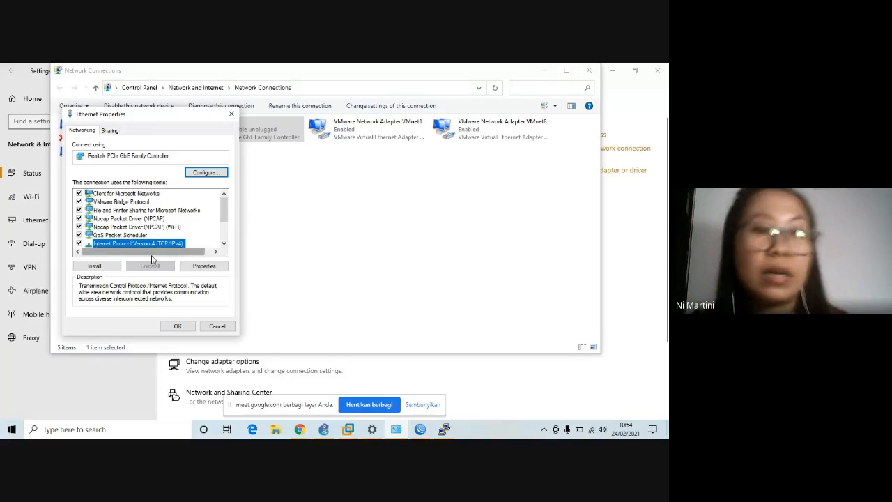
left_click(202, 265)
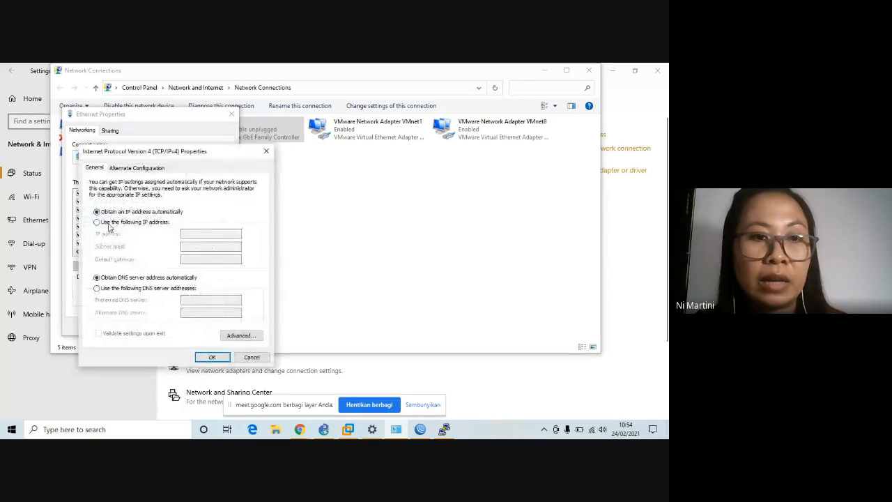
left_click(266, 151)
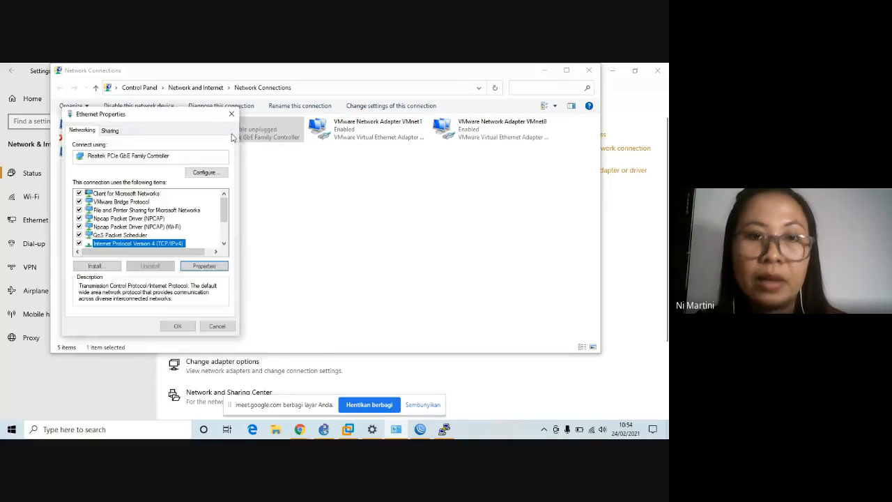
left_click(231, 114)
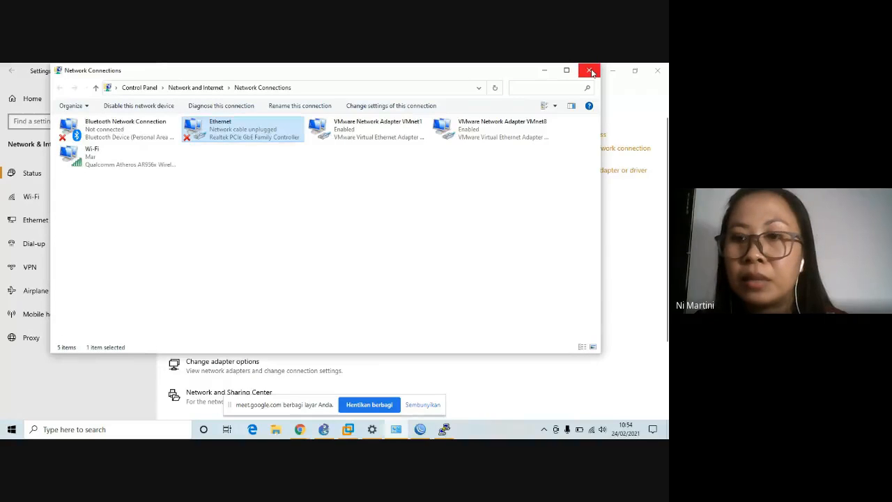
left_click(590, 72)
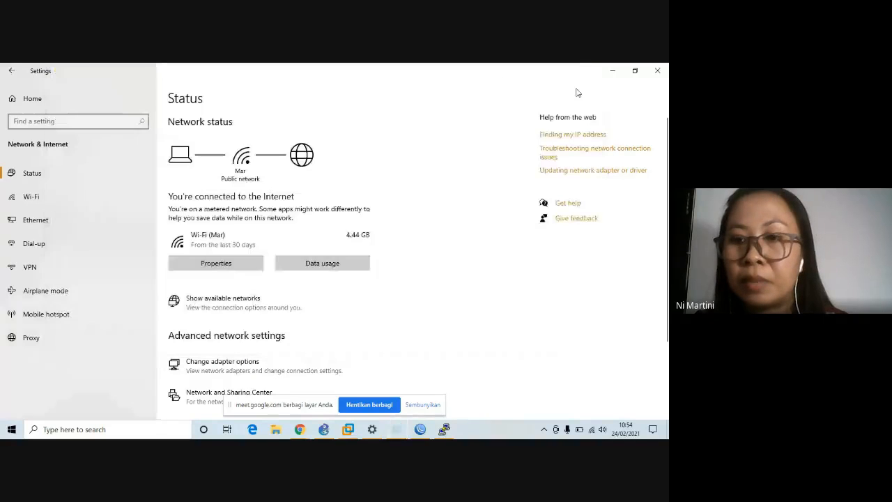
left_click(660, 74)
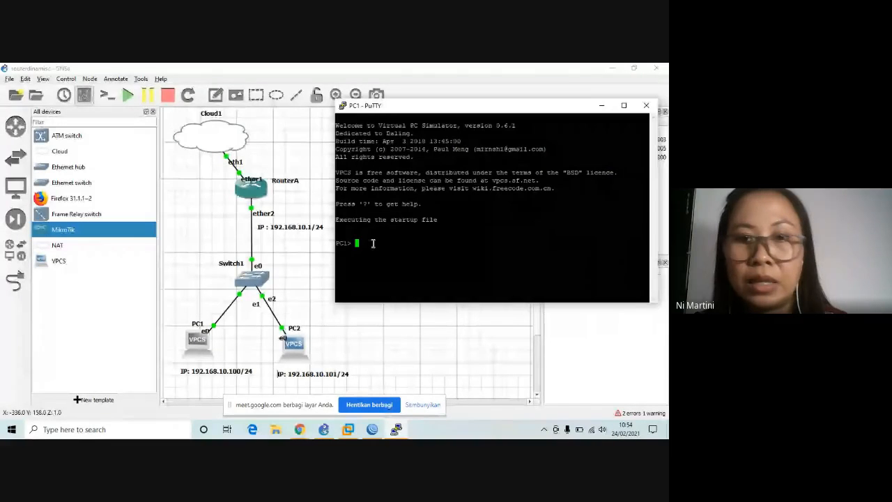
Assign the IP address 192.168.10.100/24 to PC1 in its console with the ip command.
type("ip")
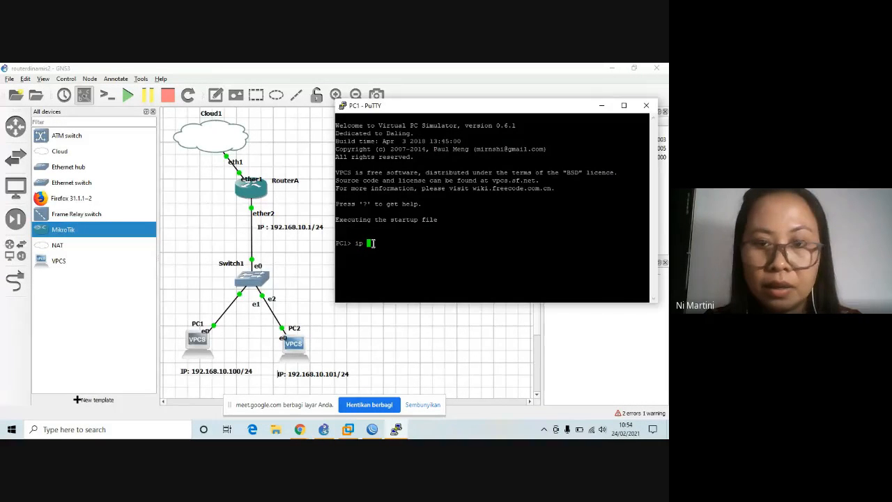
type(" 192.168")
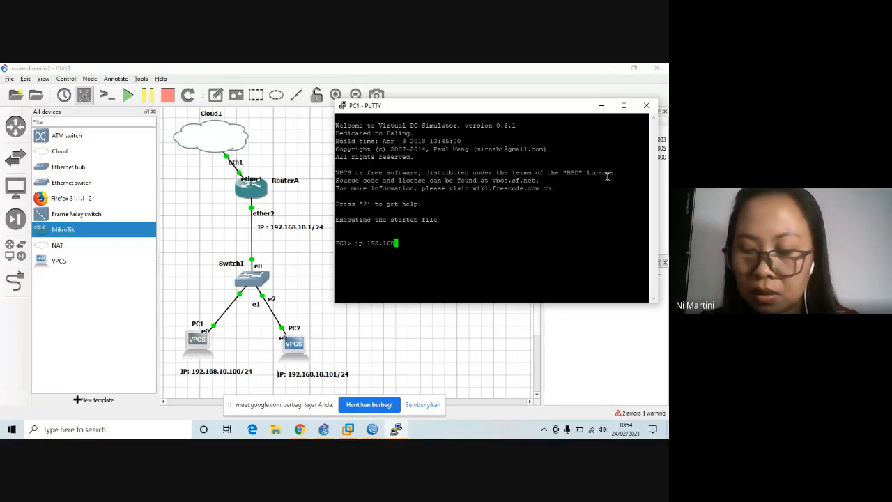
type(".10.100/")
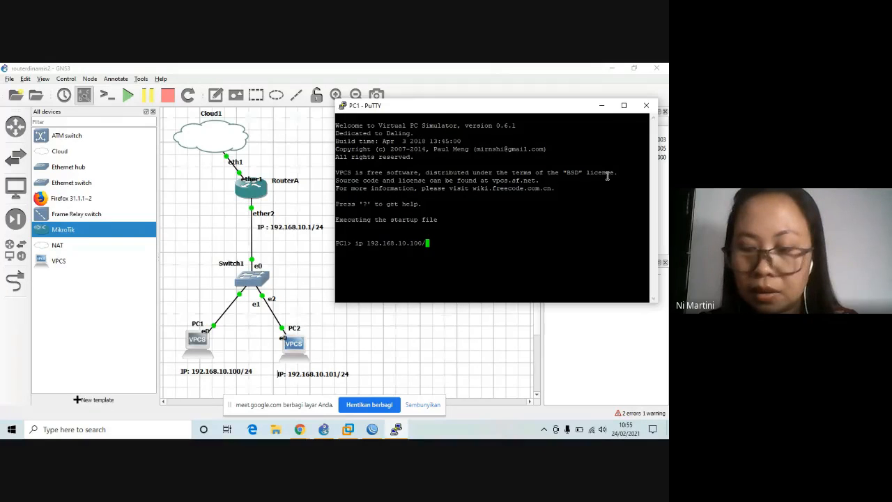
type("24")
key("Return")
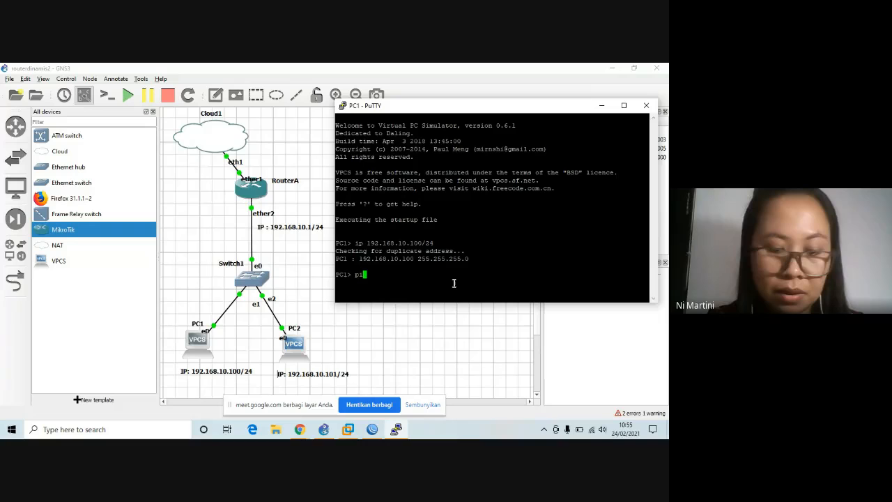
Ping RouterA's LAN address 192.168.10.1 from PC1's console.
type("g 192.168.10")
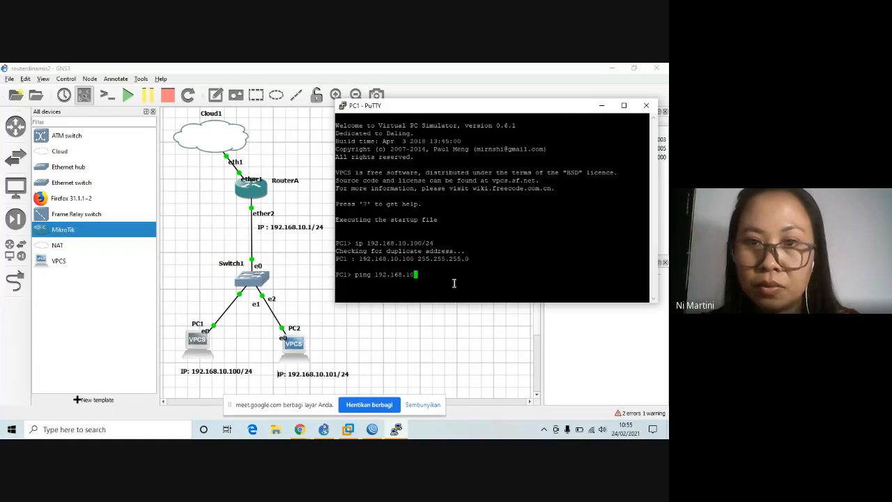
type(".1")
key("Return")
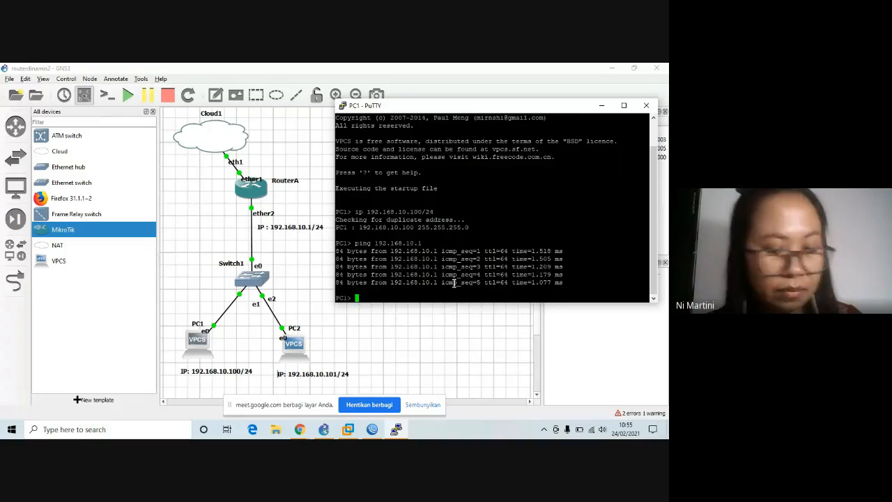
key("Return")
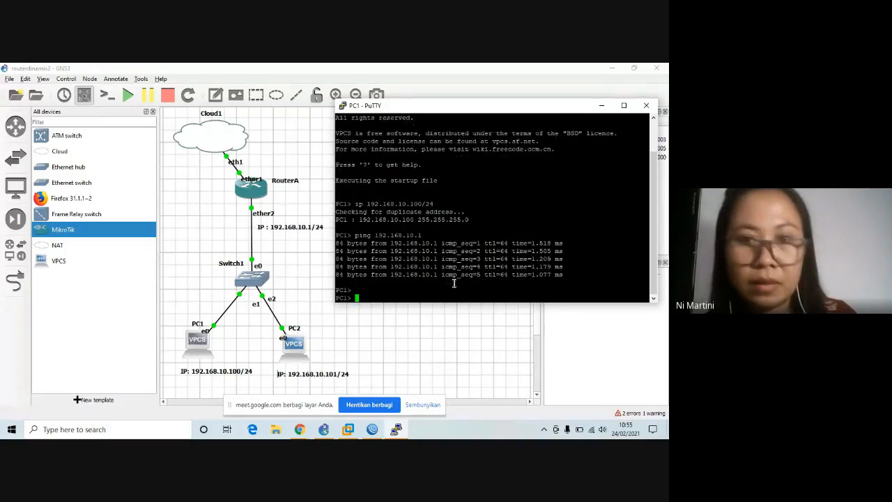
Open PC2's console beside the topology and assign it the IP address 192.168.10.101/24.
left_click(296, 350)
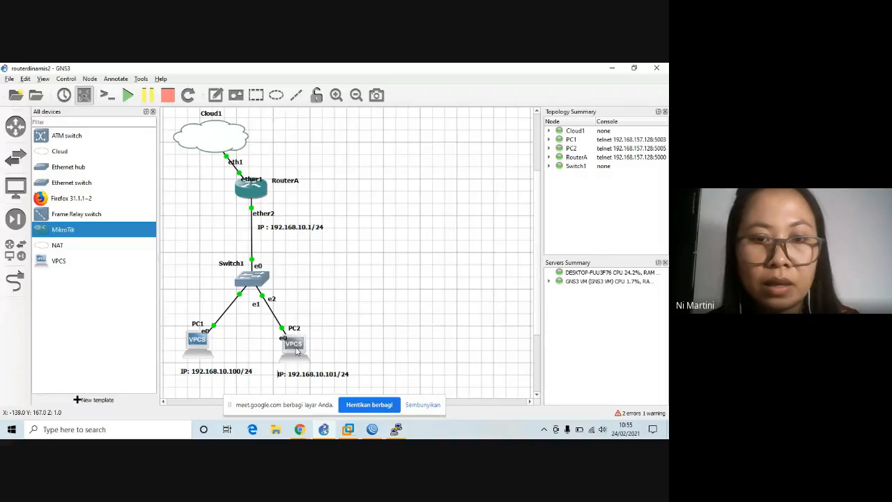
double_click(296, 350)
left_click_drag(200, 103, 487, 127)
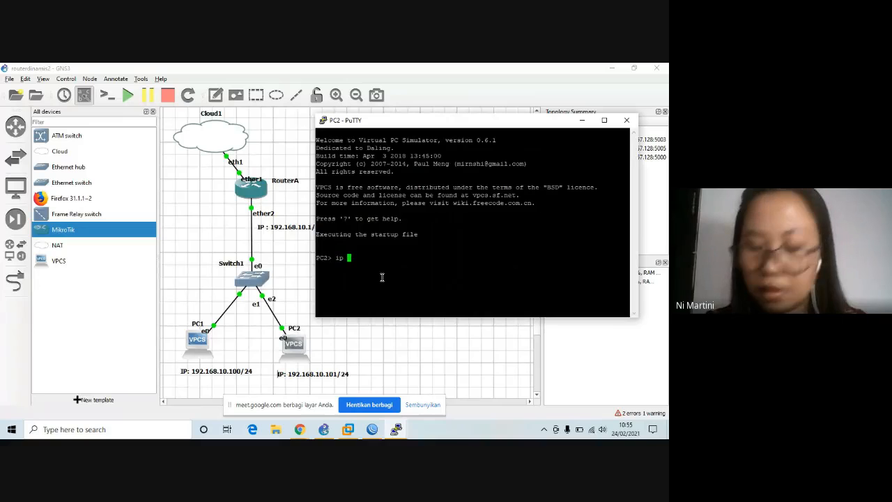
type("ip 192.168.10.")
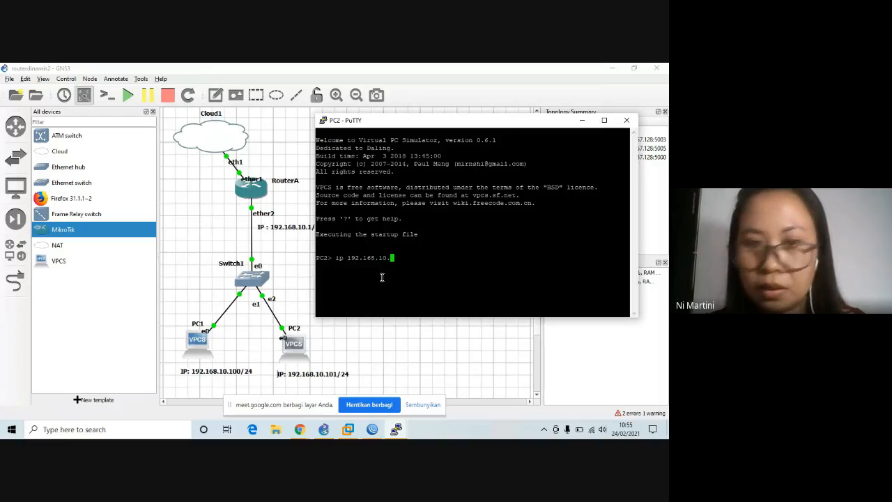
type("101")
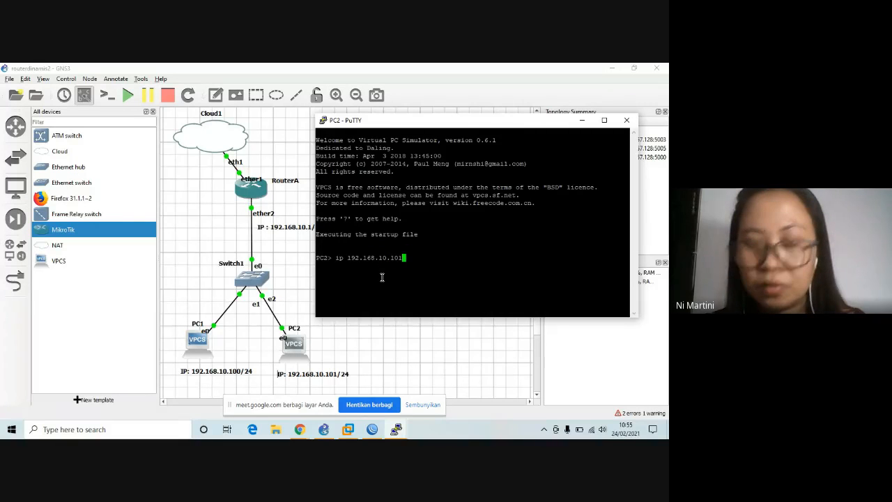
type("/24")
key("Return")
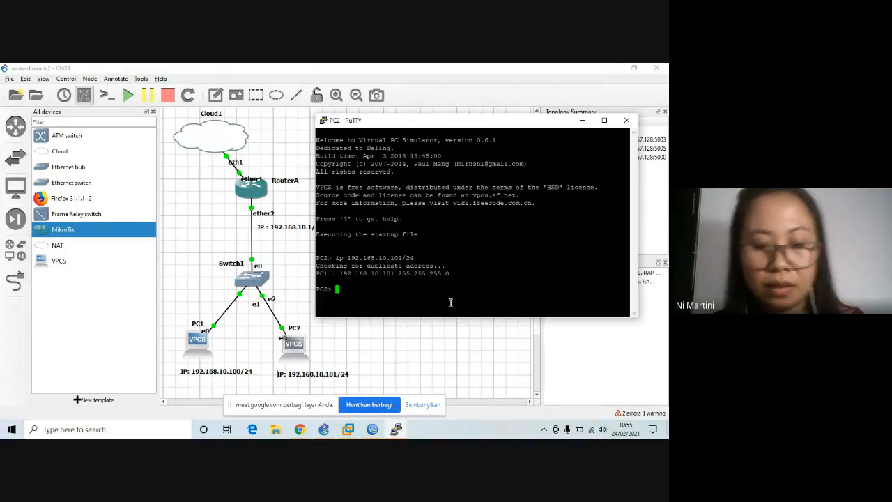
Ping RouterA's LAN address 192.168.10.1 from PC2's console and interrupt the ping after a few replies.
type("ping ")
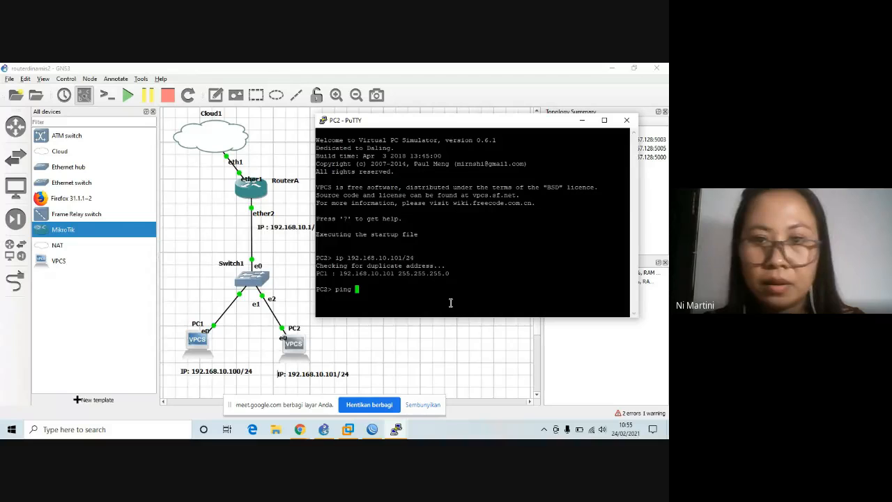
type("192.")
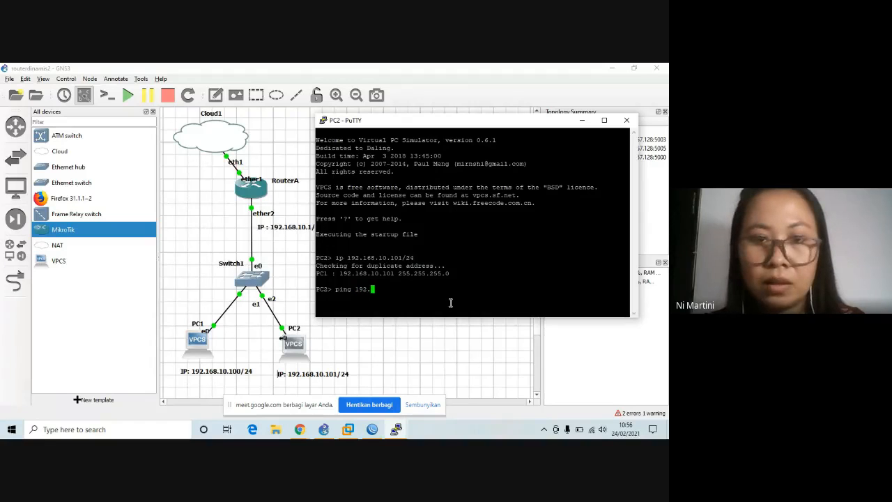
type("1")
key("BackSpace")
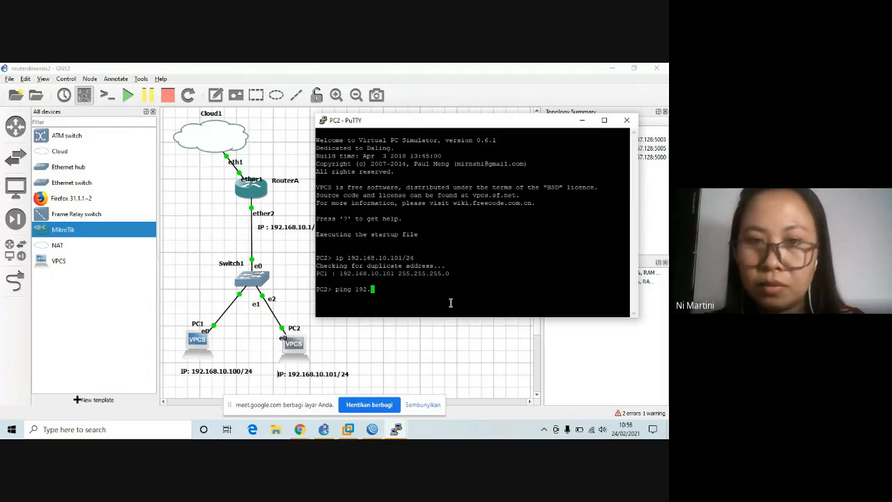
type("168.")
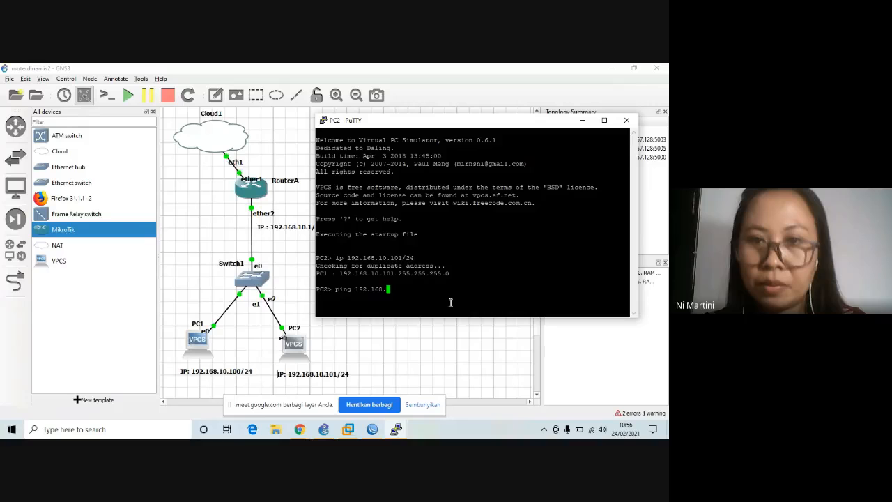
type("10.100")
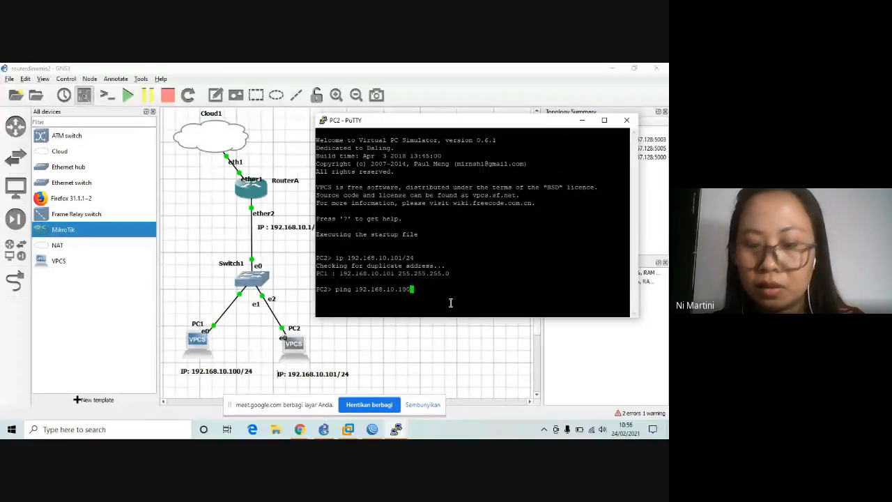
key("BackSpace")
key("BackSpace")
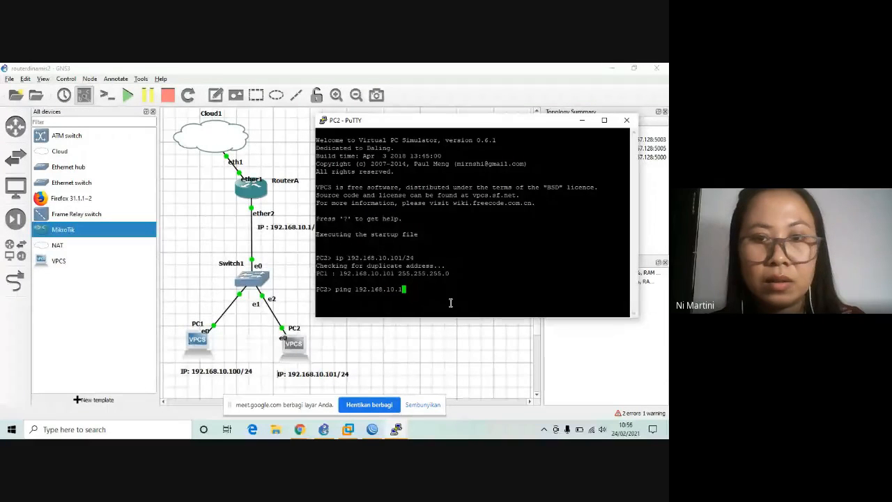
key("Return")
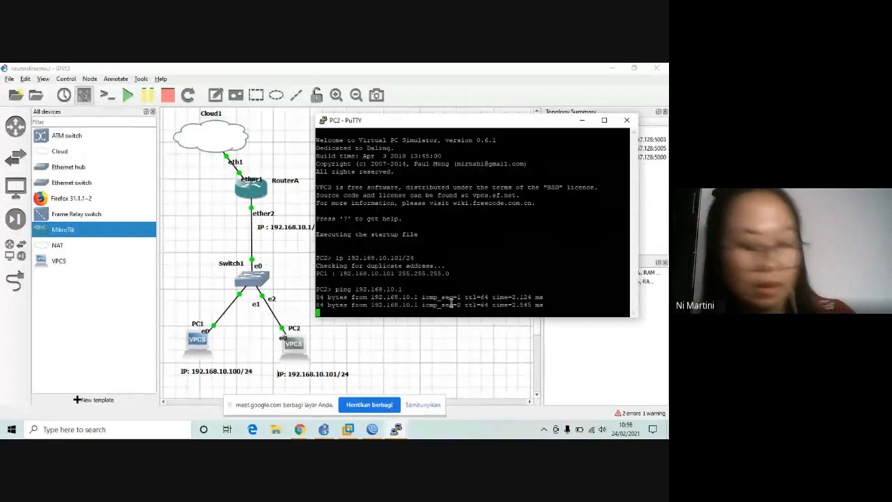
key("ctrl+c")
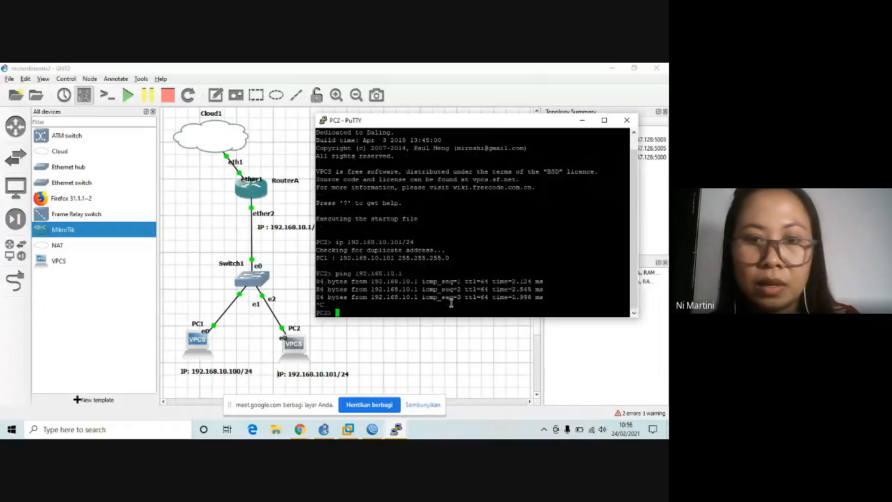
Ping PC1's address 192.168.10.100 from PC2's console, stopping after a couple of replies, and ping the internet address 8.8.8.8.
type("pi")
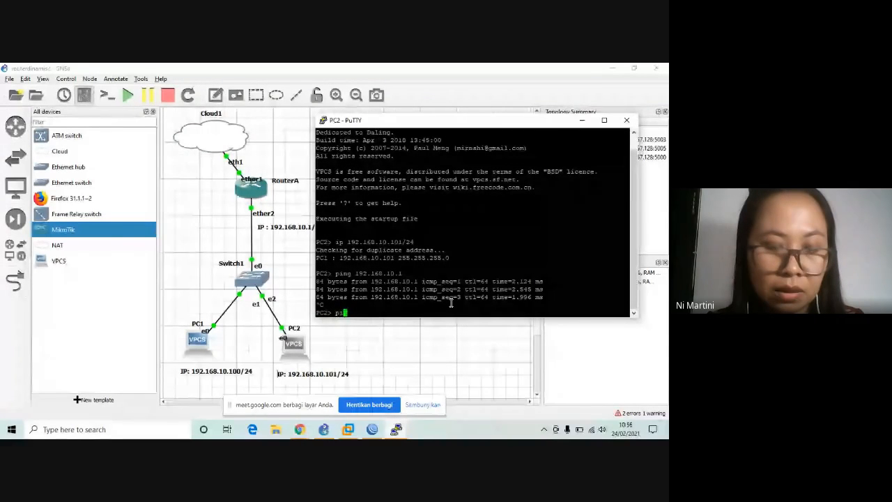
type("ng192")
key("BackSpace")
key("BackSpace")
key("BackSpace")
type("1192.")
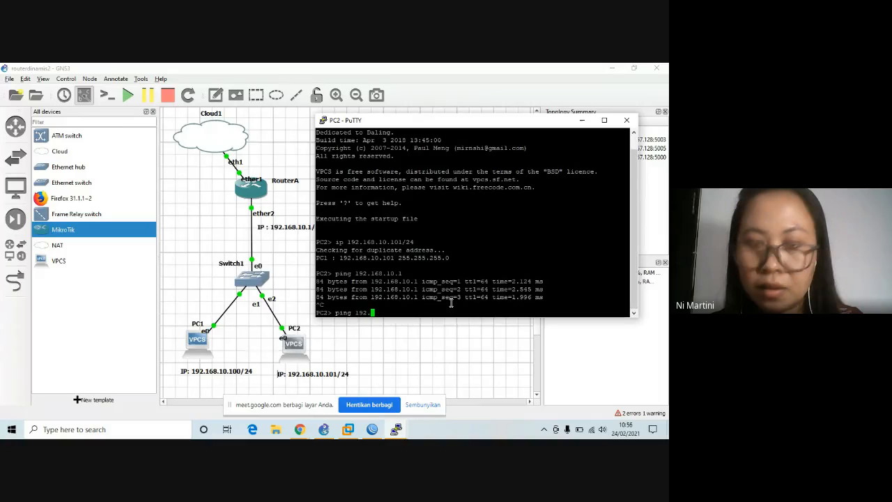
type("168.")
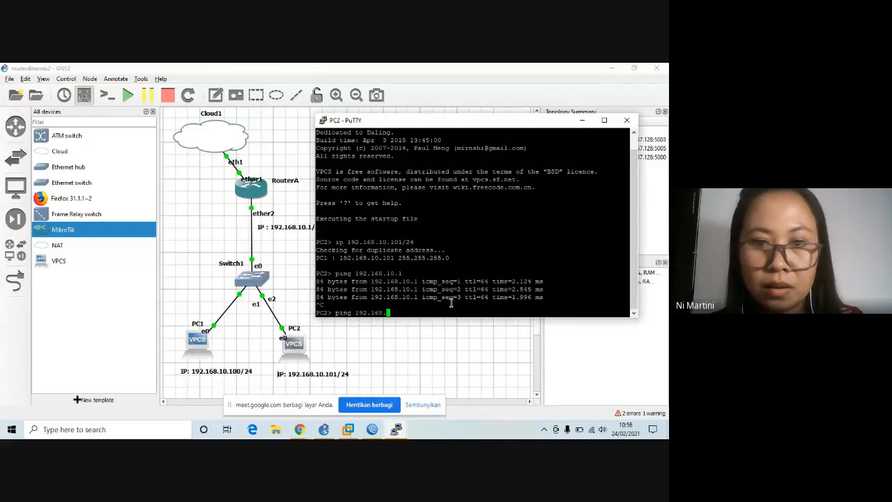
type("10.100")
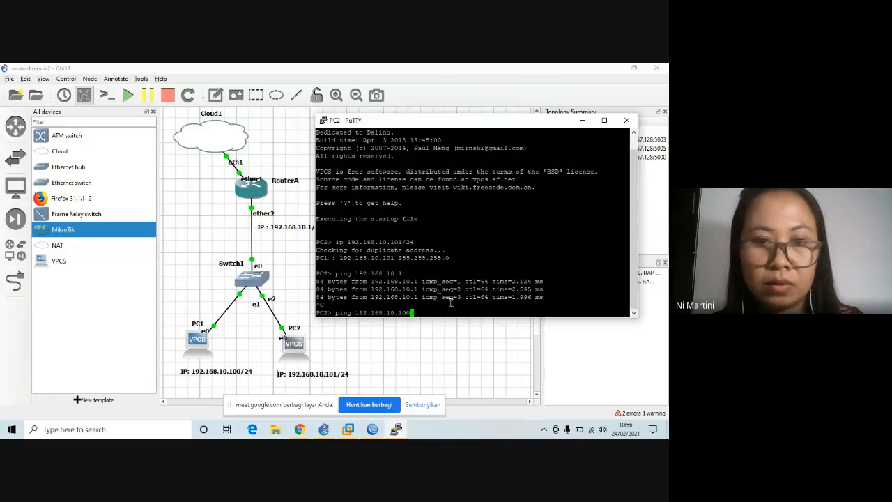
key("Return")
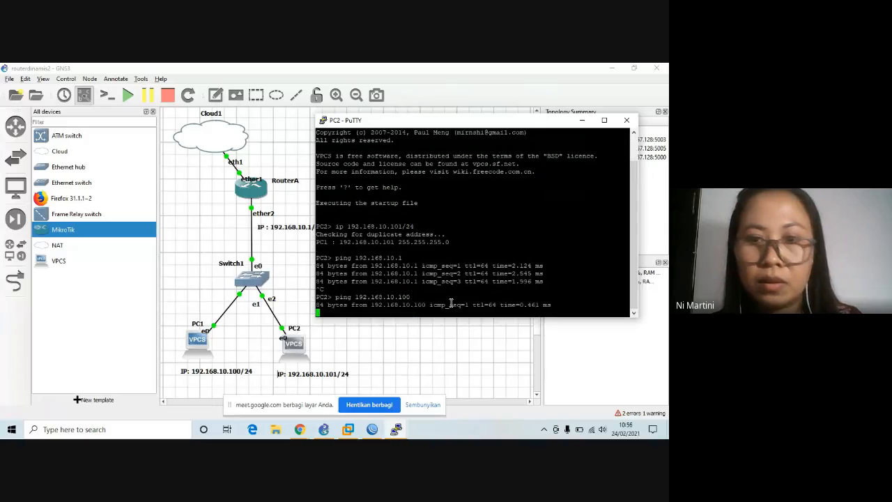
key("ctrl+c")
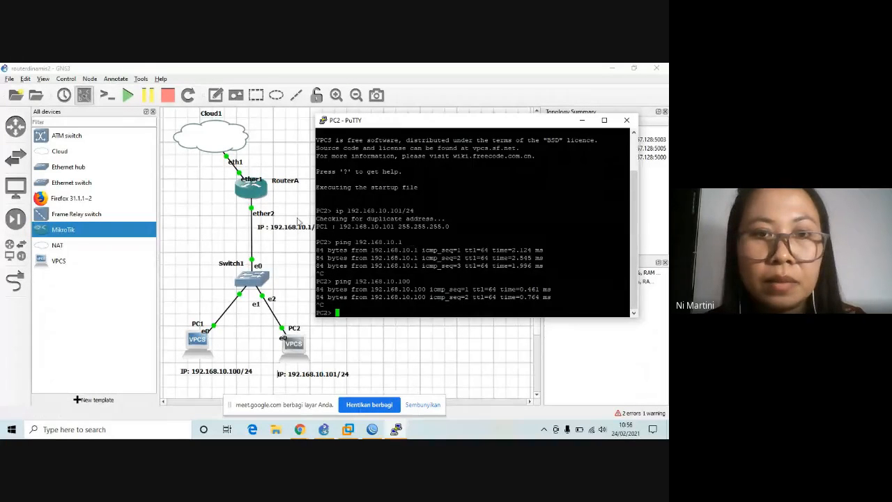
type("ping 8.8.8.8")
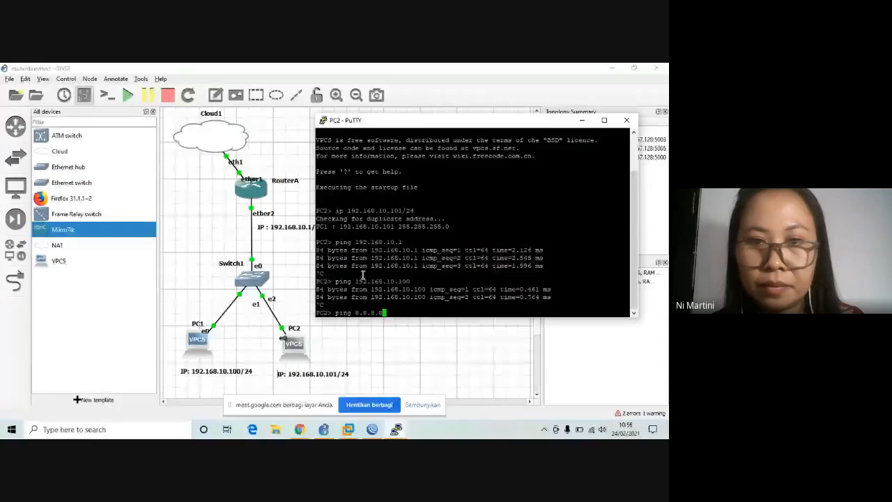
key("Return")
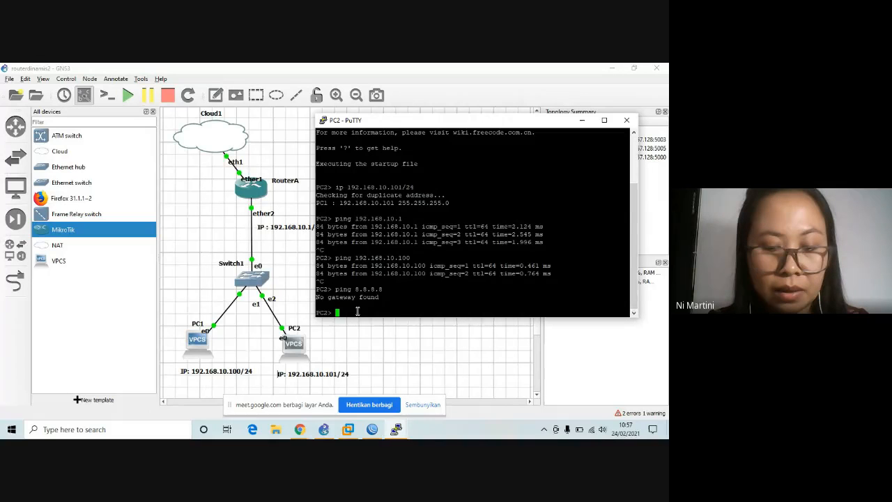
Start re-entering PC2's address in its console with the ip command, beginning with 192.168.10.10.
type("ip ")
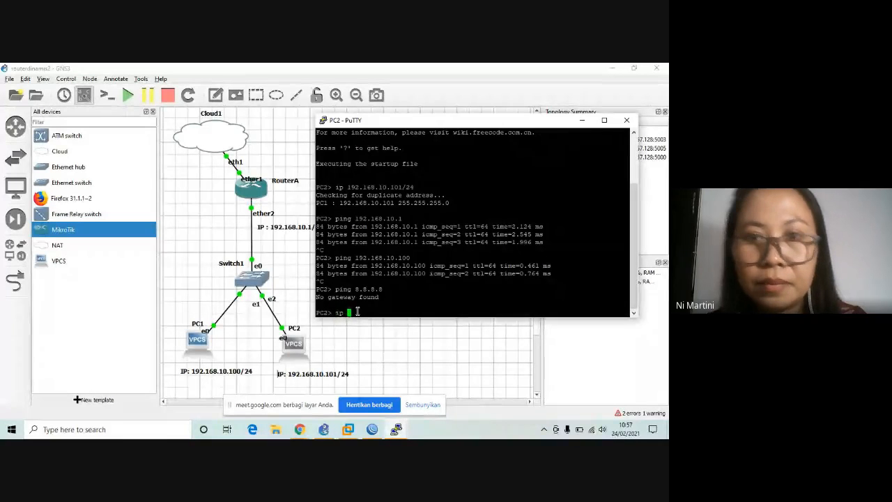
type("19")
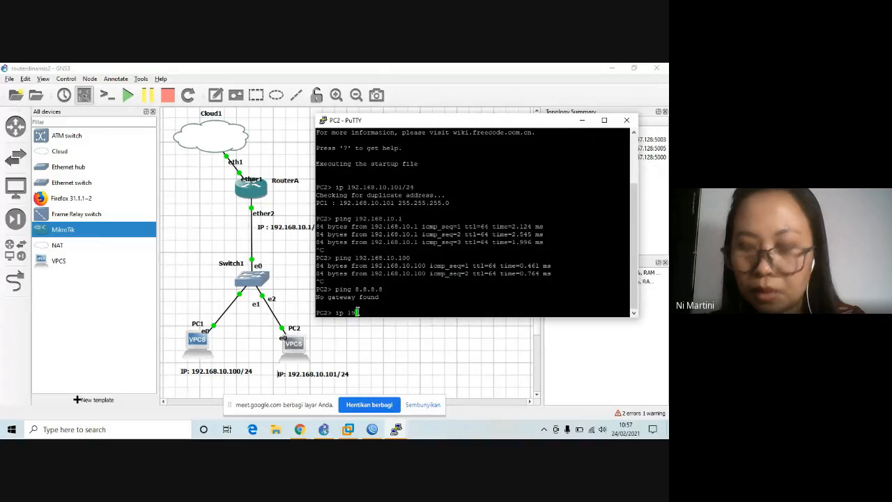
type("2.168.10.")
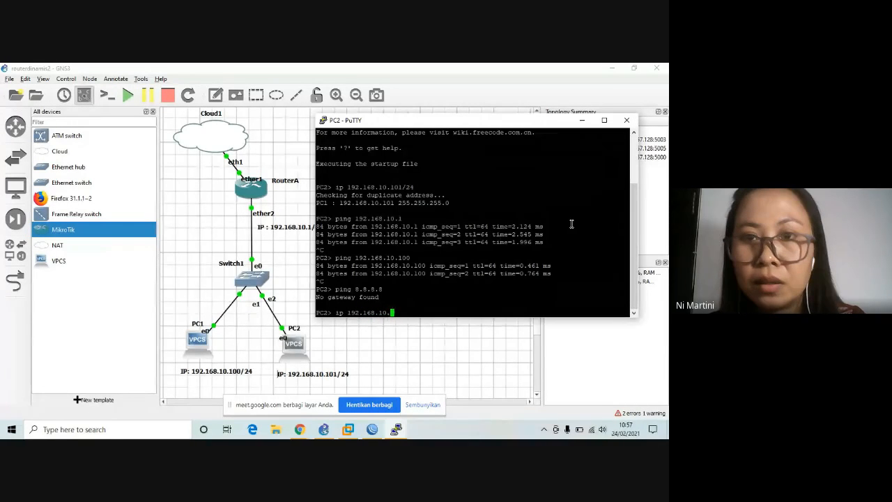
type("10")
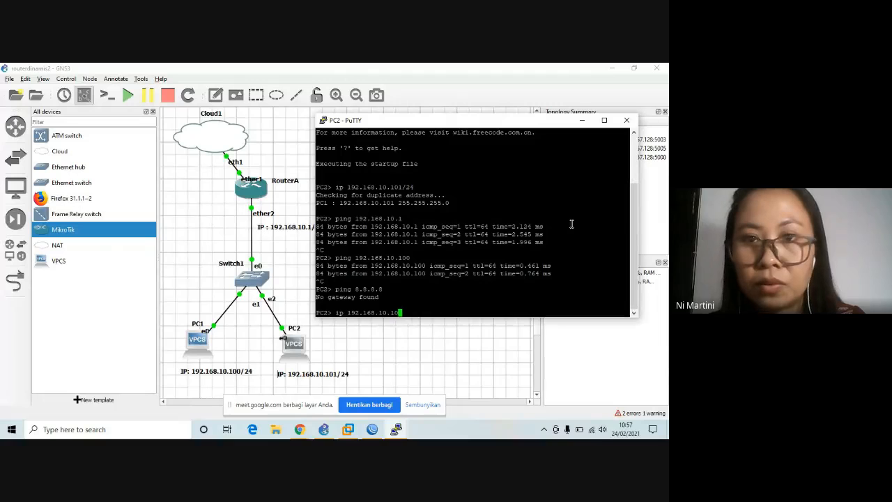
Assign PC2 the address 192.168.10.101/24 with gateway 192.168.10.1.
type("1/24")
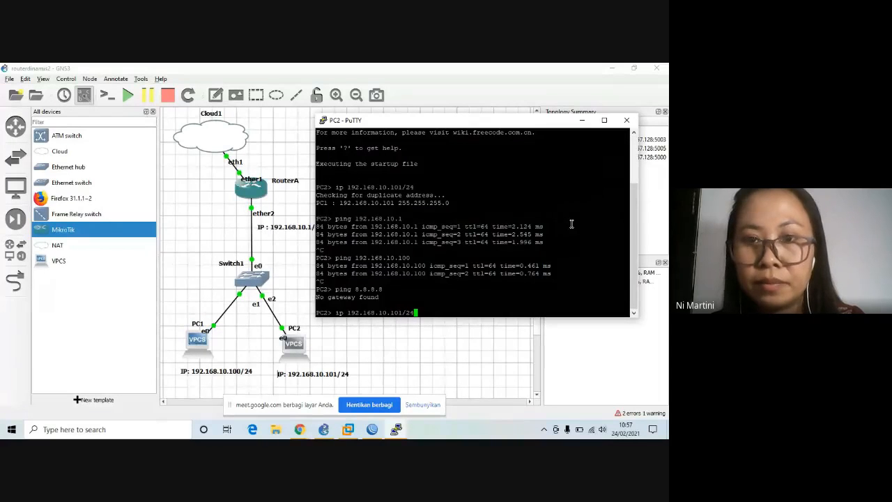
type(" 1")
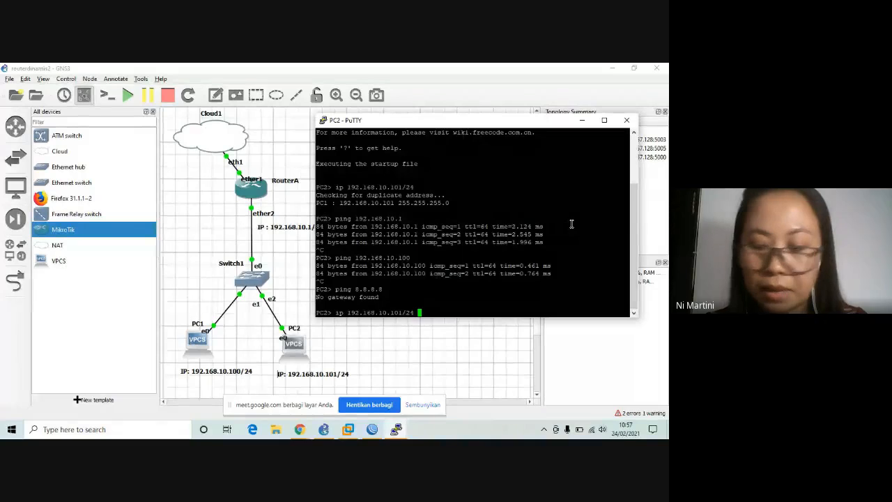
type("92.168")
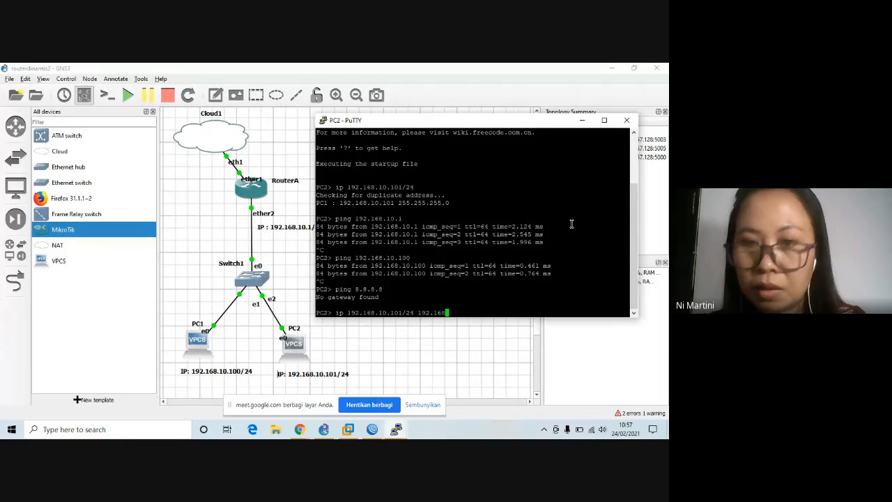
type(".")
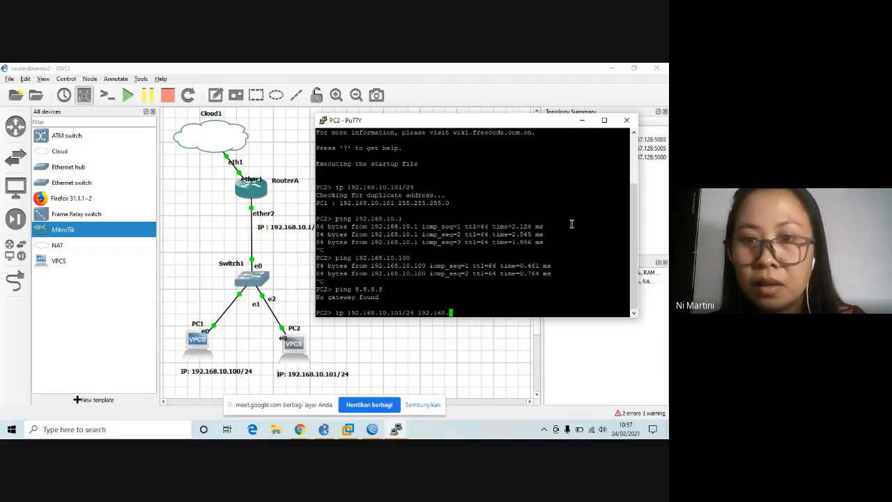
type("10")
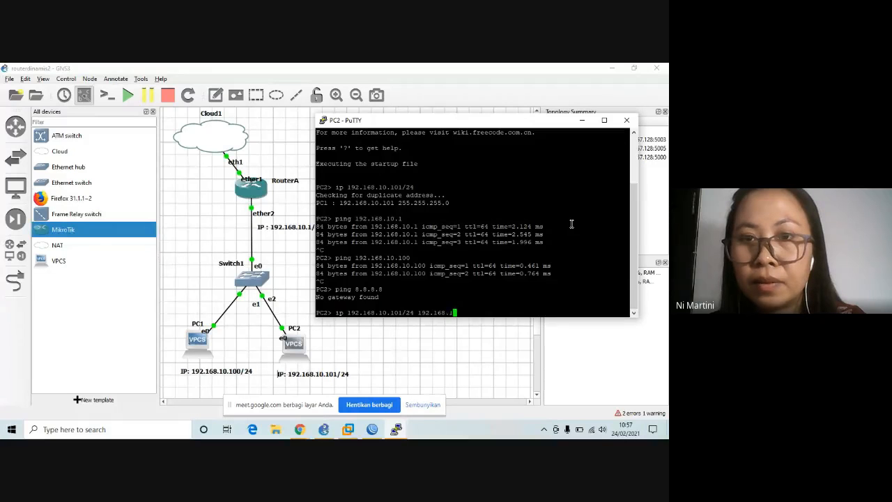
type(".")
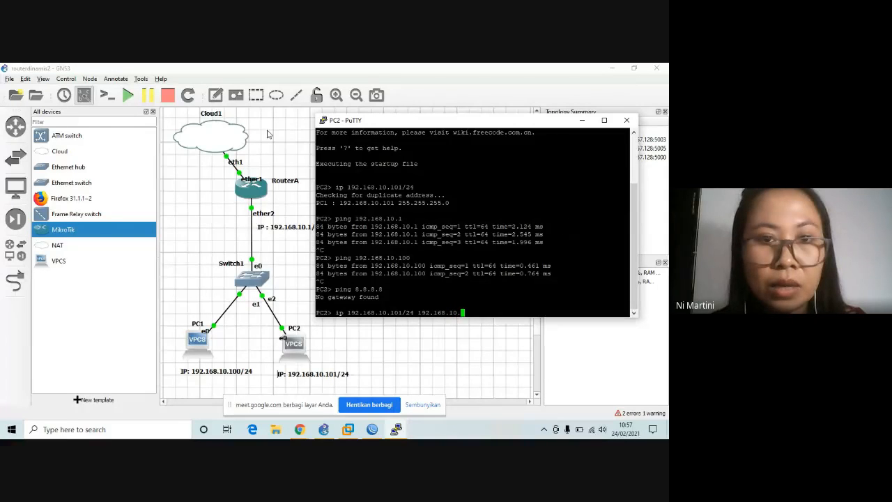
type("1")
key("Return")
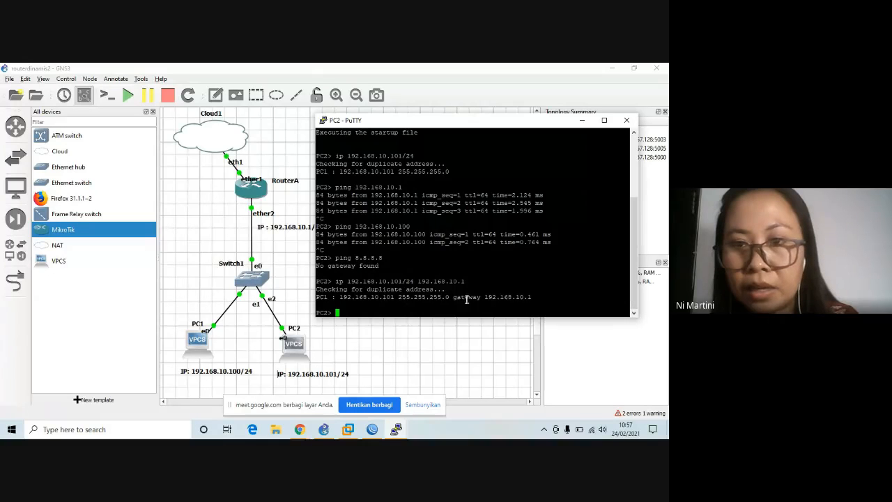
Open PC1's console and assign it the address 192.168.10.100/24 with gateway 192.168.10.1.
double_click(202, 340)
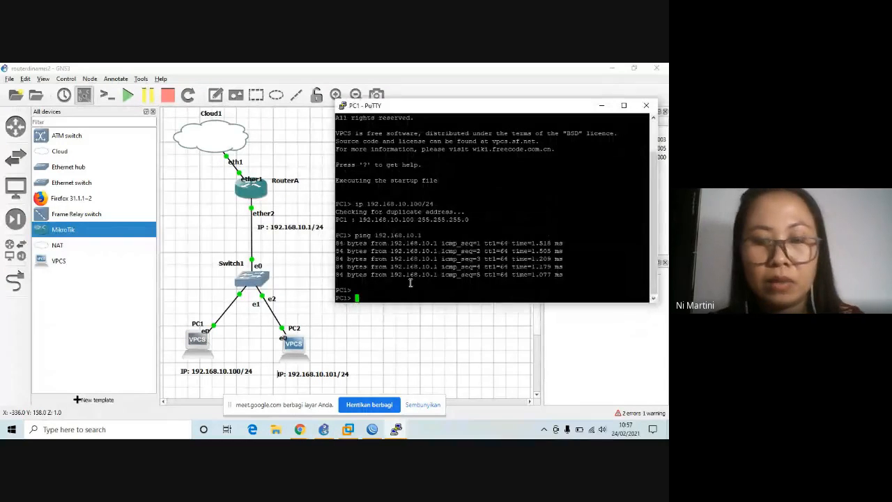
type("ip")
key("BackSpace")
key("BackSpace")
key("Up")
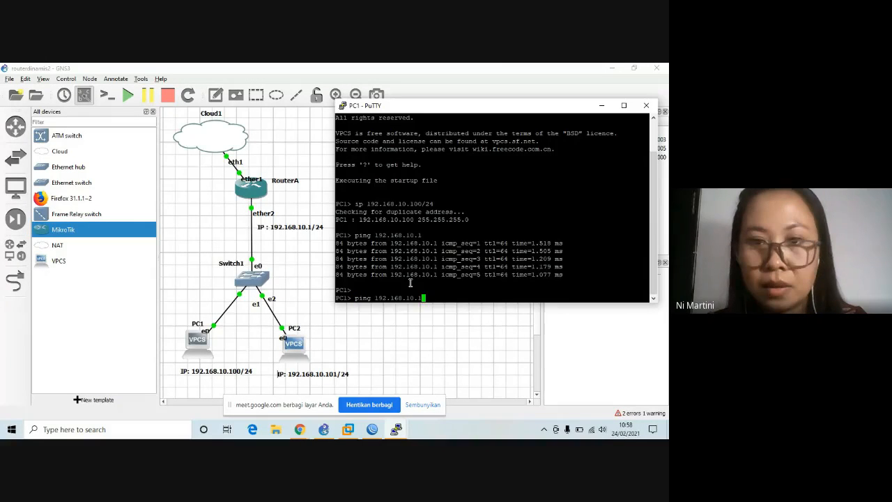
key("Up")
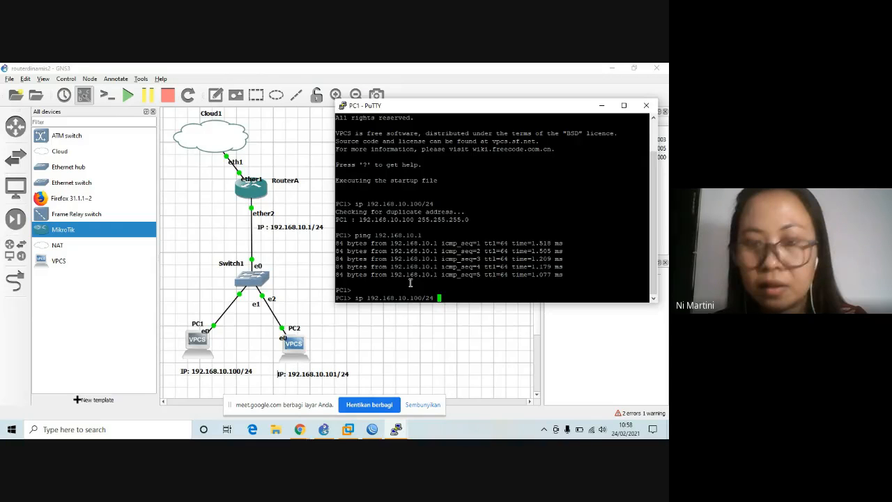
type("192.168.")
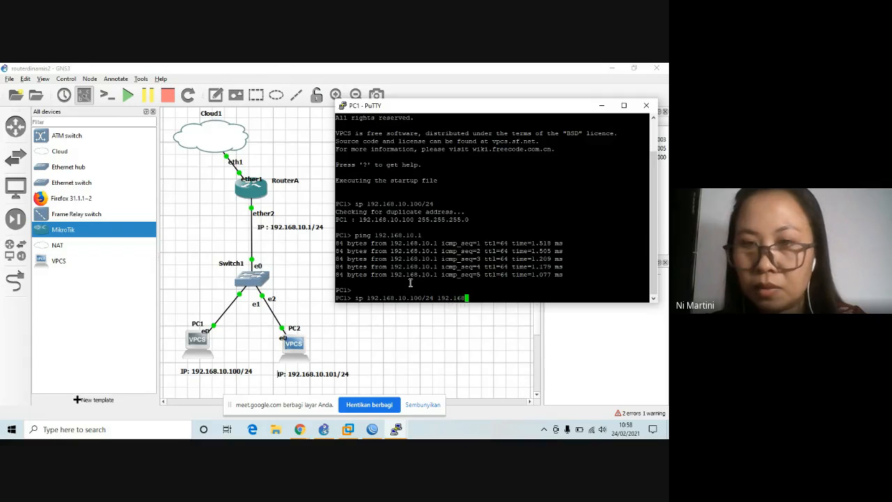
type("10")
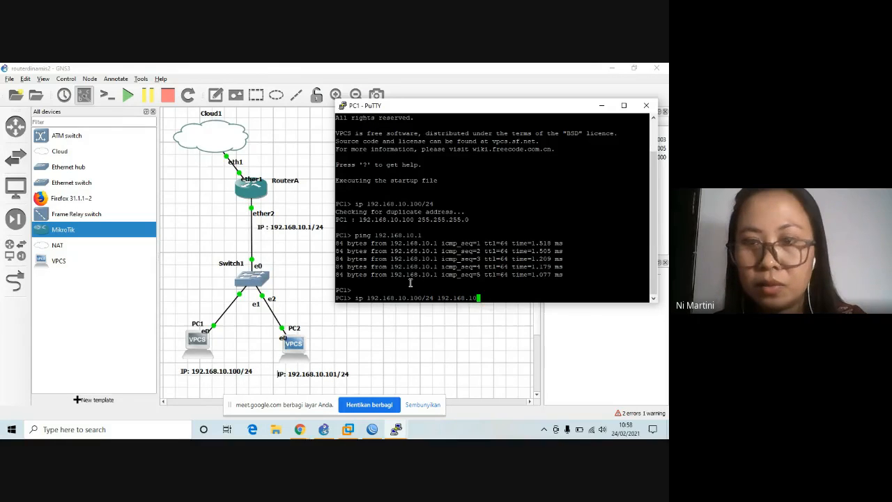
type(".1")
key("Return")
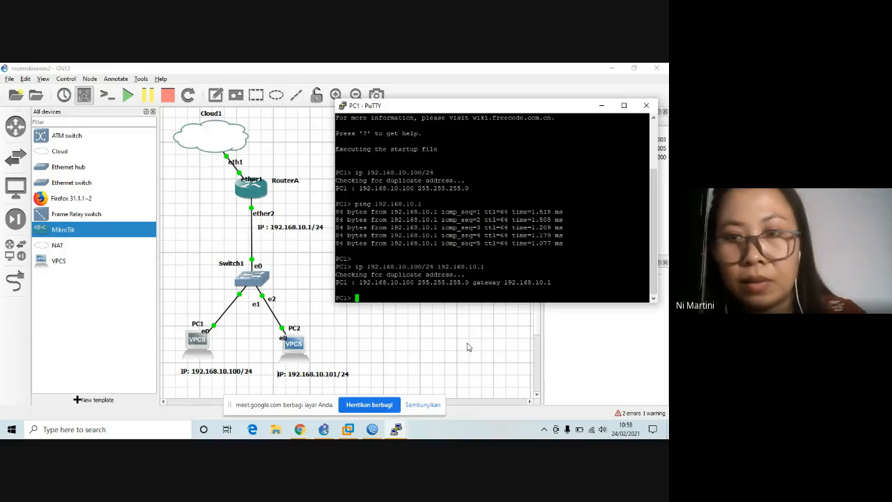
Ping 8.8.8.8 from PC1 to test internet access, and stop the ping after a few replies or timeouts.
type("ping ")
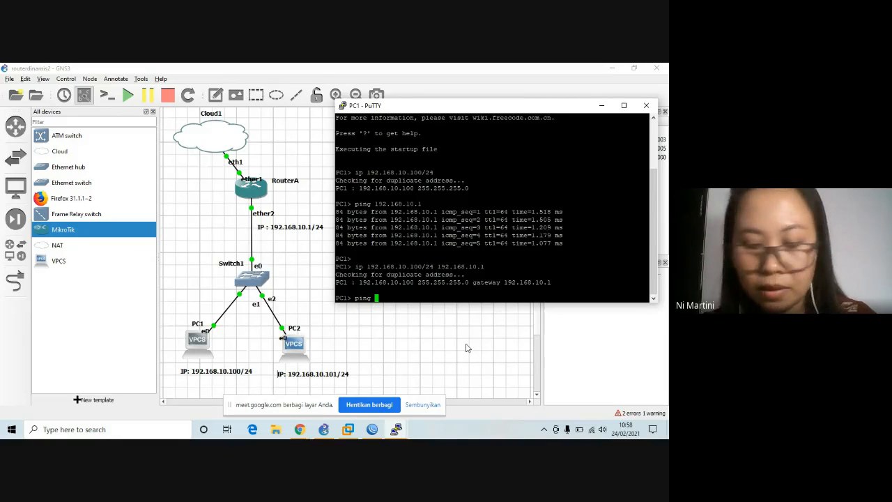
type("8.8.")
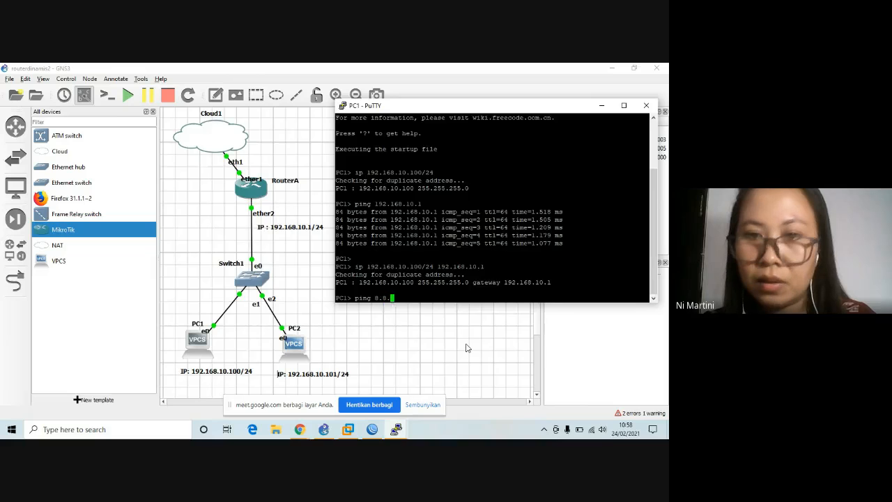
type("8.8")
key("Return")
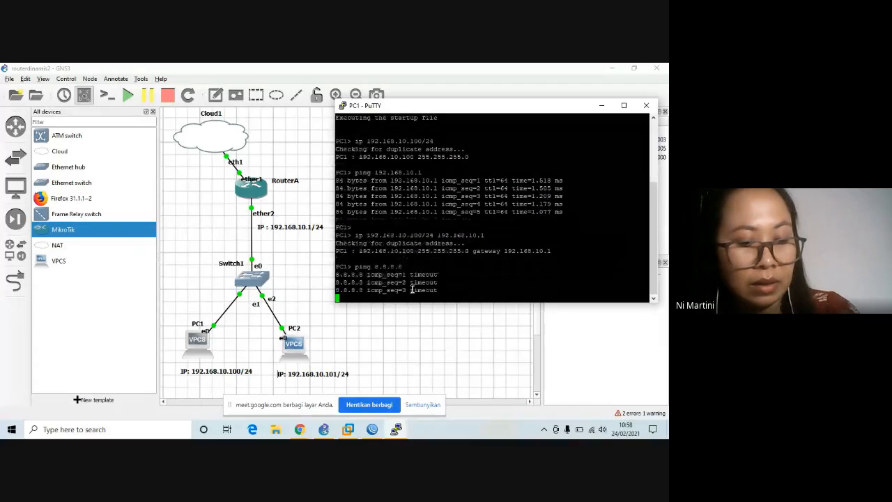
key("ctrl+c")
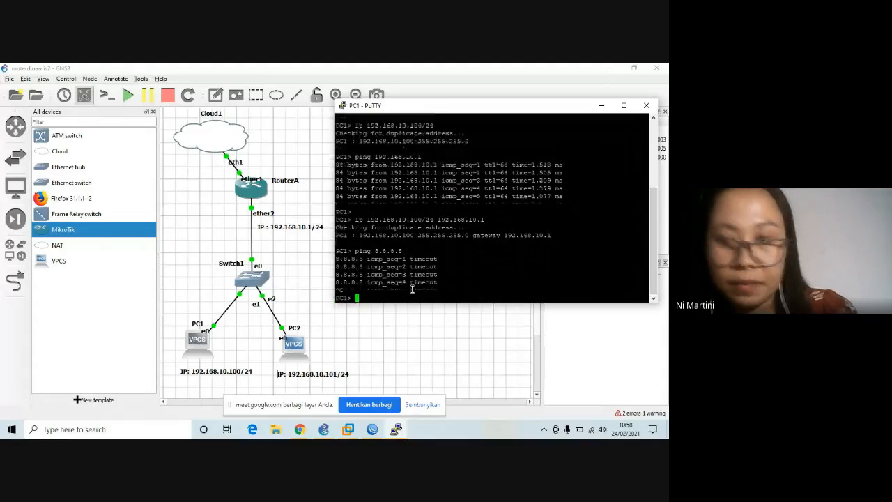
Switch to WinBox, start a terminal on RouterA without viewing the software license, ping 8.8.8.8 from it and stop the ping.
left_click(225, 214)
mouse_move(269, 186)
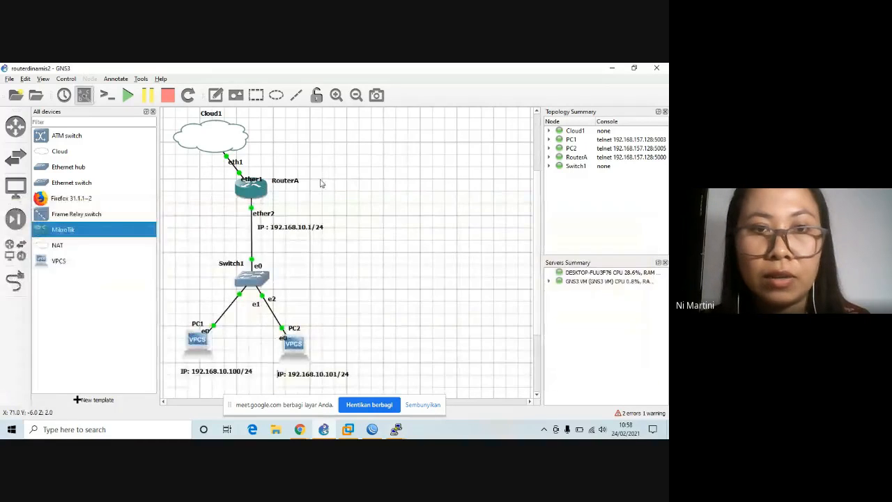
left_click(373, 430)
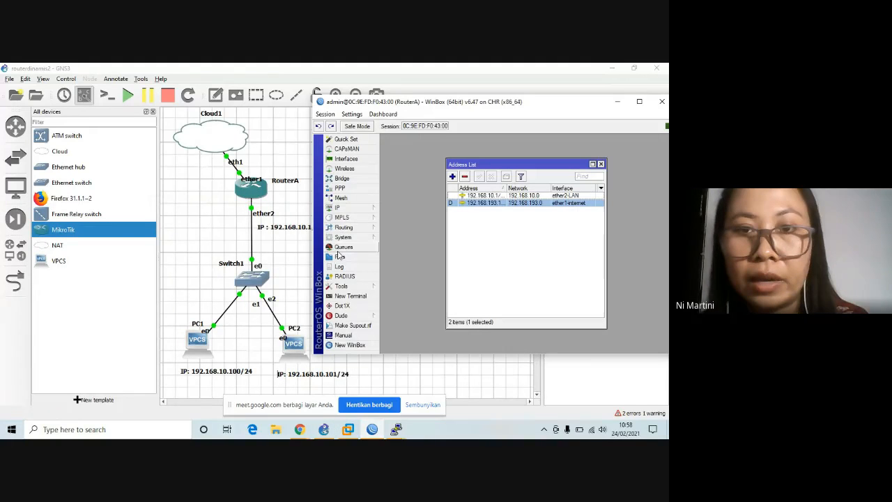
left_click(351, 296)
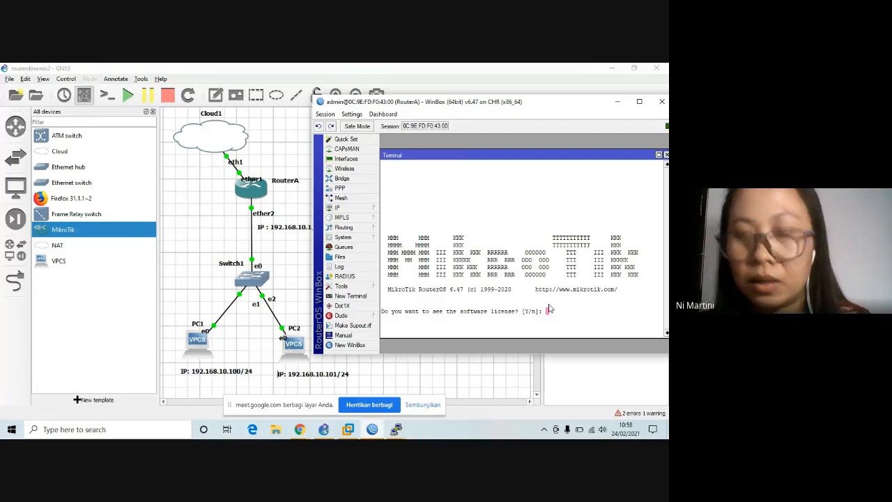
type("n@RouterA] > ")
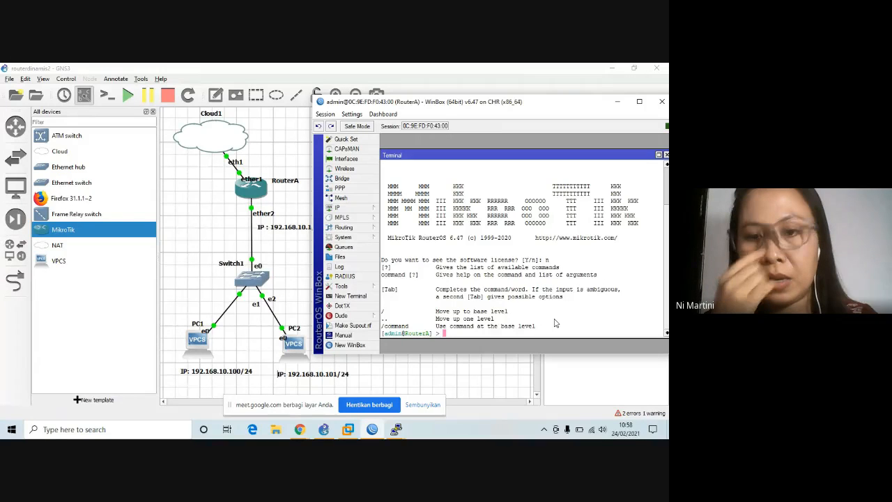
type("ping ")
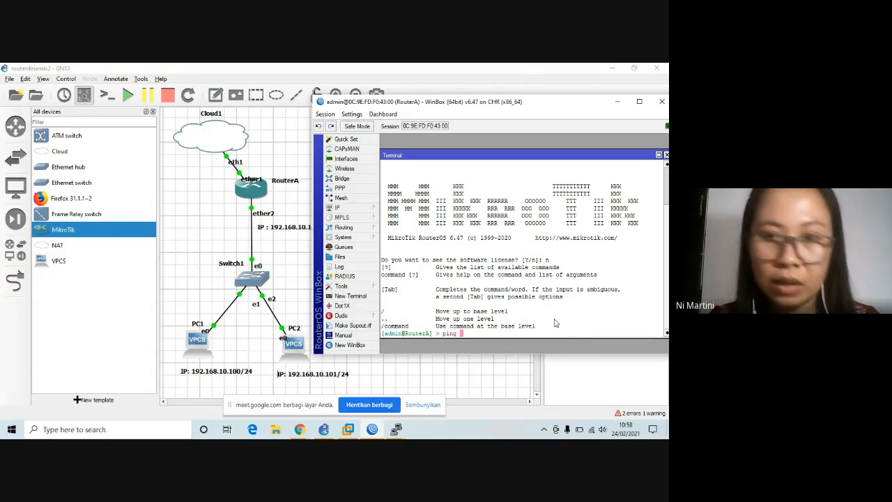
type("8.8")
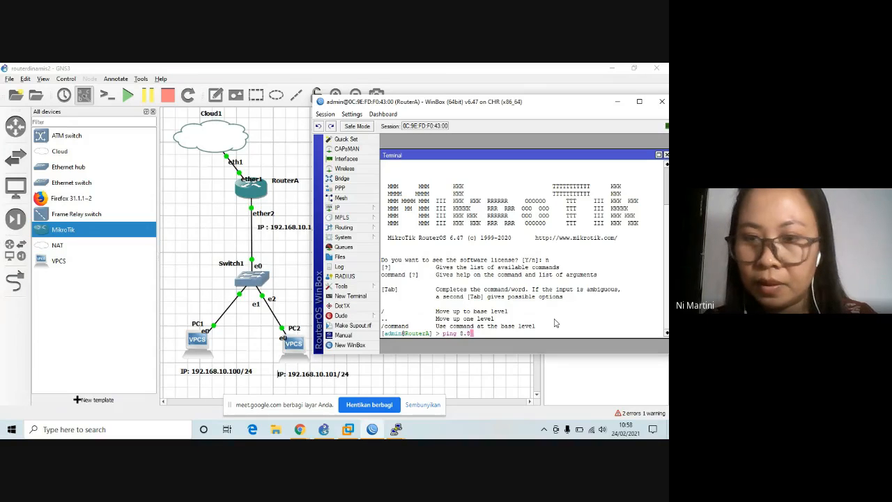
type(".8.8")
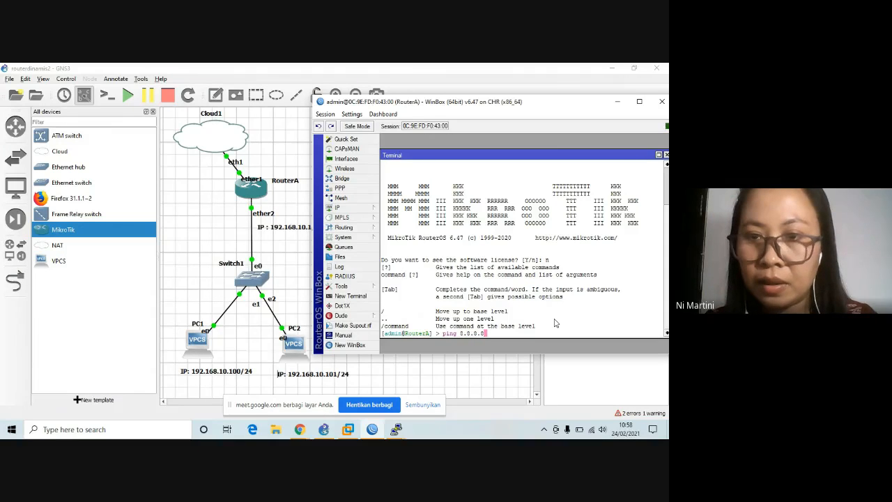
key("Return")
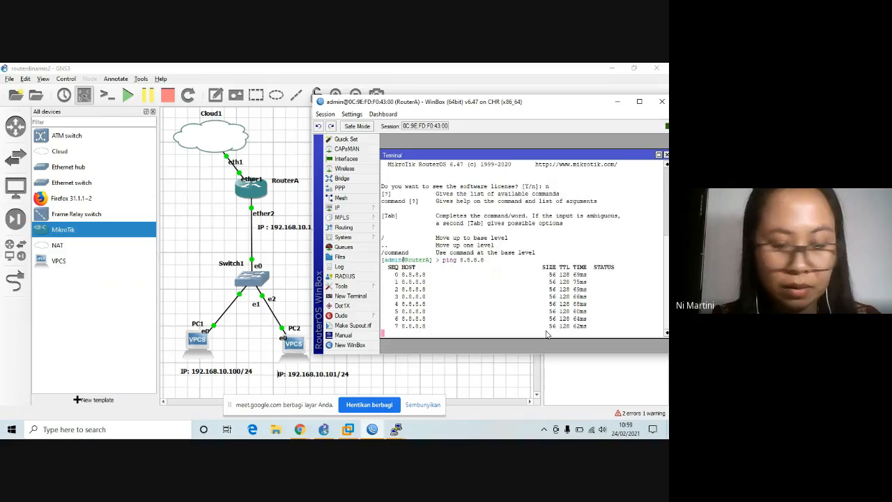
key("ctrl+c")
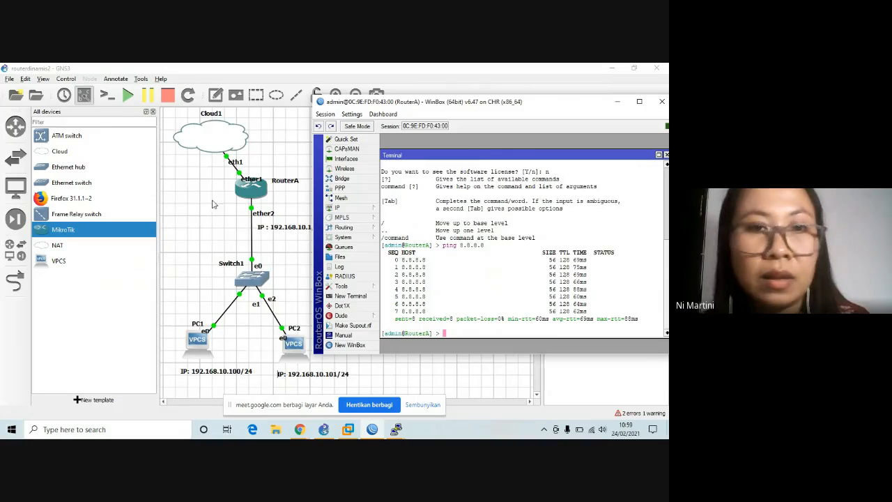
Return to the topology and back to WinBox, and close RouterA's terminal and address list.
left_click(234, 203)
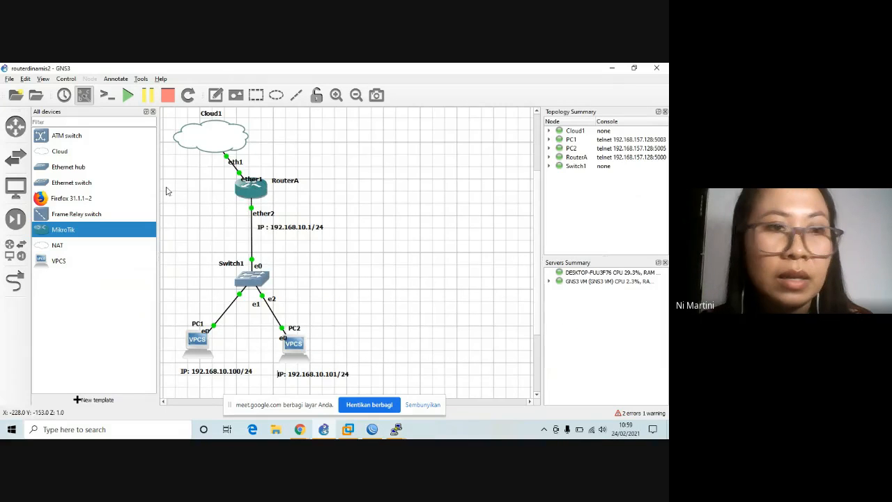
left_click(374, 429)
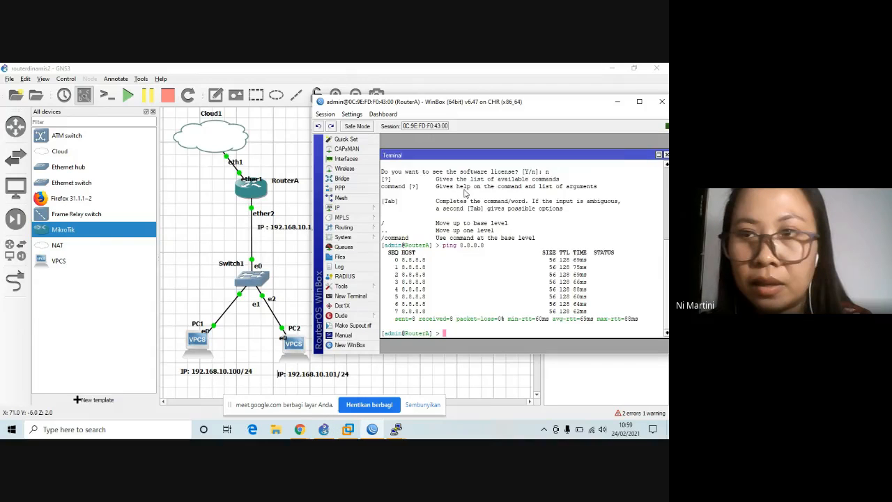
left_click_drag(624, 155, 562, 168)
left_click(604, 168)
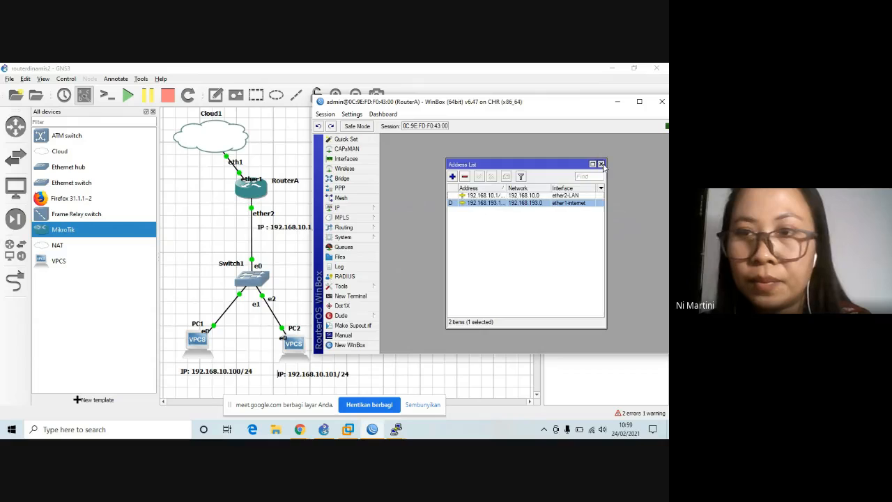
left_click(602, 165)
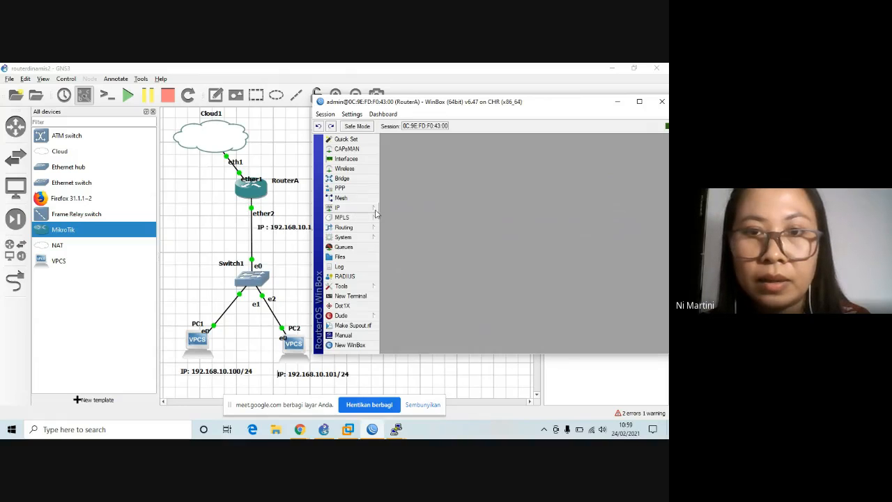
Start a new firewall NAT rule on RouterA with chain srcnat and ether1-internet as the outgoing interface.
left_click(377, 210)
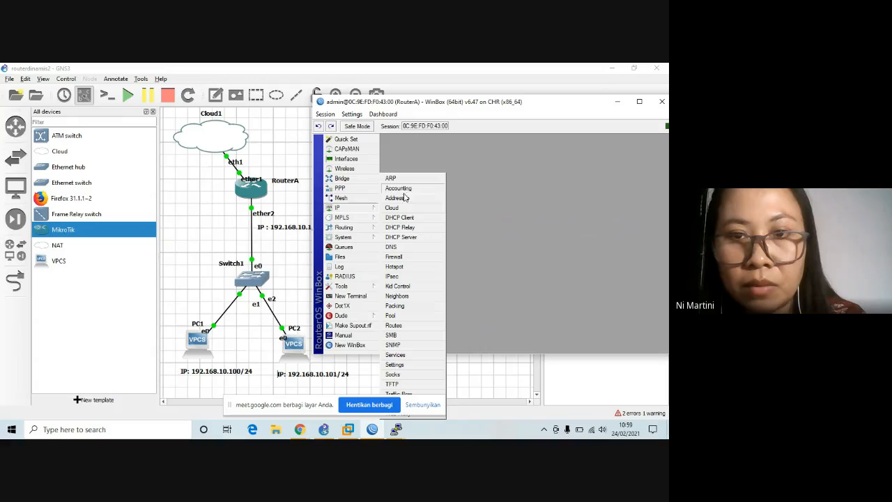
left_click(408, 260)
left_click(423, 171)
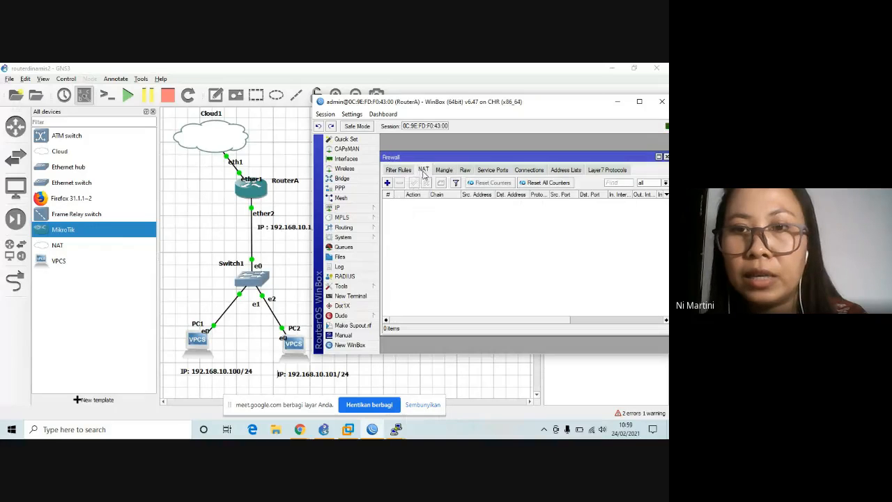
left_click(387, 183)
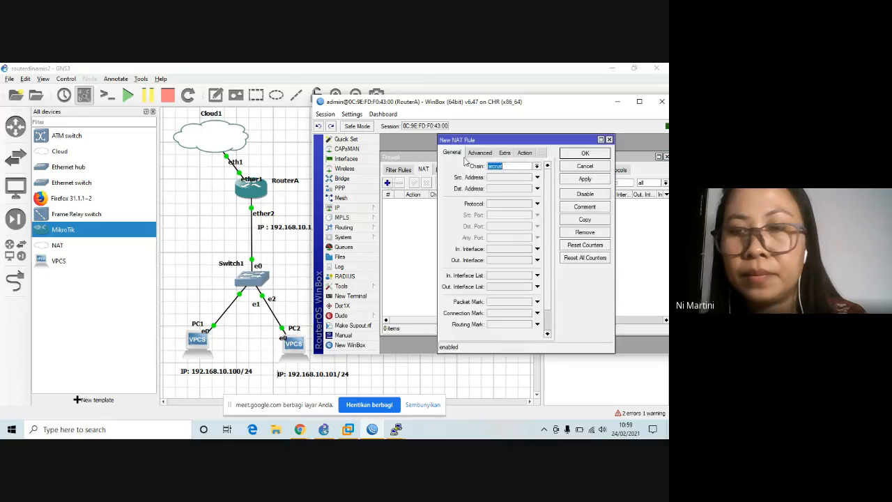
left_click(514, 166)
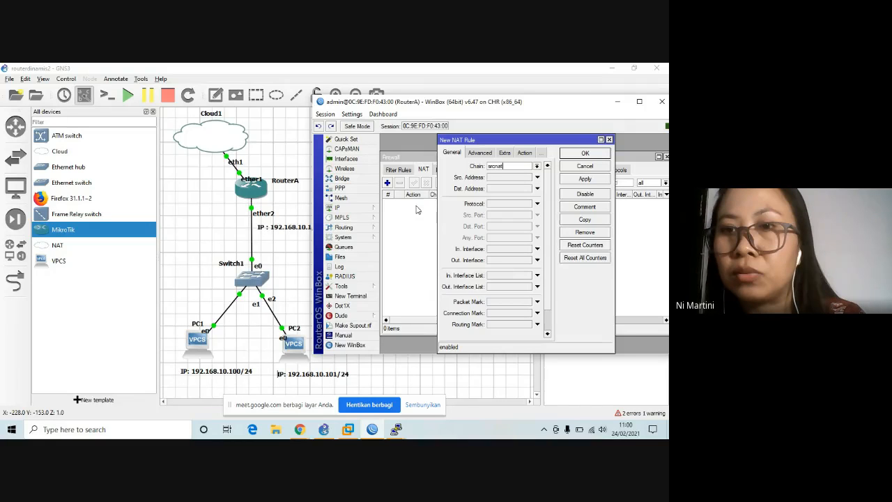
left_click(536, 261)
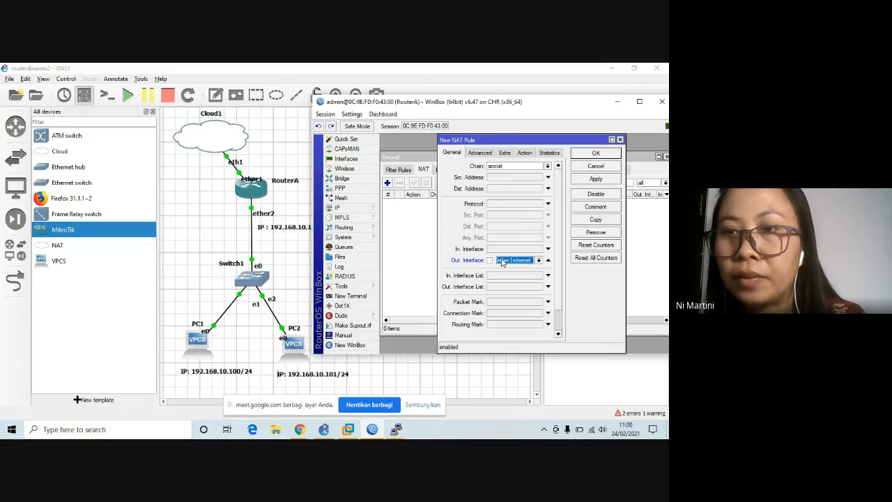
Set the new NAT rule's action to masquerade, then apply and save the rule.
left_click(525, 153)
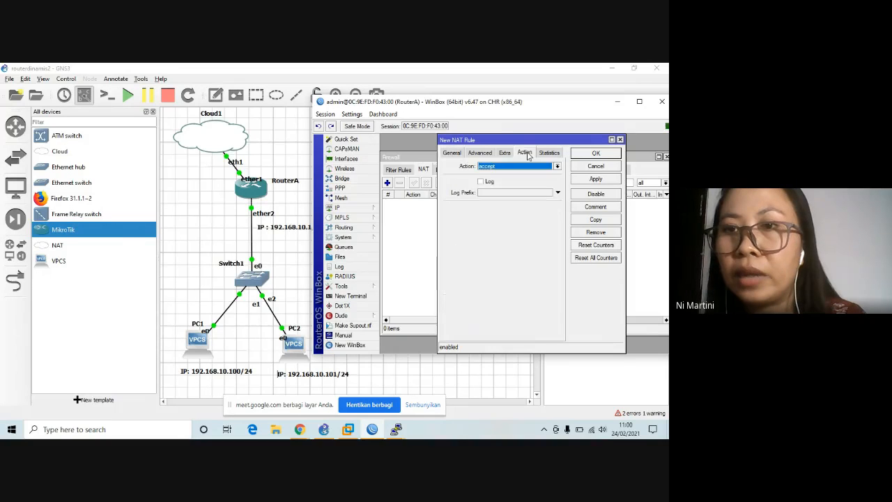
left_click(557, 167)
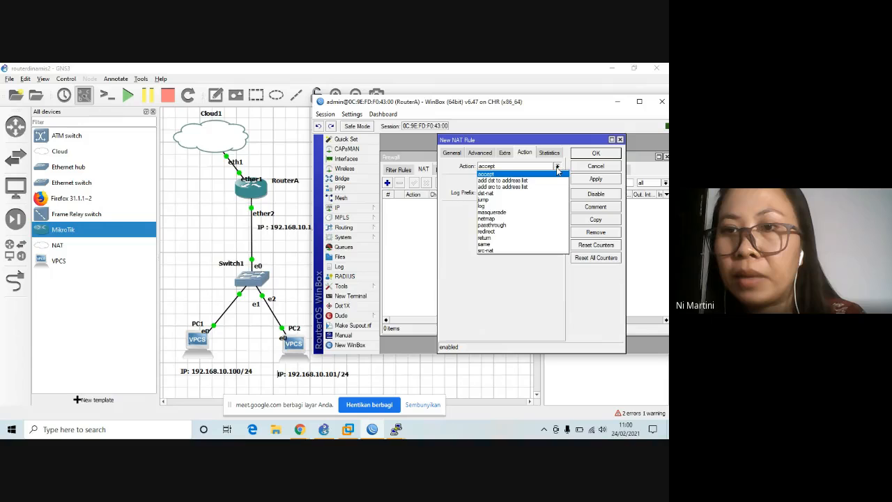
left_click(504, 212)
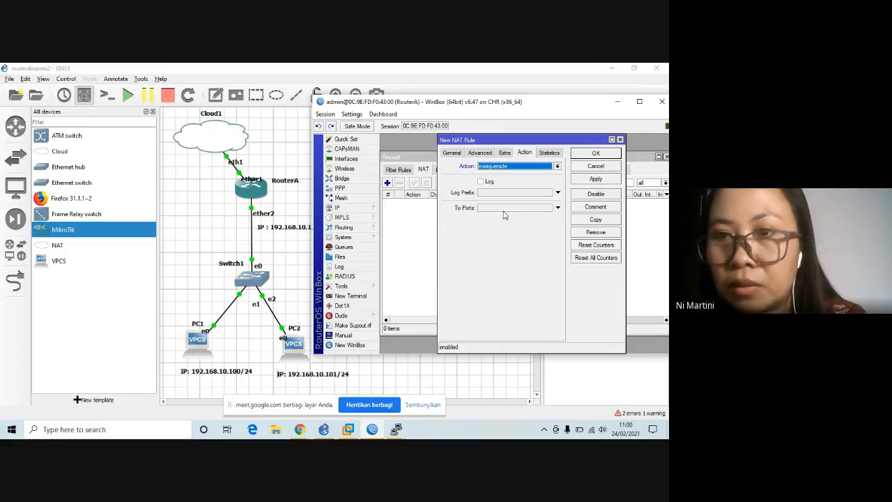
left_click(599, 179)
left_click(599, 153)
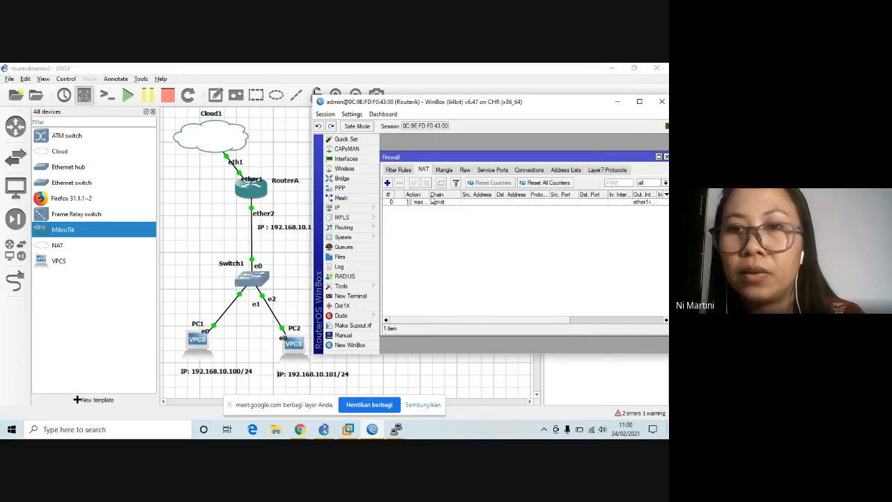
Open a new terminal on RouterA and ping google.com from it.
left_click(362, 298)
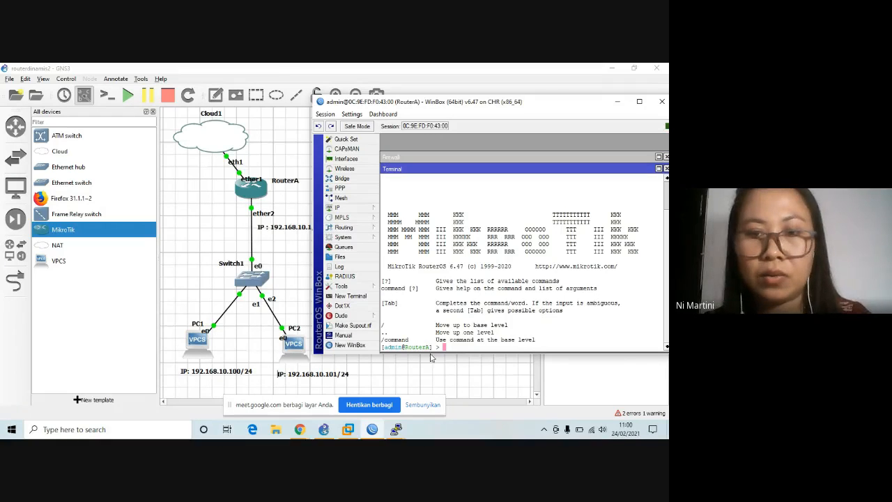
type("ping goo")
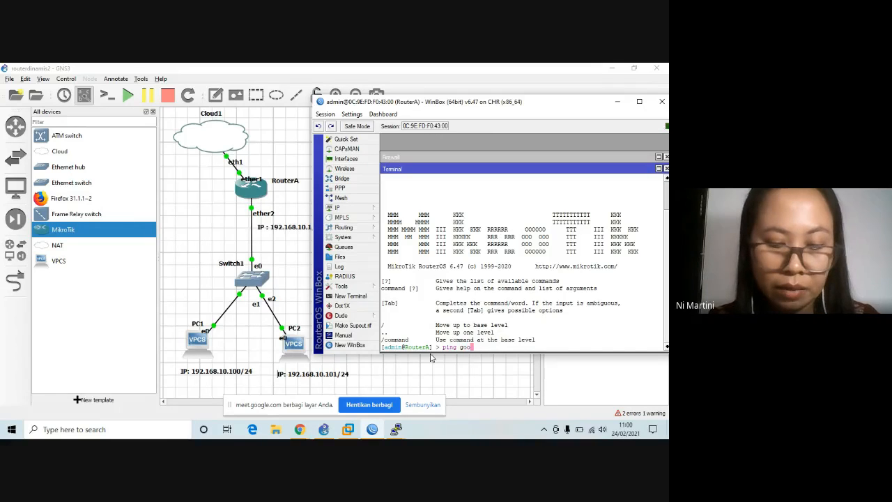
type("gle.com")
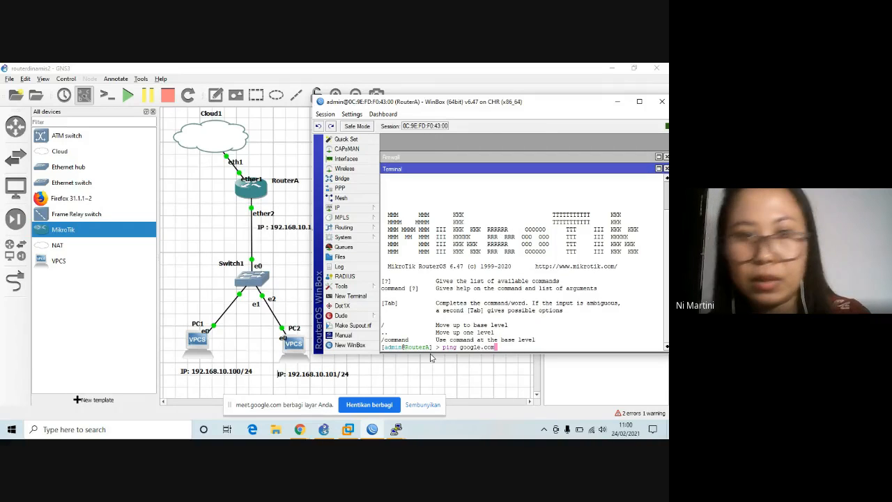
key("Return")
Return to the GNS3 topology, open PC1's console and ping 8.8.8.8 from it.
left_click(431, 358)
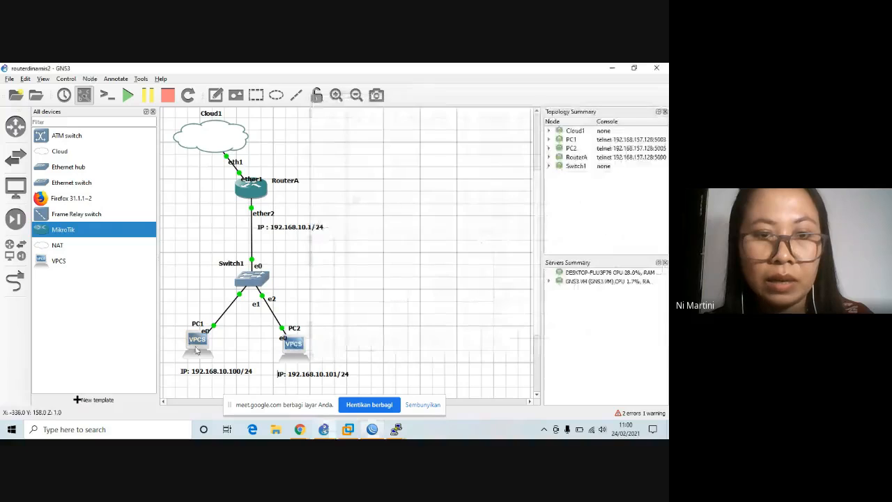
double_click(199, 340)
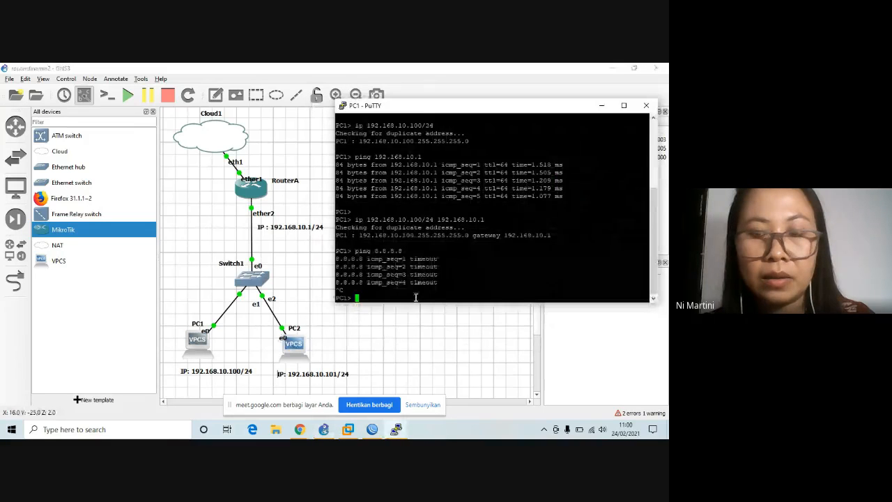
type("p")
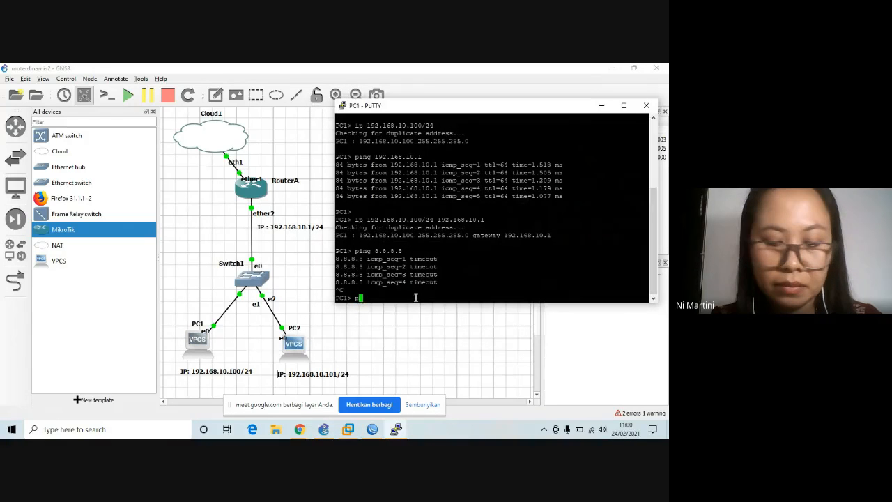
type("ing 8")
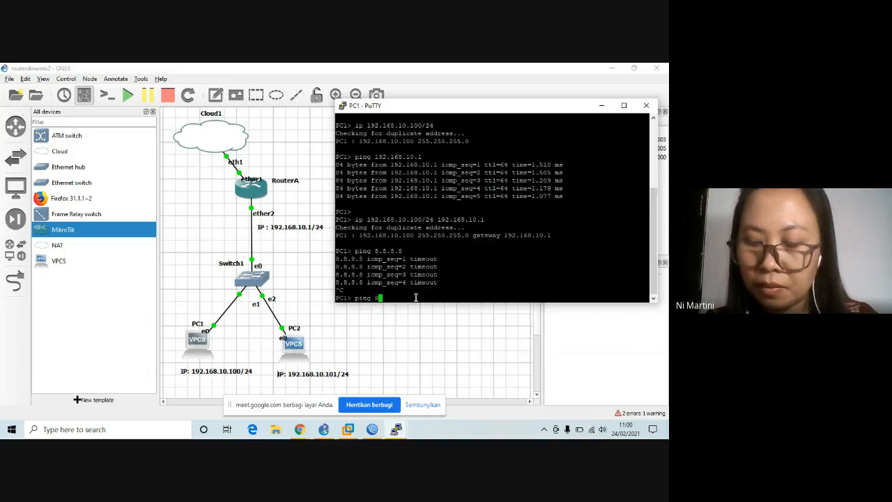
type(".8.8")
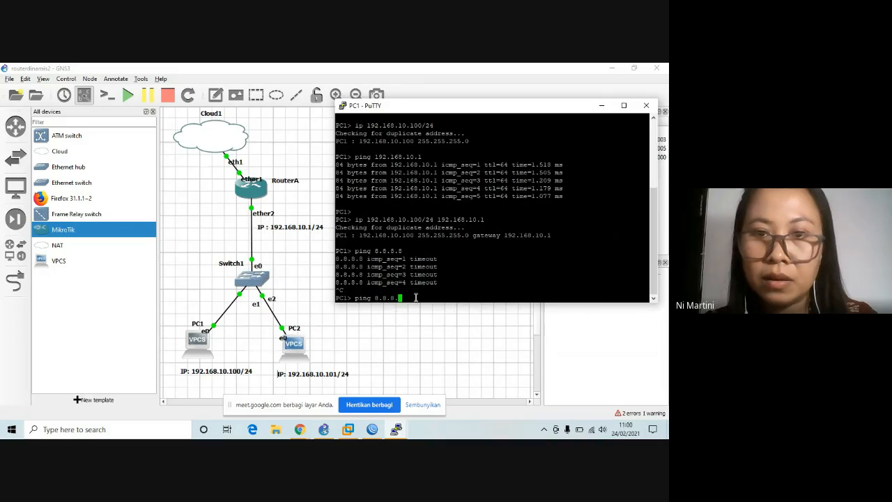
key("Return")
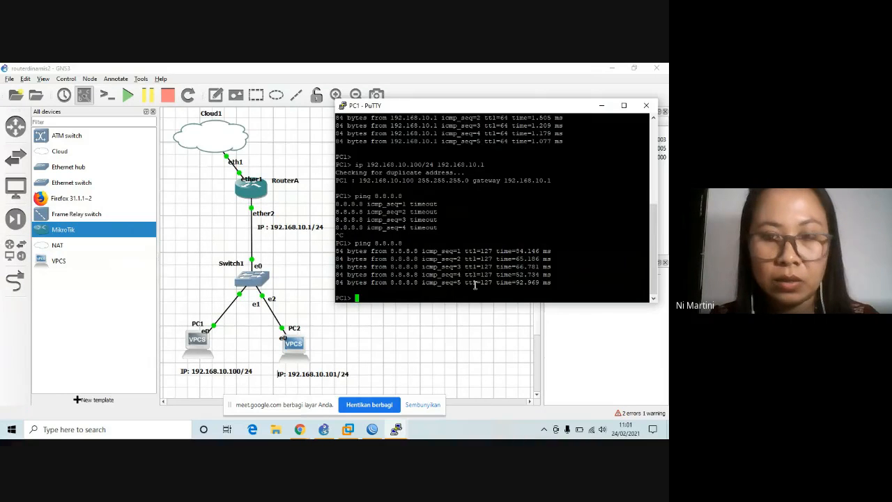
Ping google.com from PC1 to test name resolution.
type("ping ")
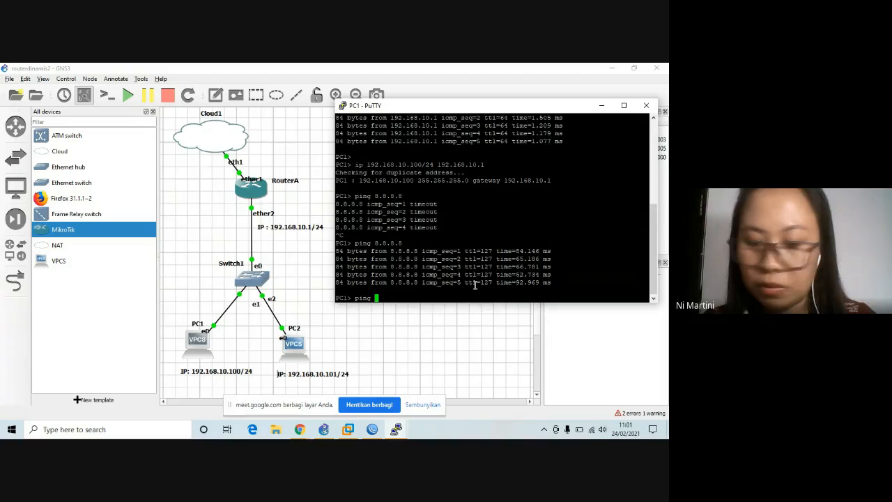
type("google.com")
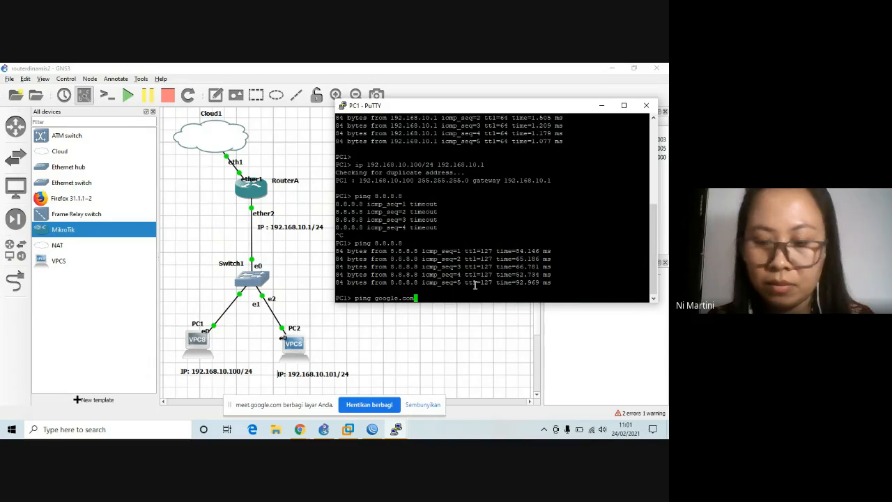
key("Return")
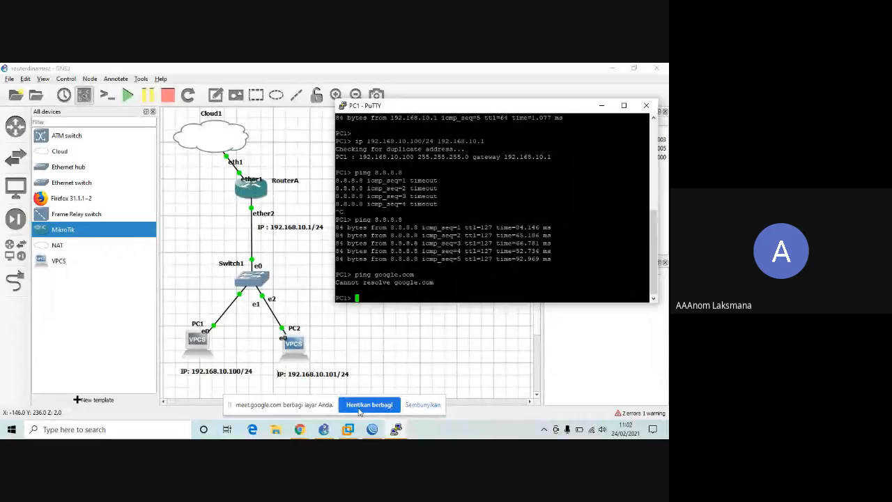
Switch to WinBox and close RouterA's firewall window and terminal.
left_click(373, 429)
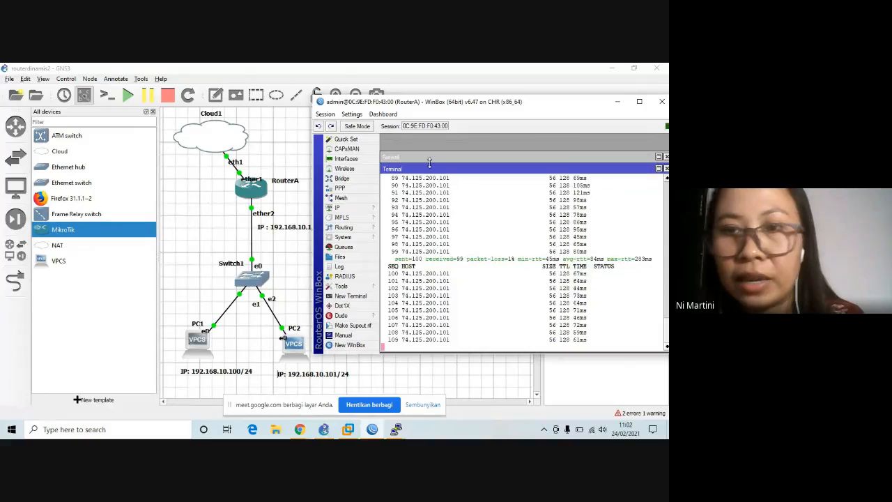
left_click(666, 157)
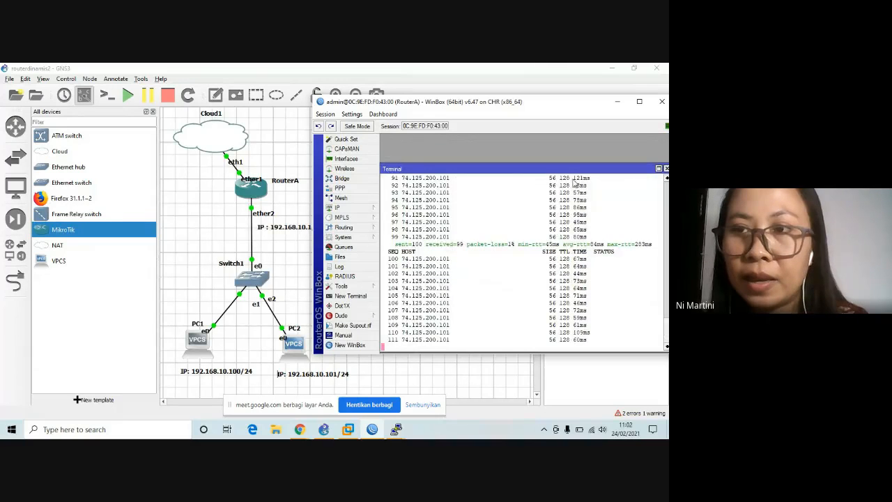
left_click(666, 168)
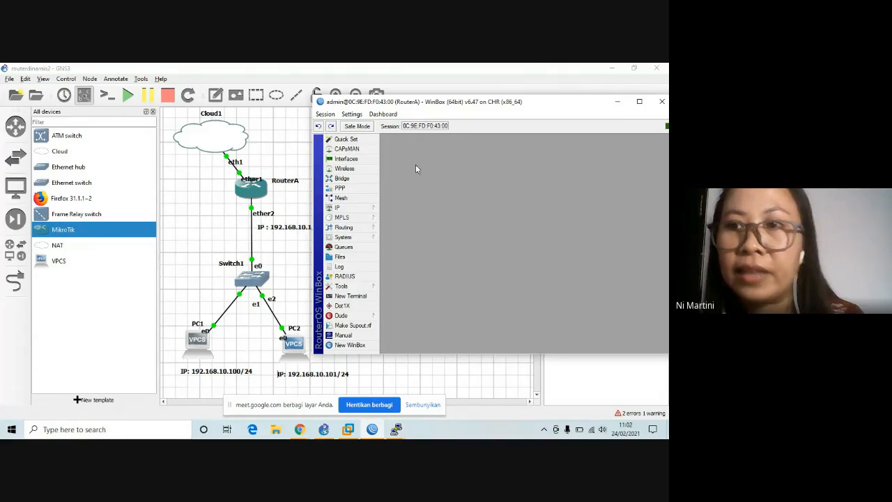
Remove RouterA's existing DHCP client and add a new one on ether1-internet with peer DNS, peer NTP and default route enabled.
left_click(356, 211)
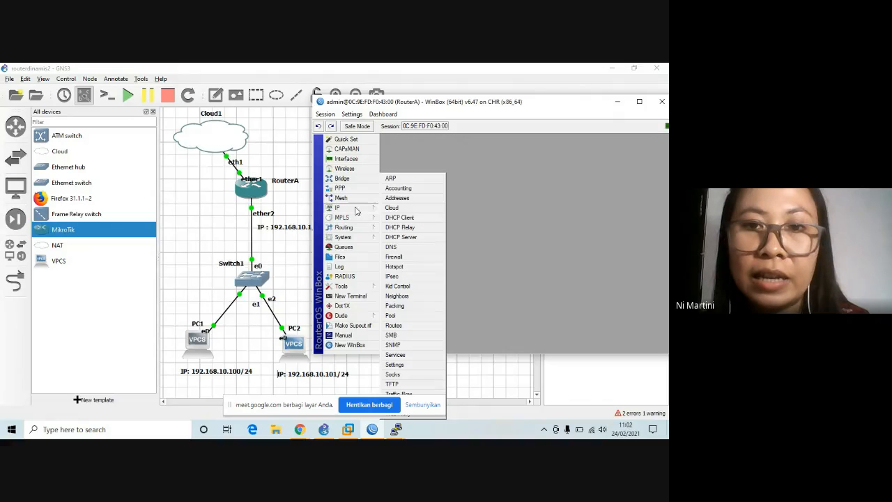
left_click(415, 222)
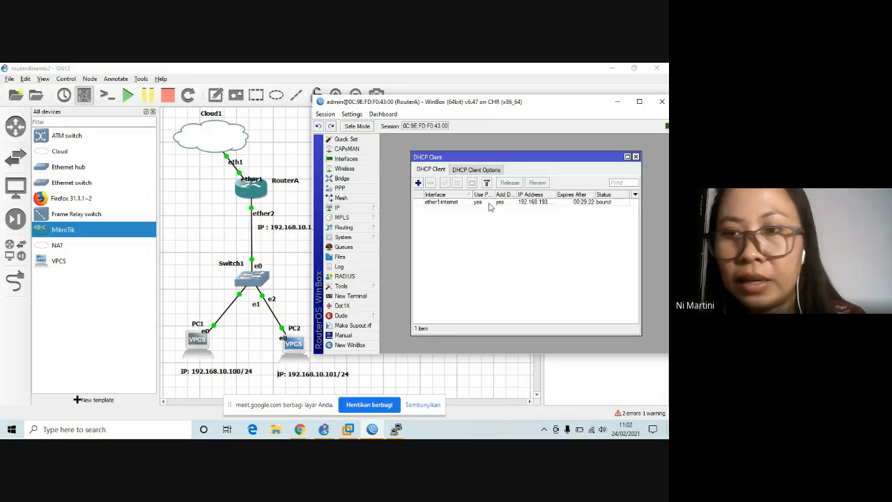
left_click(429, 202)
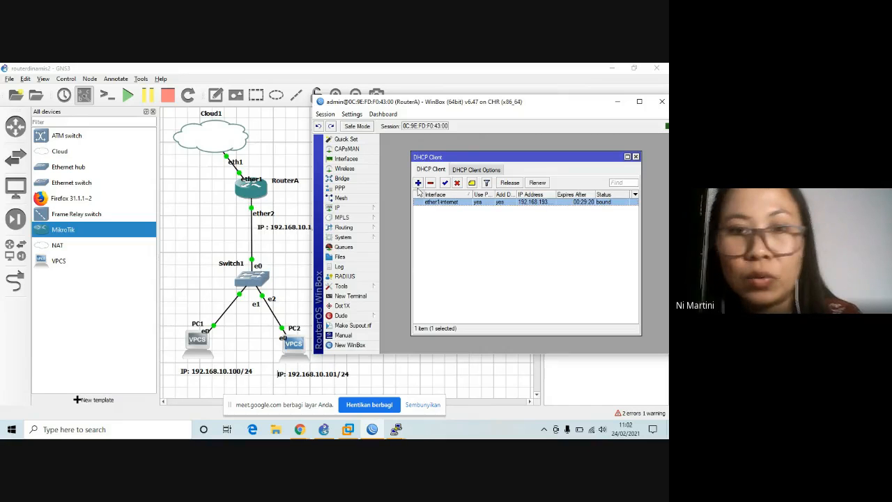
left_click(430, 183)
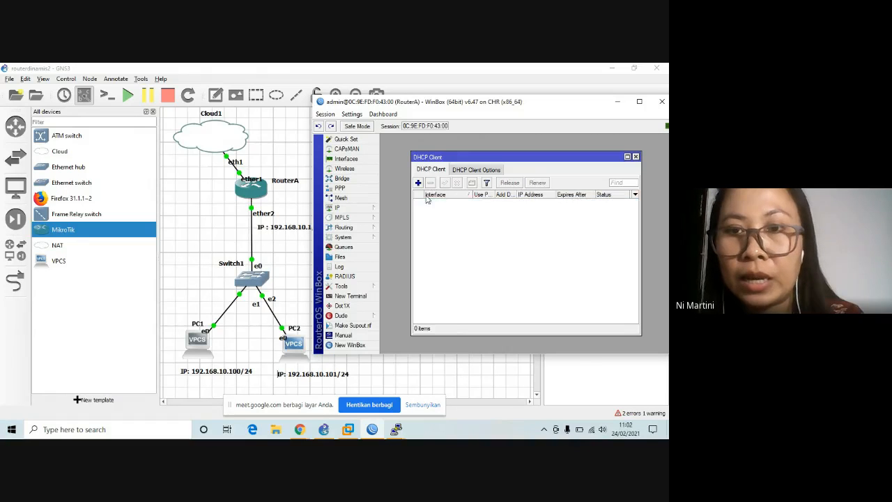
left_click(418, 184)
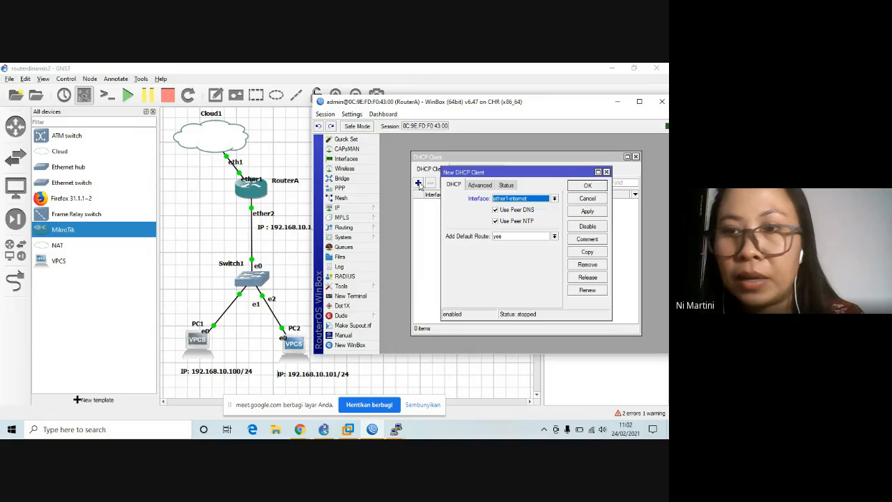
left_click(593, 187)
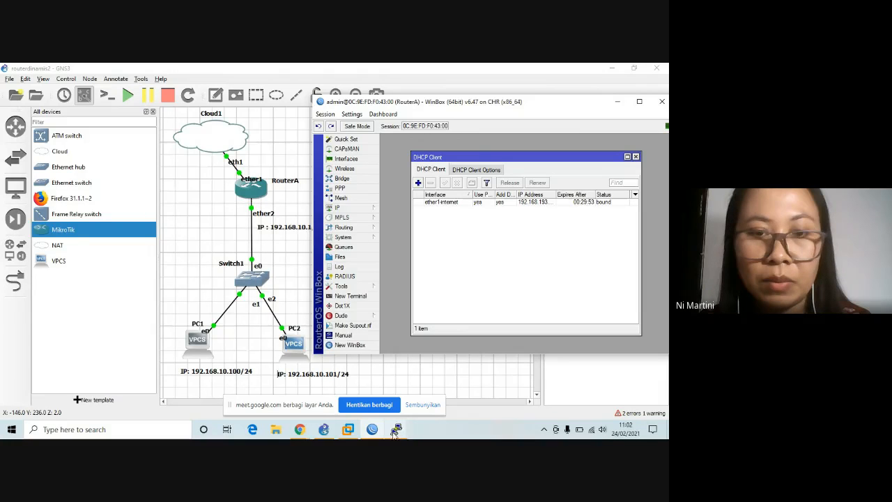
Go back to PC1's console from the topology and repeat the ping to google.com.
left_click(202, 348)
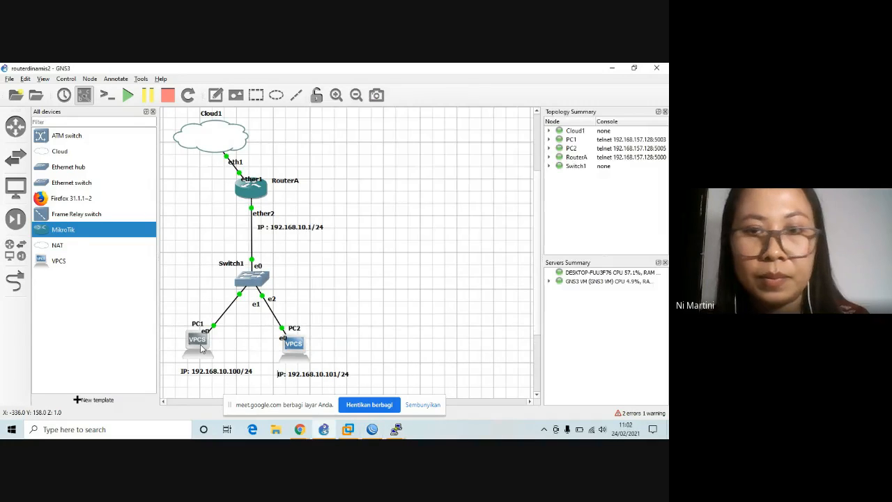
double_click(200, 343)
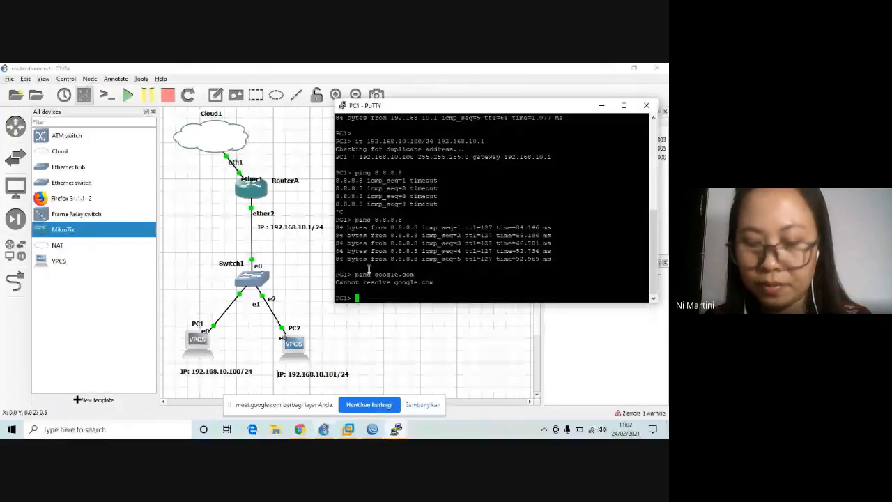
key("Up")
key("Return")
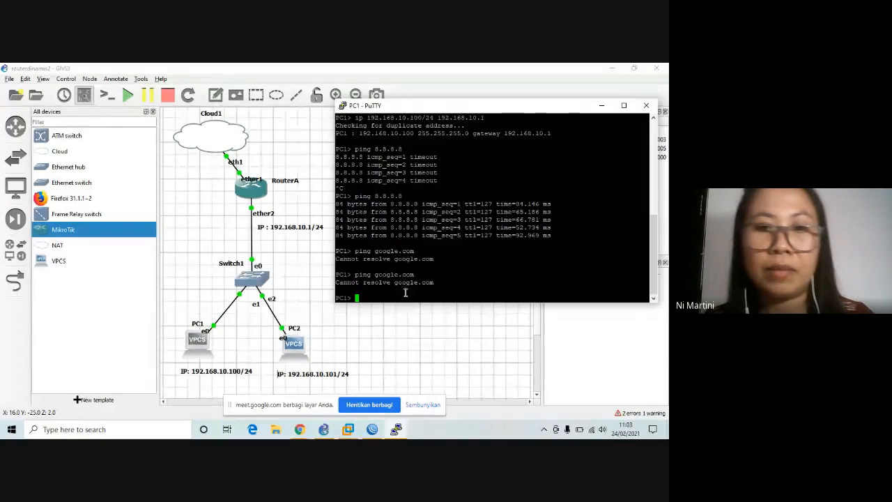
type("dn")
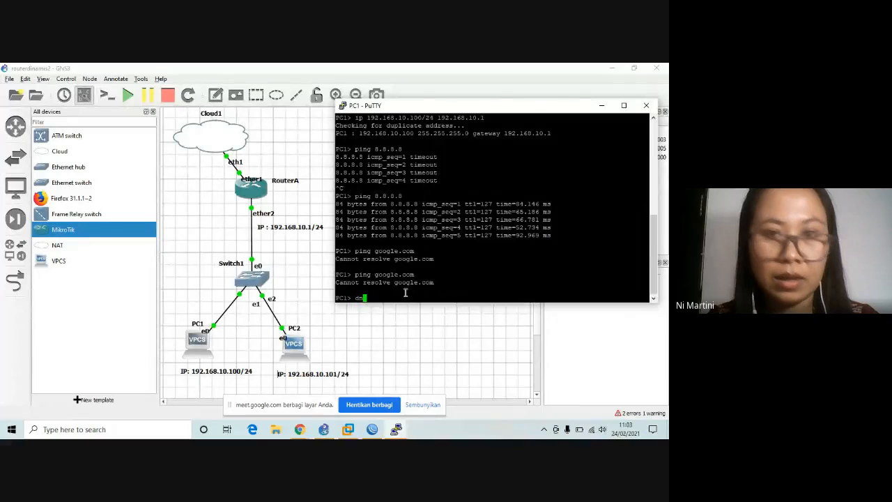
key("BackSpace")
key("BackSpace")
type("DNS ")
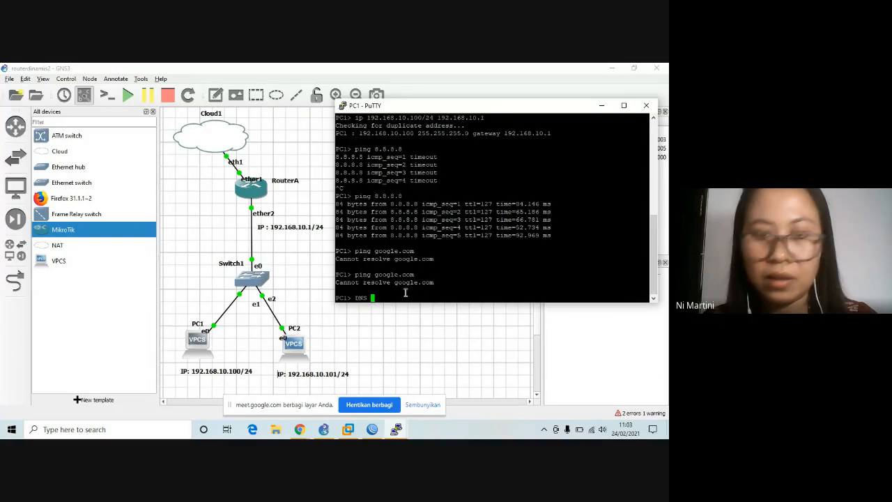
type("8.")
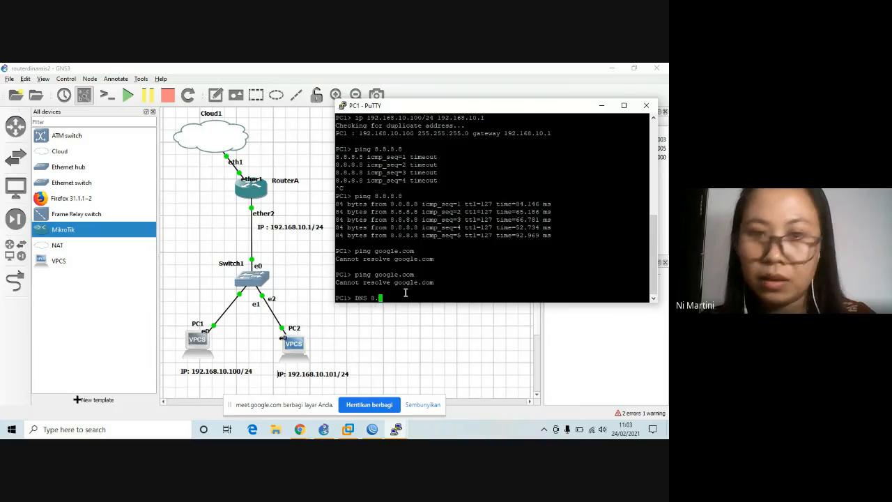
key("BackSpace")
key("BackSpace")
key("BackSpace")
key("BackSpace")
key("BackSpace")
key("BackSpace")
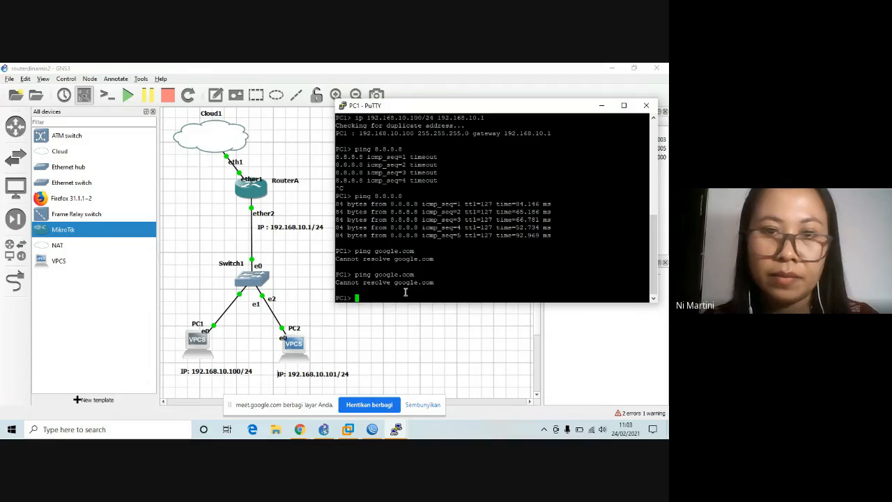
type("ip")
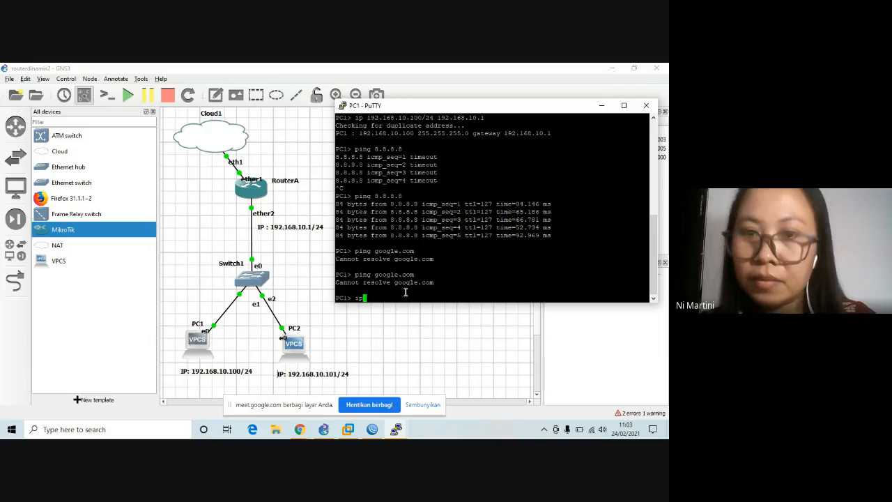
key("BackSpace")
key("BackSpace")
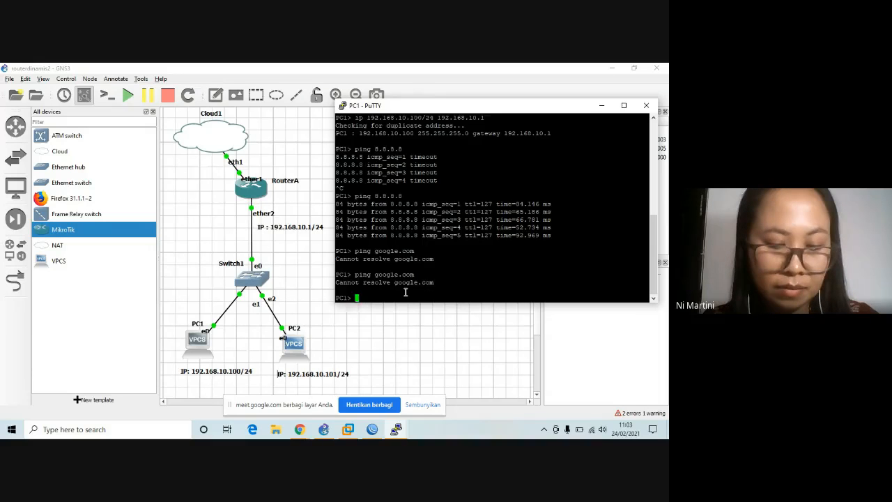
Try to set PC1's DNS server with the command dns 8.8.8.8.
type("dns")
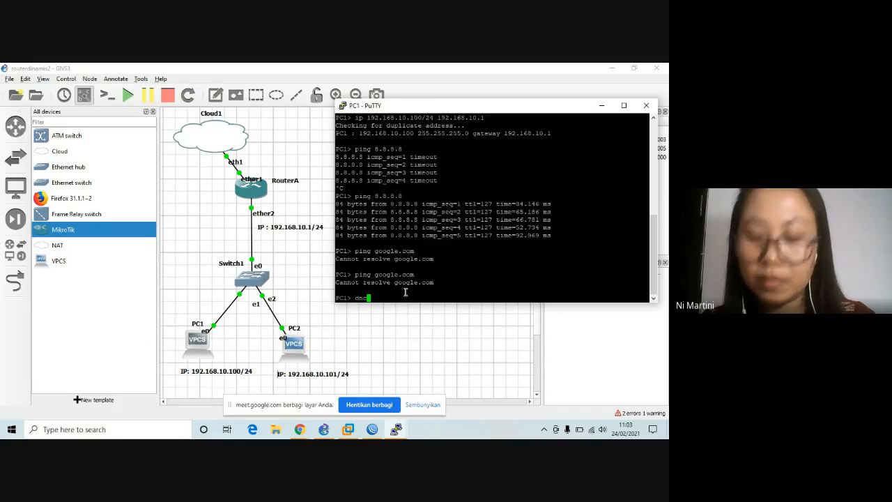
type(" 8.8.8")
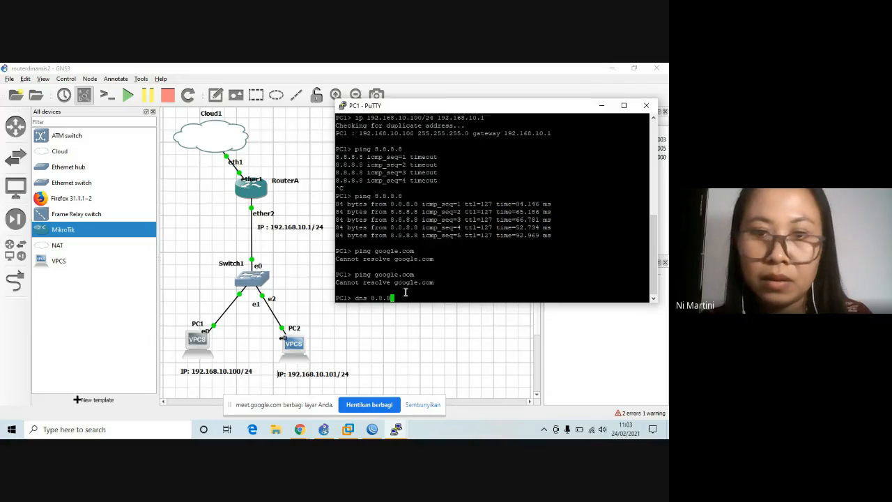
type(".8")
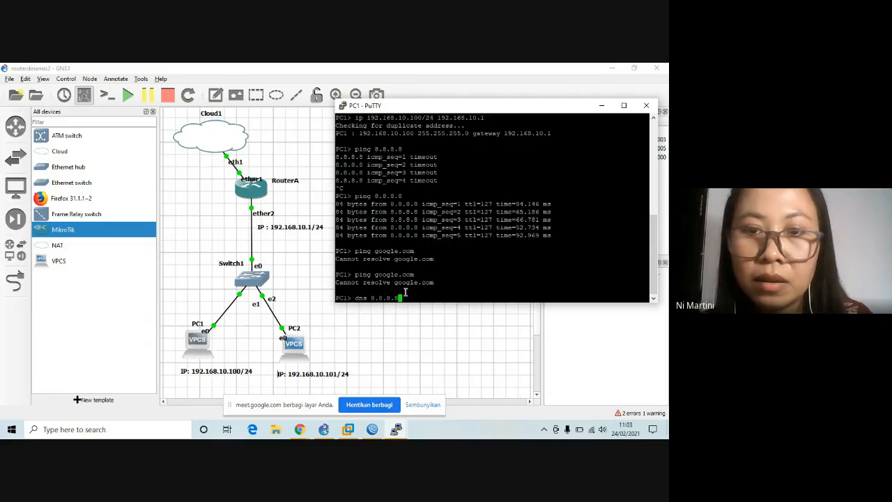
key("Return")
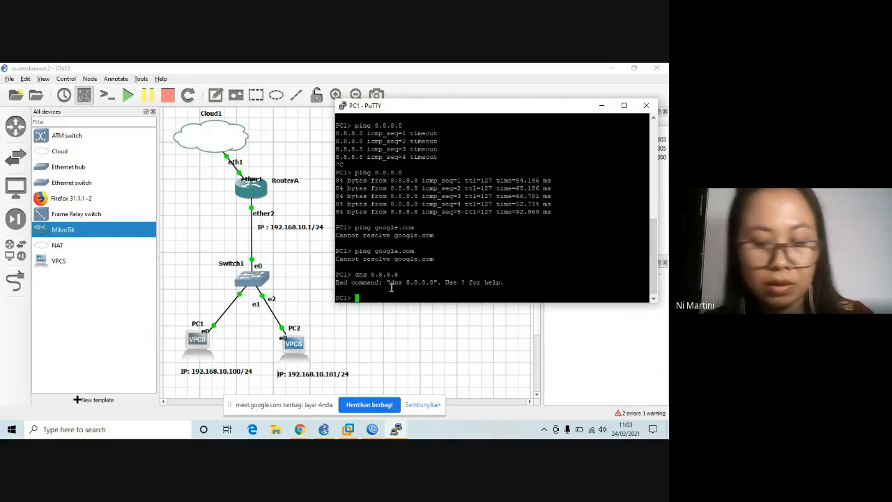
Set PC1's DNS server with the command ip dns 8.8.8.8.
type("ip dn")
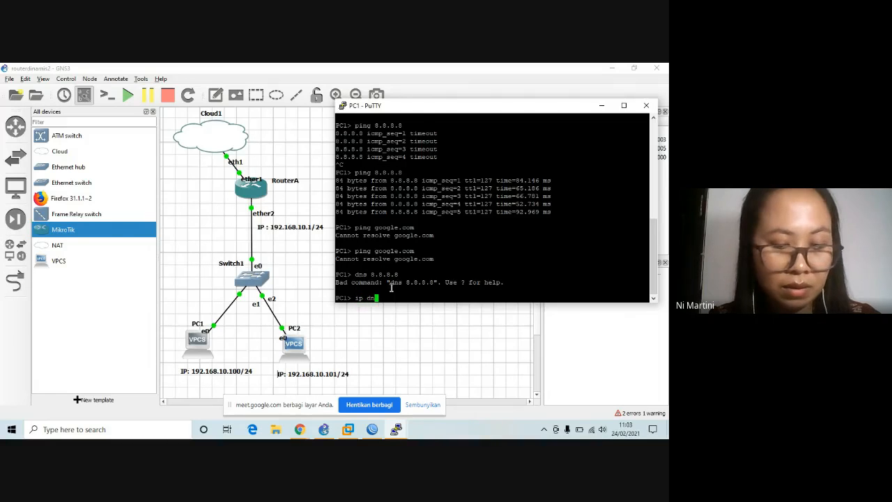
type("s 8.8")
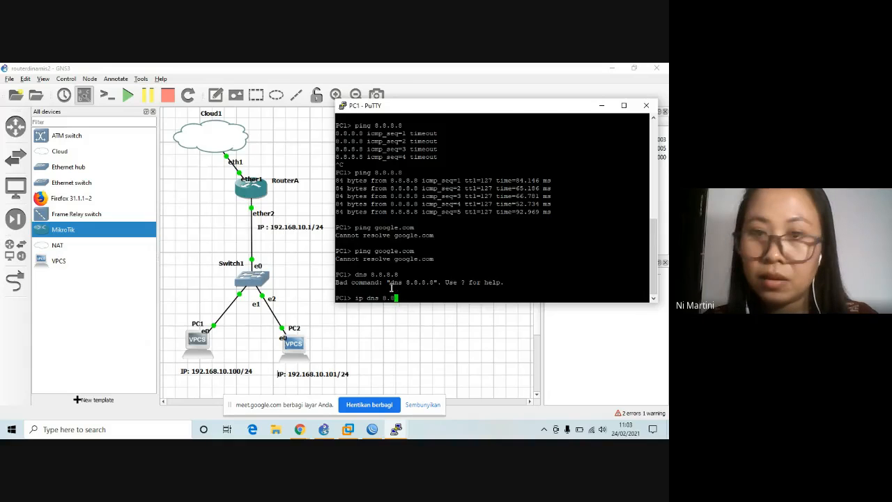
type(".8.8")
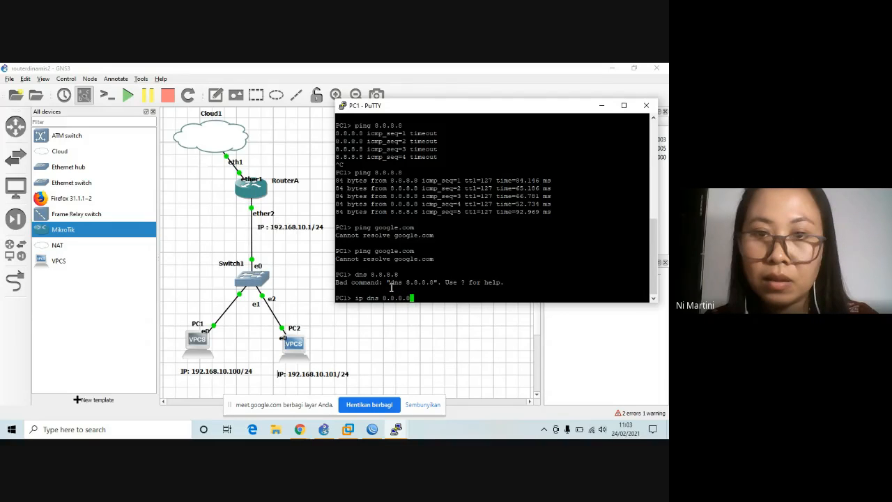
key("Return")
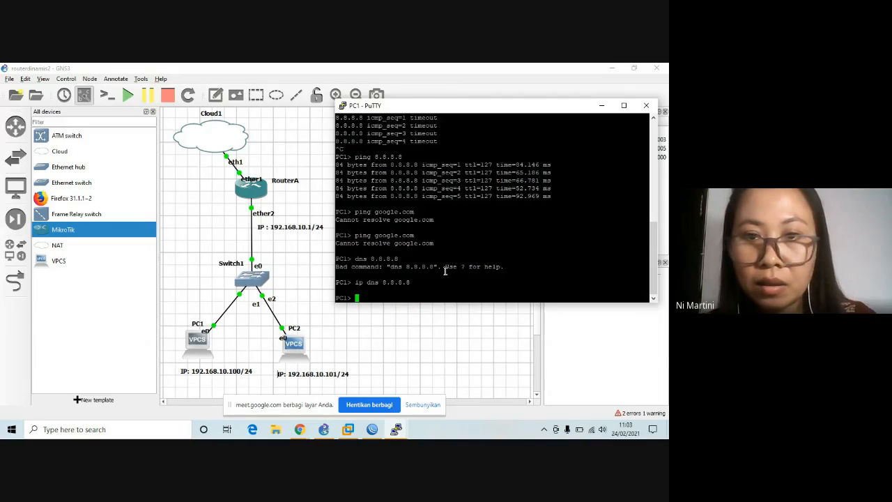
Rerun the ping to google.com from PC1 to test name resolution.
key("Up")
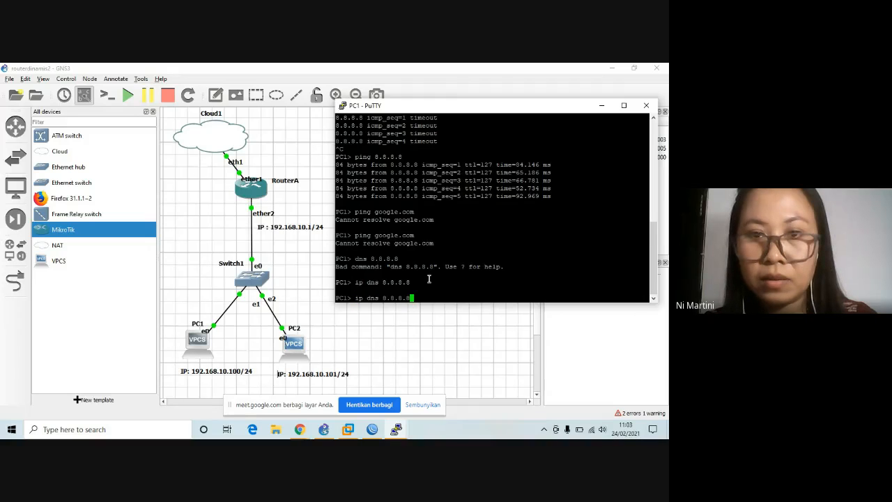
key("Up")
key("Up")
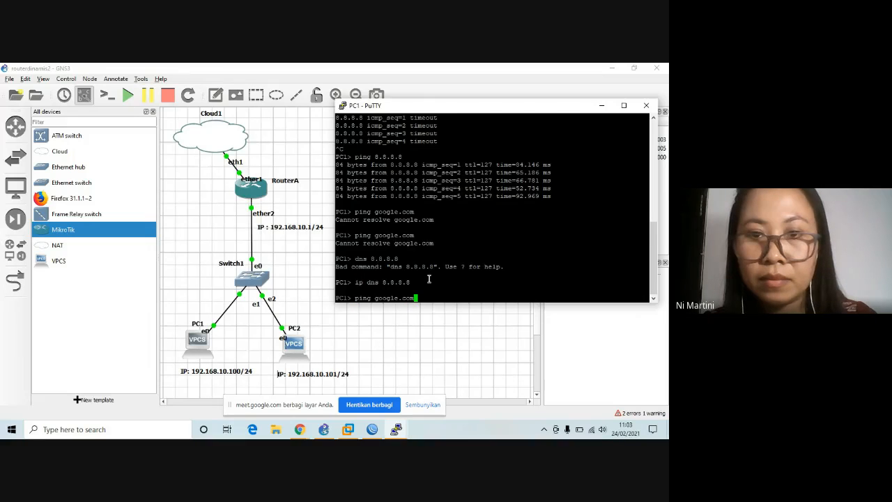
key("Return")
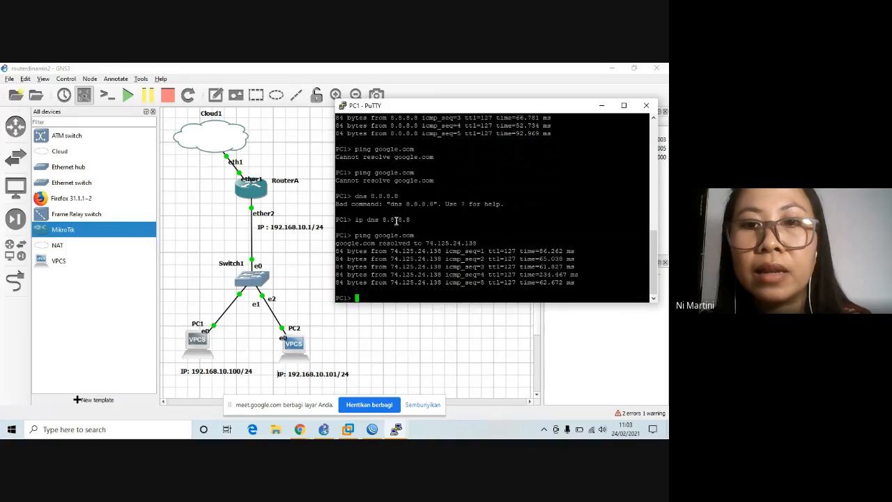
Highlight the ip dns 8.8.8.8 command, its server address and the pinged google.com name in PC1's console.
left_click_drag(424, 219, 336, 214)
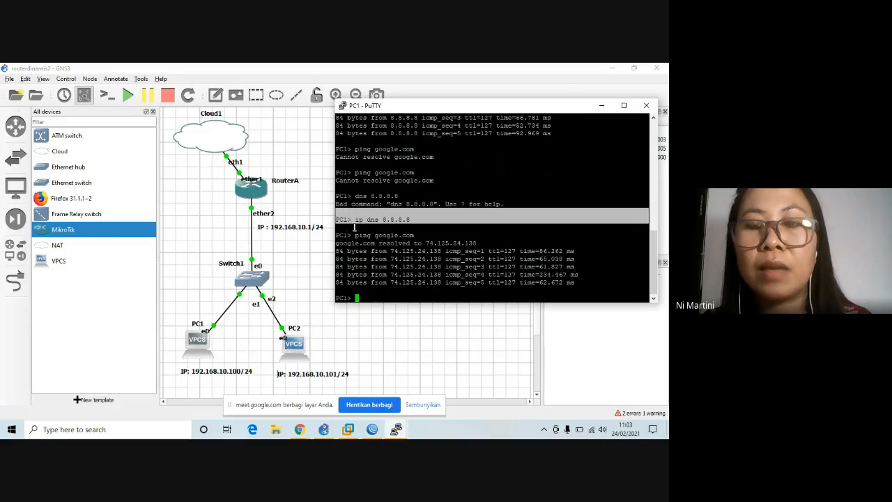
left_click(391, 235)
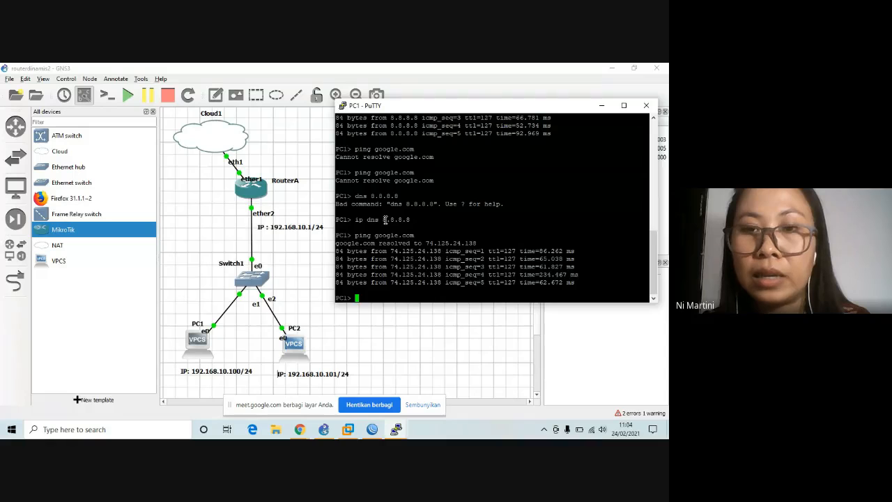
left_click_drag(413, 220, 385, 219)
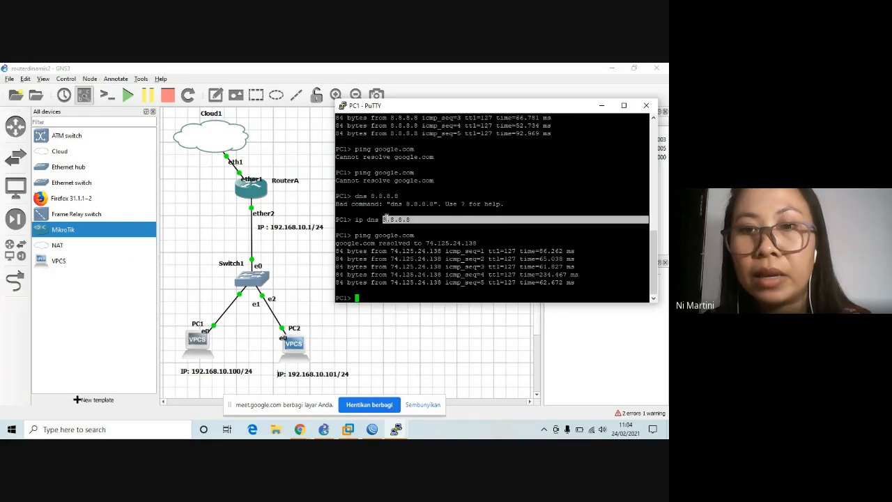
left_click(388, 237)
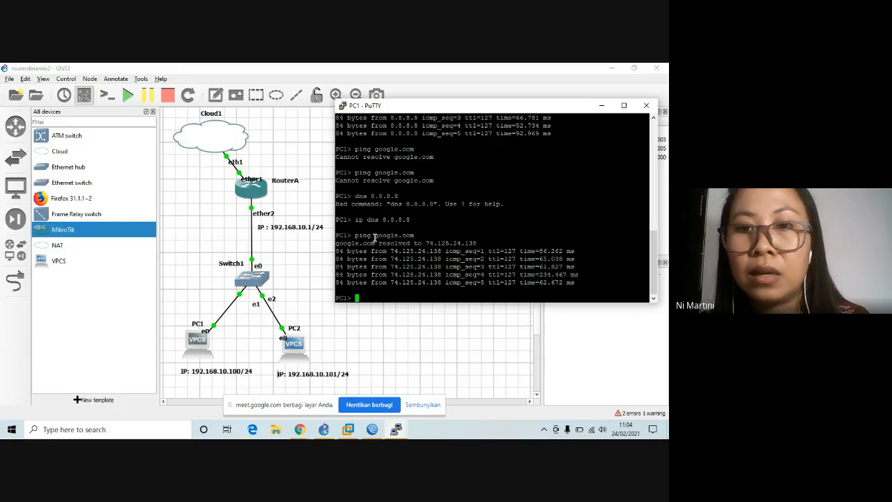
left_click_drag(373, 237, 414, 237)
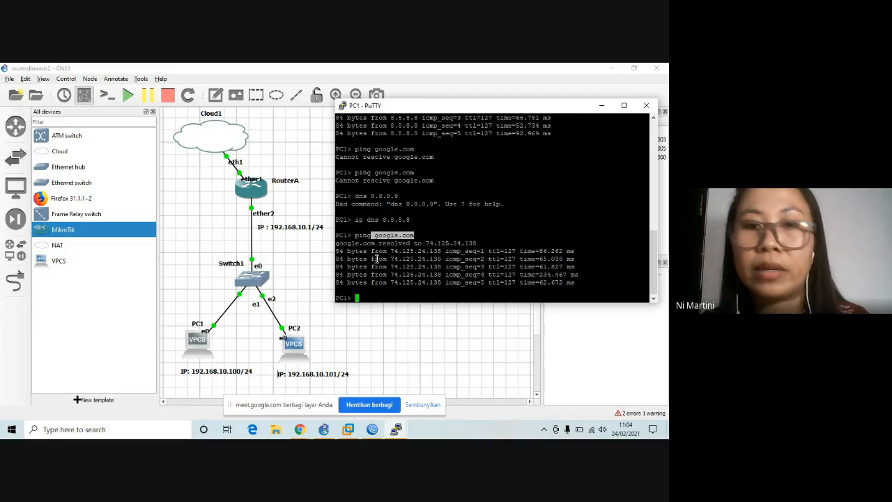
Open PC2's console from the topology and set its DNS server with ip dns 8.8.8.8.
left_click(307, 279)
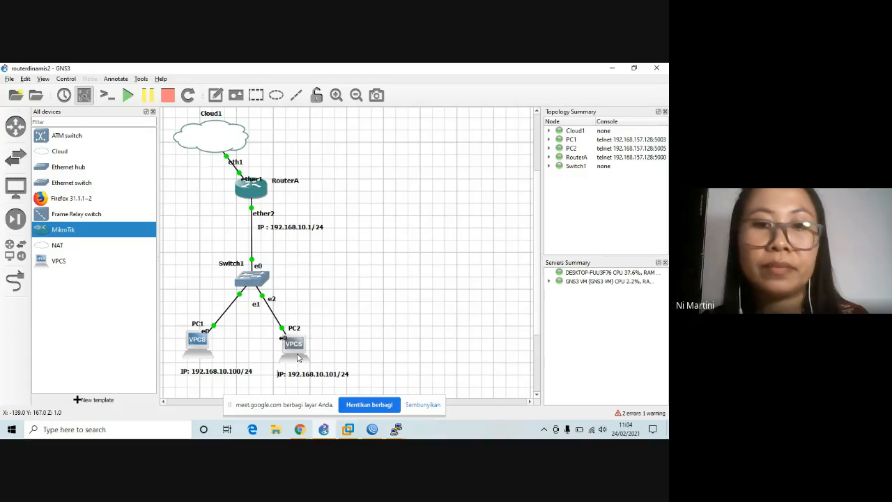
double_click(296, 348)
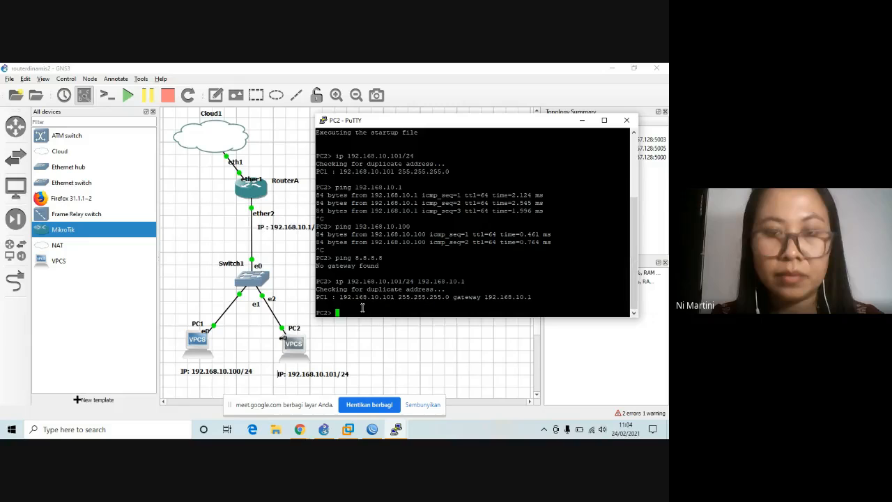
type("ip")
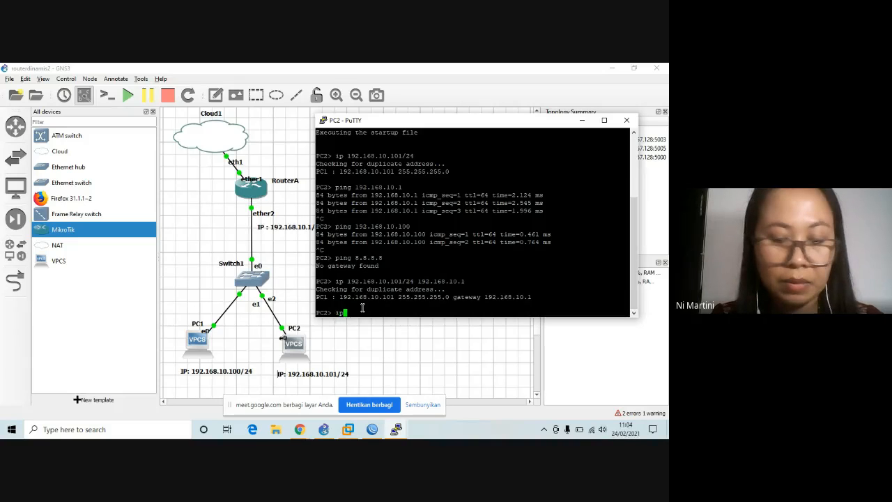
type(" dns")
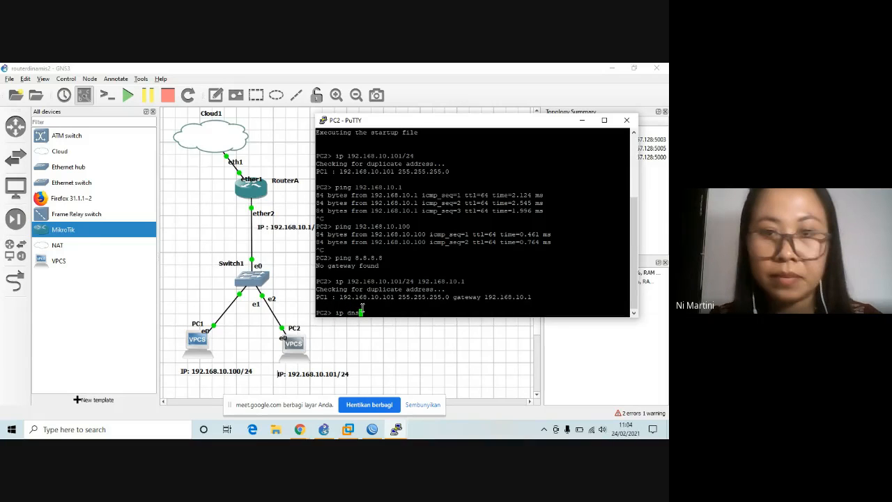
type(" 8.8.8.8")
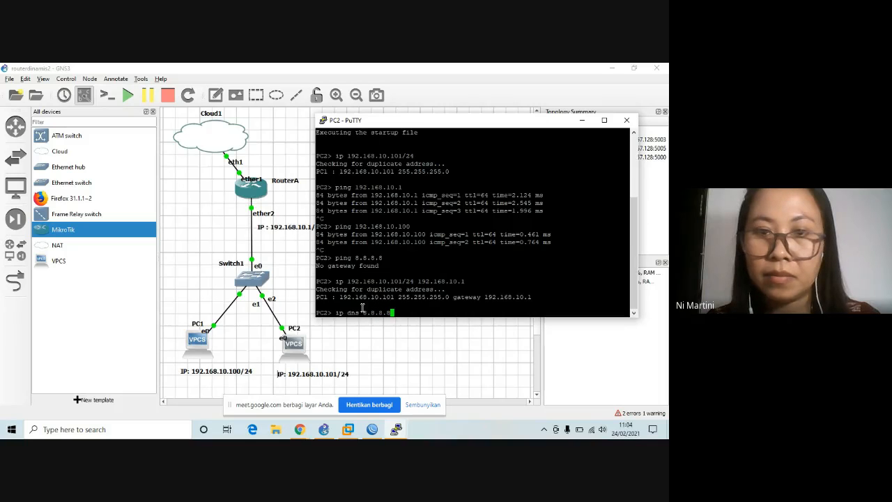
key("Return")
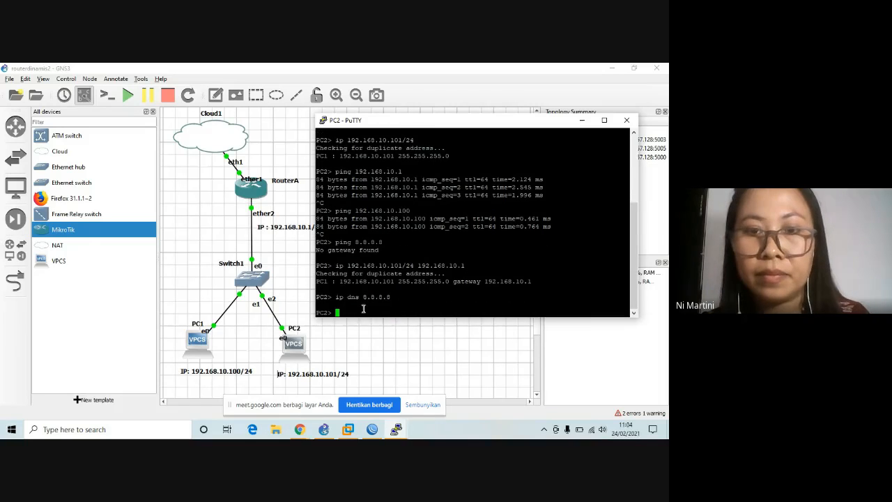
key("Up")
key("Up")
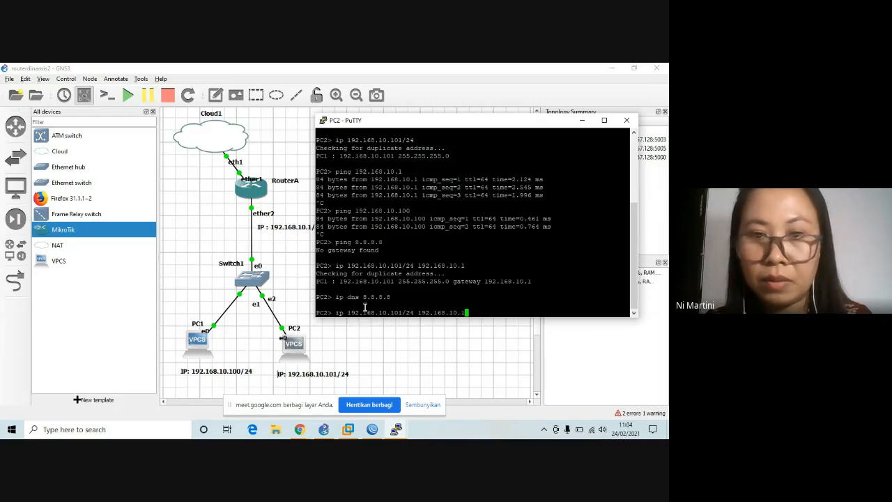
key("BackSpace")
key("BackSpace")
key("BackSpace")
key("BackSpace")
key("BackSpace")
key("BackSpace")
key("BackSpace")
key("BackSpace")
key("BackSpace")
key("BackSpace")
key("BackSpace")
key("BackSpace")
key("BackSpace")
key("BackSpace")
key("BackSpace")
key("BackSpace")
key("BackSpace")
key("BackSpace")
key("BackSpace")
key("BackSpace")
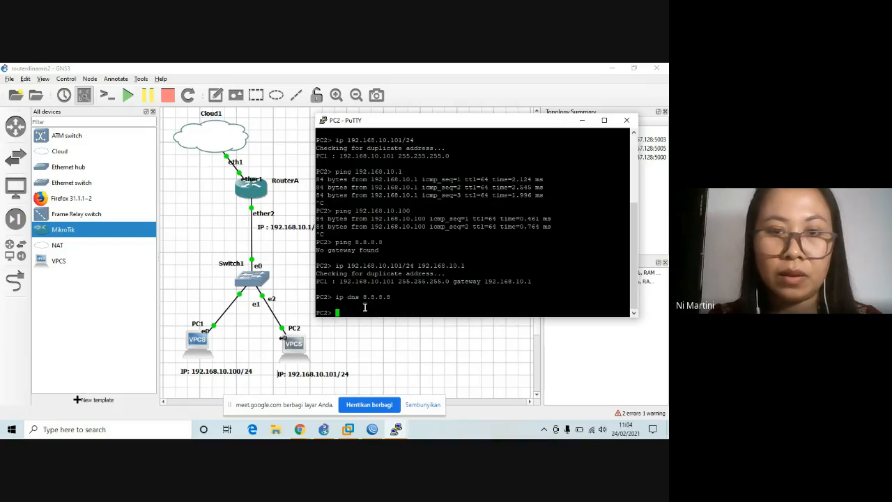
Ping google.com from PC2 to test name resolution, and return to the topology.
type("ping ")
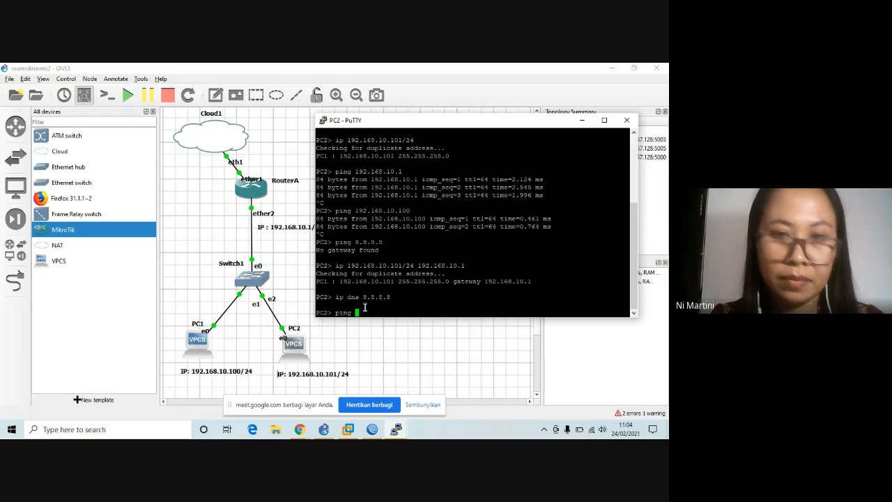
type("google")
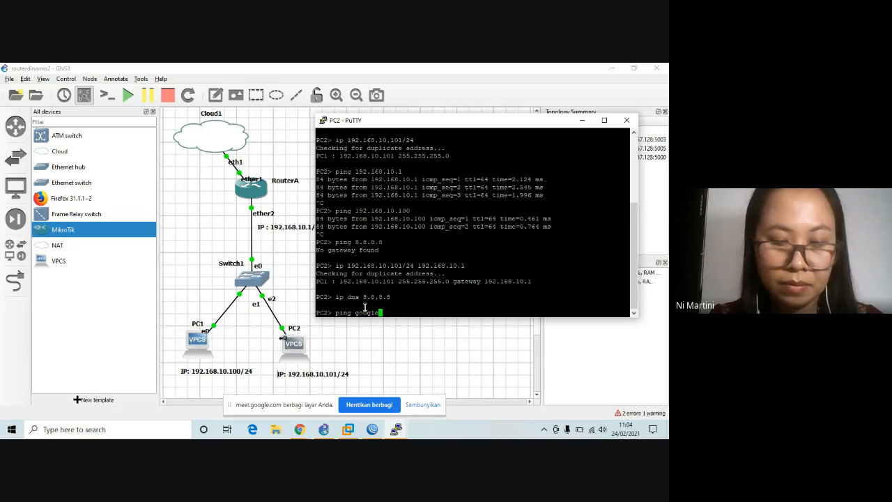
type(".co")
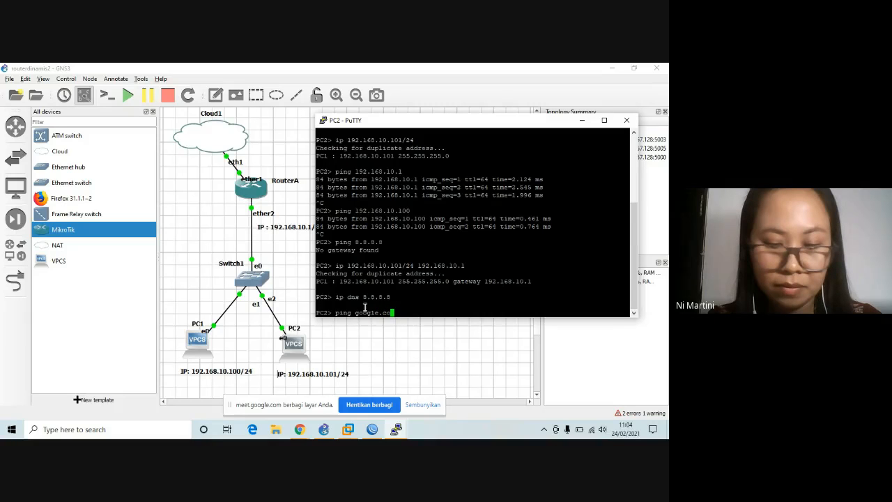
type("m")
key("Return")
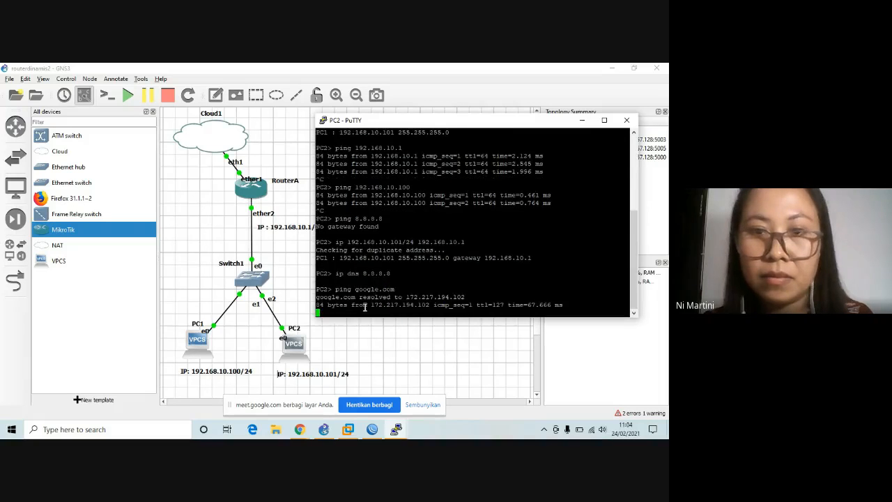
left_click(196, 240)
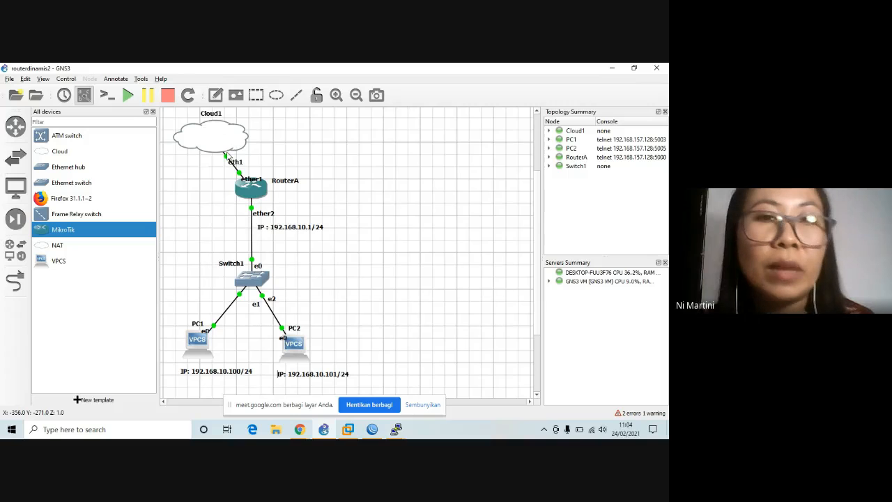
Move RouterA slightly down towards Switch1 and shift PC1 and PC2 a little in the topology.
left_click_drag(251, 188, 256, 200)
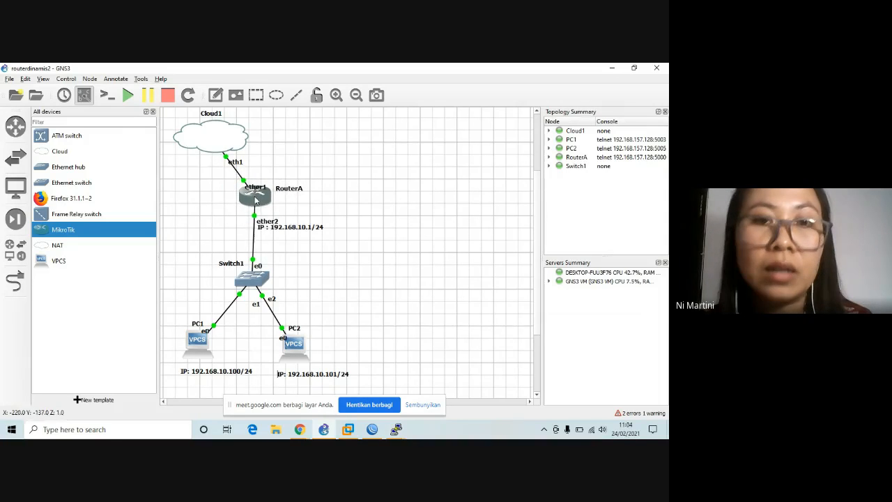
left_click_drag(202, 343, 202, 346)
left_click_drag(301, 350, 308, 352)
left_click(325, 310)
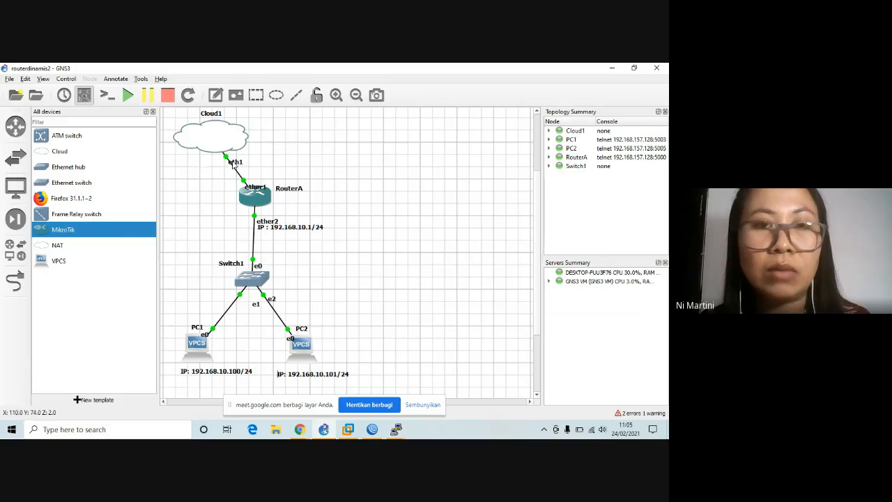
left_click_drag(257, 201, 256, 200)
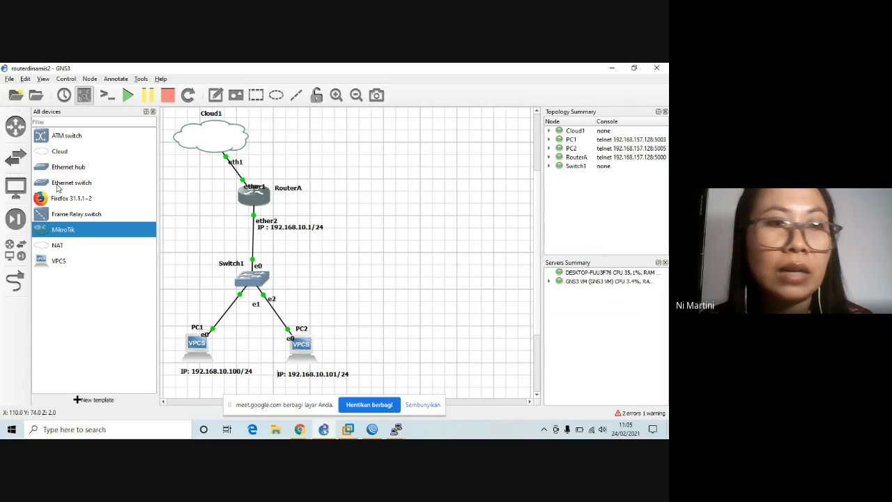
Add a second MikroTik router to the topology, beside RouterA on the side away from the devices list.
left_click(19, 134)
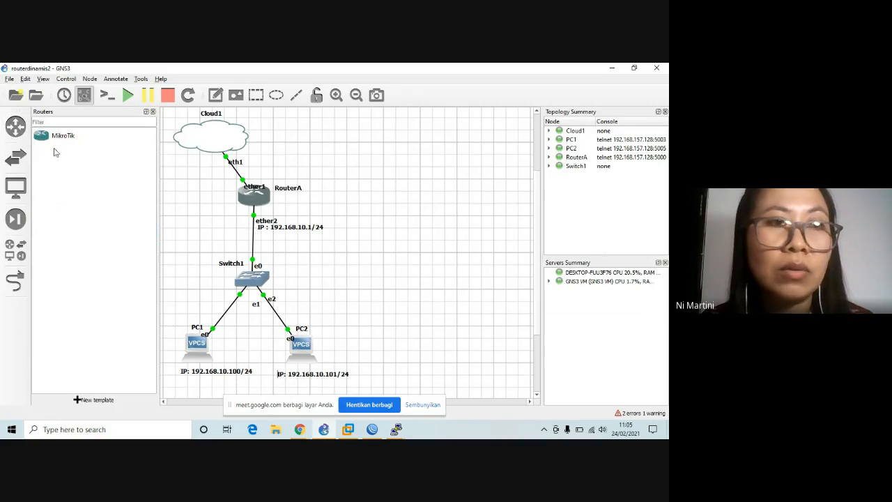
left_click(67, 136)
left_click_drag(69, 136, 391, 211)
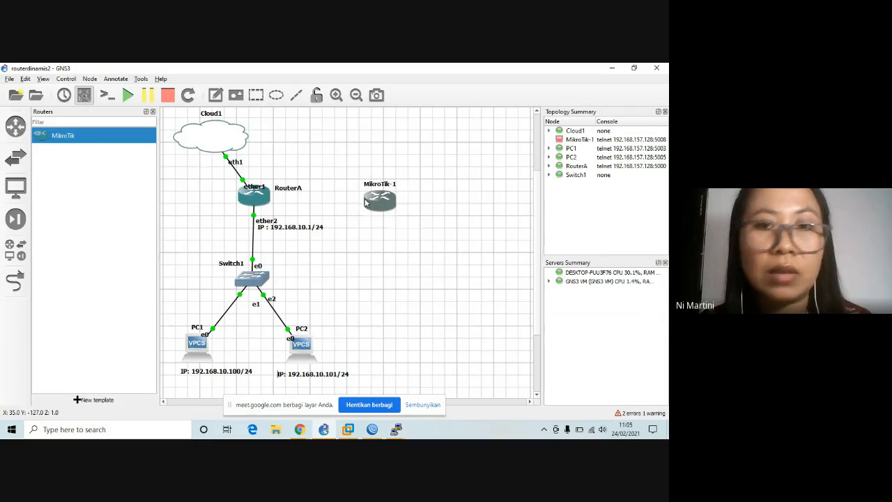
Link RouterA's ether3 port to ether1 of the new MikroTik-1 router.
left_click(14, 289)
left_click(263, 198)
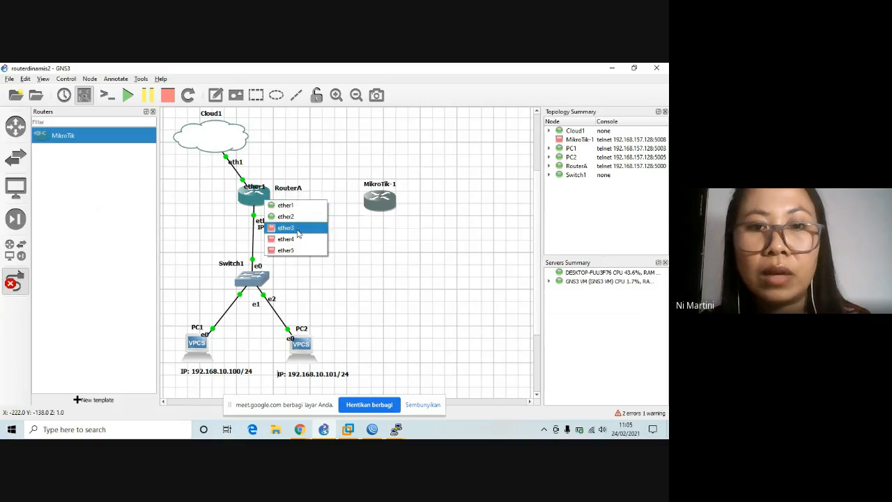
left_click(298, 230)
left_click(374, 198)
left_click(404, 202)
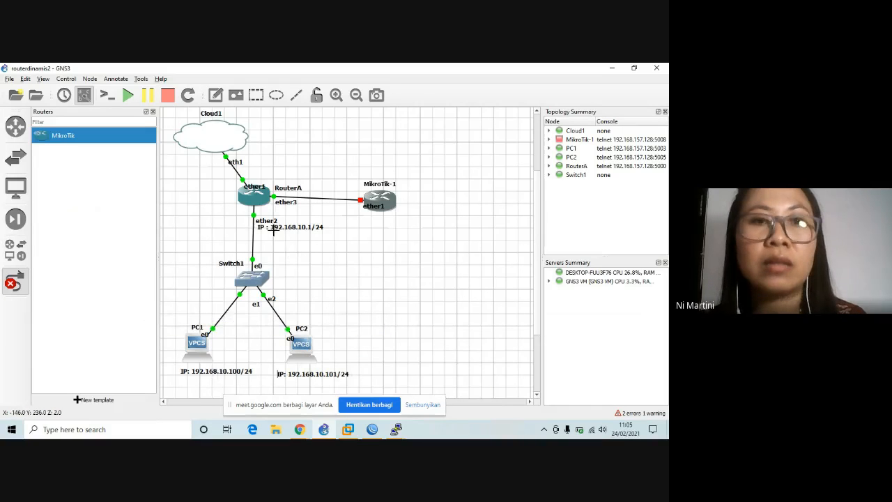
left_click(262, 197)
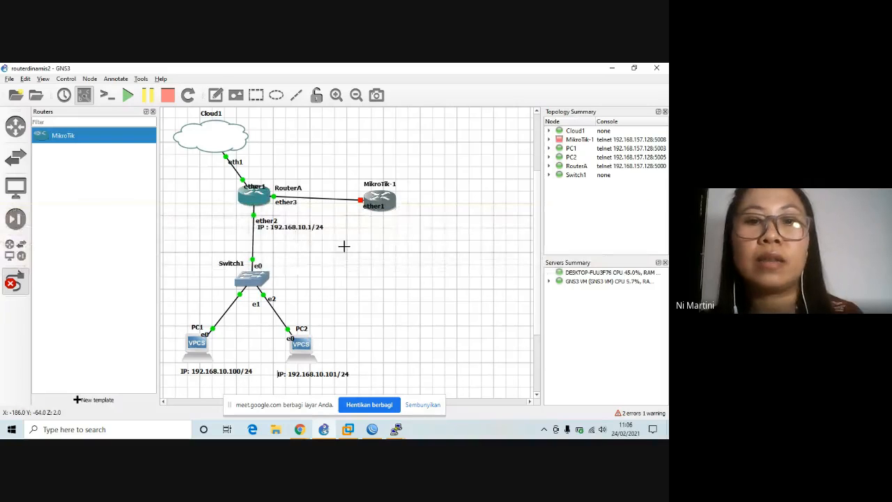
mouse_move(397, 432)
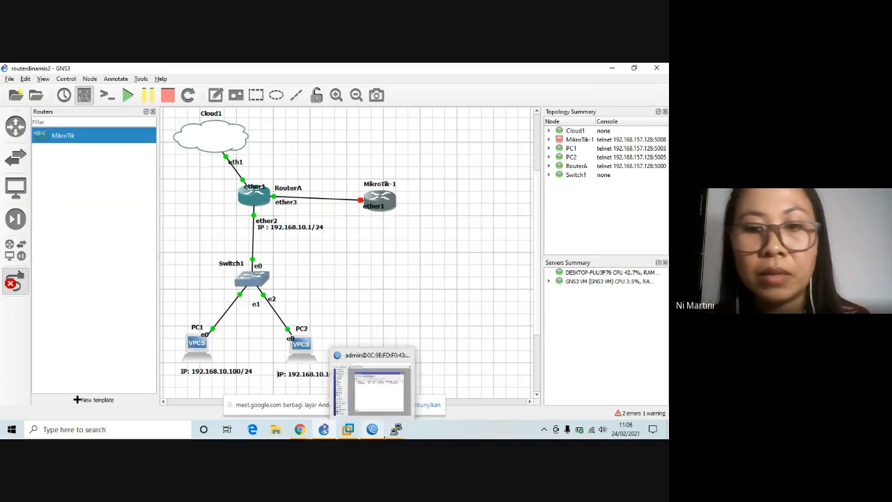
mouse_move(324, 432)
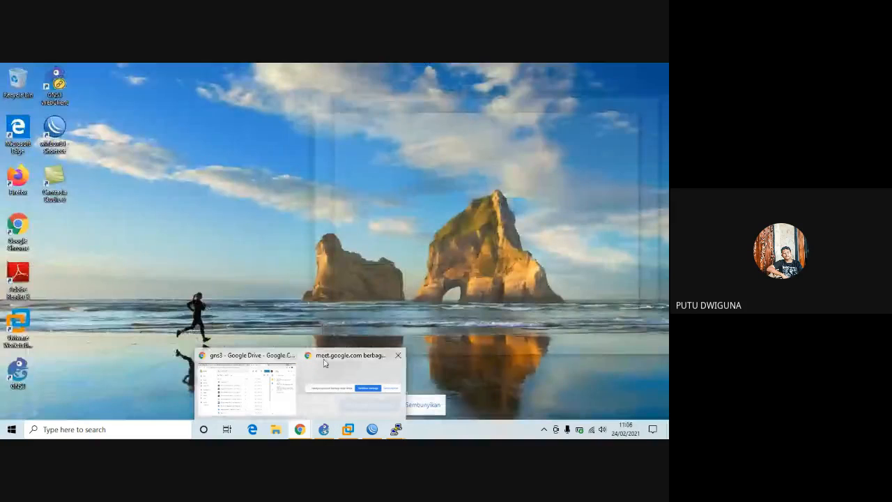
left_click(313, 378)
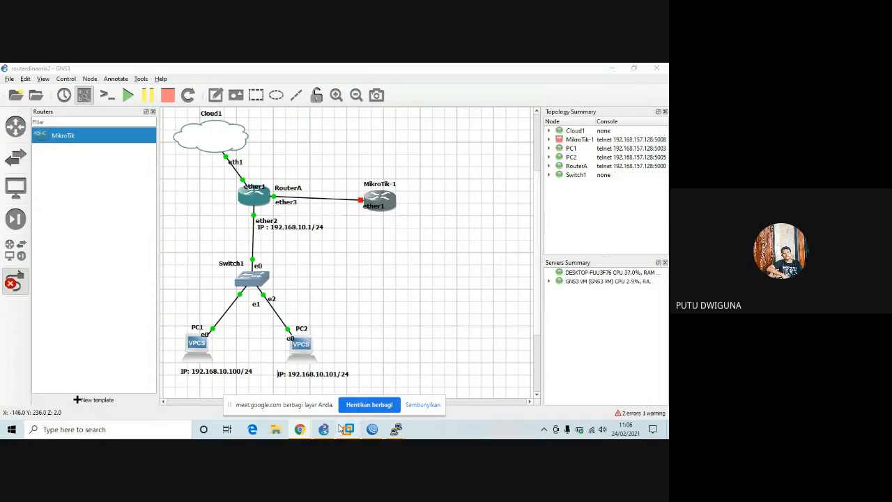
Switch to RouterA's WinBox session, close the DHCP Client list and move the window clear of the topology.
mouse_move(323, 431)
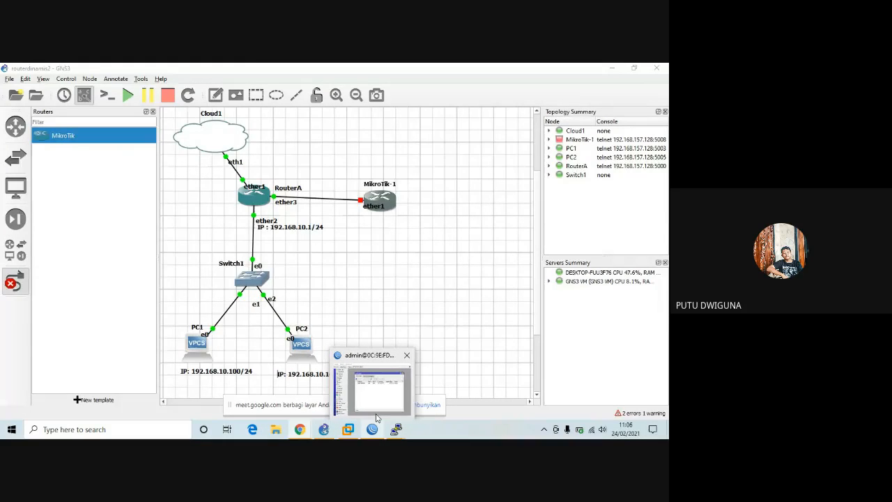
left_click(377, 417)
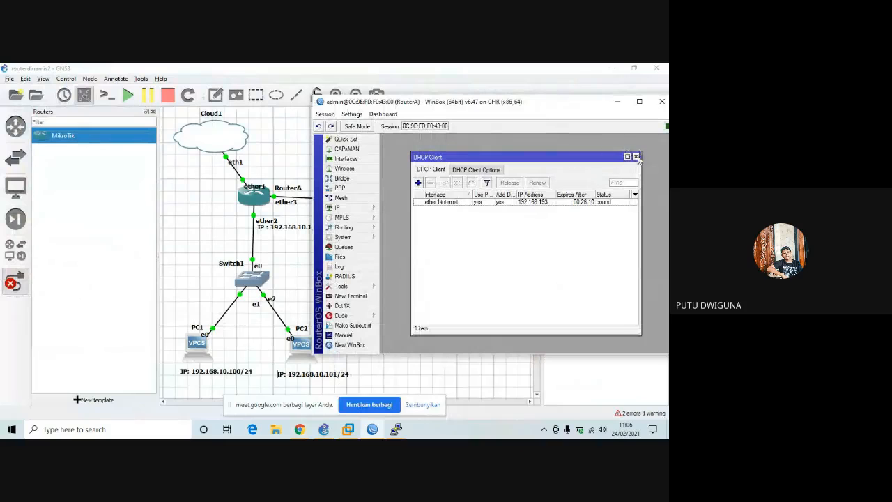
left_click(636, 157)
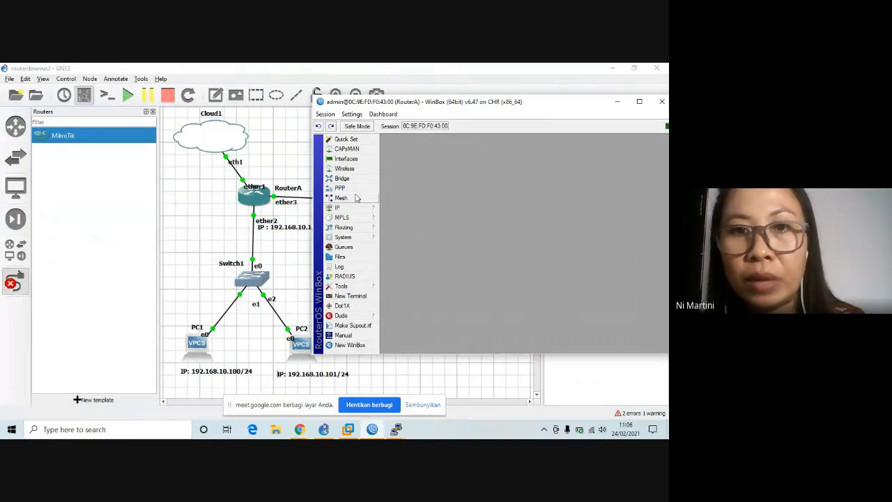
left_click_drag(467, 102, 544, 79)
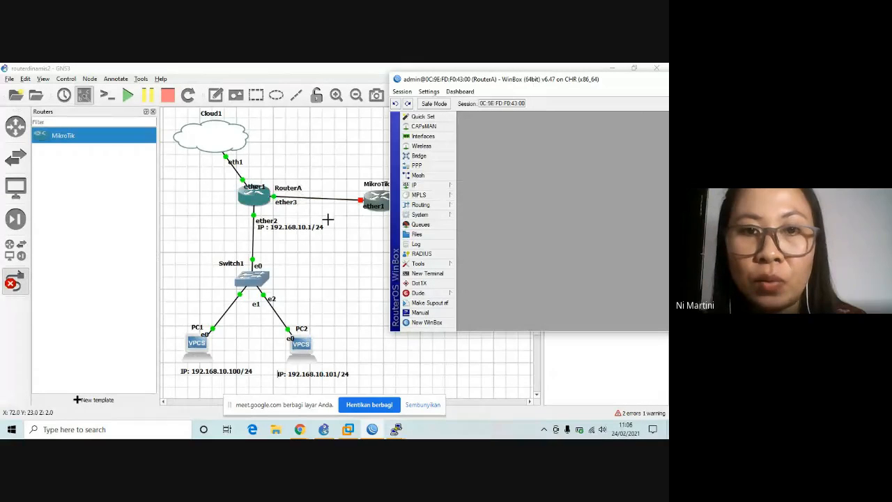
left_click(453, 187)
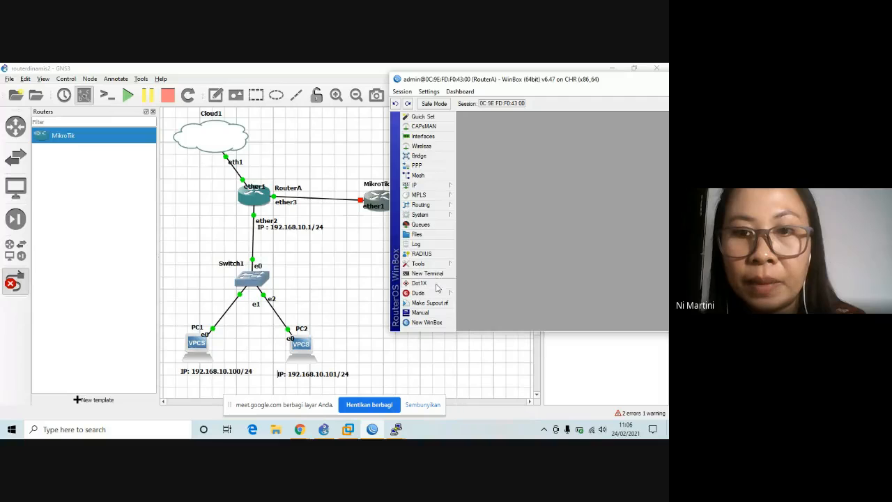
Display RouterA's IP address list and highlight its ether2-LAN and ether1-internet entries.
mouse_move(440, 219)
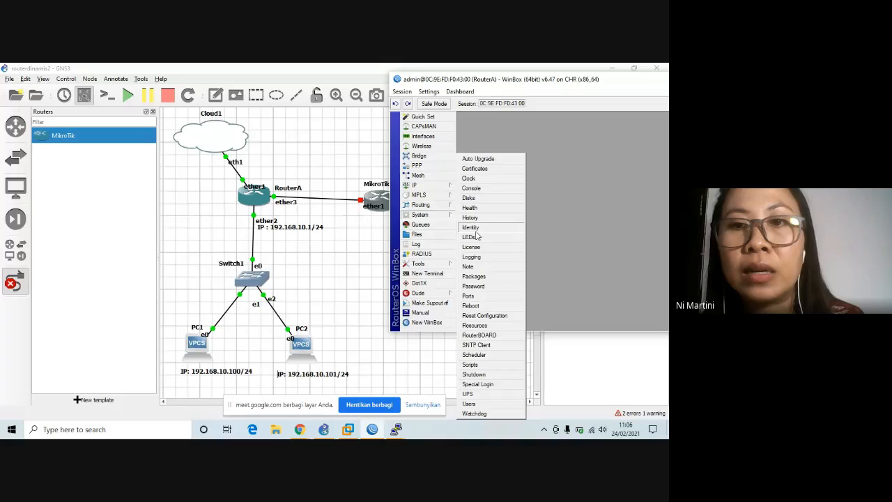
mouse_move(448, 186)
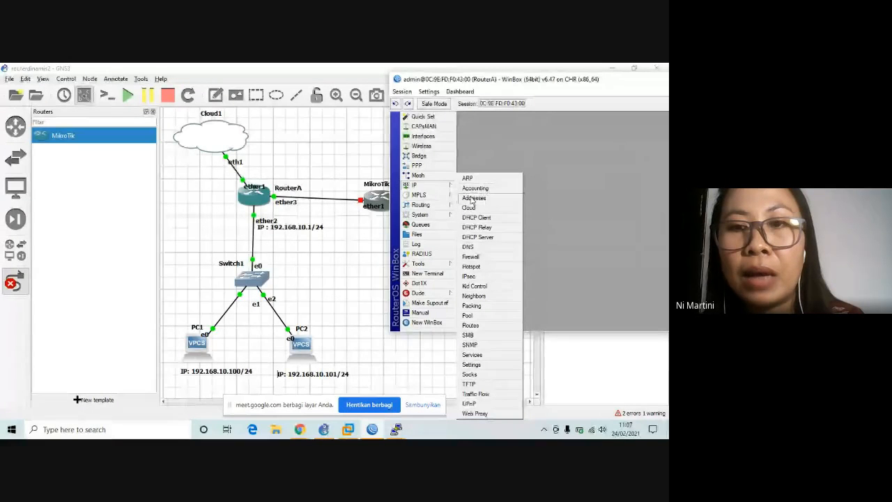
left_click(474, 198)
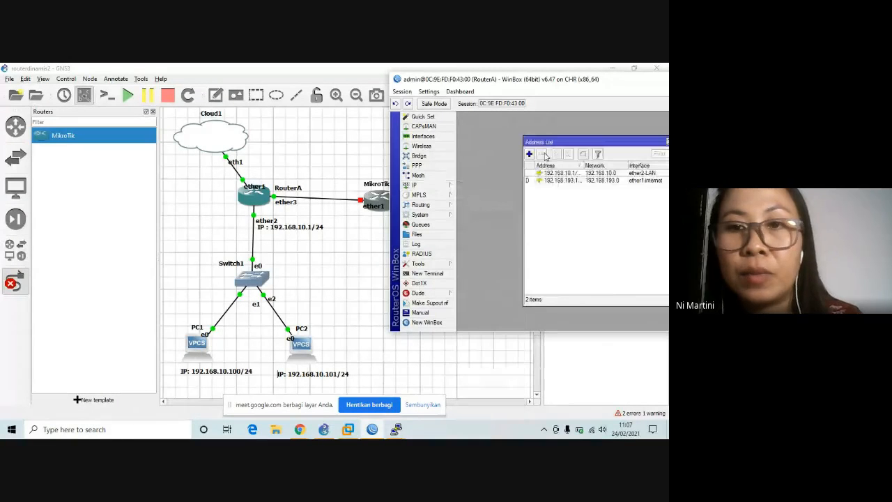
left_click_drag(562, 143, 503, 149)
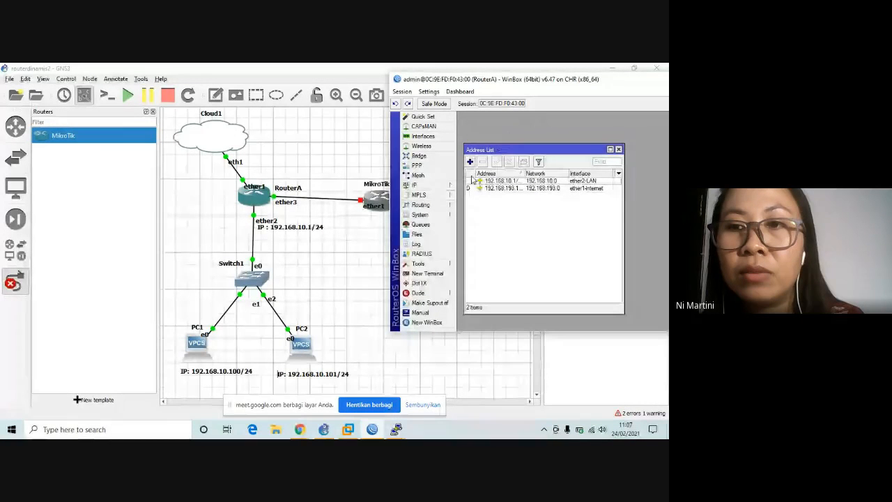
left_click(491, 181)
left_click(586, 188)
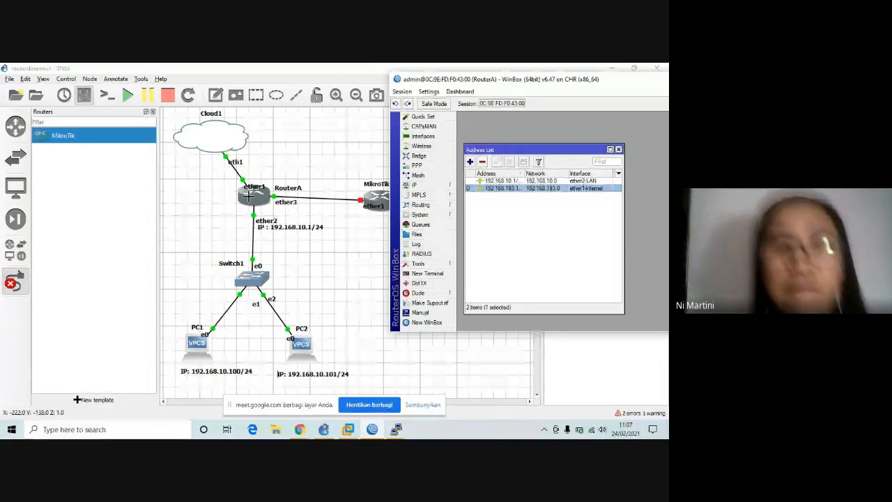
Check RouterA's DHCP Client list, close it and highlight the ether2-LAN entry in the address list.
left_click(433, 187)
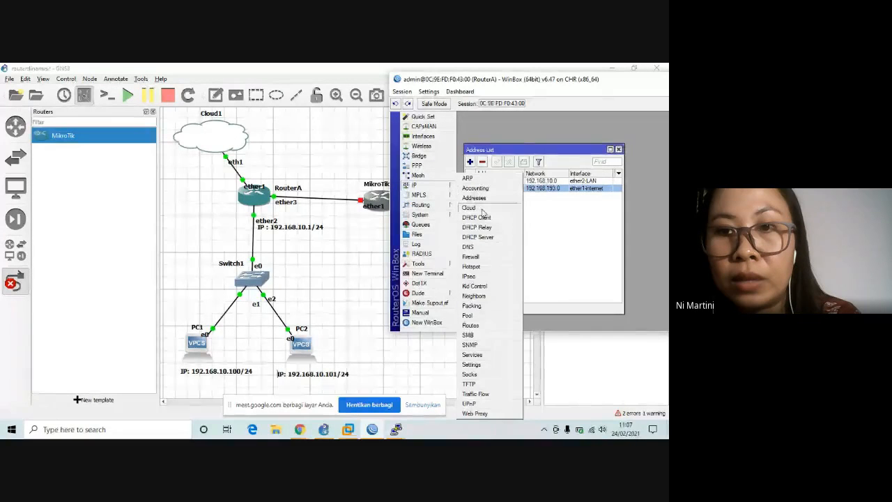
left_click(476, 217)
left_click_drag(509, 132, 550, 143)
left_click(634, 154)
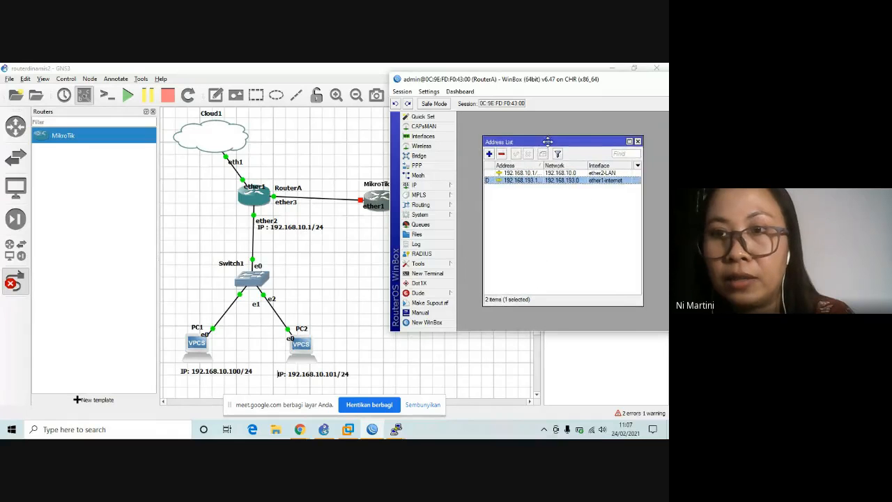
left_click(574, 173)
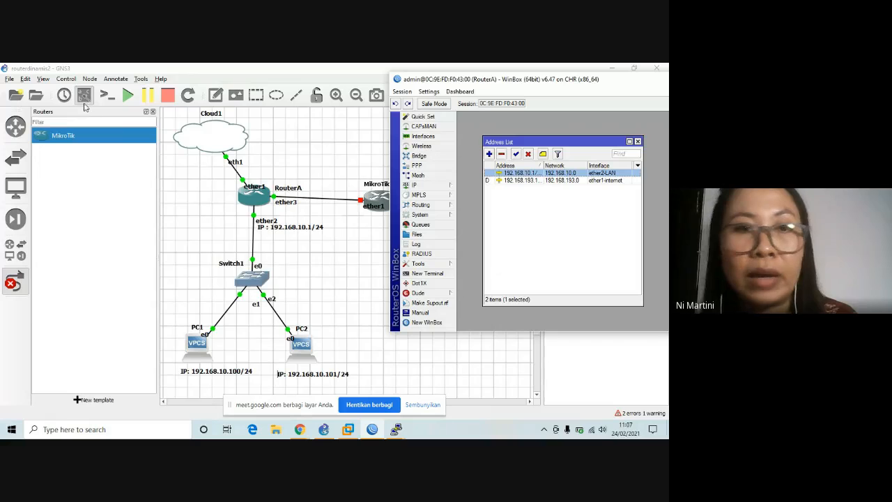
Return to the GNS3 topology and change RouterA's ether2 IP label to 192.168.20.100/28.
left_click(293, 228)
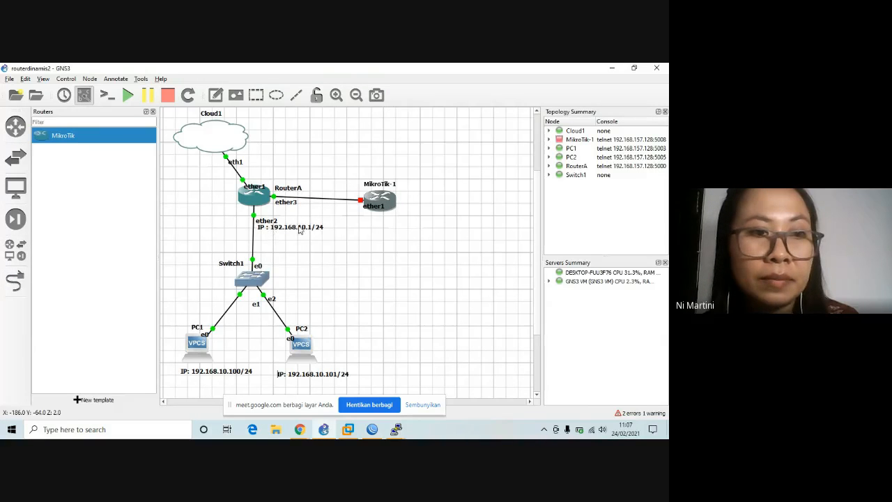
left_click(300, 228)
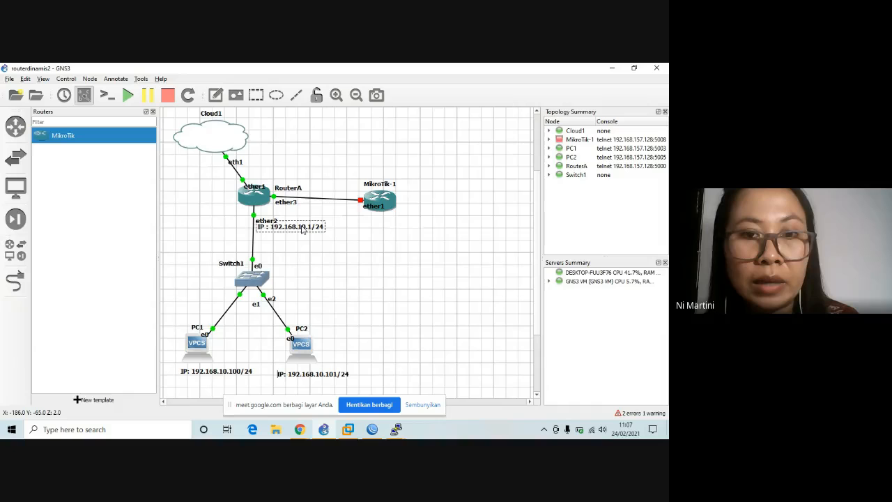
key("Delete")
type("2")
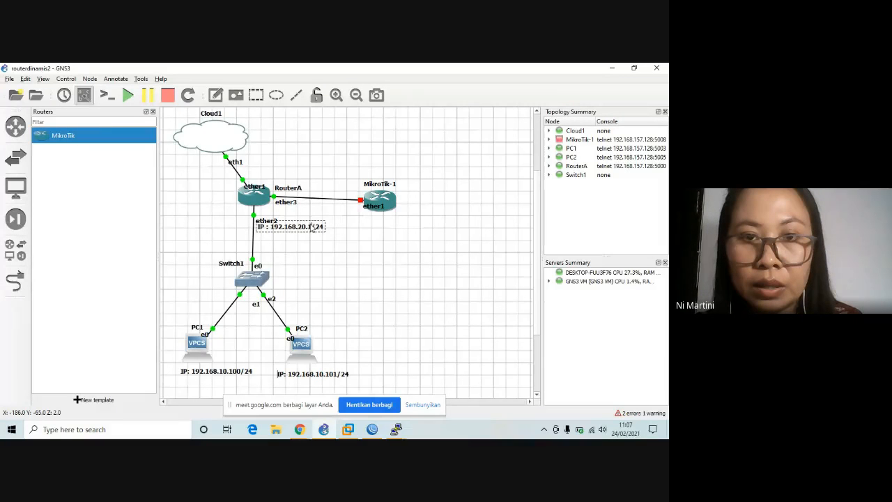
key("BackSpace")
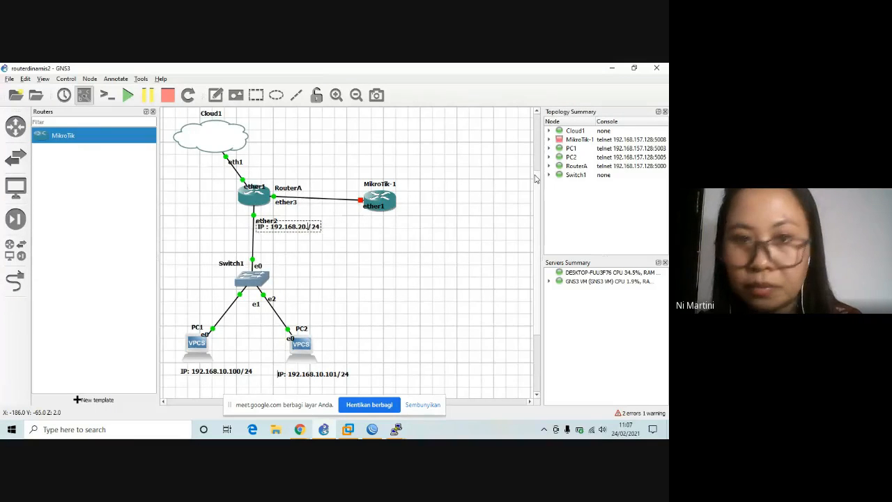
type("100")
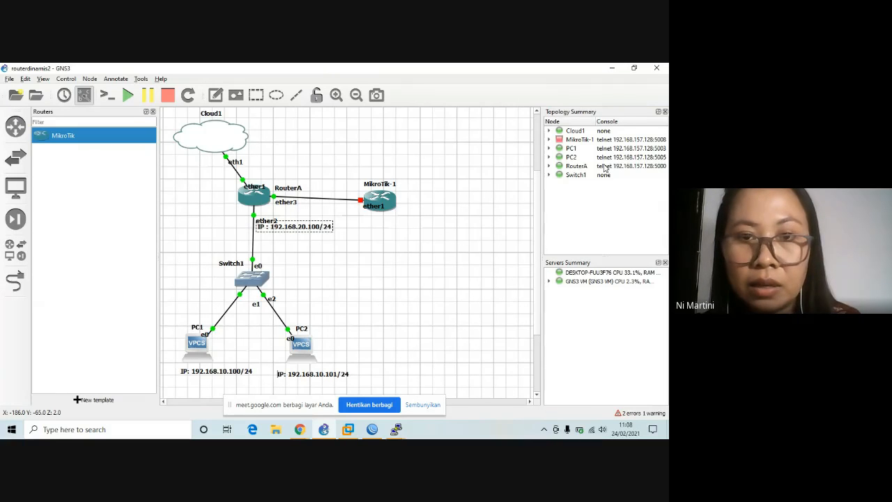
key("BackSpace")
type("8")
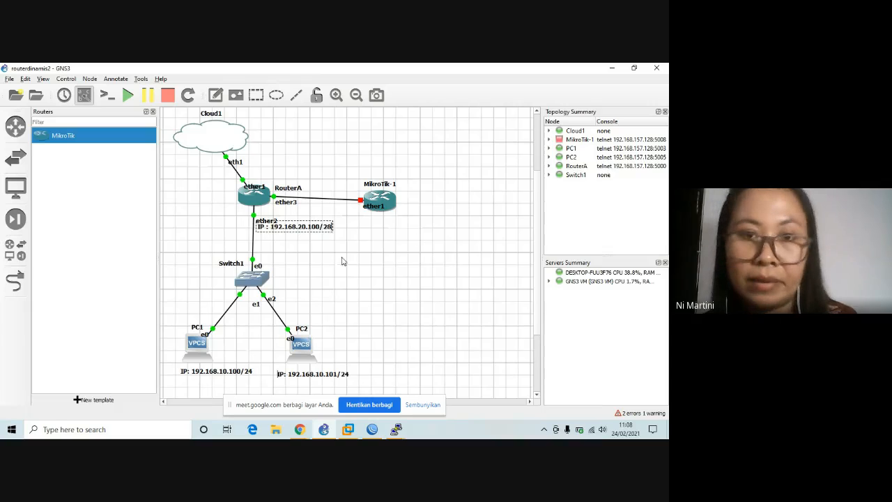
Change PC1's IP label to 192.168.20./24, leaving the host part blank.
left_click(215, 373)
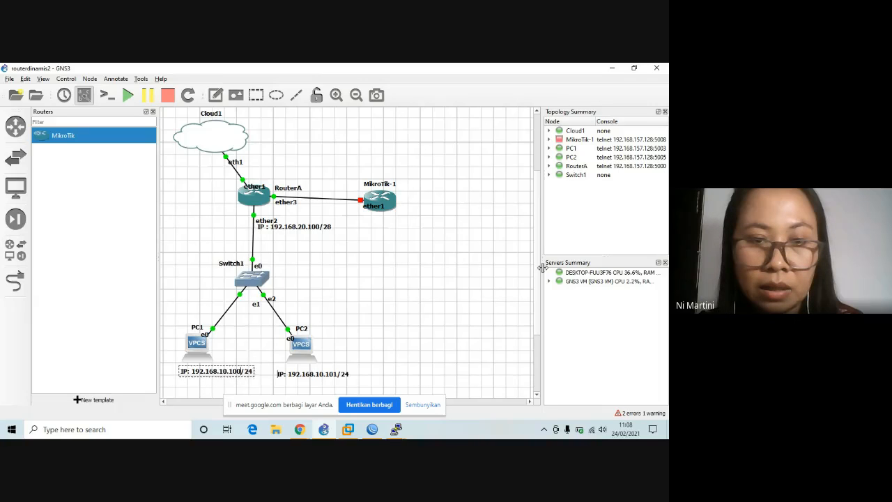
key("BackSpace")
key("BackSpace")
key("BackSpace")
key("BackSpace")
key("BackSpace")
key("BackSpace")
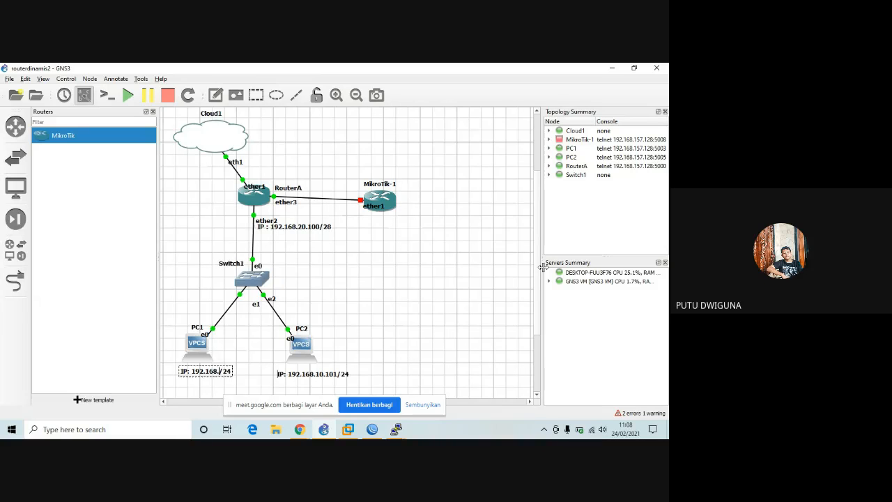
type("20.")
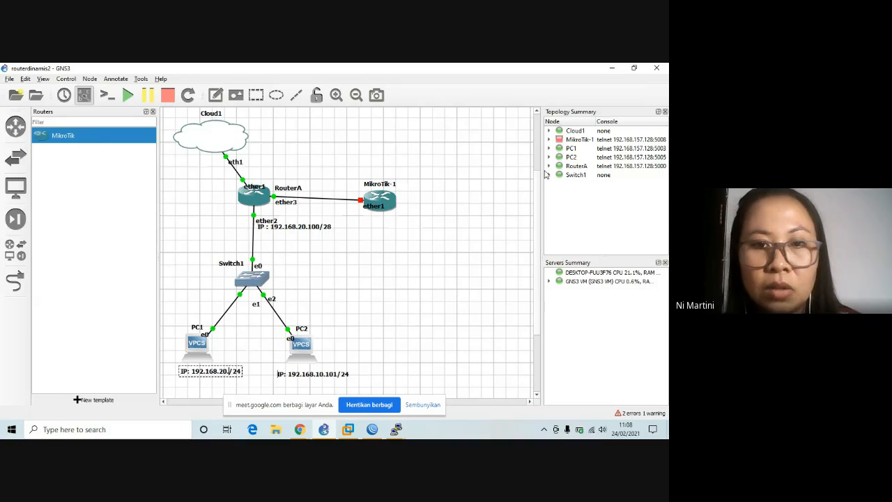
Change the prefix length in RouterA's ether2 IP label so it reads 192.168.20.100/25.
double_click(325, 227)
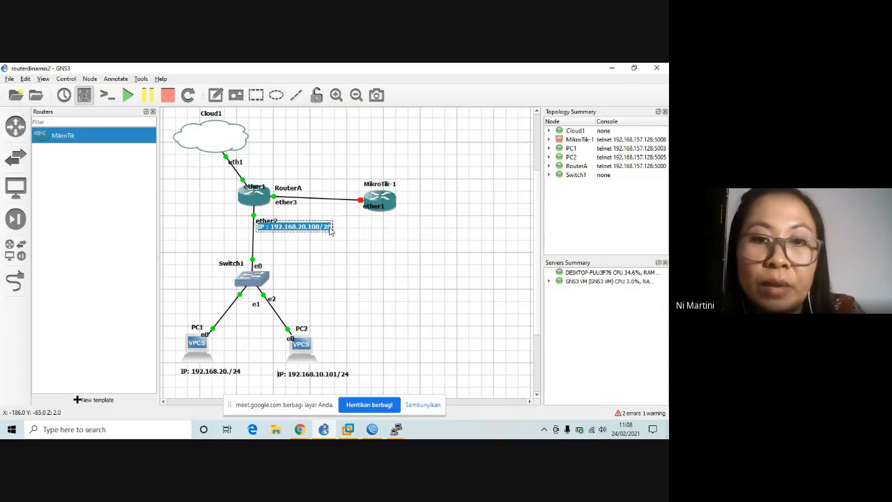
key("End")
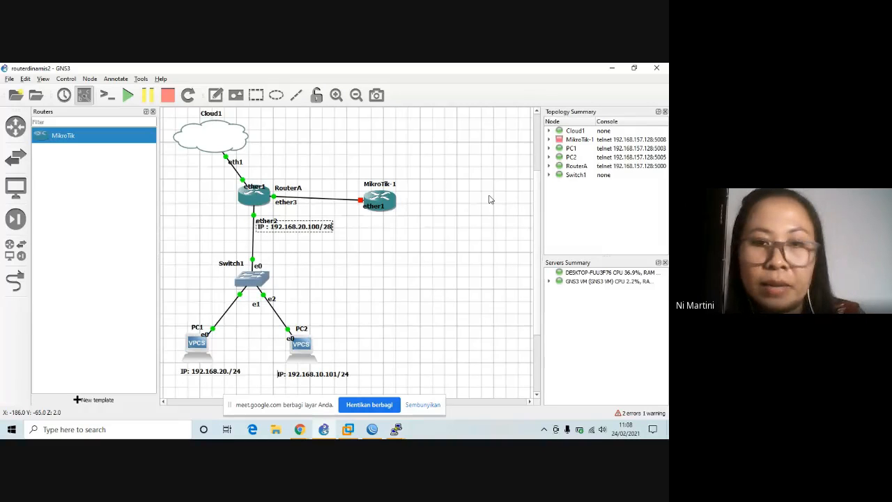
key("BackSpace")
type("4")
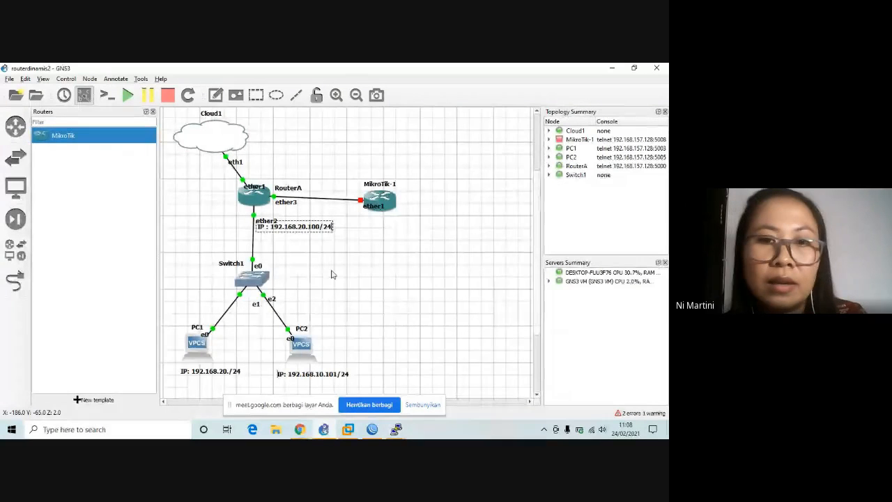
key("BackSpace")
type("5")
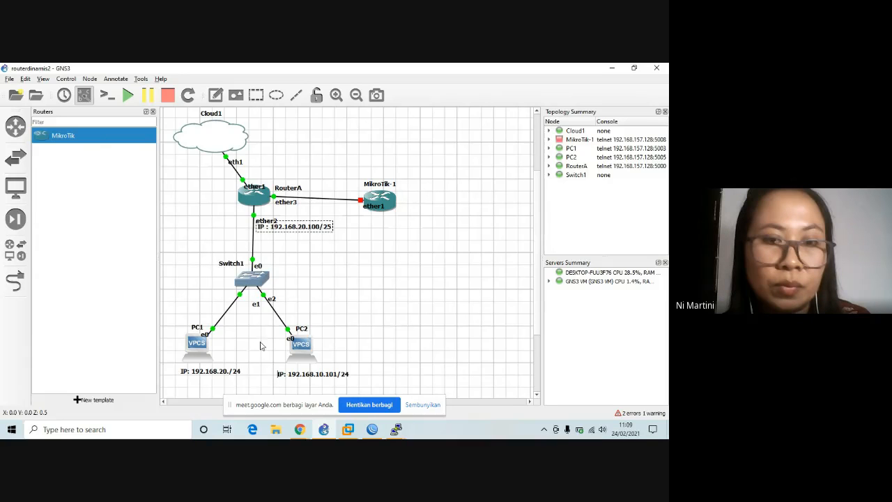
Complete PC1's IP label as 192.168.20.1/25.
left_click(224, 372)
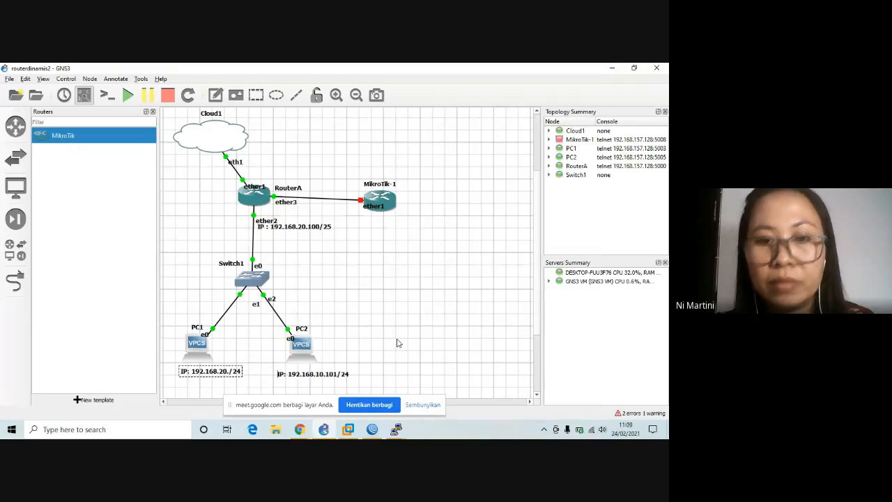
type("1")
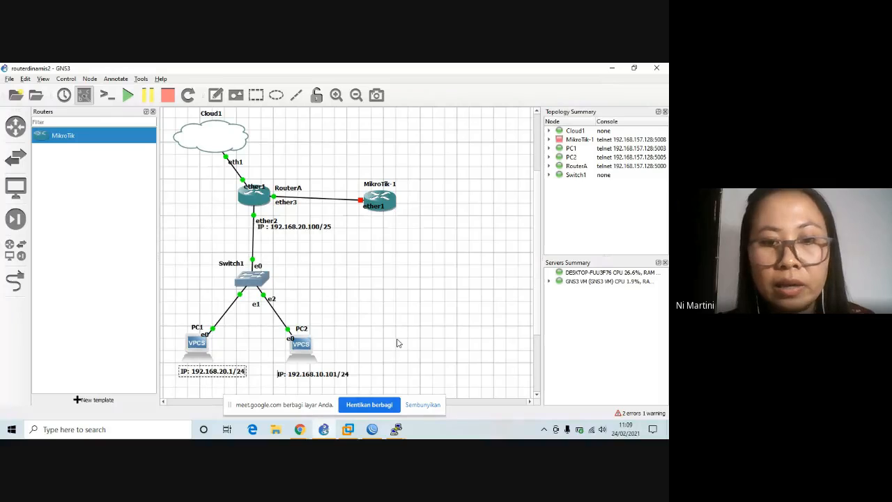
key("BackSpace")
type("5")
Change PC2's IP label to 192.168.20.2/25.
left_click(304, 375)
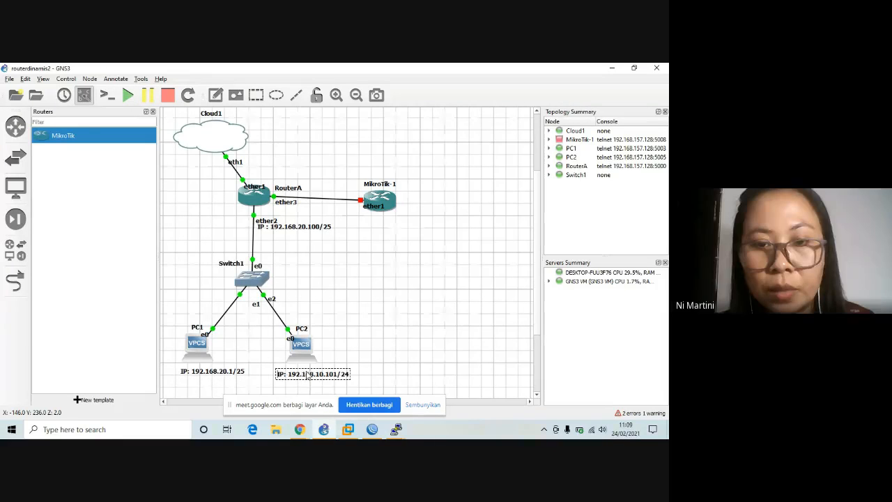
double_click(321, 375)
left_click(346, 377)
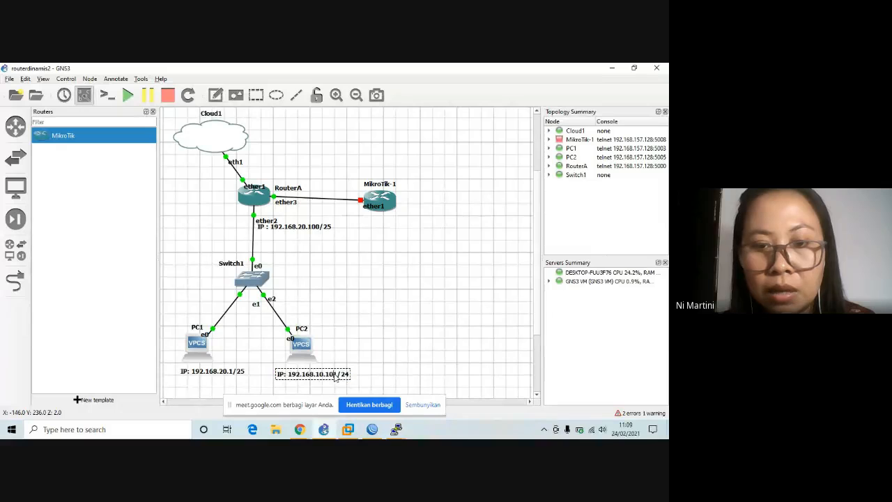
key("BackSpace")
key("BackSpace")
key("BackSpace")
key("BackSpace")
key("BackSpace")
key("BackSpace")
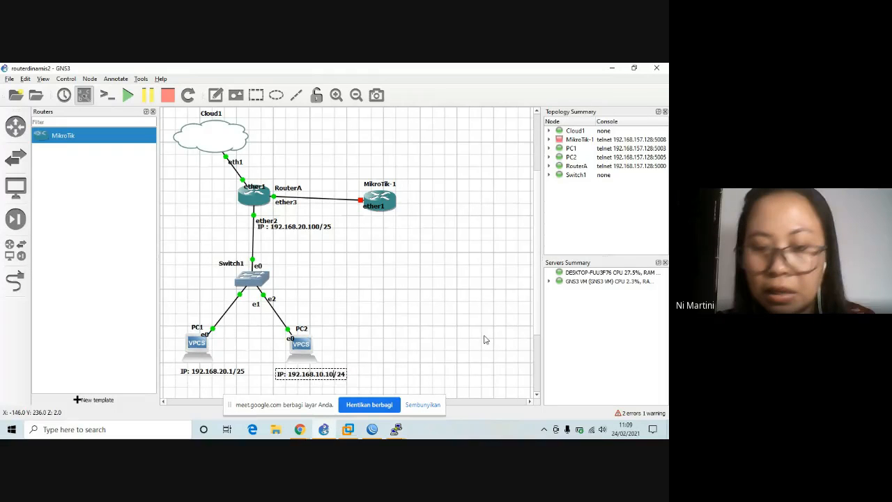
type("20.2")
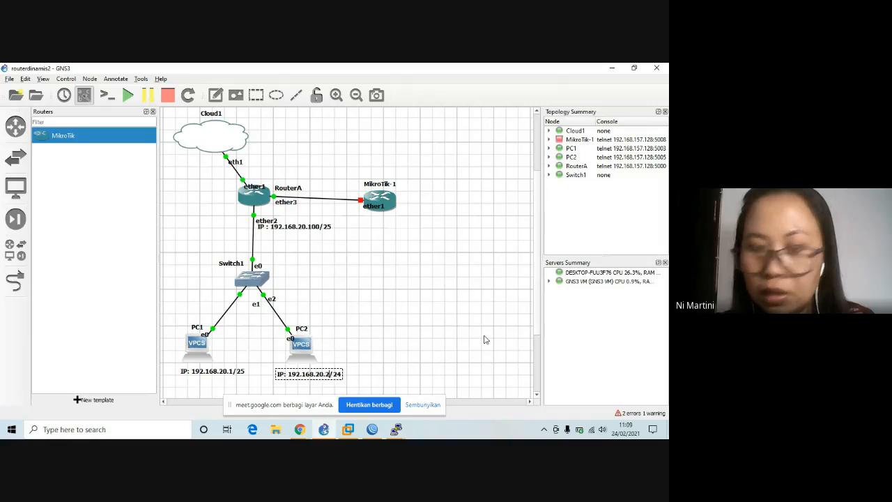
key("BackSpace")
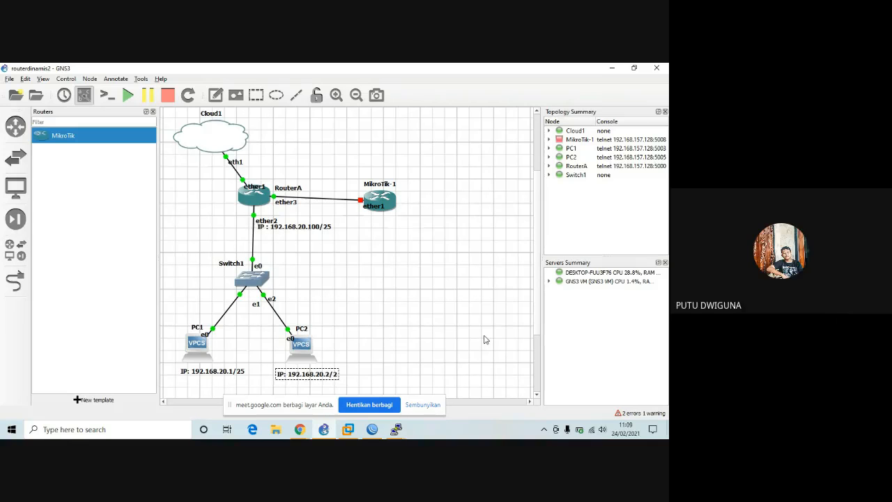
type("5")
left_click(384, 304)
Delete the MikroTik-1 router from the topology together with its link to RouterA.
right_click(380, 206)
left_click(384, 196)
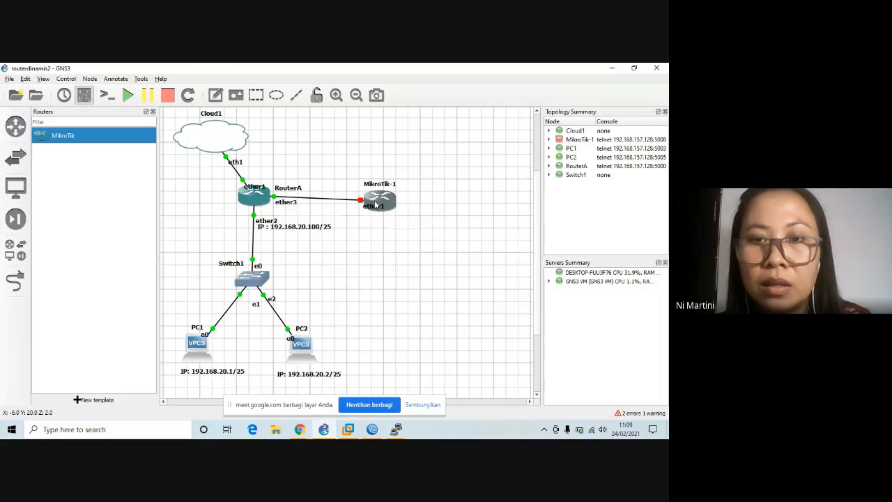
right_click(376, 205)
left_click(406, 389)
left_click(346, 257)
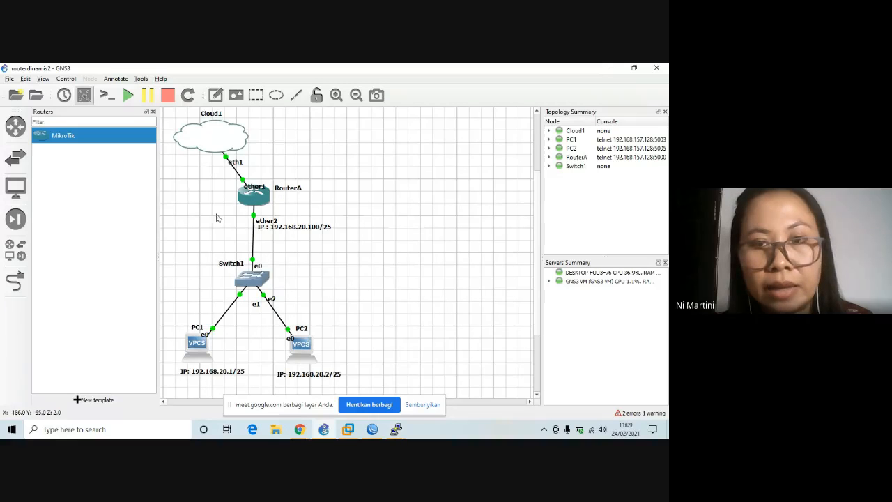
Switch to RouterA's WinBox session and remove the ether2-LAN entry from the address list.
left_click(373, 430)
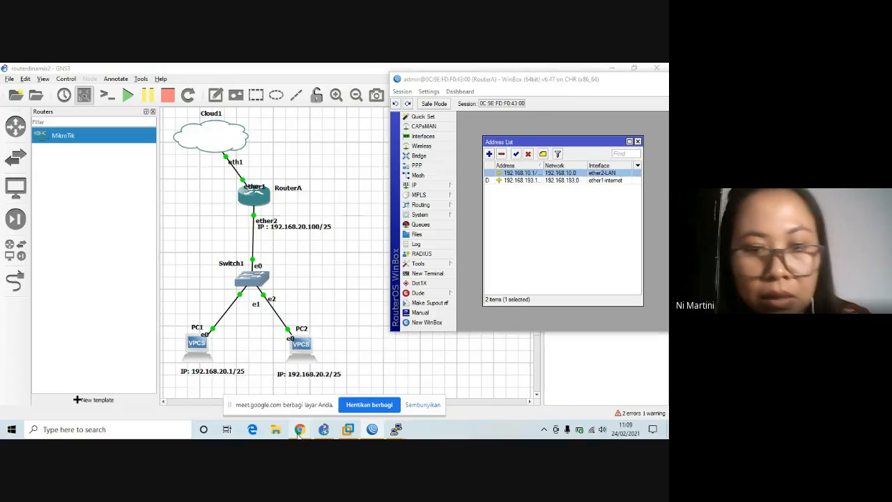
mouse_move(300, 430)
mouse_move(346, 361)
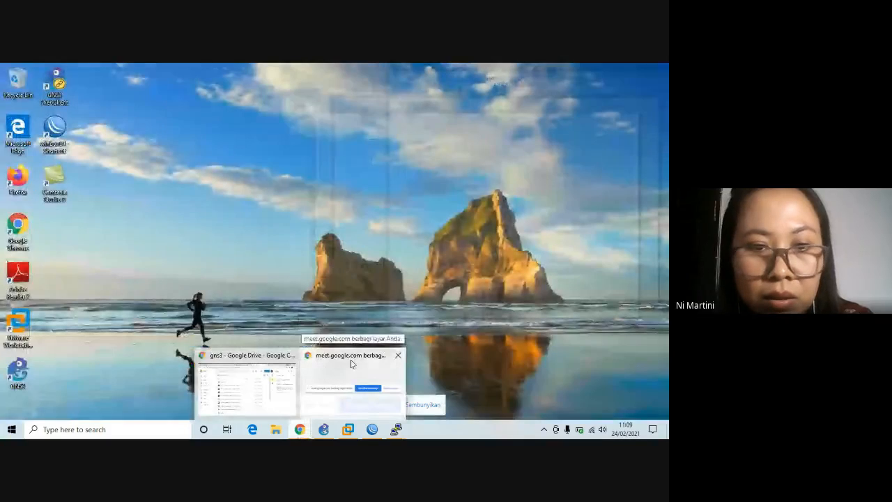
left_click(350, 360)
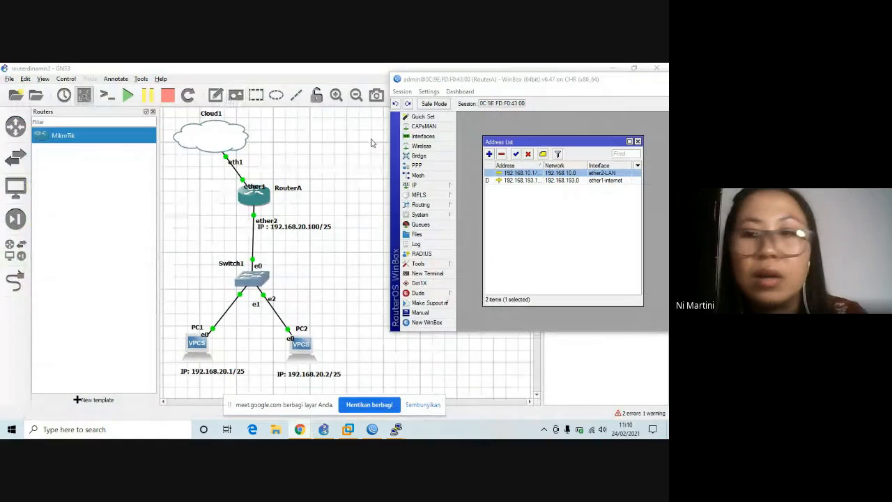
left_click(555, 182)
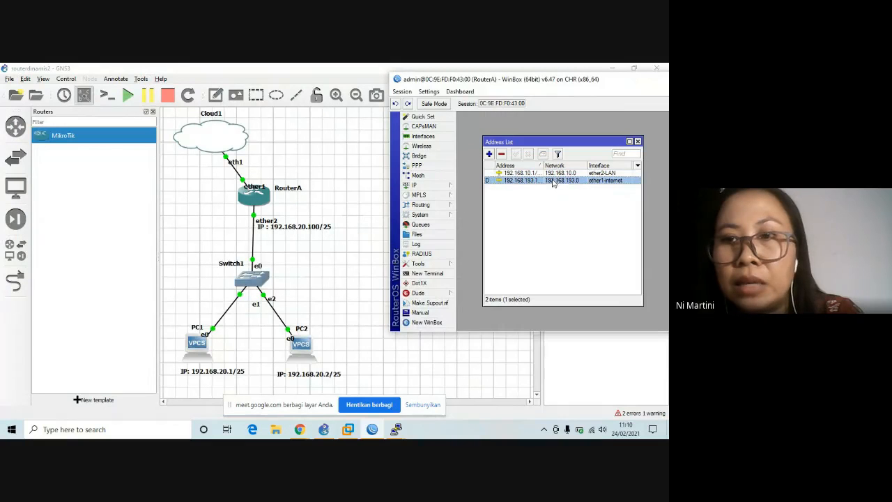
left_click(554, 174)
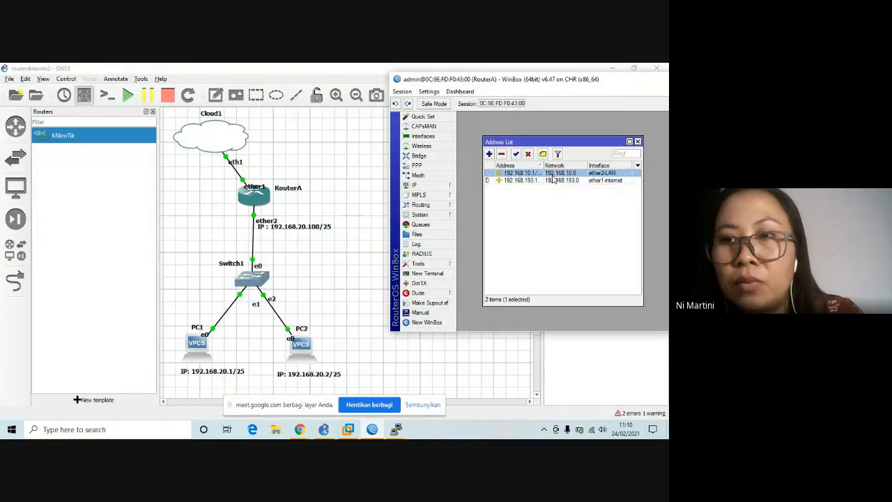
left_click(501, 154)
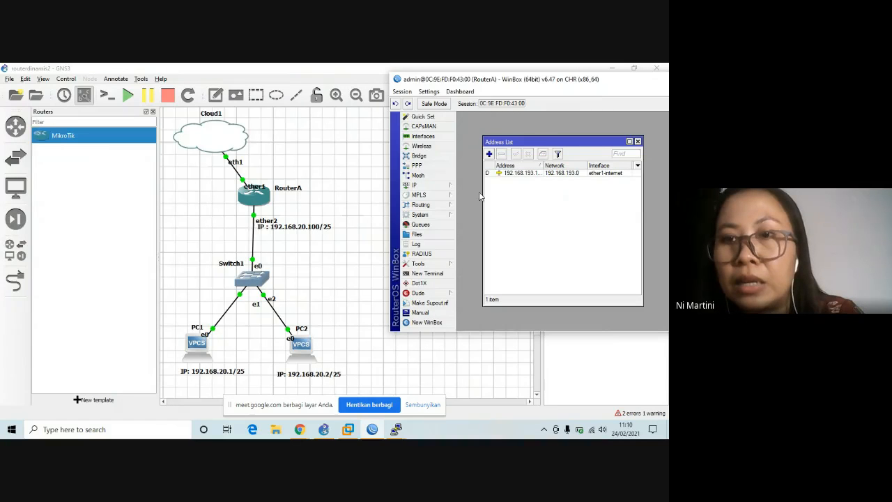
Add the address 192.168.20.100/25 to RouterA on interface ether2-LAN.
left_click(489, 153)
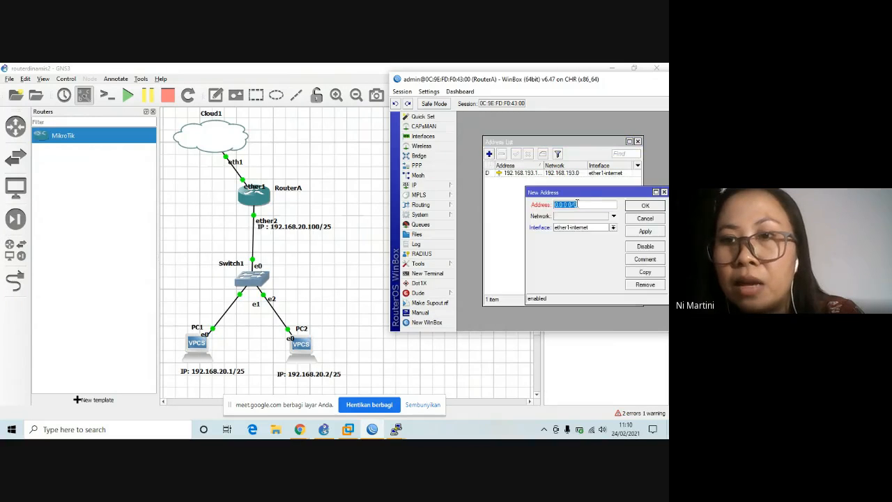
left_click_drag(586, 196, 554, 194)
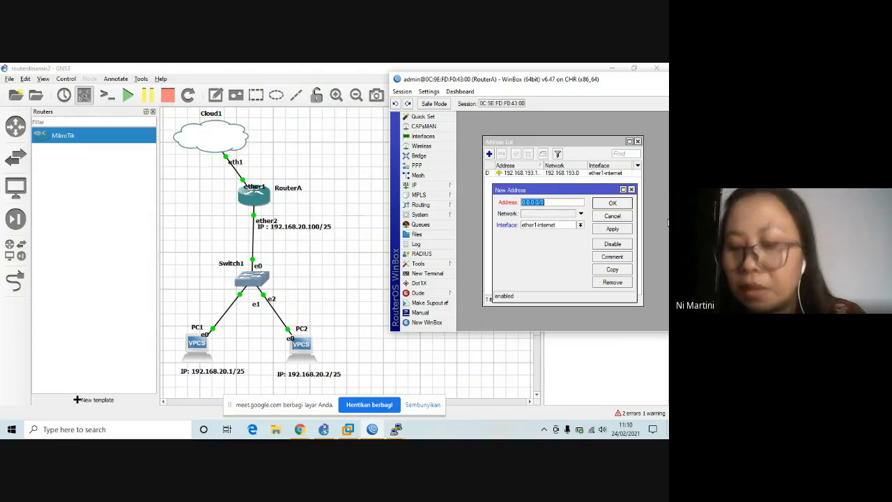
type("192")
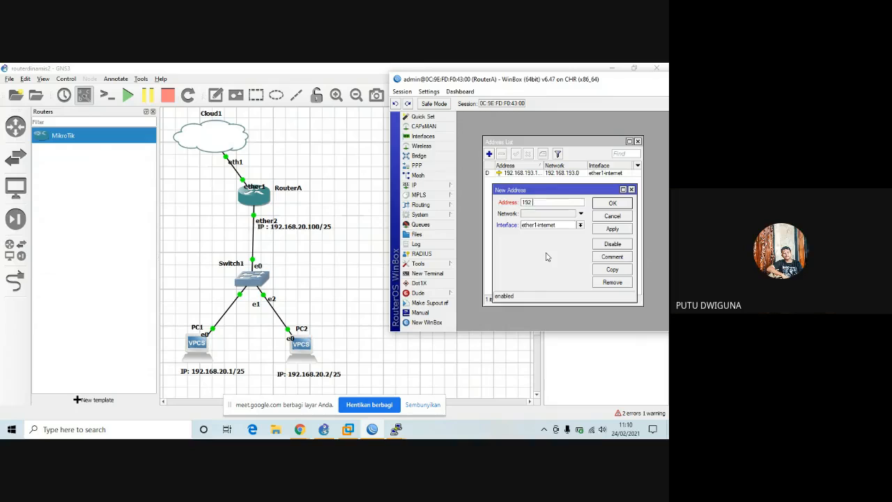
type(".168")
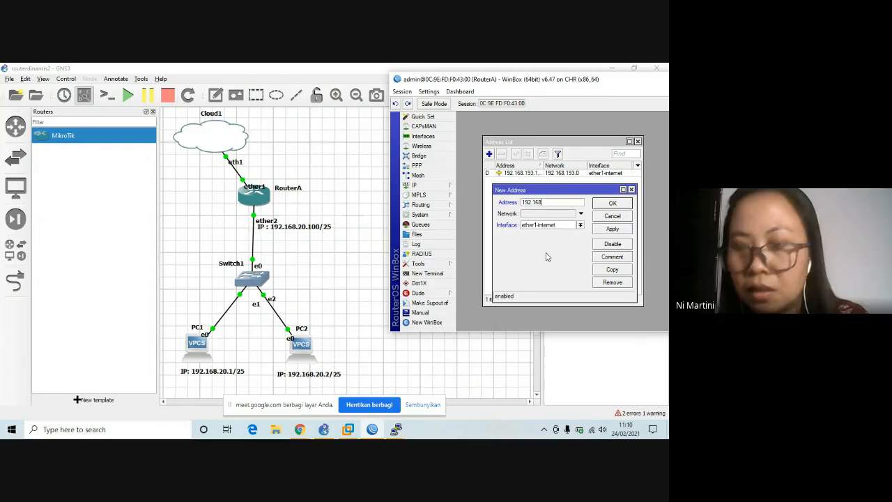
type(".20")
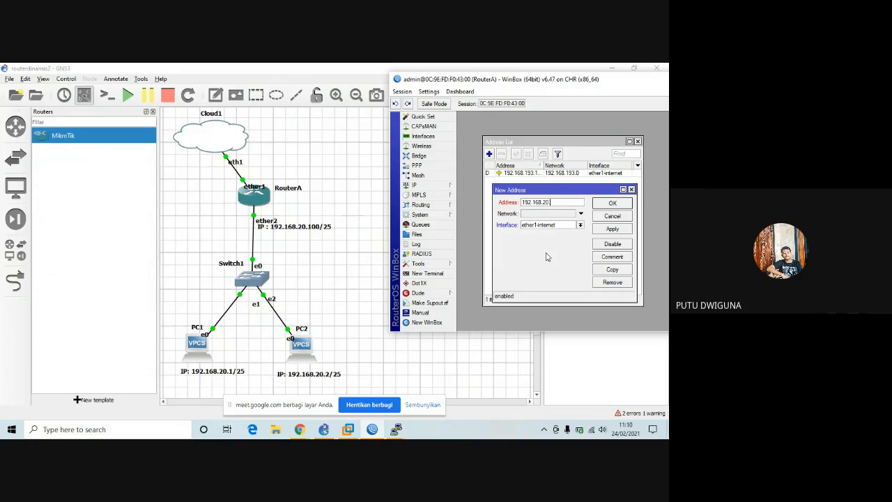
type(".100/25")
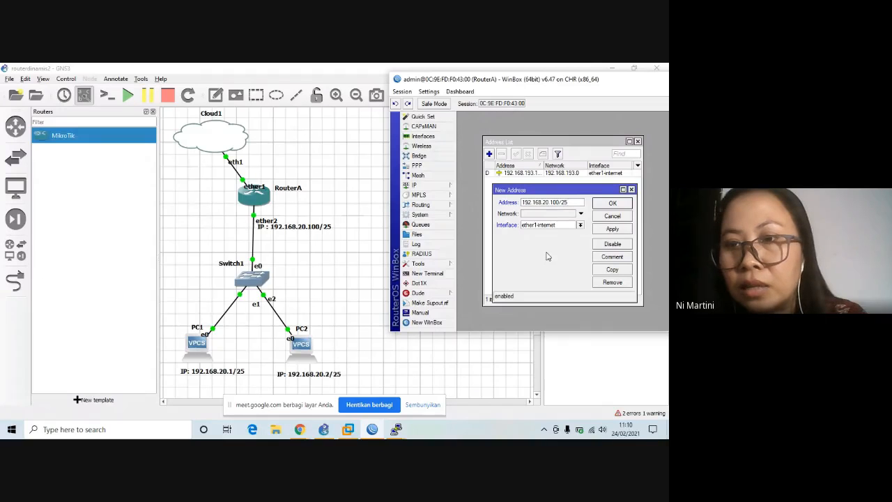
left_click(580, 225)
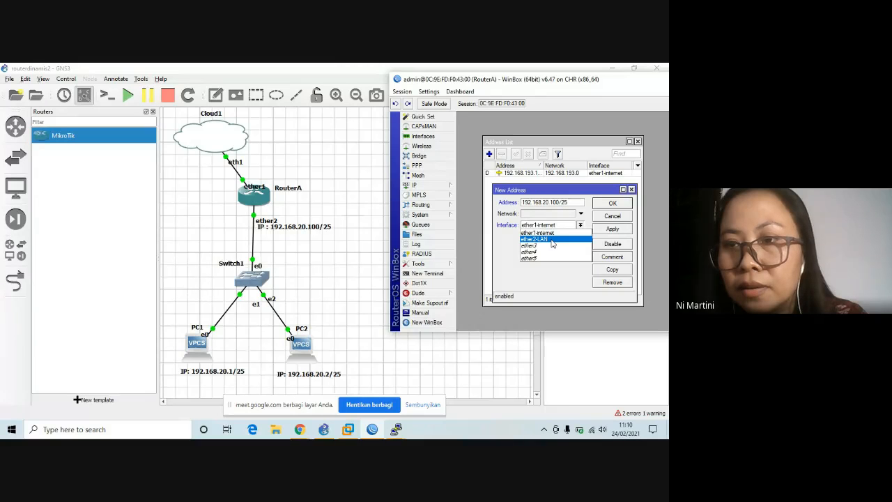
left_click(552, 240)
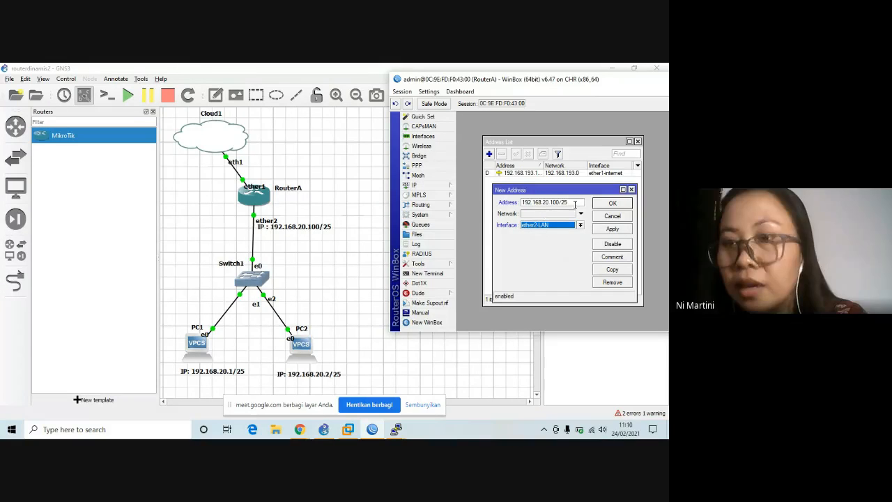
left_click(612, 233)
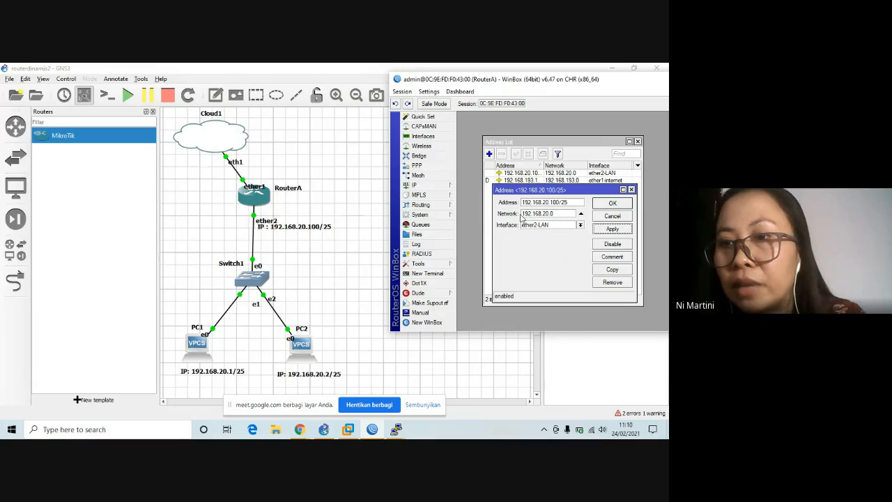
left_click(613, 204)
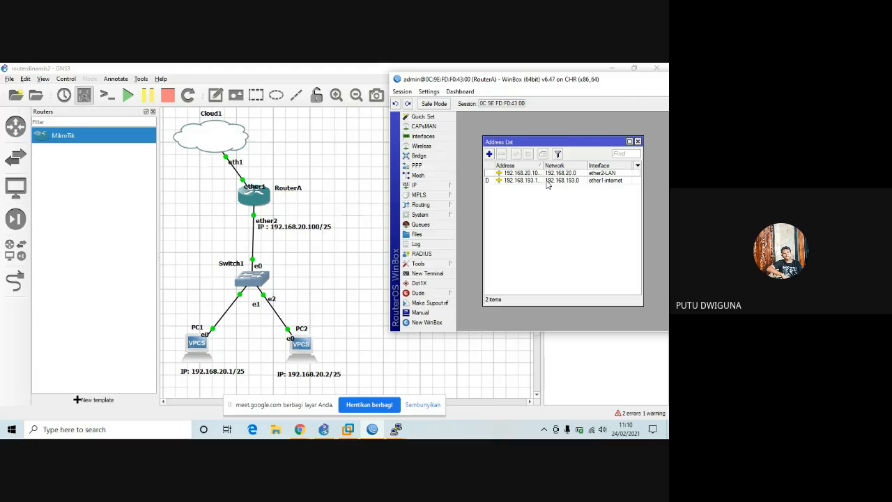
Switch to PC1's console from the GNS3 topology and ping RouterA's LAN address 192.168.20.100.
left_click(206, 292)
left_click(197, 343)
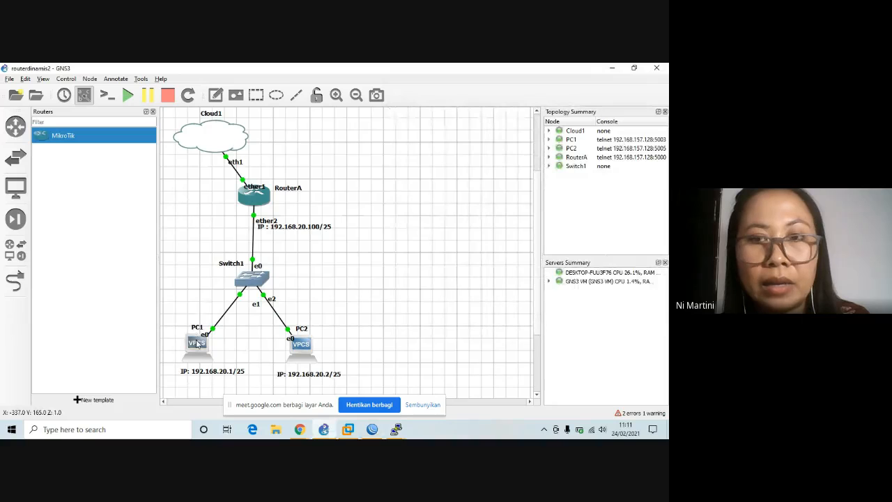
double_click(198, 343)
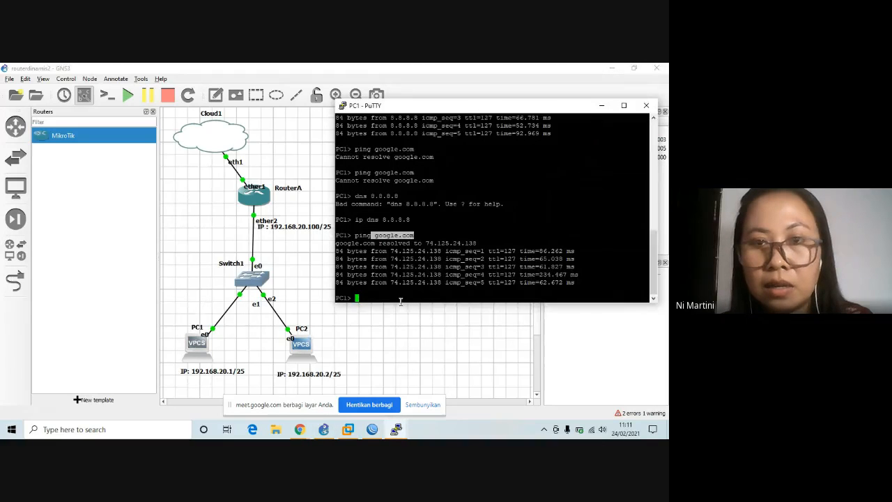
type("ping ")
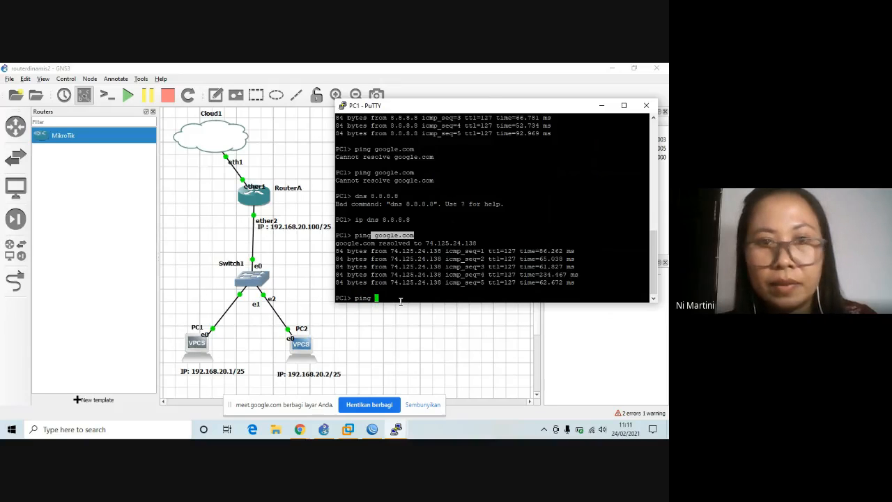
type("192.1")
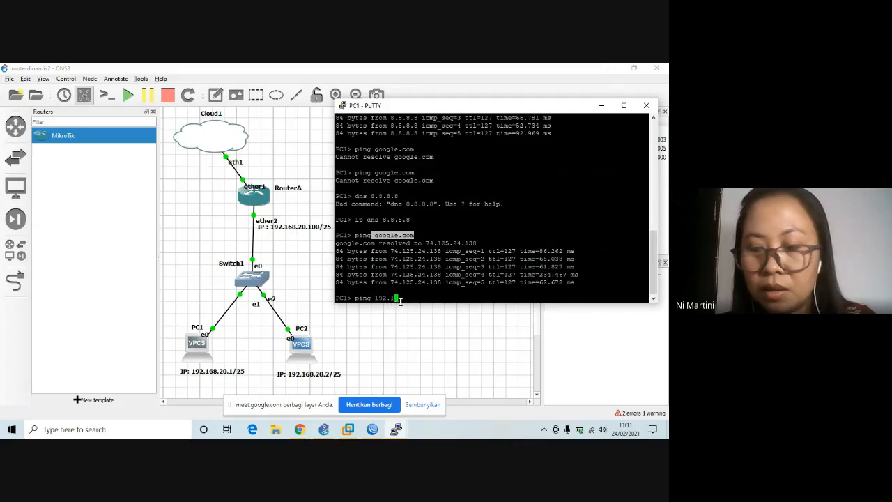
type("68.")
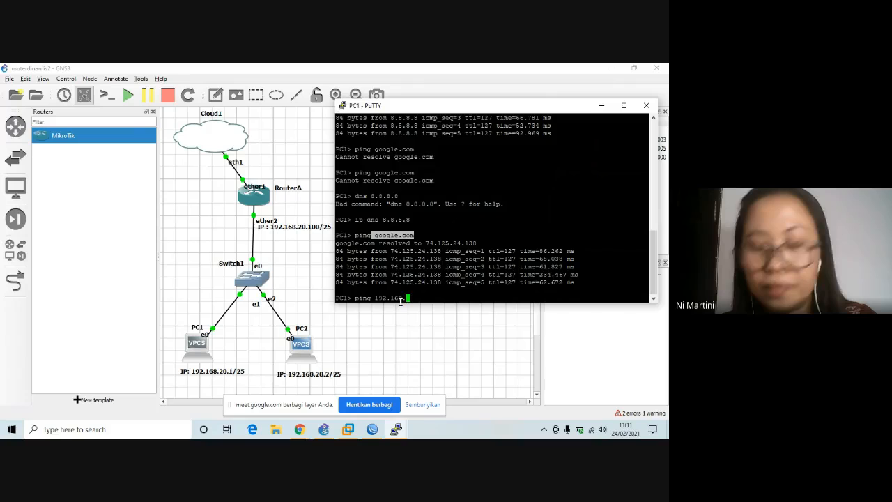
type("20.100")
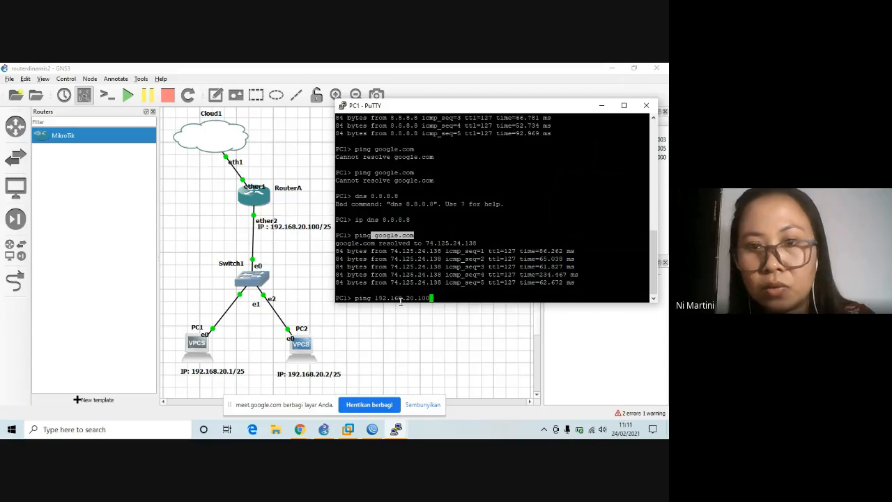
key("Return")
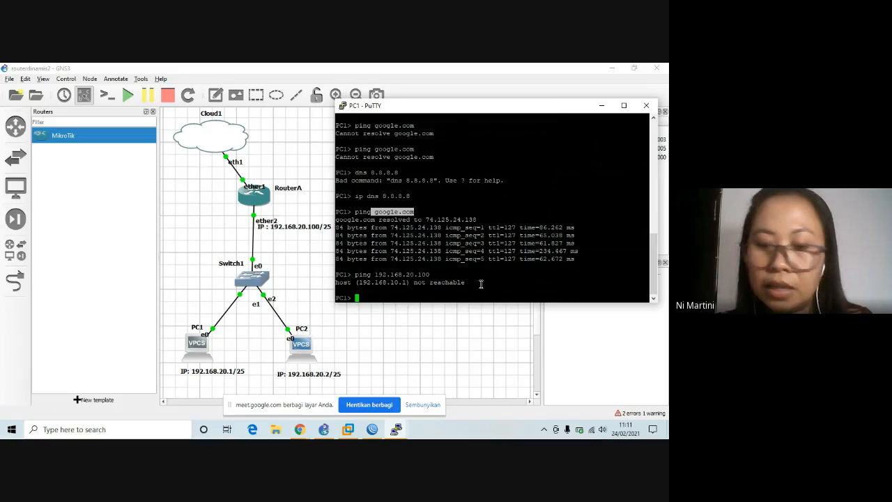
Assign the IP address 192.168.20.1/25 to PC1.
type("ip 192.")
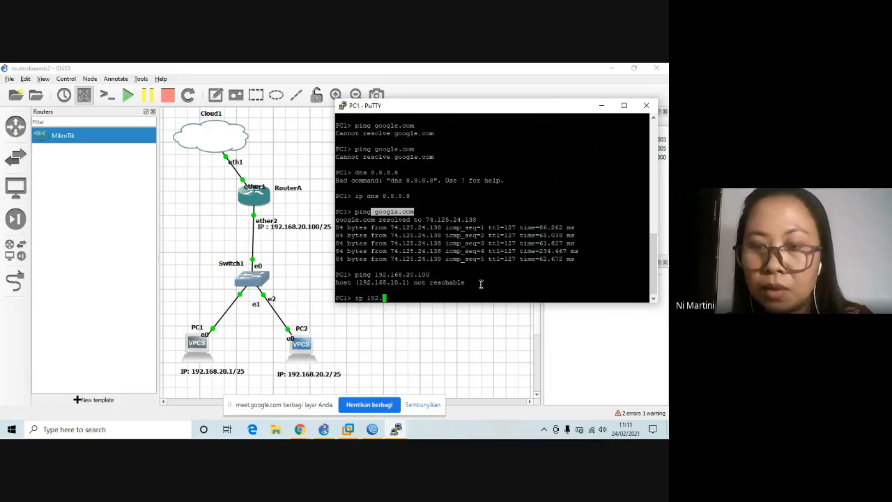
type("168.")
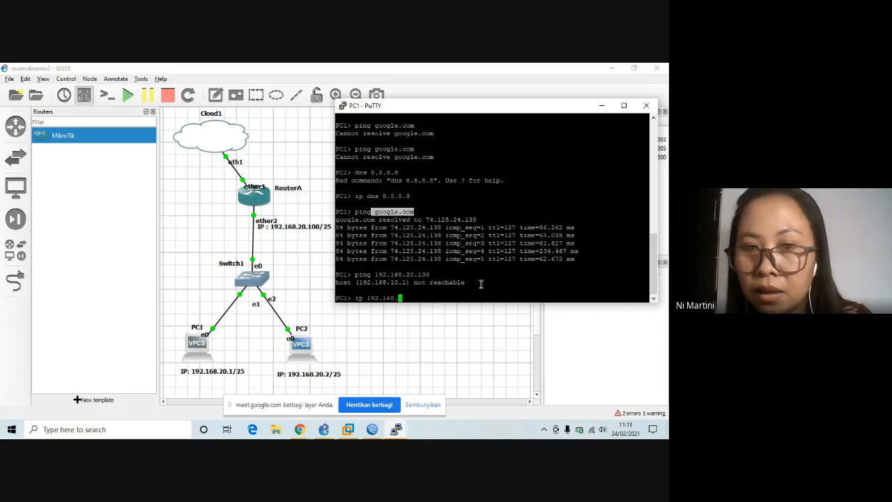
type("20")
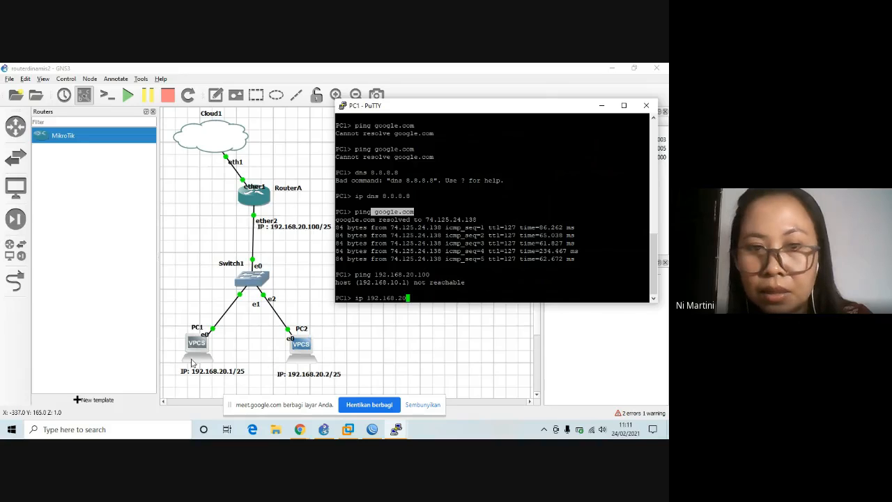
type(".1/")
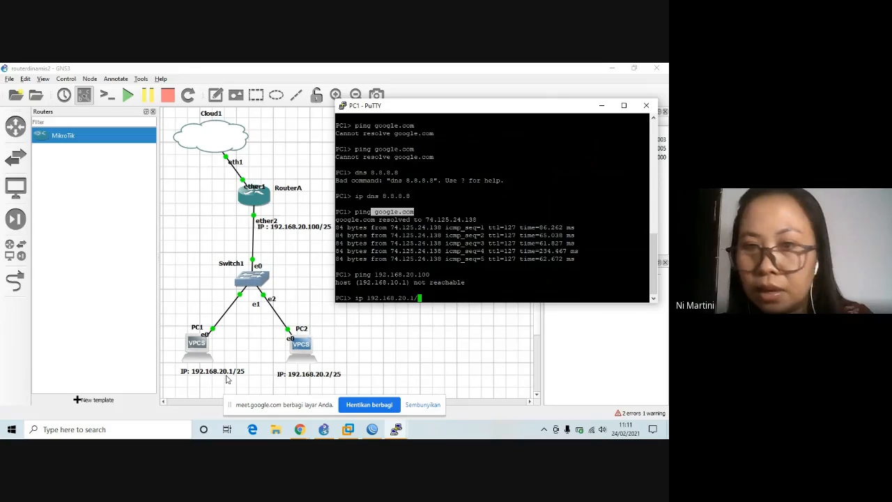
type("25")
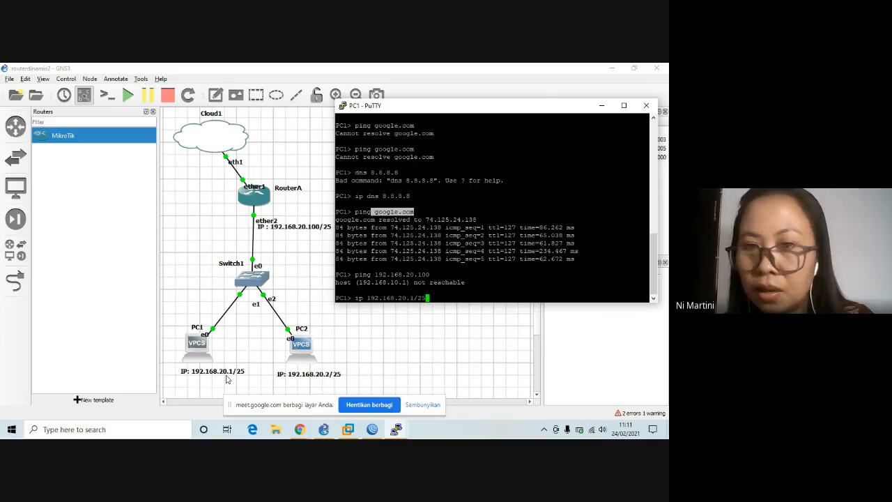
key("Return")
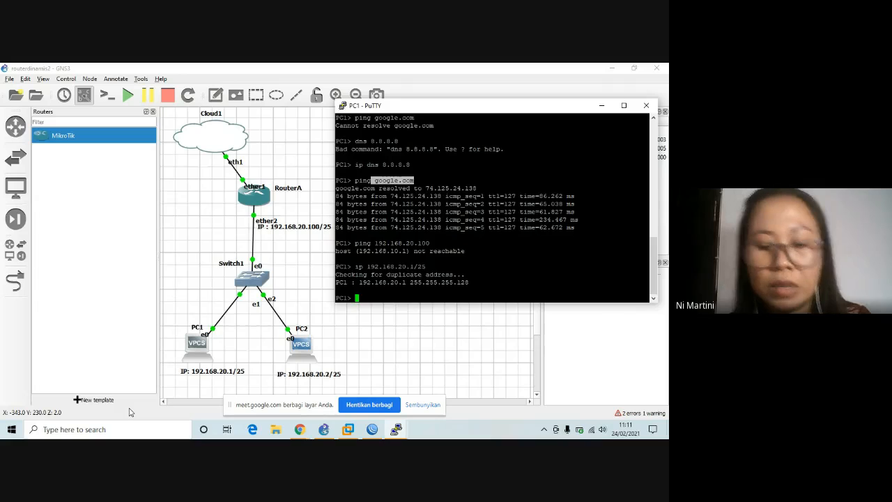
Ping 192.168.20.100 from PC1 again with its new address, and stop the ping after a few replies.
type("ping ")
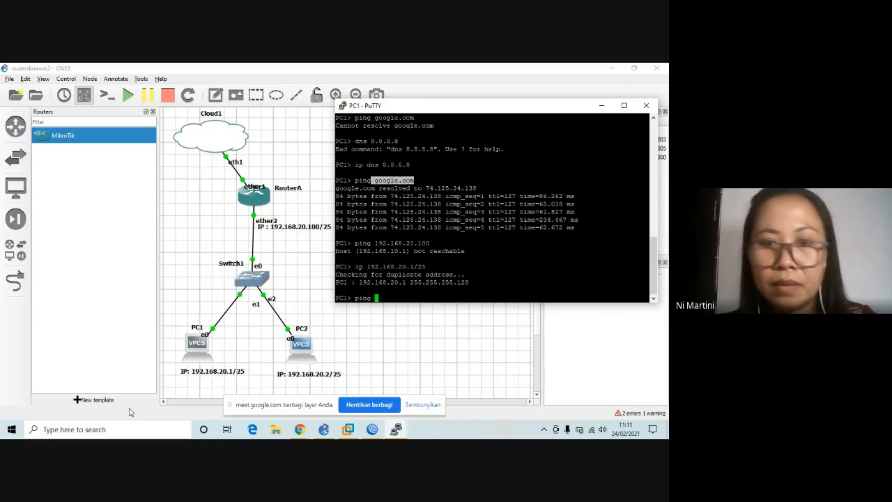
type("192.1")
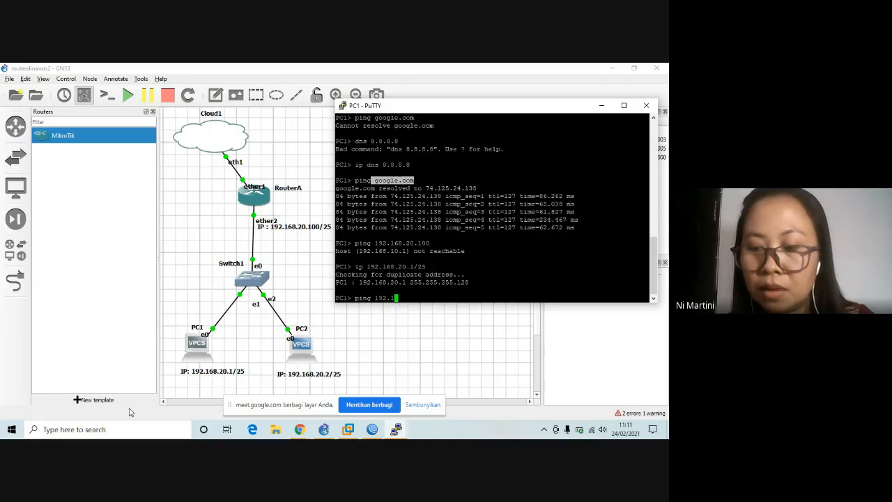
type("68.")
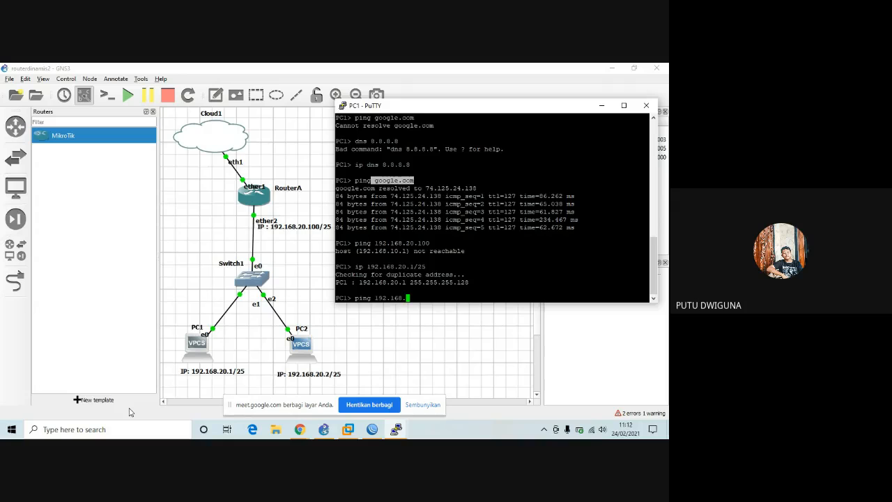
type("20.100")
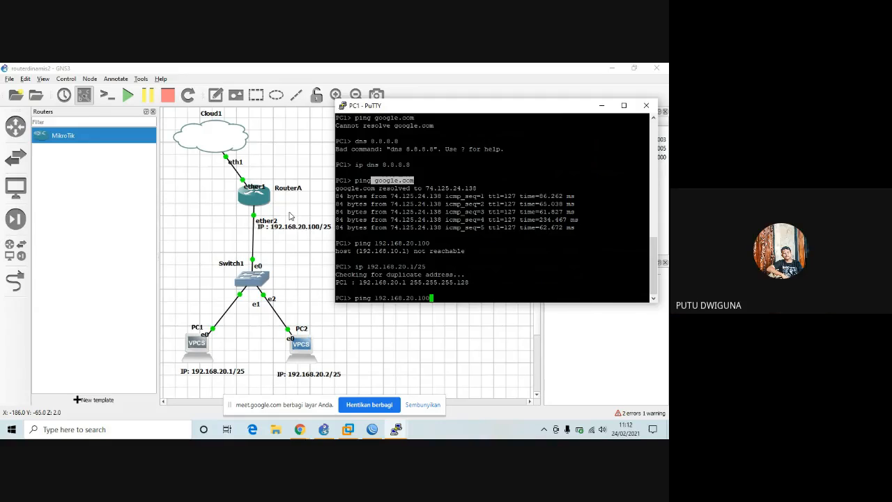
key("Return")
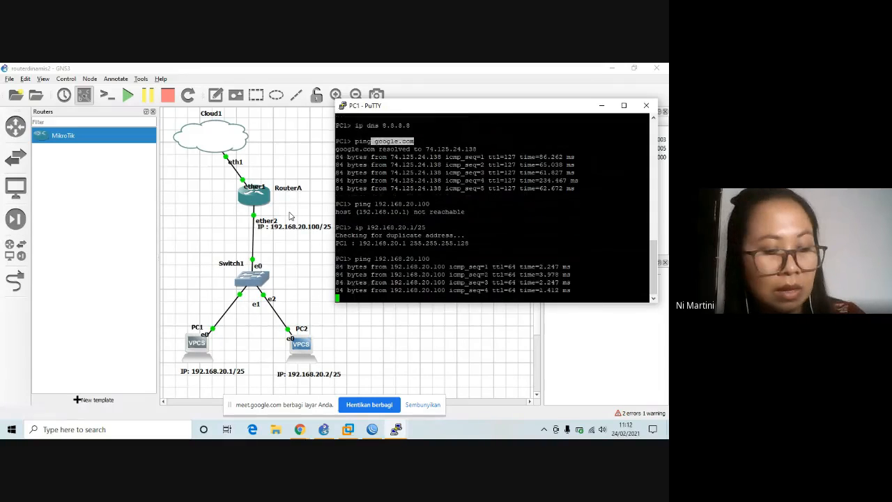
key("ctrl+c")
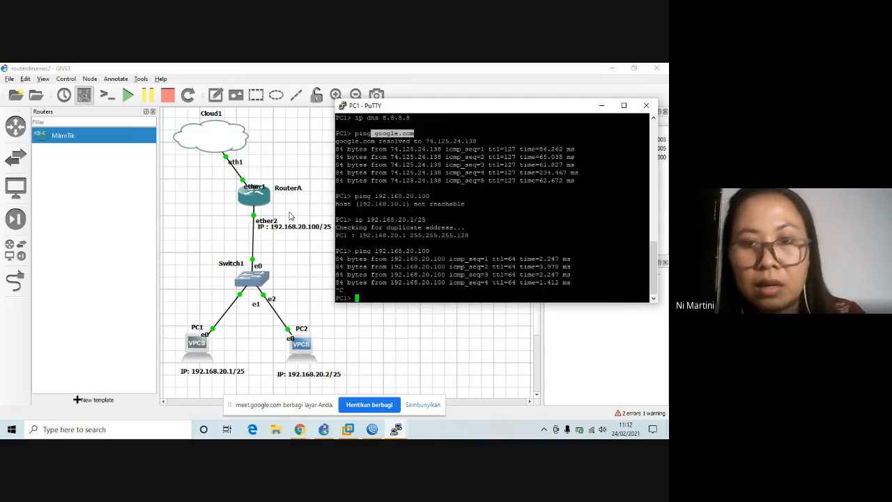
Test internet connectivity from PC1 by recalling and running the ping to 8.8.8.8.
key("Up")
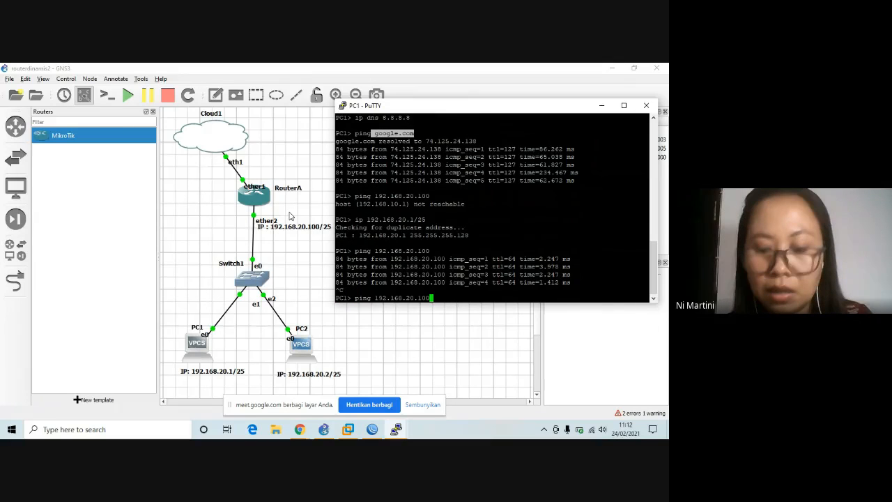
key("Up")
key("Up")
key("Up")
key("Up")
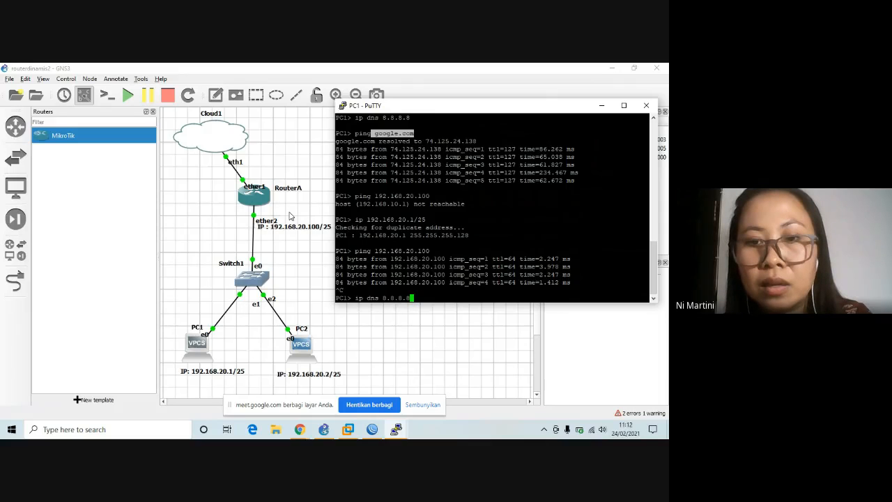
key("Up")
key("Up")
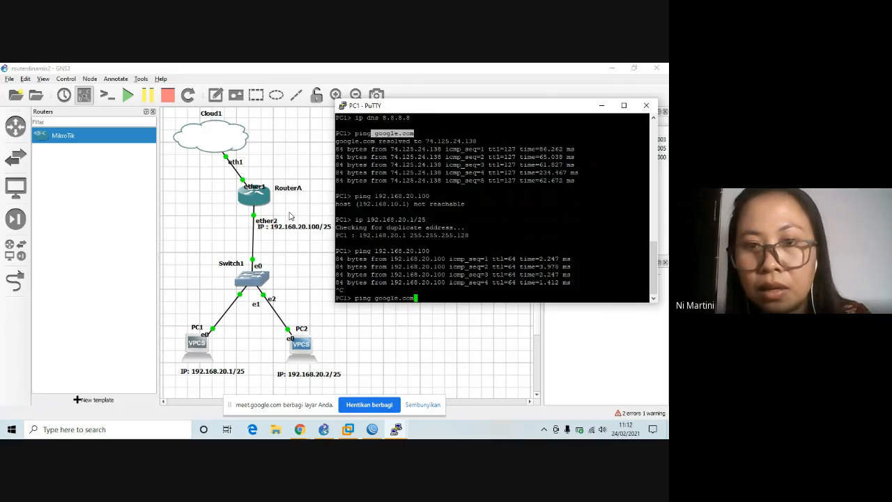
key("Up")
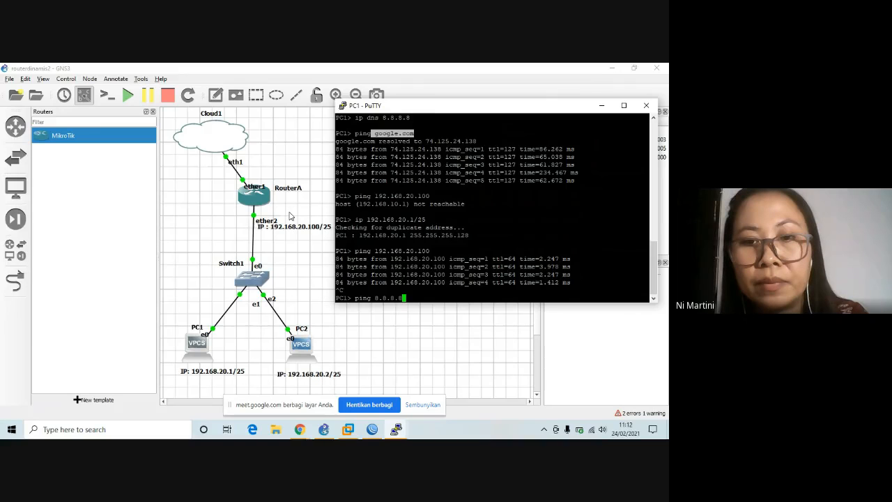
key("Return")
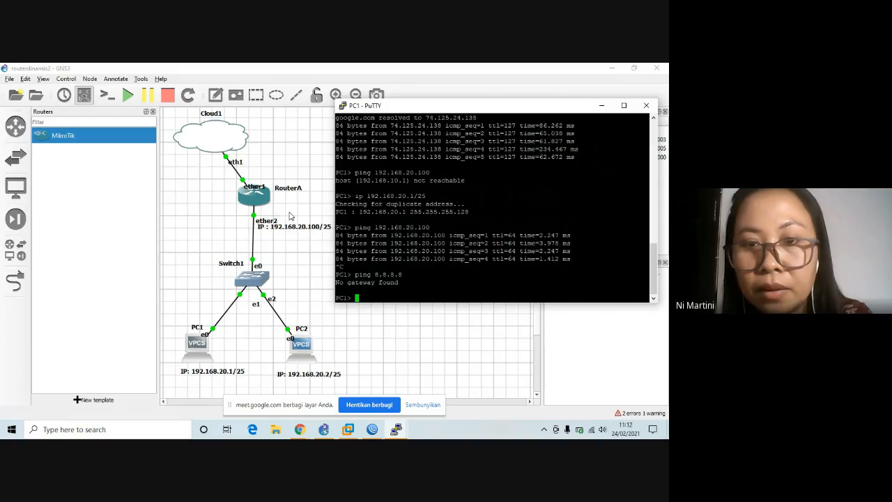
Reconfigure PC1 with IP address 192.168.20.1/25 and gateway 192.168.20.100 by editing the earlier ip command from the history.
key("Up")
key("Up")
key("Up")
key("Up")
key("Up")
key("Up")
key("Up")
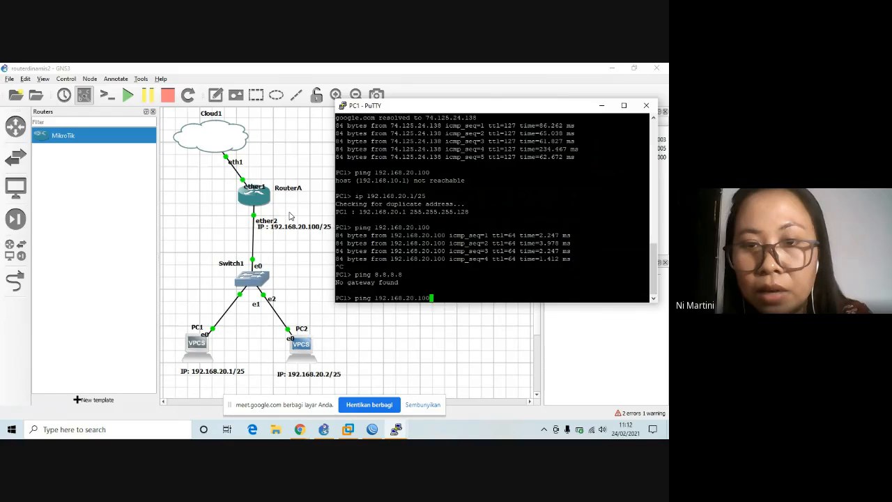
key("Up")
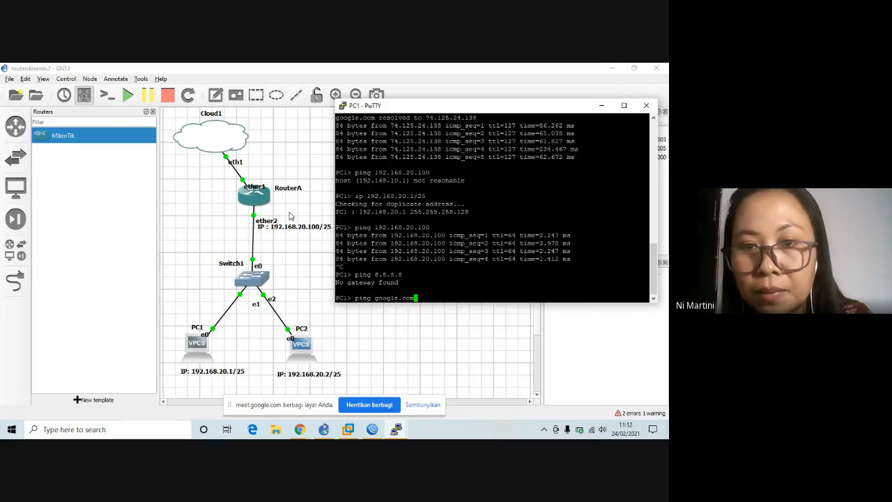
key("Up")
key("Up")
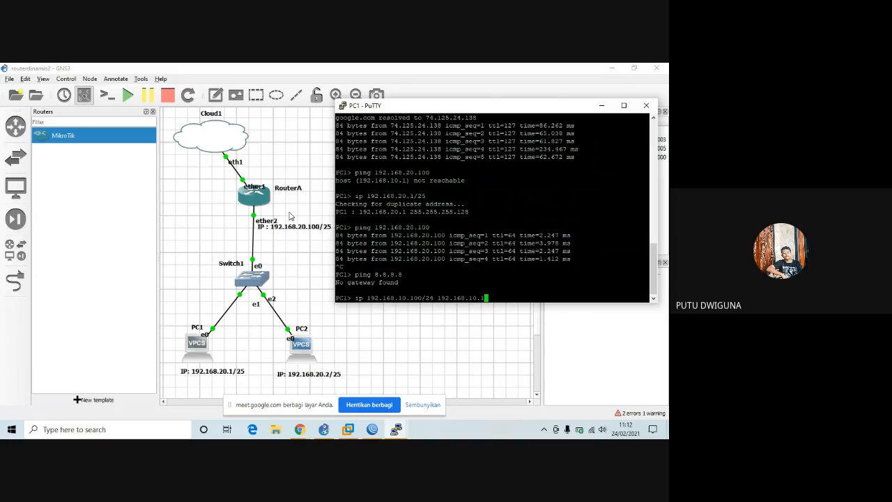
key("BackSpace")
key("BackSpace")
key("BackSpace")
key("BackSpace")
key("BackSpace")
key("BackSpace")
key("BackSpace")
key("BackSpace")
key("BackSpace")
key("BackSpace")
key("BackSpace")
key("BackSpace")
key("BackSpace")
key("BackSpace")
key("BackSpace")
key("BackSpace")
key("BackSpace")
key("BackSpace")
key("BackSpace")
key("BackSpace")
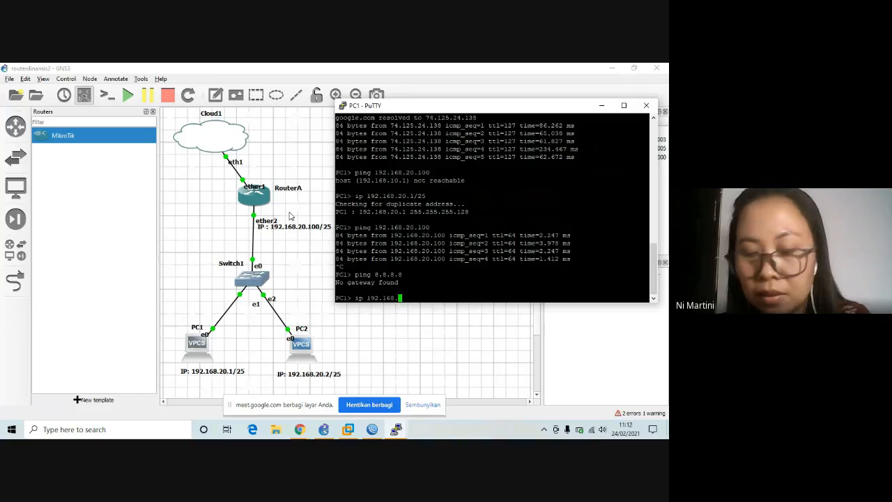
type("20.")
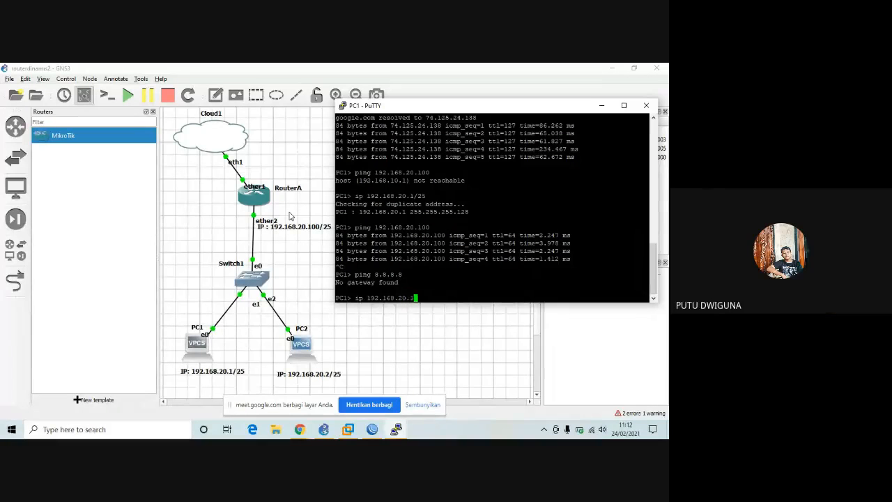
type("1/25")
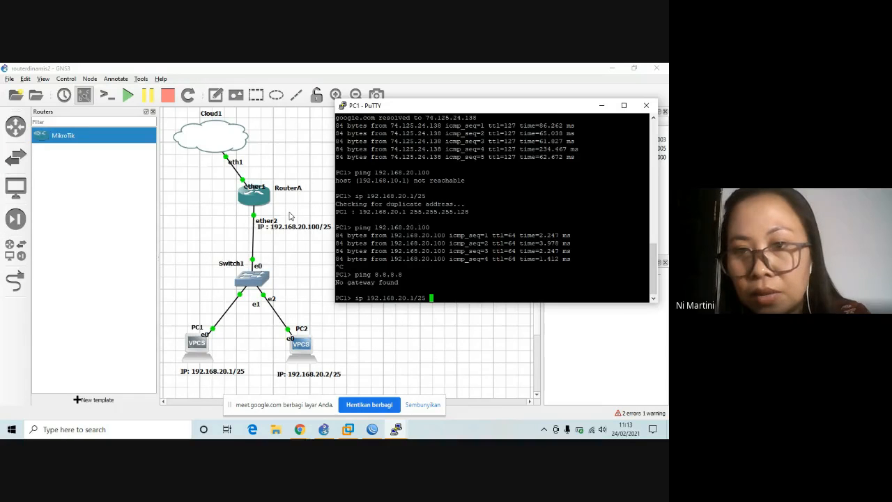
type("192.16")
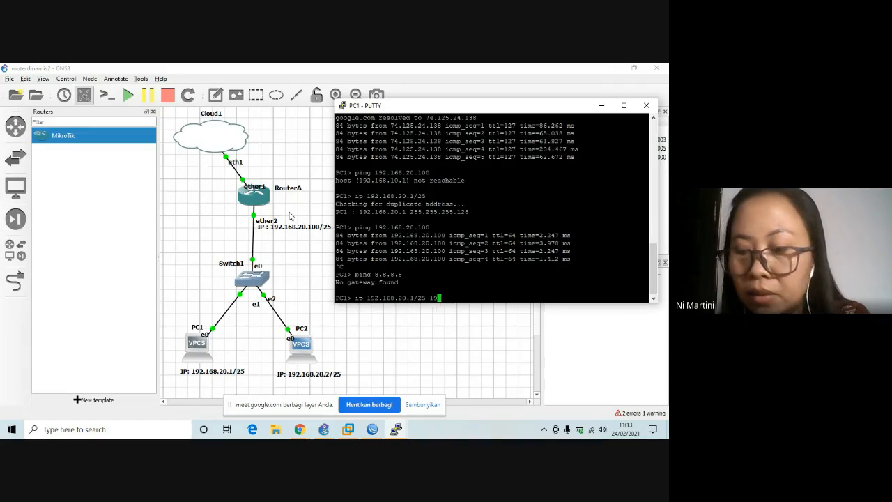
type("8.")
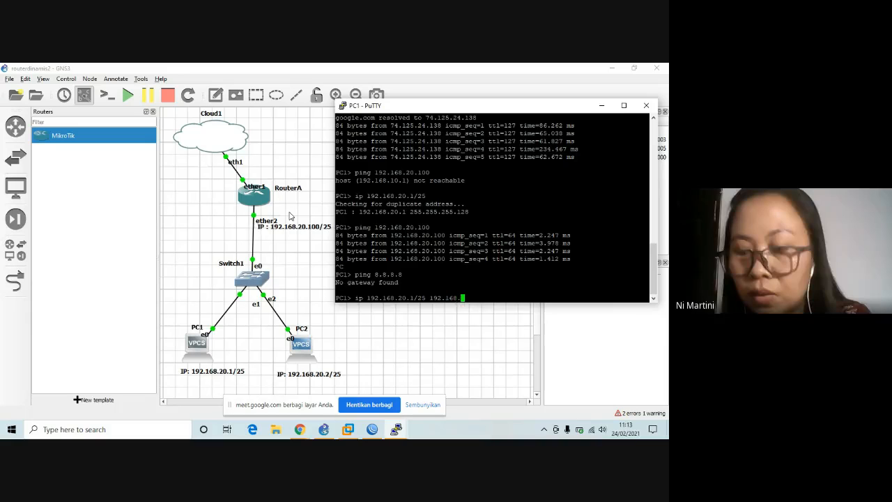
type("20")
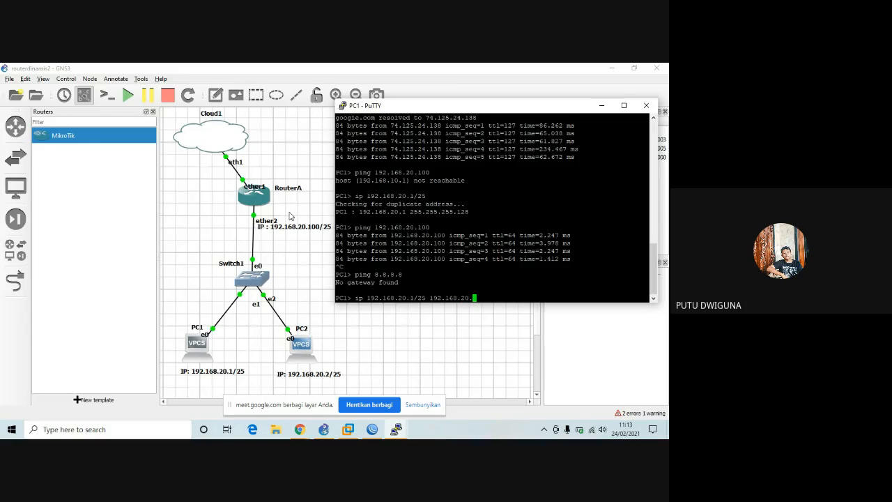
type(".100")
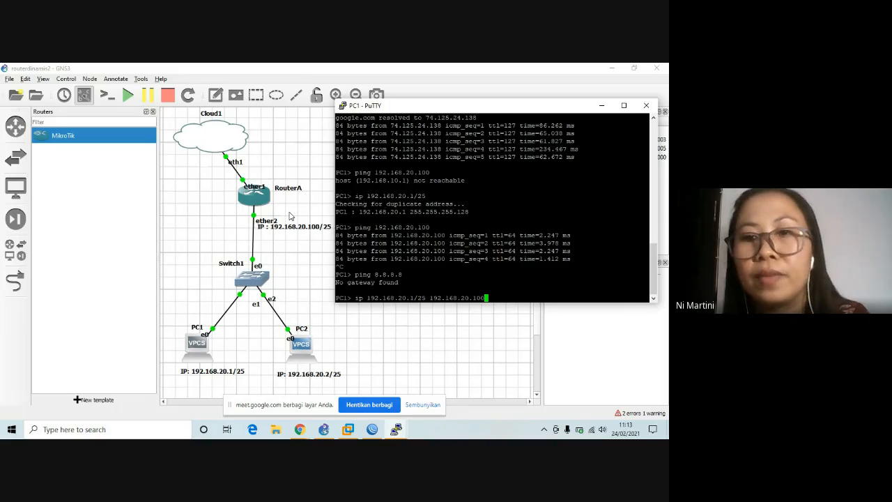
key("Return")
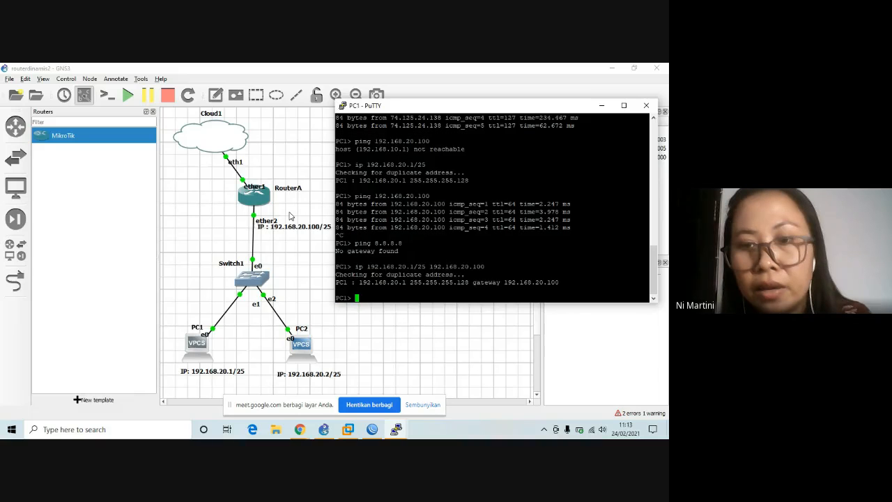
Test PC1's internet connectivity by recalling and running the earlier ping to google.com.
key("Up")
key("Up")
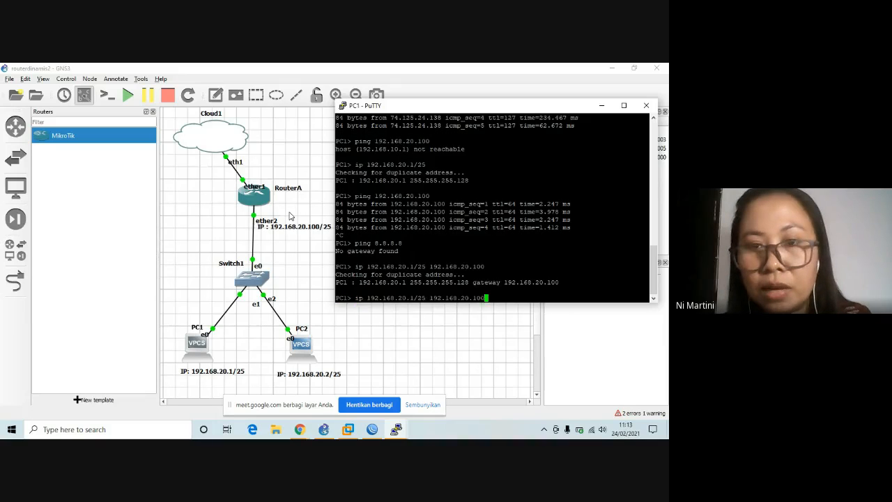
key("Up")
key("Up")
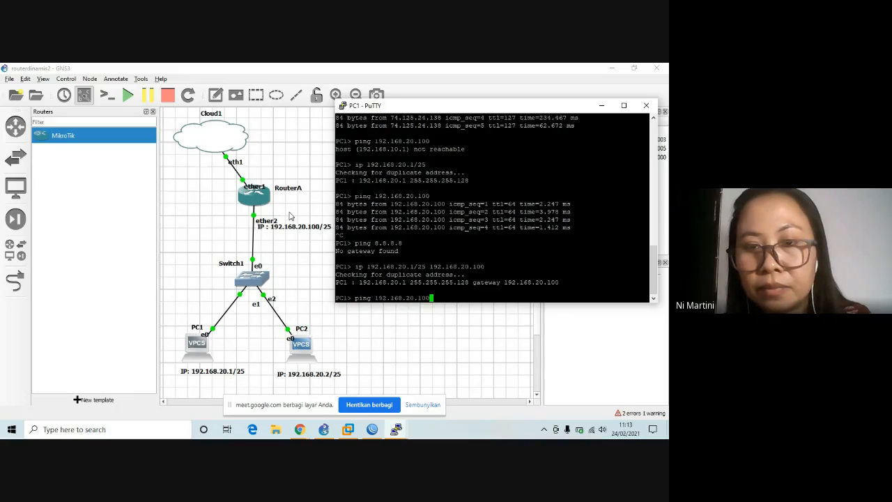
key("Up")
key("Up")
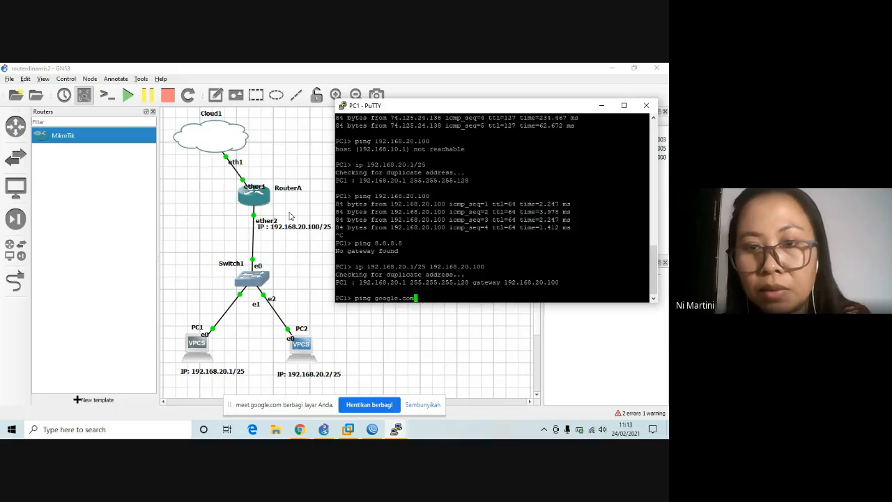
key("Return")
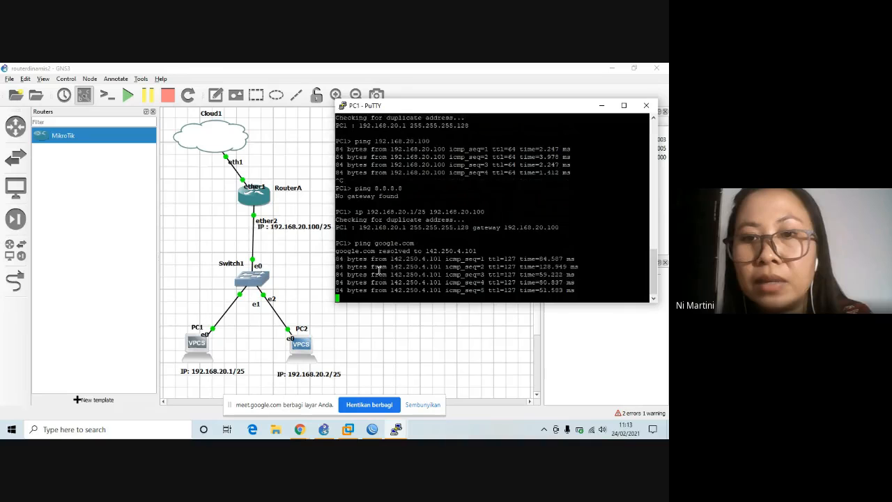
Switch to WinBox and open RouterA's existing firewall NAT rule to examine its chain options and outgoing interface.
left_click(374, 429)
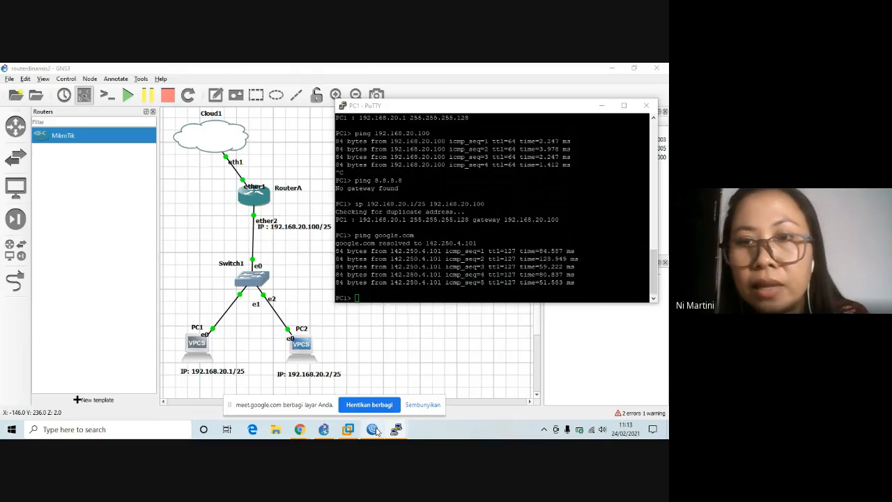
left_click(432, 186)
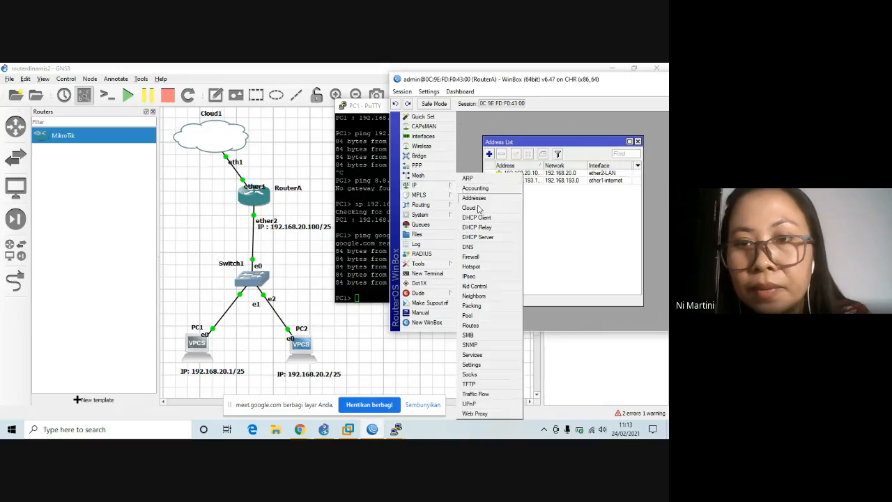
left_click(492, 260)
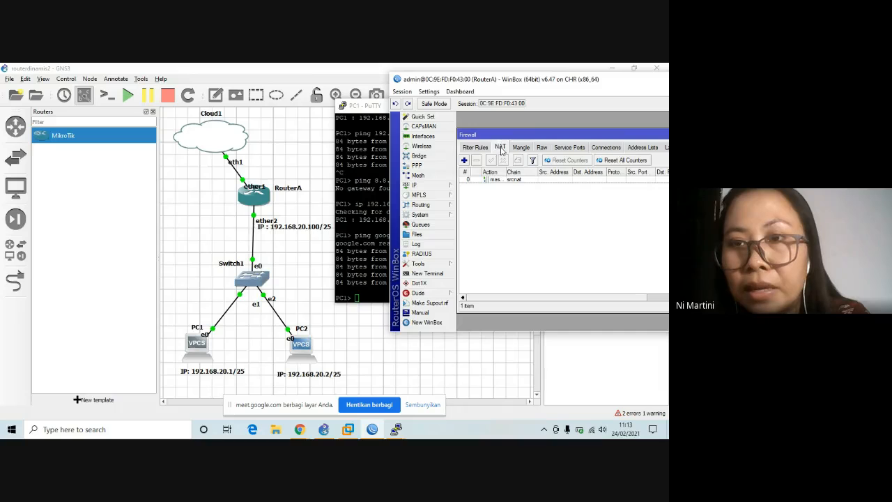
double_click(514, 180)
left_click_drag(565, 117, 522, 190)
left_click(486, 186)
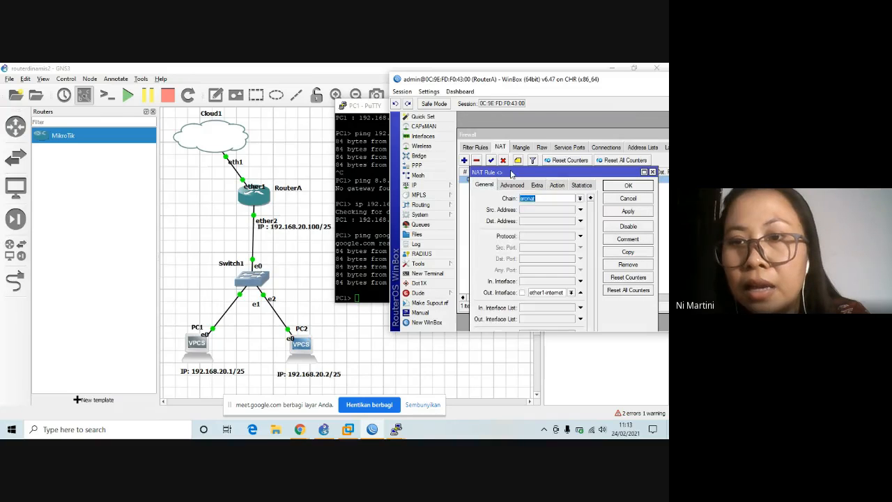
left_click_drag(523, 174, 521, 127)
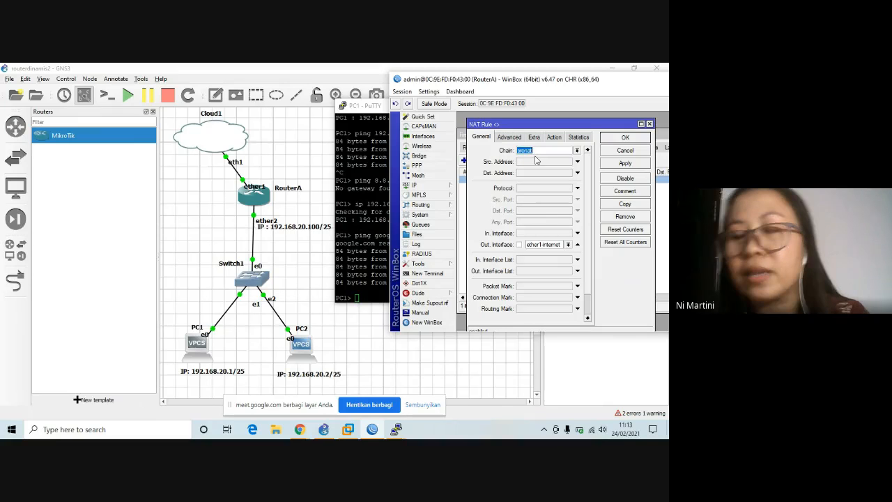
left_click(577, 150)
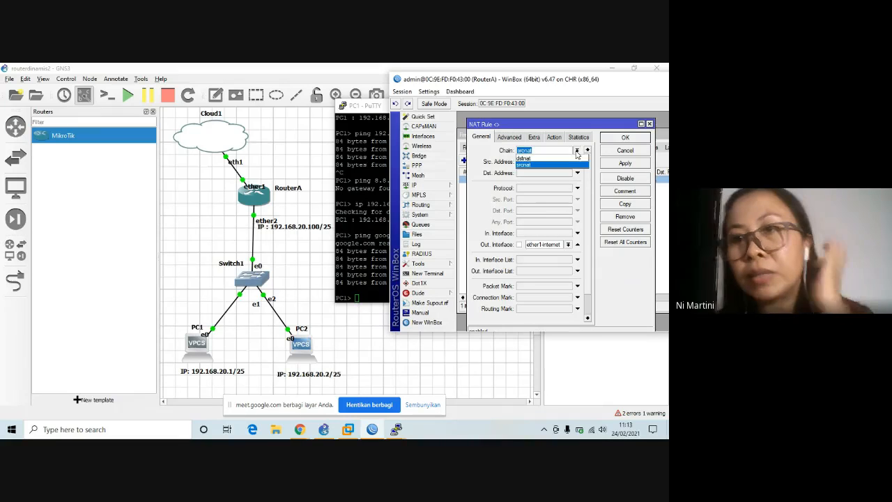
left_click(537, 151)
left_click(531, 152)
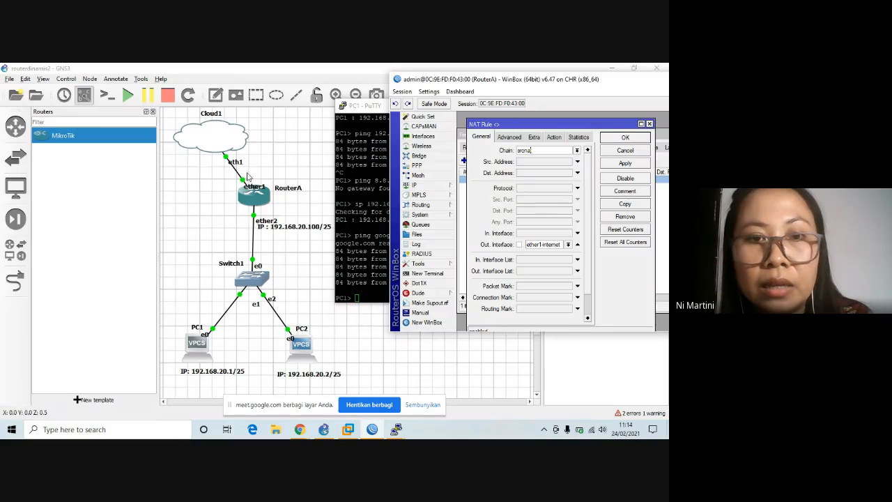
Switch to GNS3 and move the ether1 label slightly up, clear of the RouterA icon.
left_click_drag(260, 189, 264, 180)
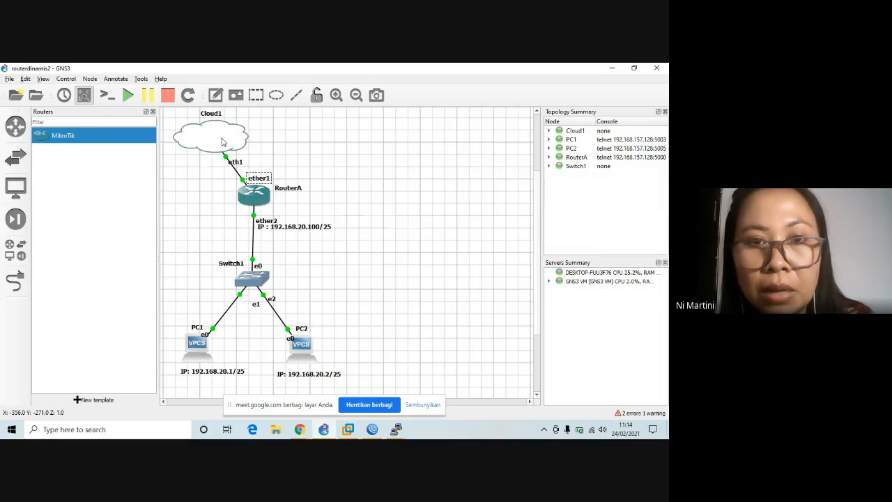
Switch back to WinBox, choose masquerade as the NAT rule's action, and save the rule.
left_click(372, 430)
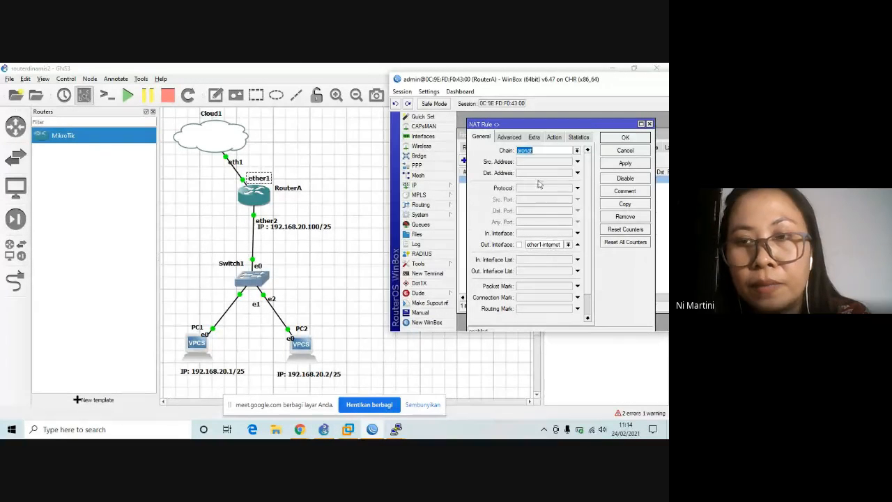
left_click(554, 137)
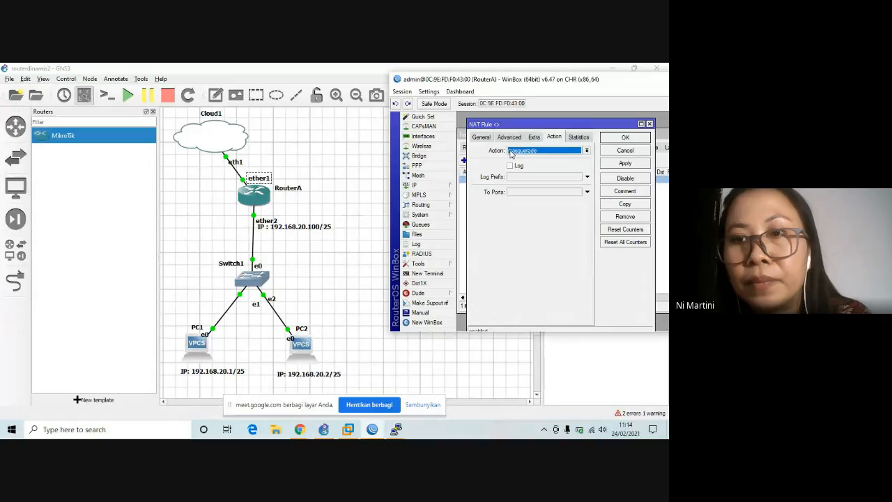
left_click(587, 151)
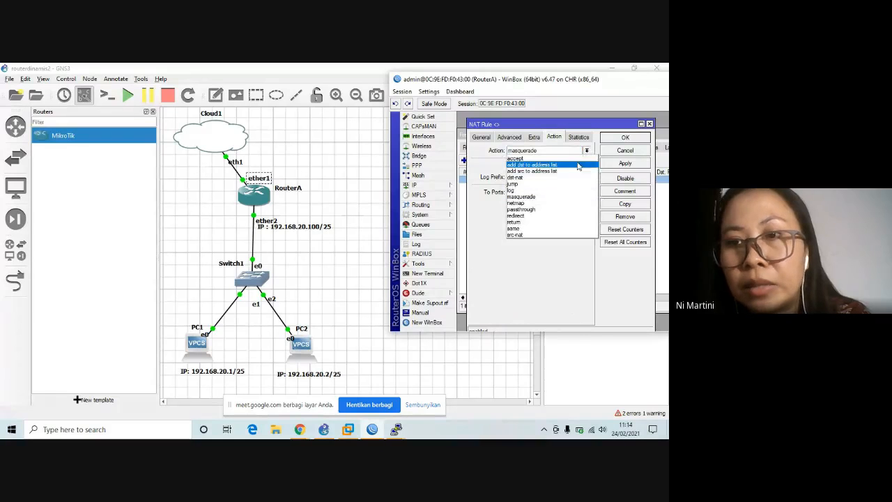
left_click(535, 197)
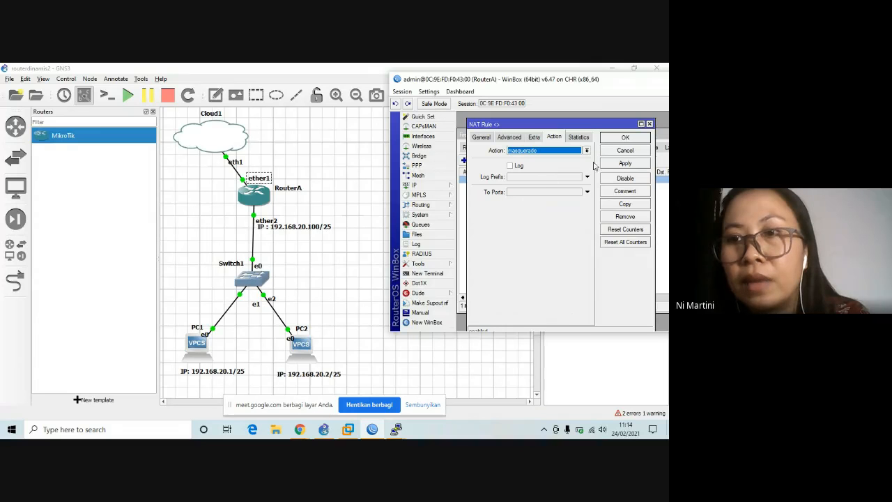
left_click(623, 139)
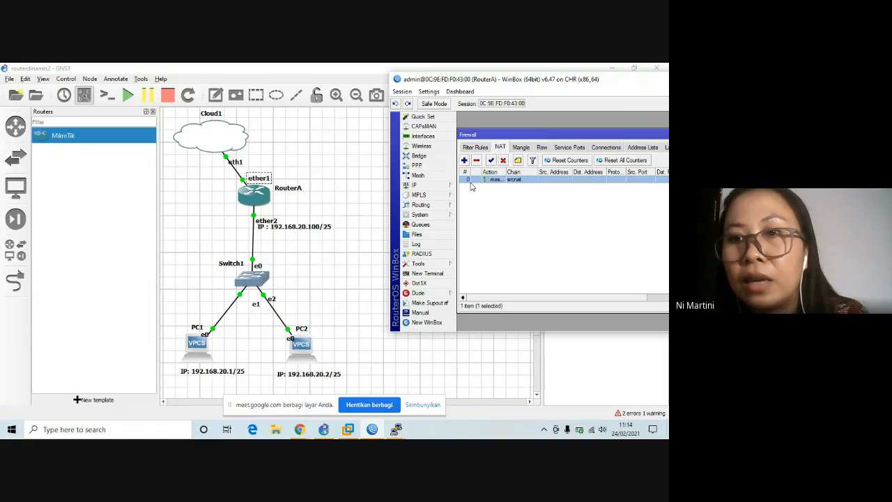
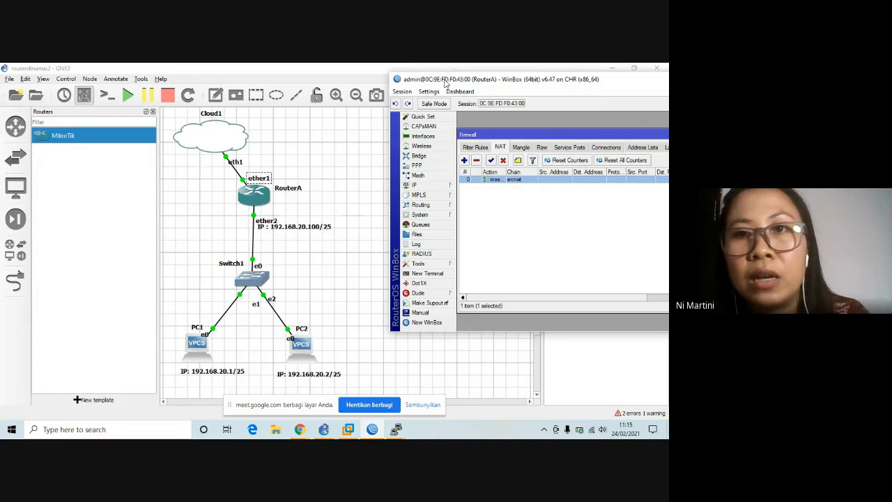
Minimize WinBox, bring up PC1's console from the GNS3 topology, and try to ping PC2 at 192.168.20.2.
left_click_drag(445, 83, 417, 95)
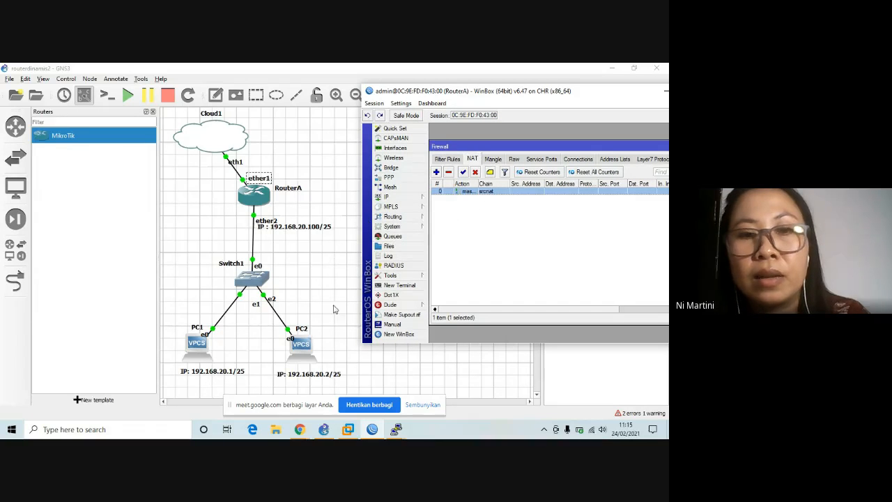
mouse_move(372, 429)
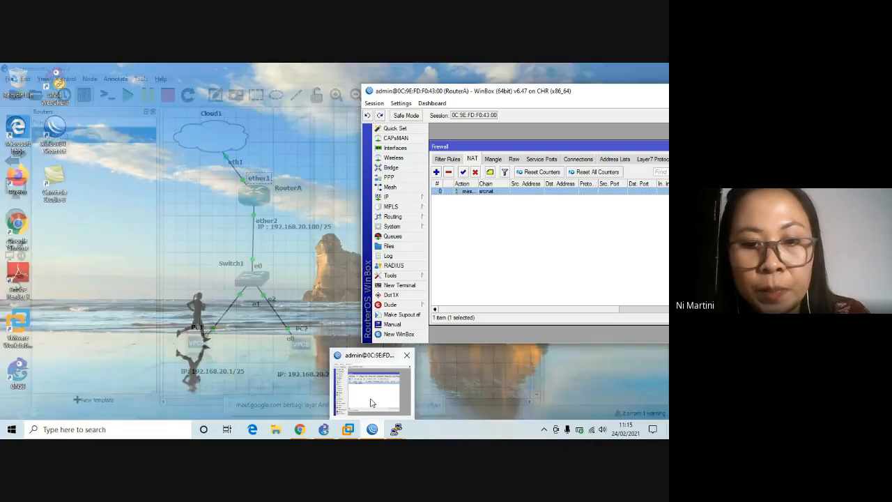
left_click(372, 403)
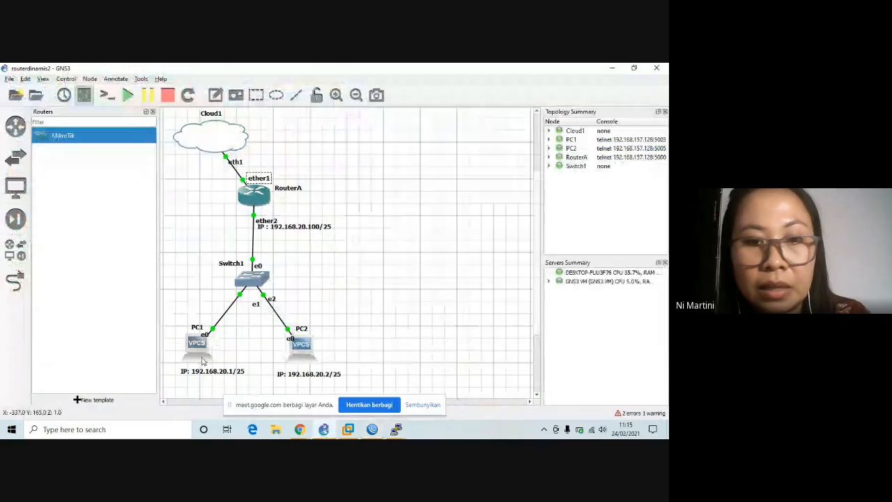
left_click(200, 354)
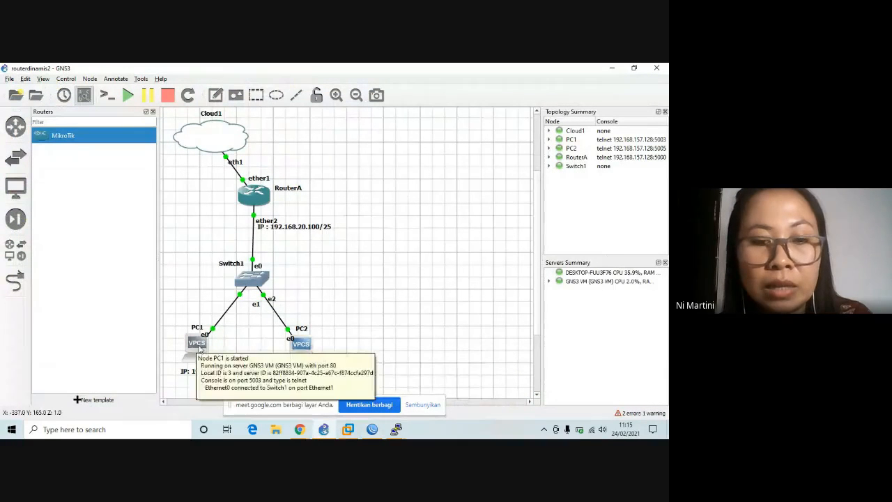
double_click(200, 348)
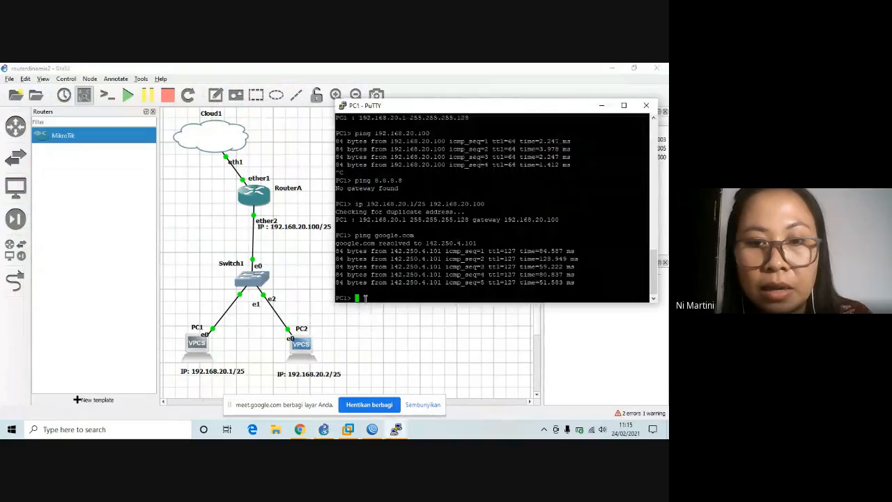
type("ping")
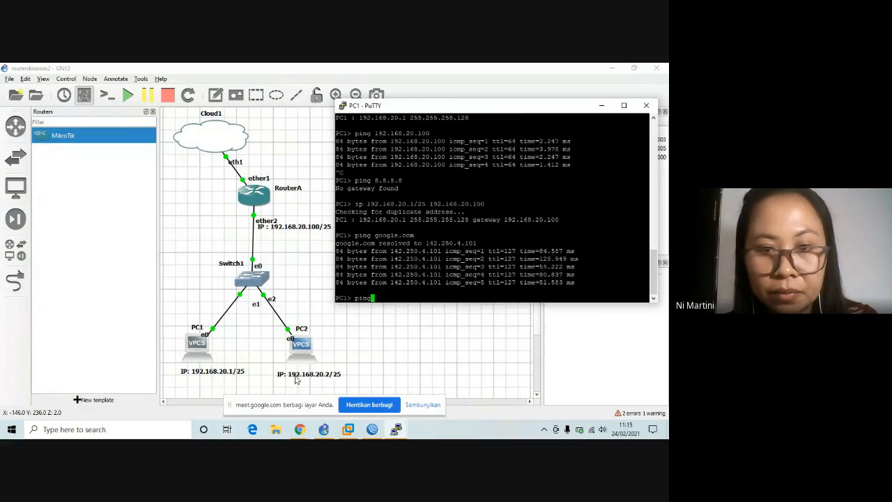
type("192")
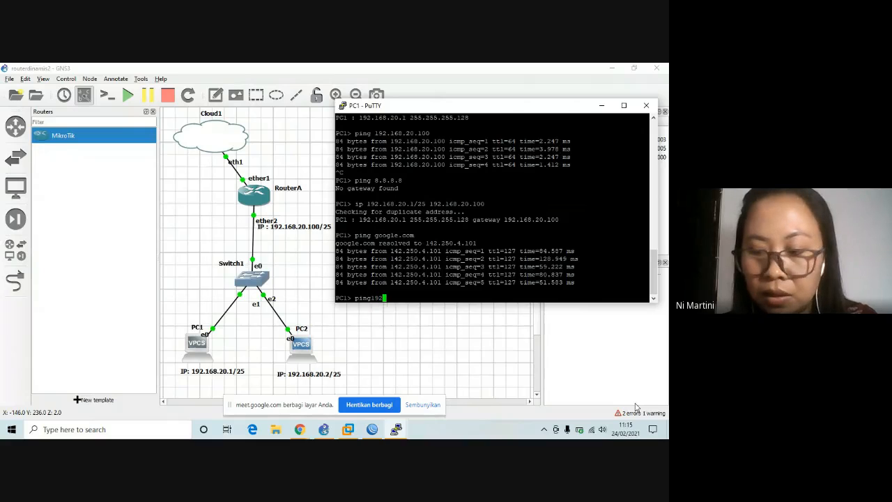
type(".168")
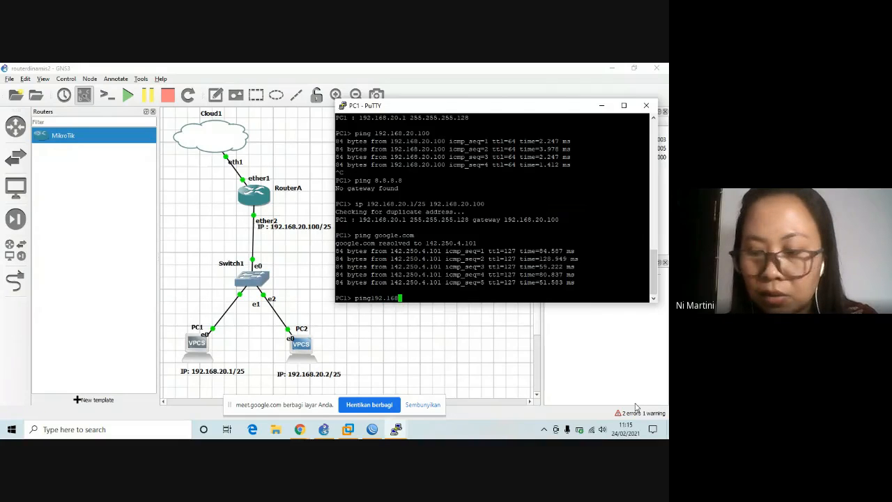
type(".20.2")
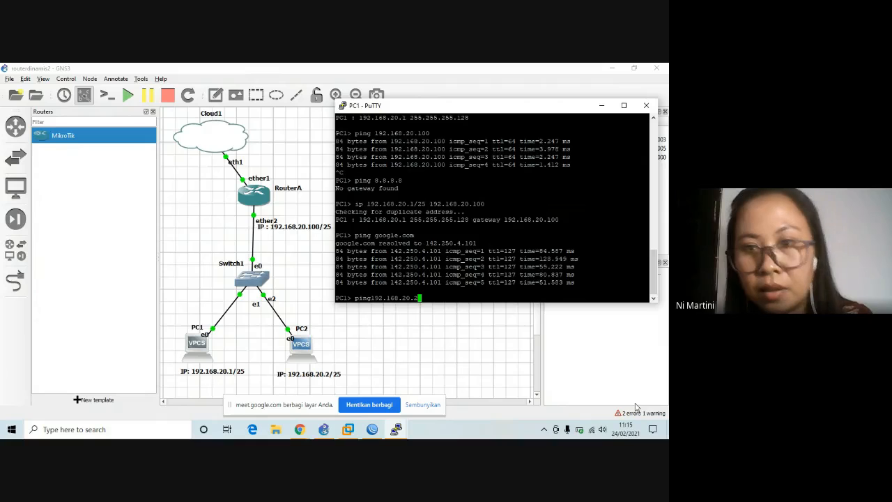
key("Return")
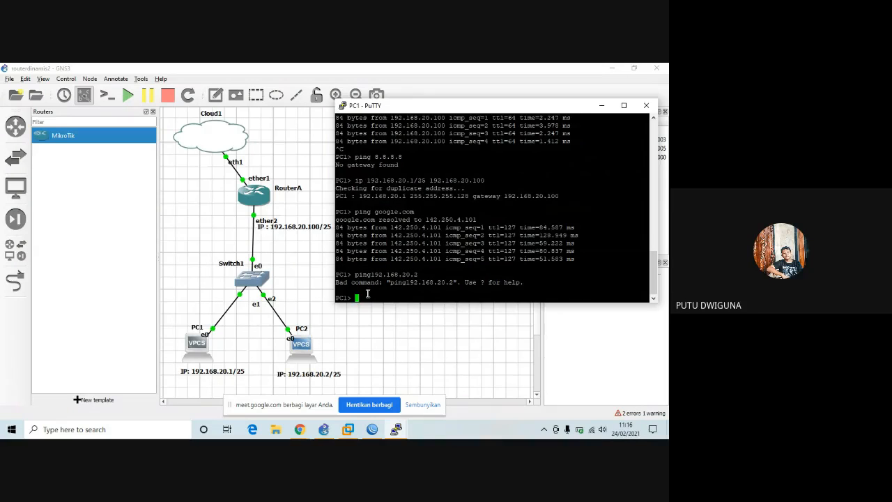
Recall the mistyped ping command on PC1, add the missing space before 192.168.20.2, and run it.
key("Up")
key("Left")
key("Left")
key("Left")
key("Left")
key("Left")
key("Left")
key("Left")
key("Left")
key("Left")
key("Left")
key("Left")
key("Left")
key("Return")
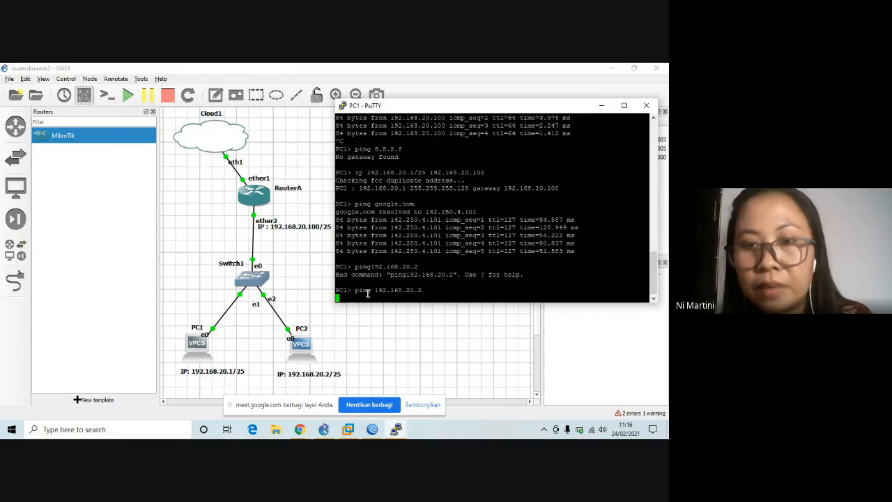
Dismiss the low-battery warning and open PC2's console from the GNS3 topology.
left_click(342, 336)
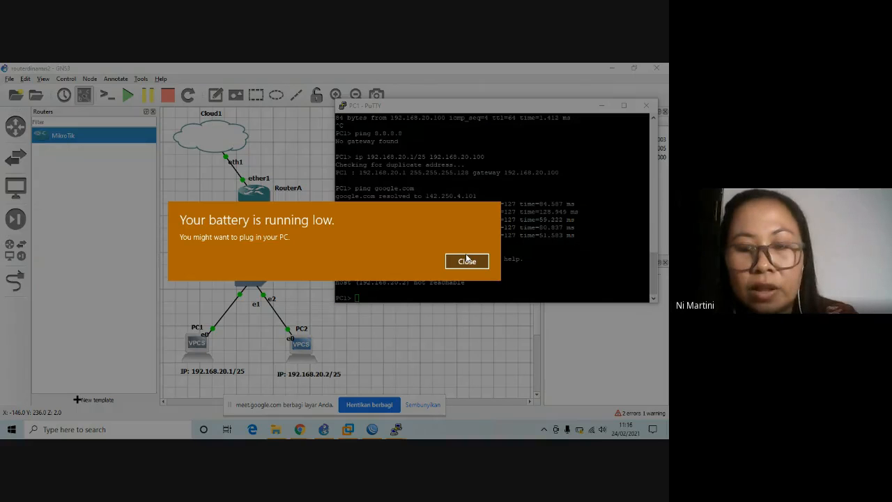
left_click(467, 261)
left_click(304, 352)
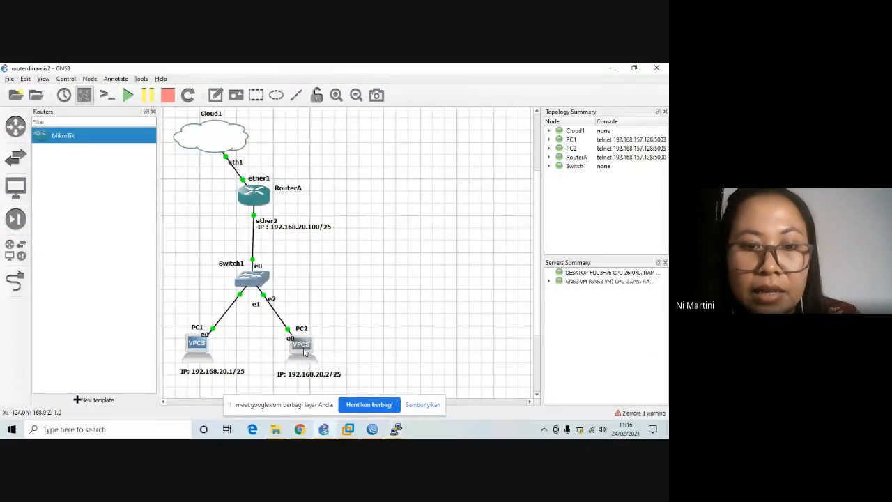
double_click(304, 352)
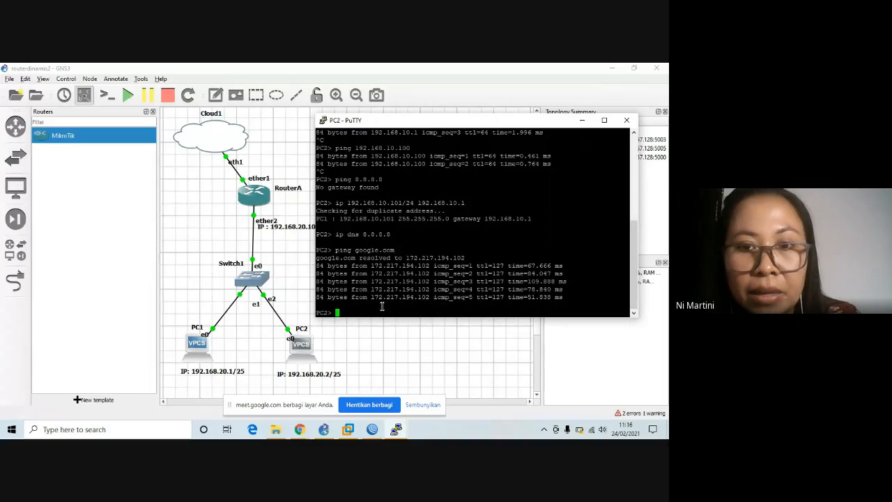
Assign PC2 the address 192.168.20.2/25 with gateway 192.168.20.100 using the ip command.
type("ip ")
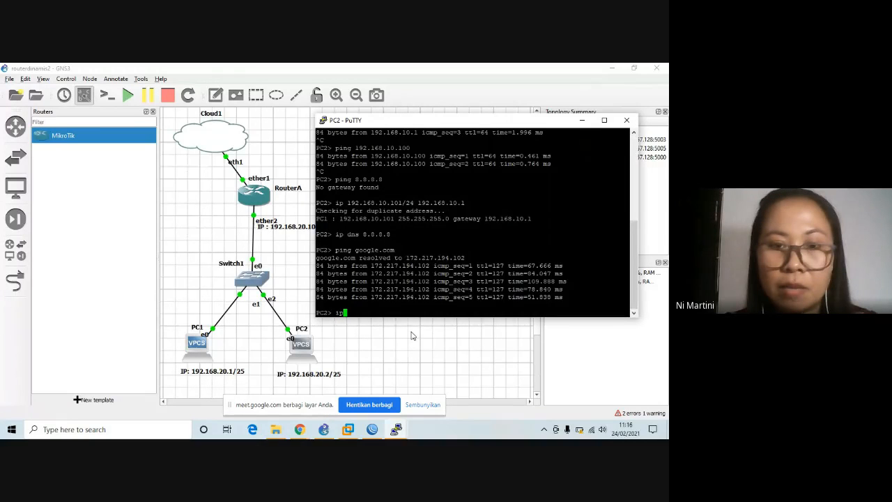
type("192.168.")
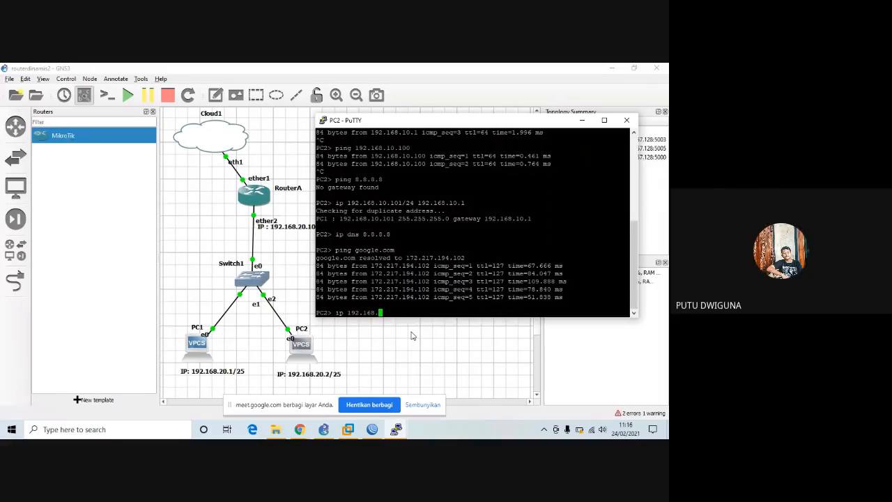
type("20.2/")
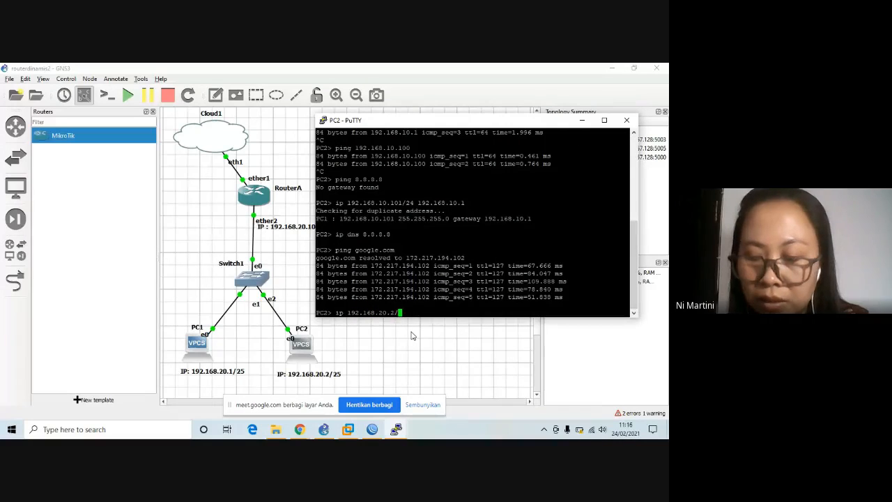
type("25")
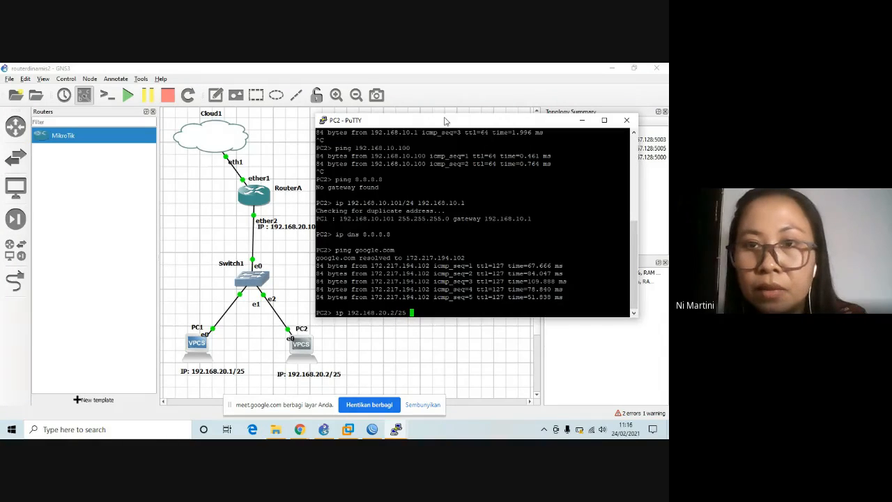
left_click_drag(445, 121, 479, 122)
type("192.168")
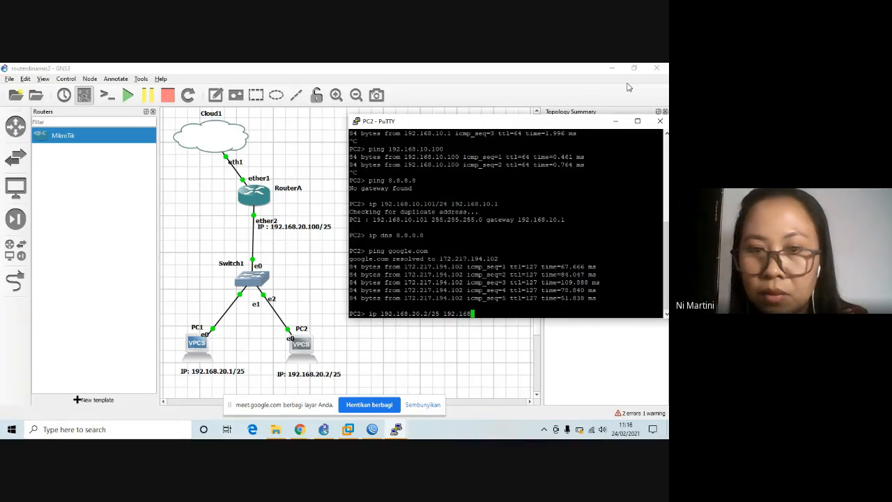
type(".20.")
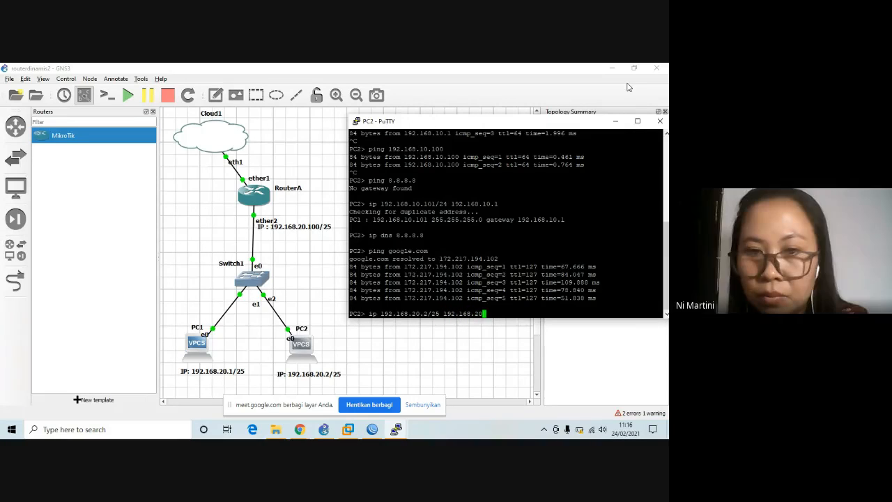
type("2")
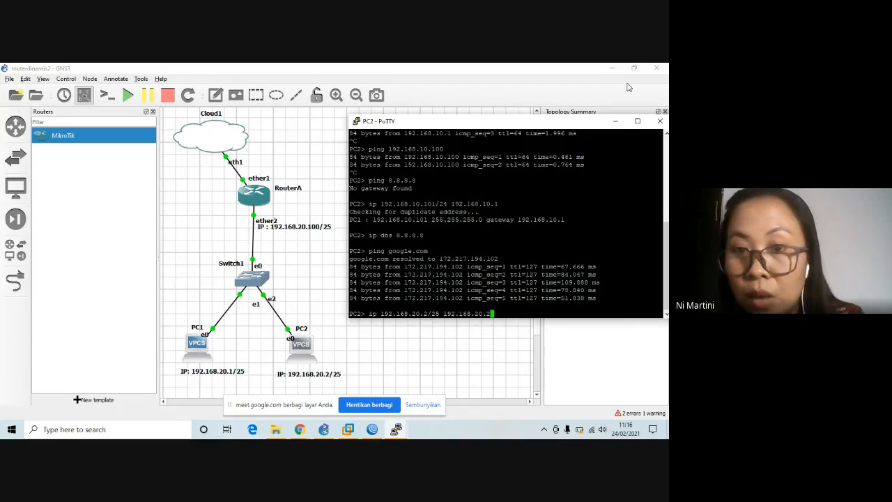
key("BackSpace")
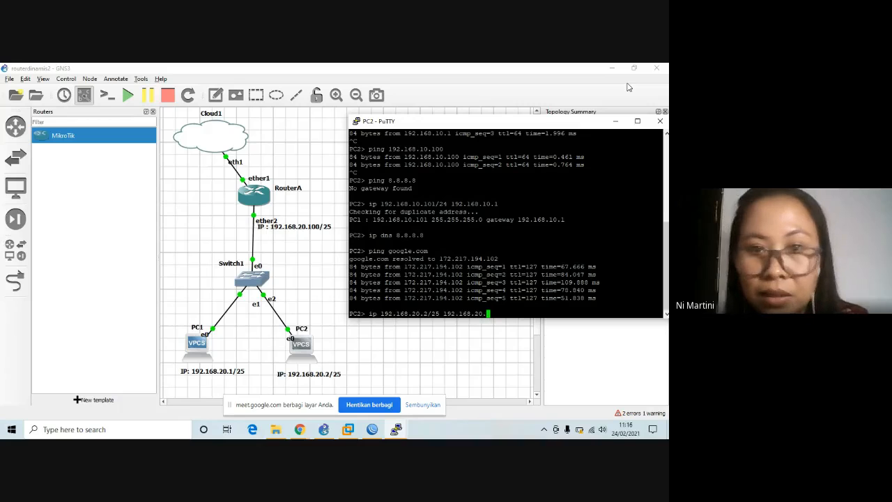
type("100")
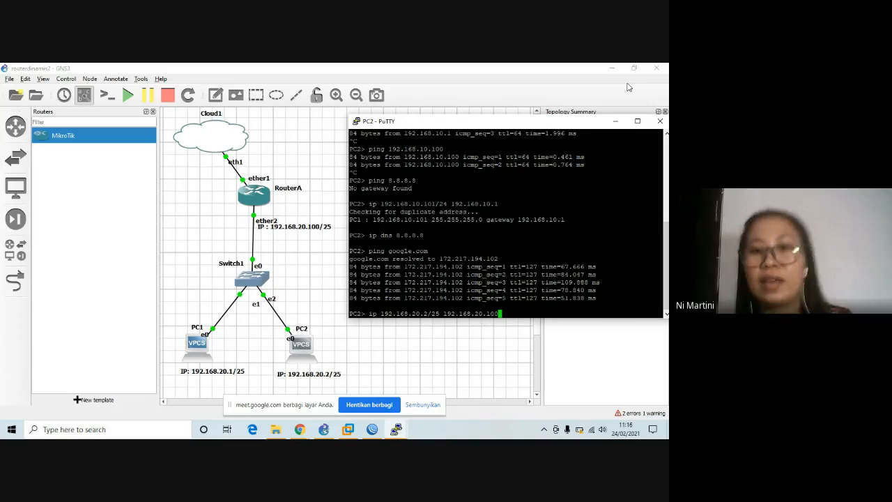
key("Return")
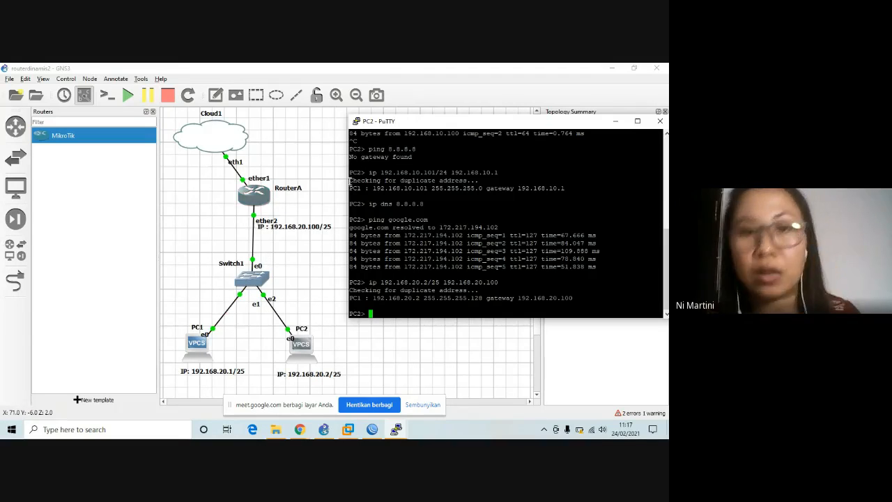
Minimize PC2's console and stop sharing the screen in the Google Meet call.
left_click(617, 124)
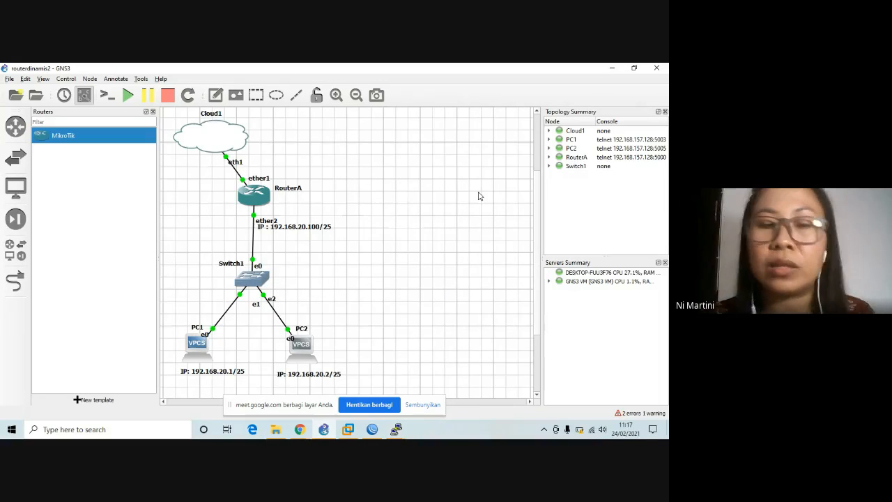
left_click(380, 411)
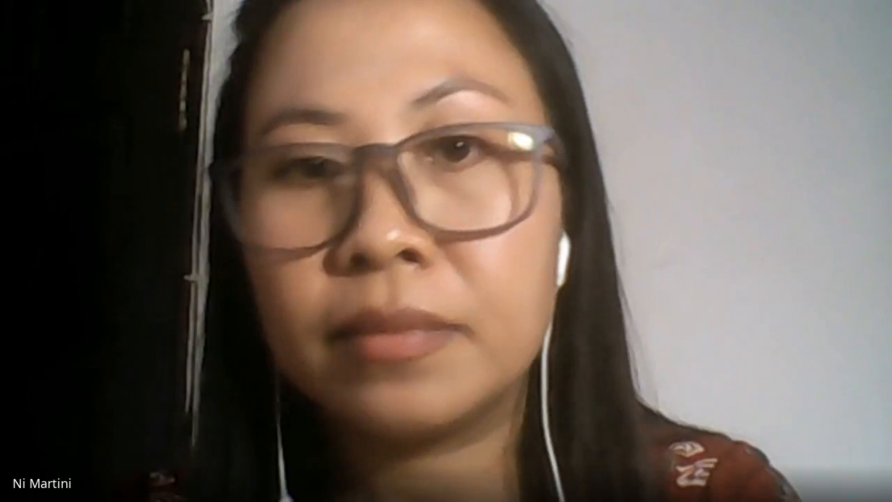